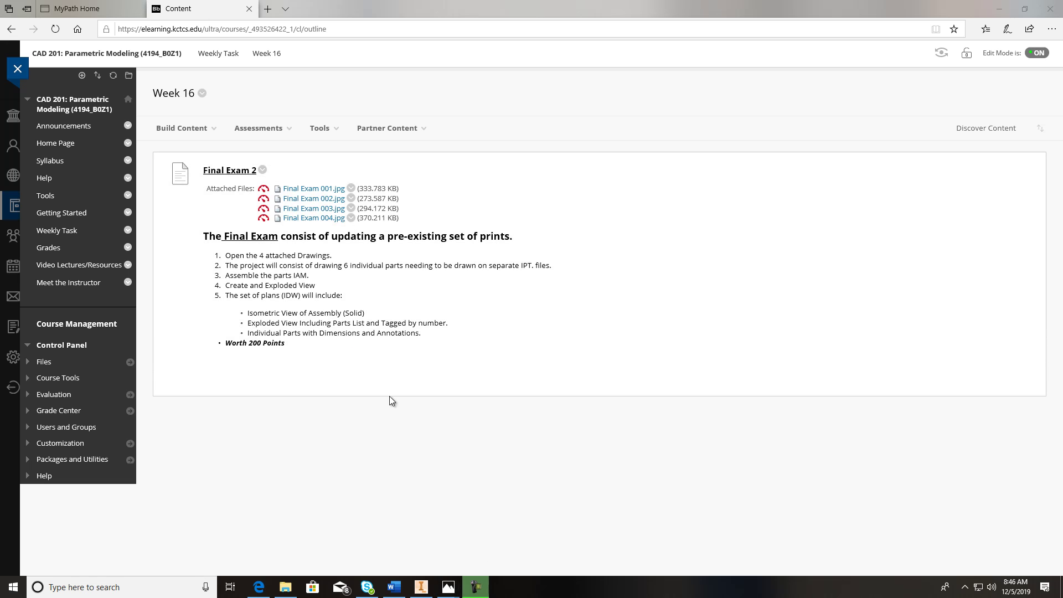
- Examine the four Final Exam drawings in Photos, covering the clamp assembly and the detail sheets for the clamps, washer and screws
mouse_move(446, 589)
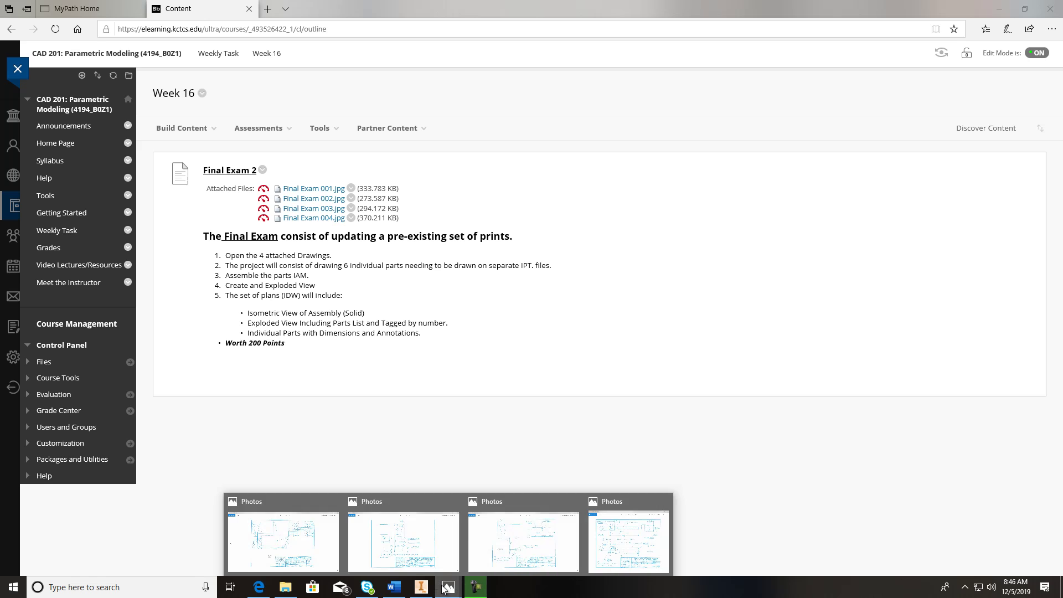
click(313, 541)
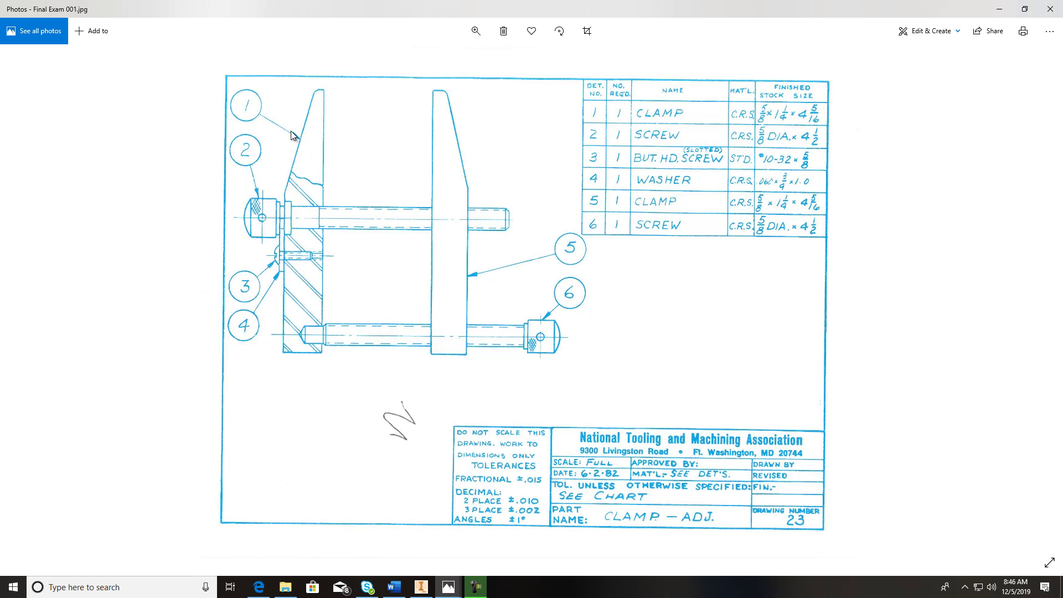
mouse_move(453, 591)
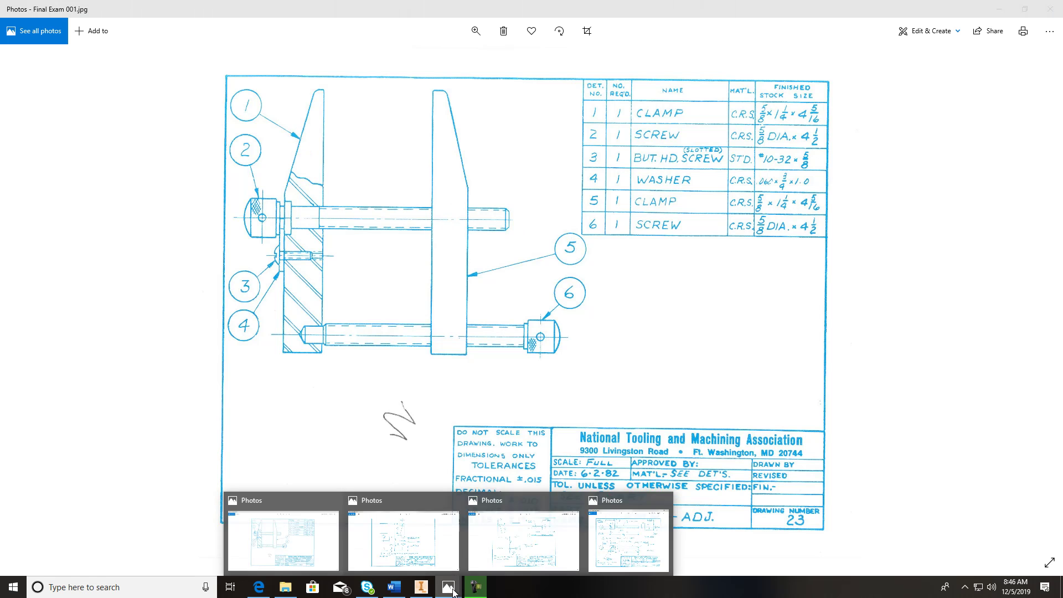
click(435, 541)
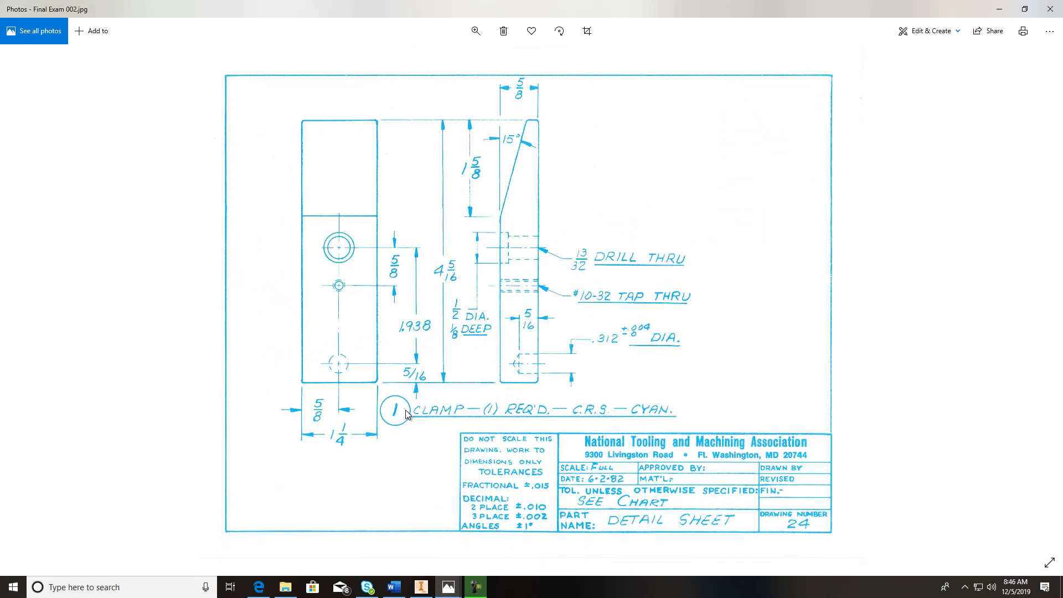
mouse_move(449, 588)
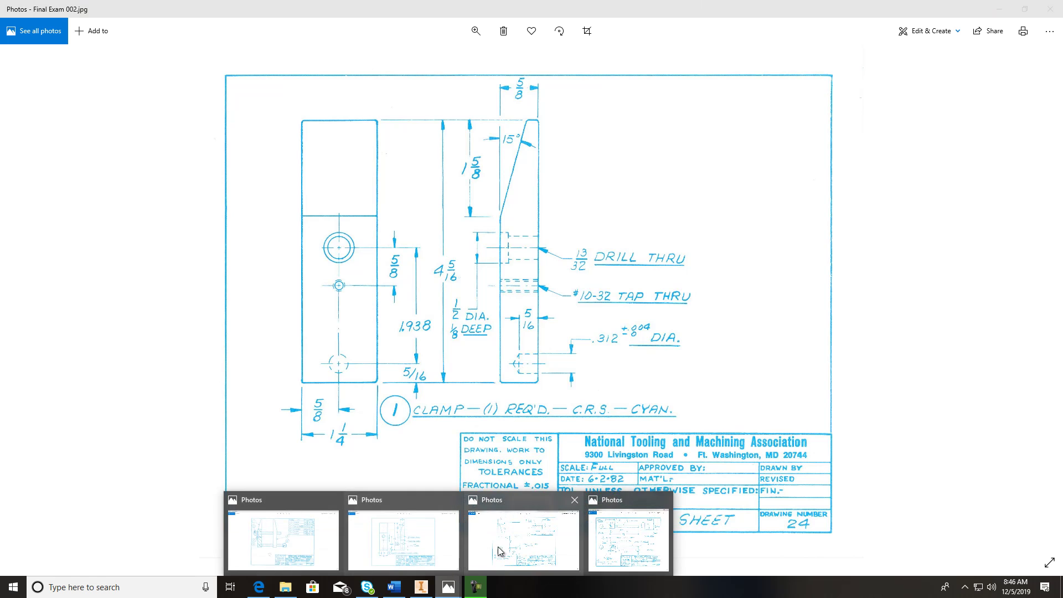
click(500, 551)
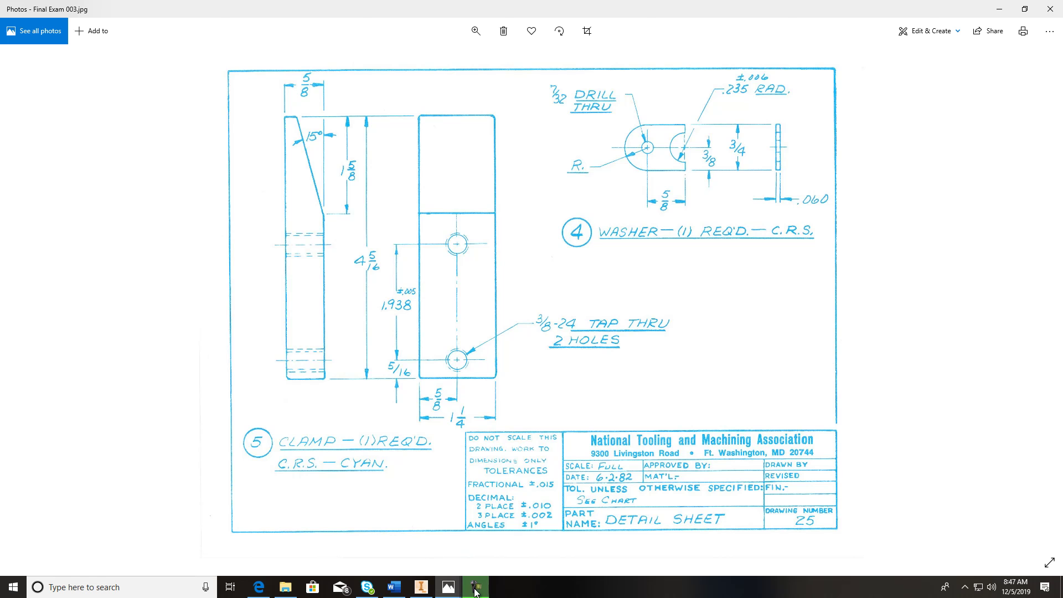
click(449, 587)
click(530, 553)
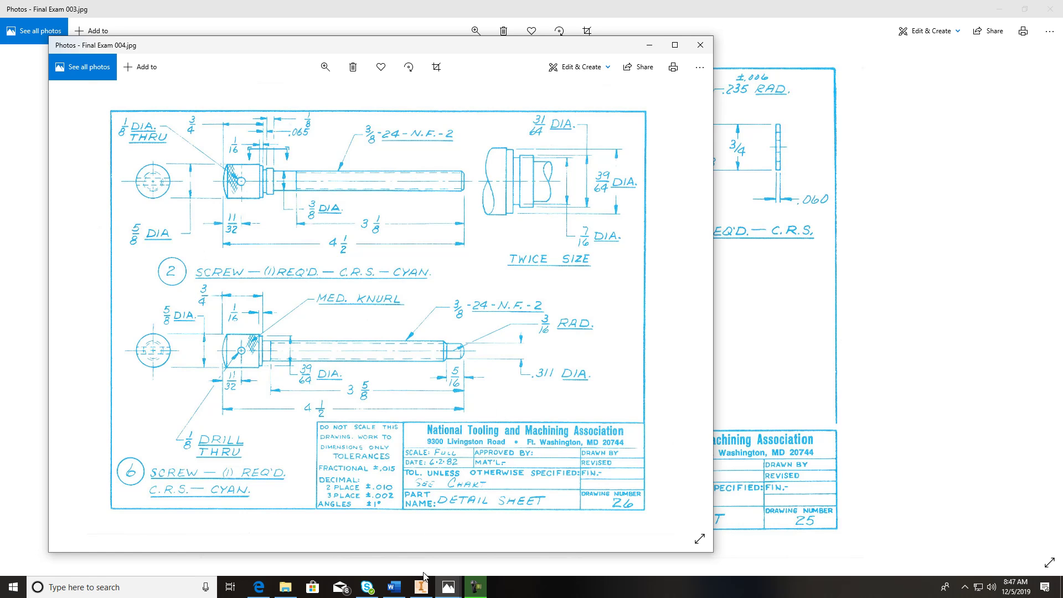
- Review the adjustable clamp assembly drawing again, followed by the detail sheet for clamp 1 with its #10-32 tapped hole
mouse_move(448, 586)
click(316, 544)
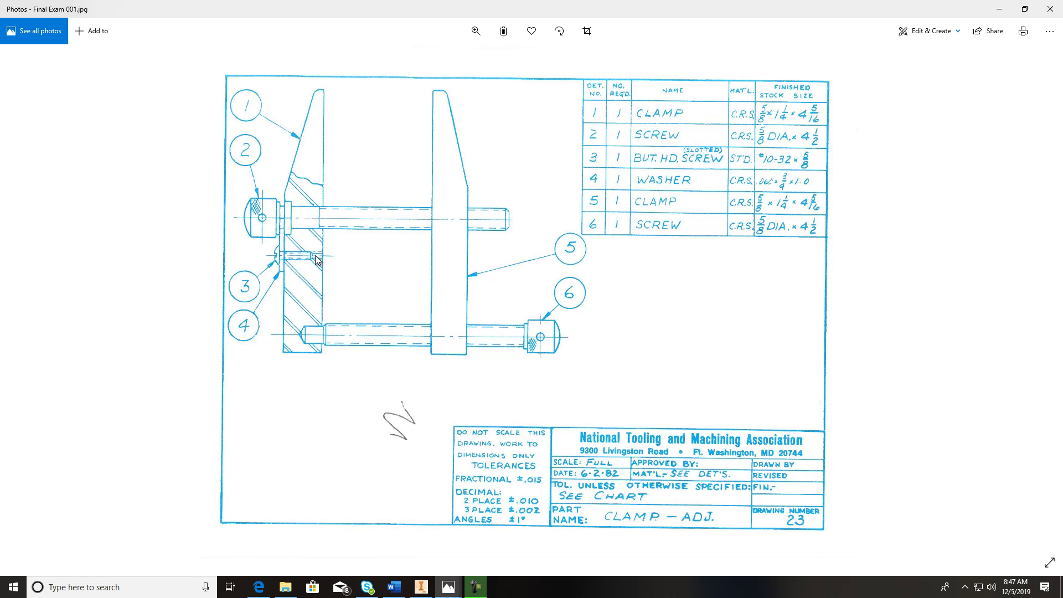
mouse_move(448, 587)
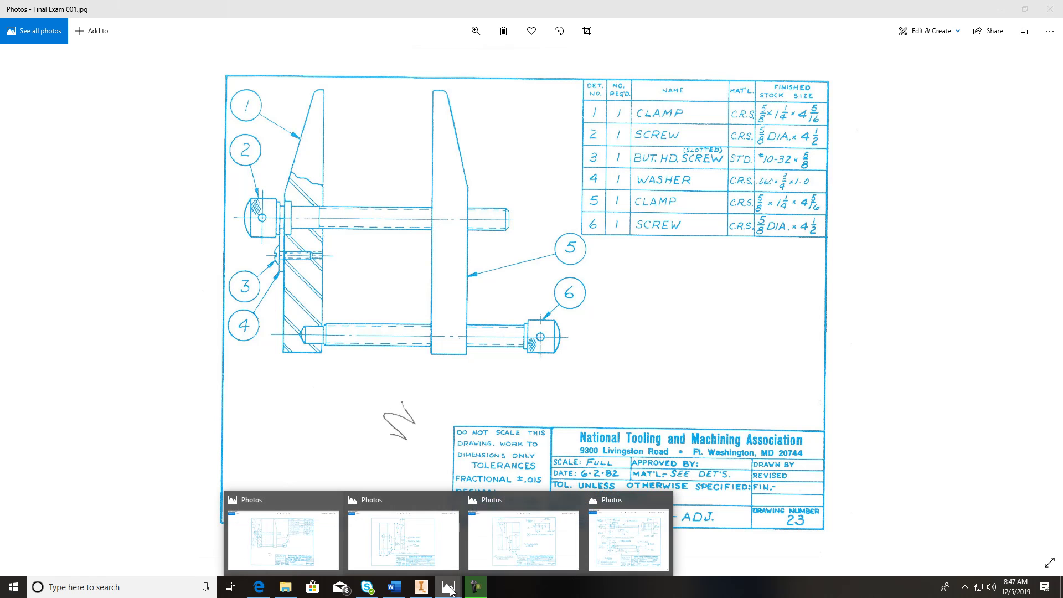
click(374, 558)
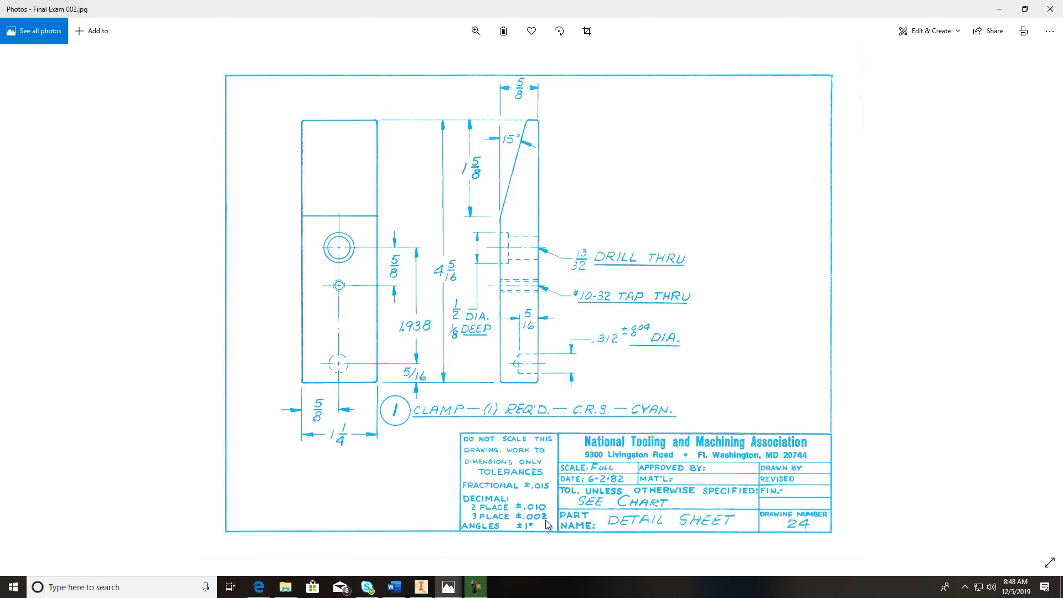
- Consult the screw thread terminology diagram in Word and return to the clamp 1 detail sheet, Final Exam 002.jpg, in Photos
click(405, 584)
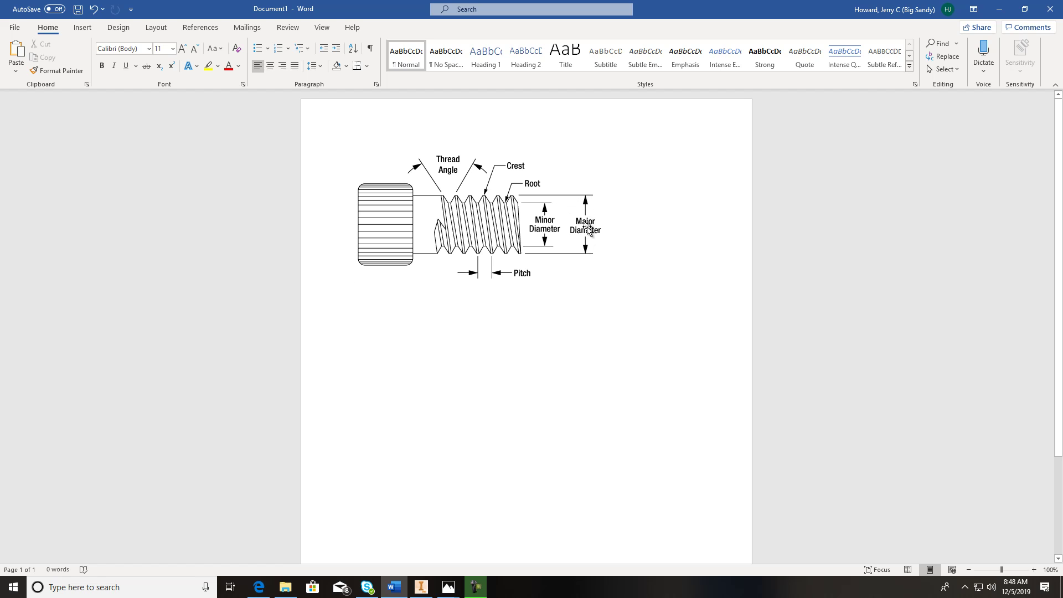
click(448, 588)
click(407, 534)
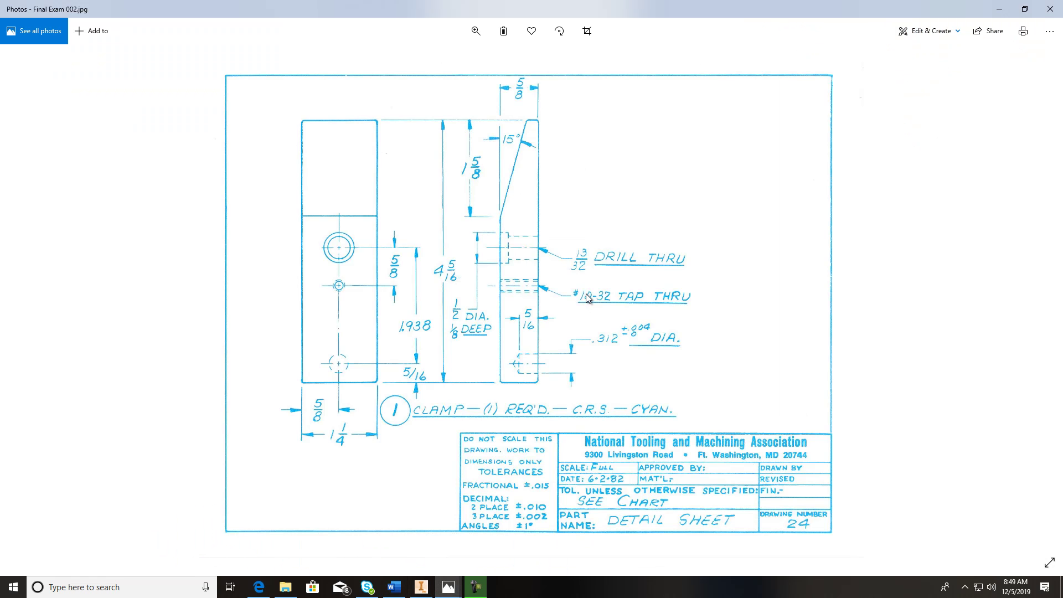
key(XF86AudioRaiseVolume)
- Switch to Autodesk Inventor, create a new part and start a 2D sketch on the front (XY) origin plane
click(430, 593)
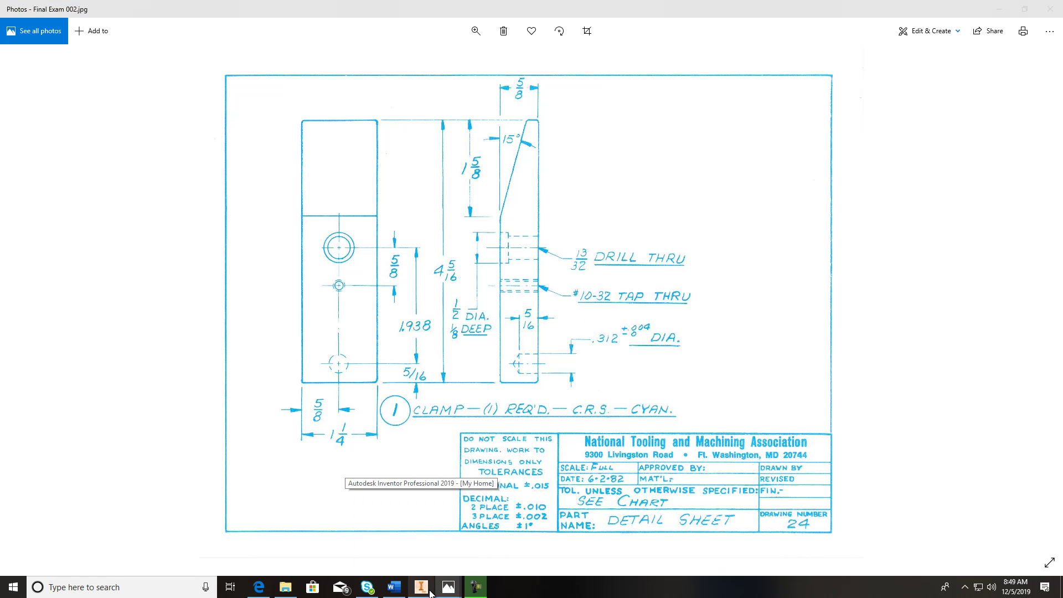
click(15, 57)
click(33, 77)
double_click(464, 117)
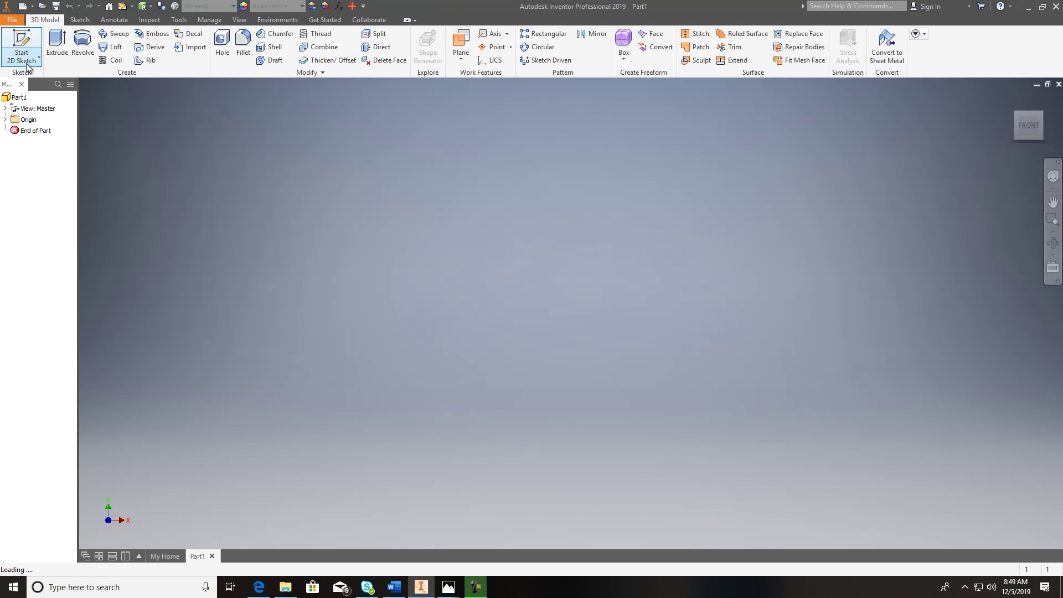
click(39, 57)
click(24, 83)
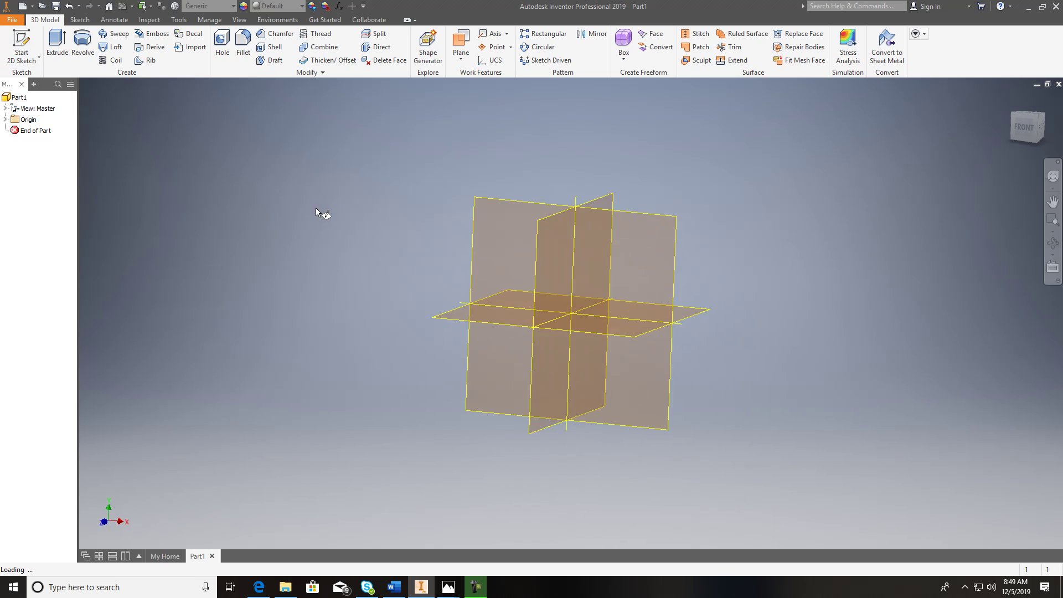
click(496, 169)
mouse_move(424, 157)
mouse_down()
mouse_move(475, 211)
mouse_move(453, 287)
mouse_up()
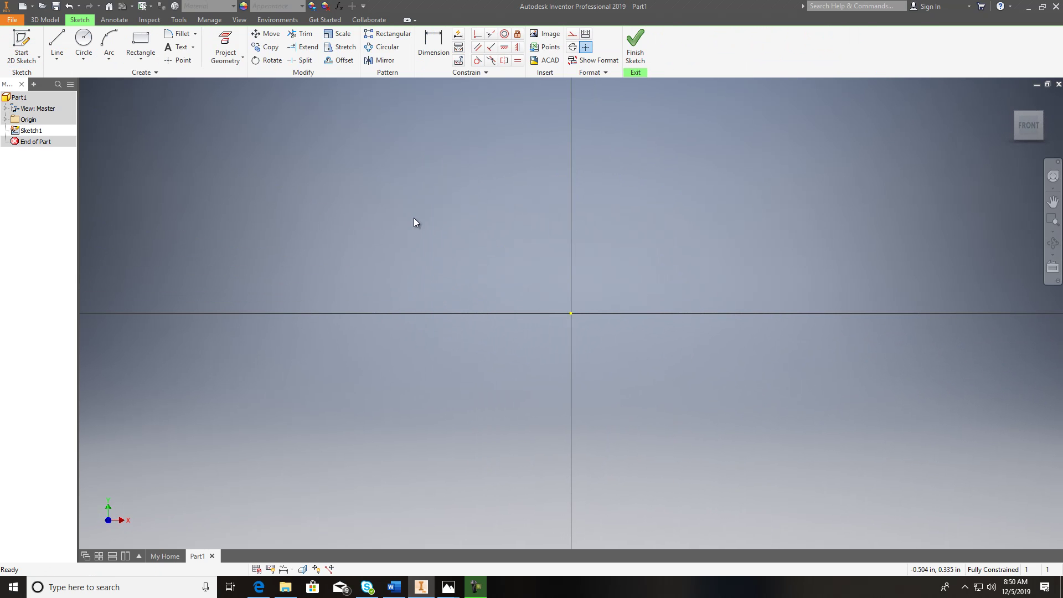
- Sketch an upright rectangle about 0.25 in wide and 0.96 in tall beside the origin, and finish the sketch
click(140, 43)
click(454, 158)
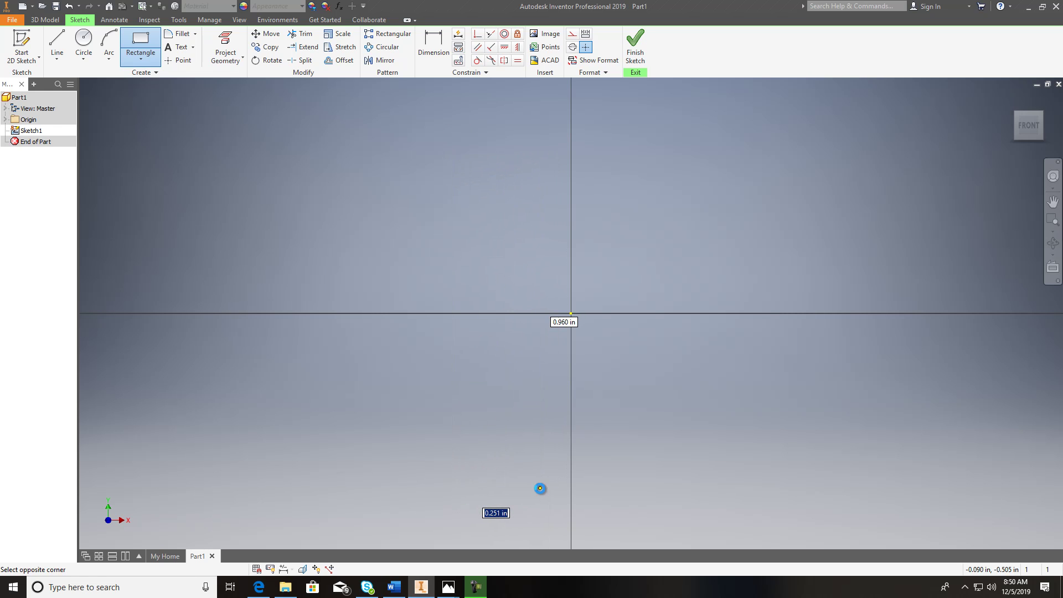
click(540, 487)
click(635, 44)
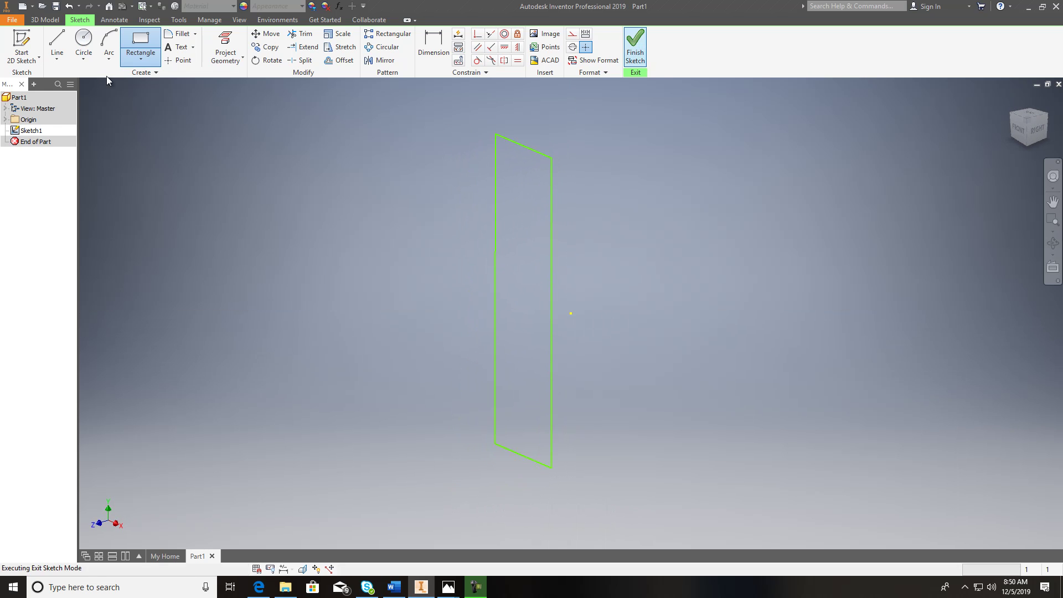
- Extrude the rectangle into a narrow solid bar
click(57, 47)
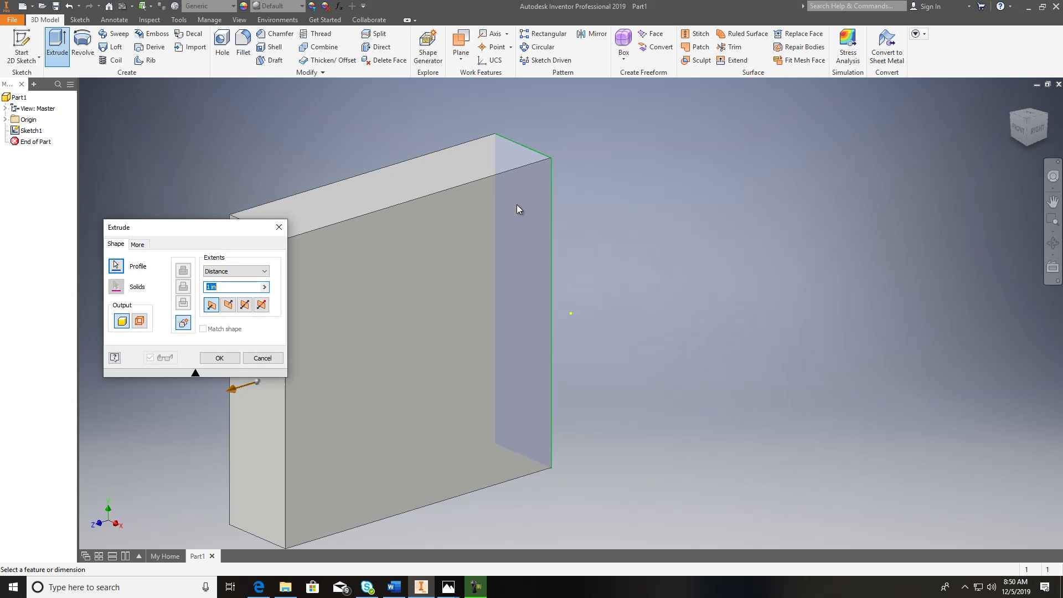
text(10)
key(Return)
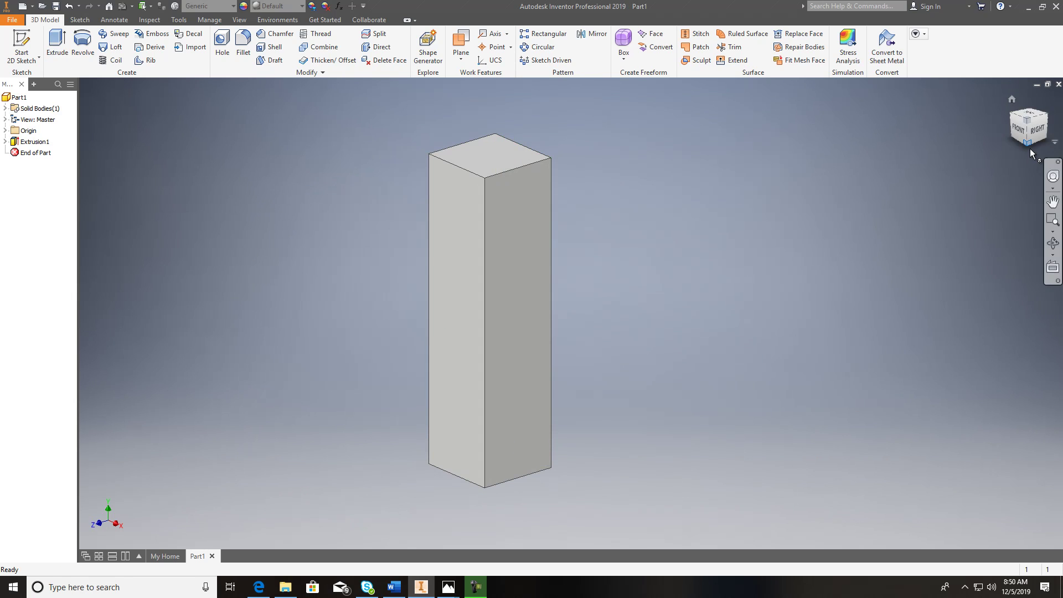
- Create a sketch on the bar's front face with a single point centred across its width, slightly below mid-height, and finish it
drag(1024, 131, 1029, 129)
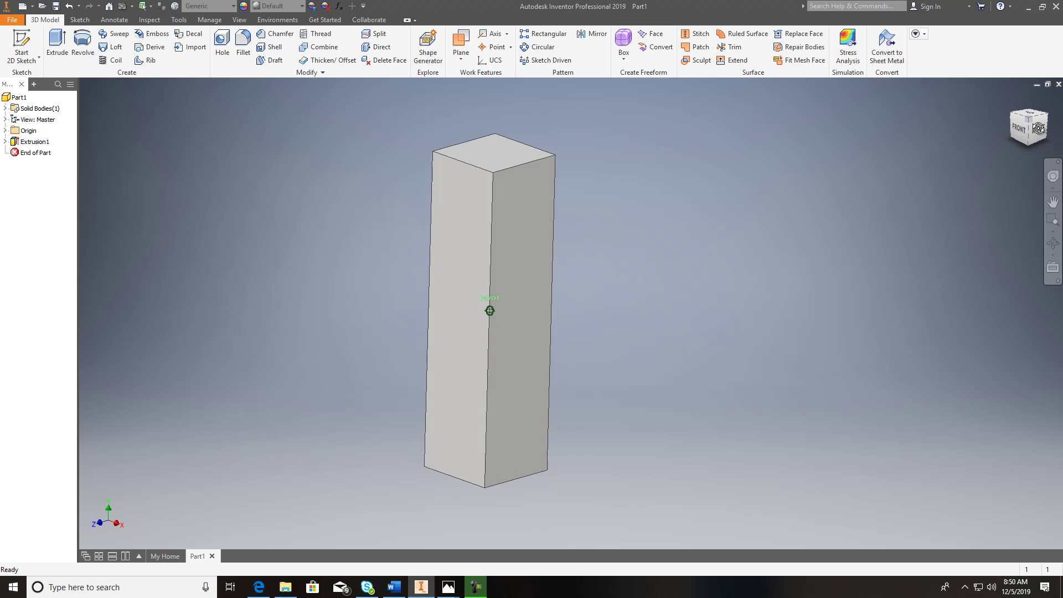
click(461, 357)
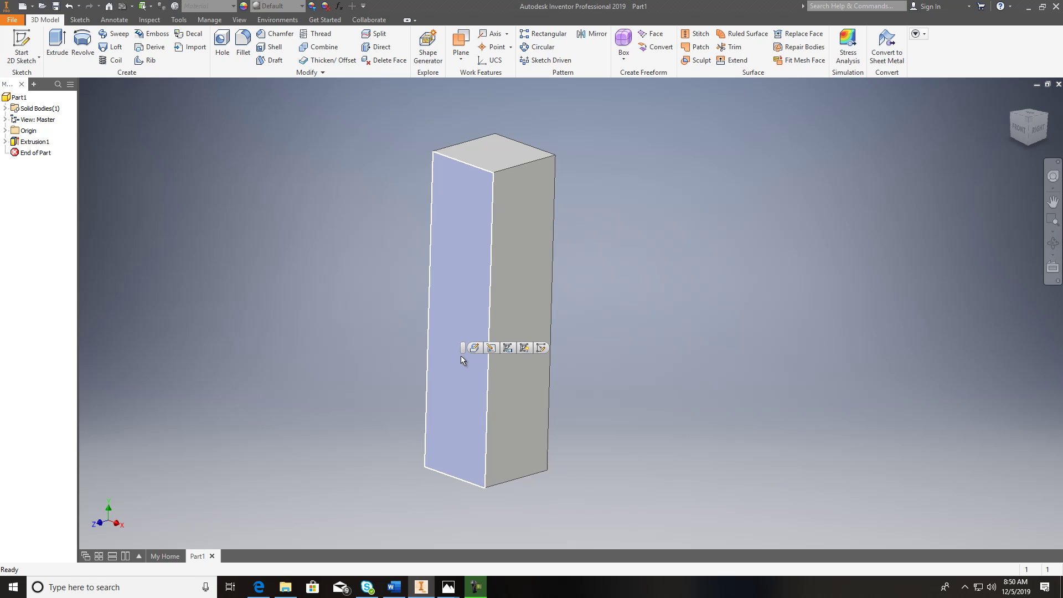
click(21, 62)
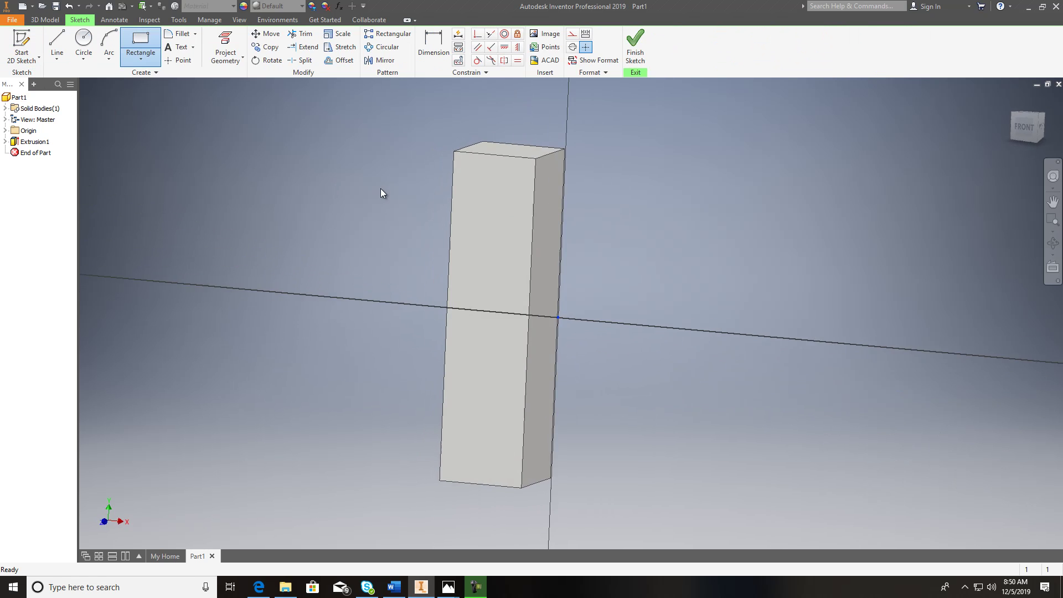
click(178, 60)
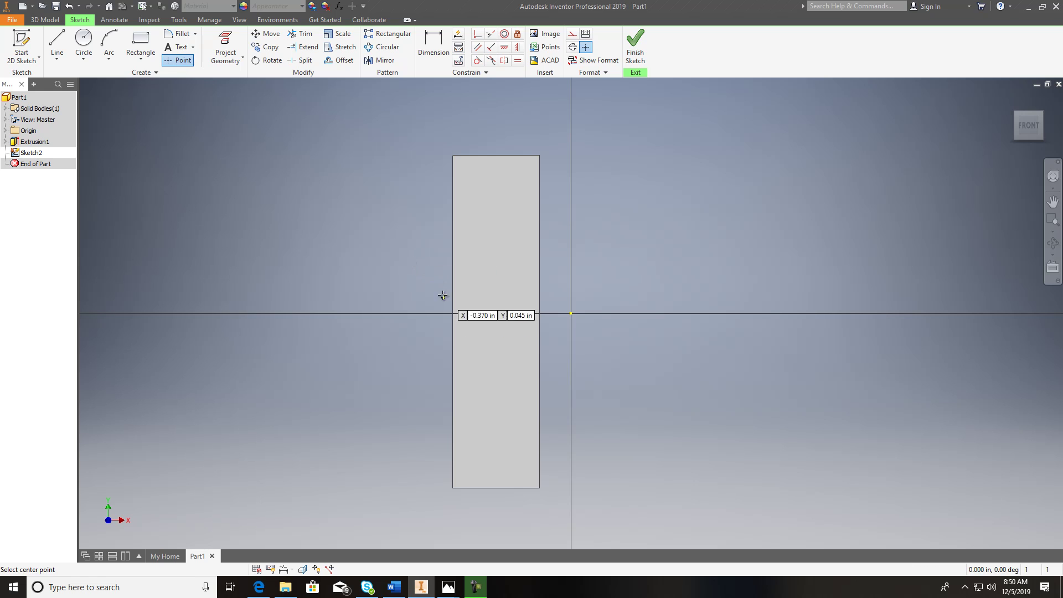
click(494, 376)
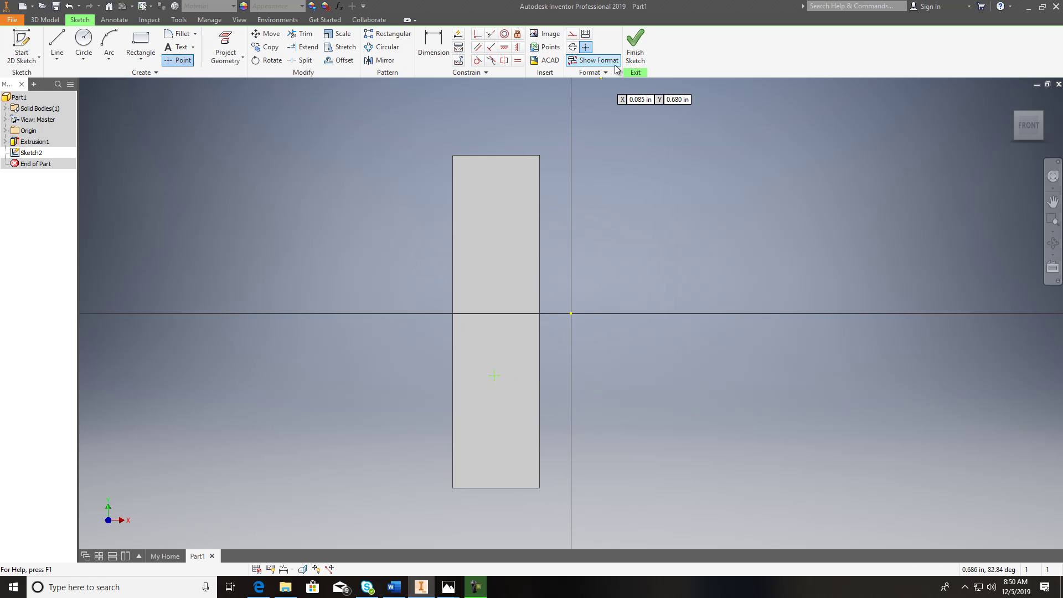
click(635, 55)
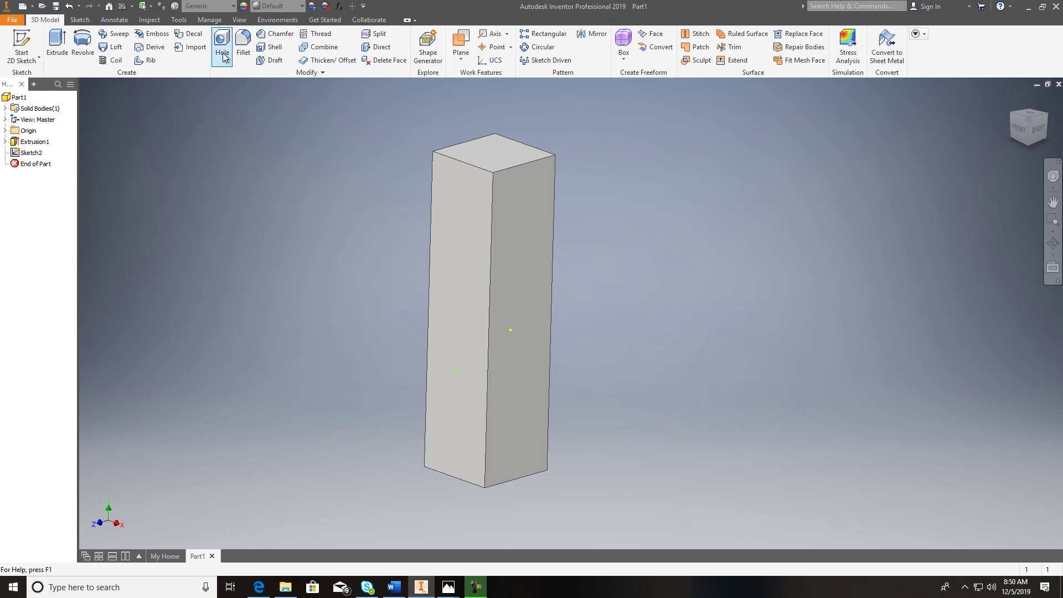
- Set up a tapped hole at the sketch point with ANSI Unified thread, size 0.19 (#10) and designation 10-32 UNF
click(223, 57)
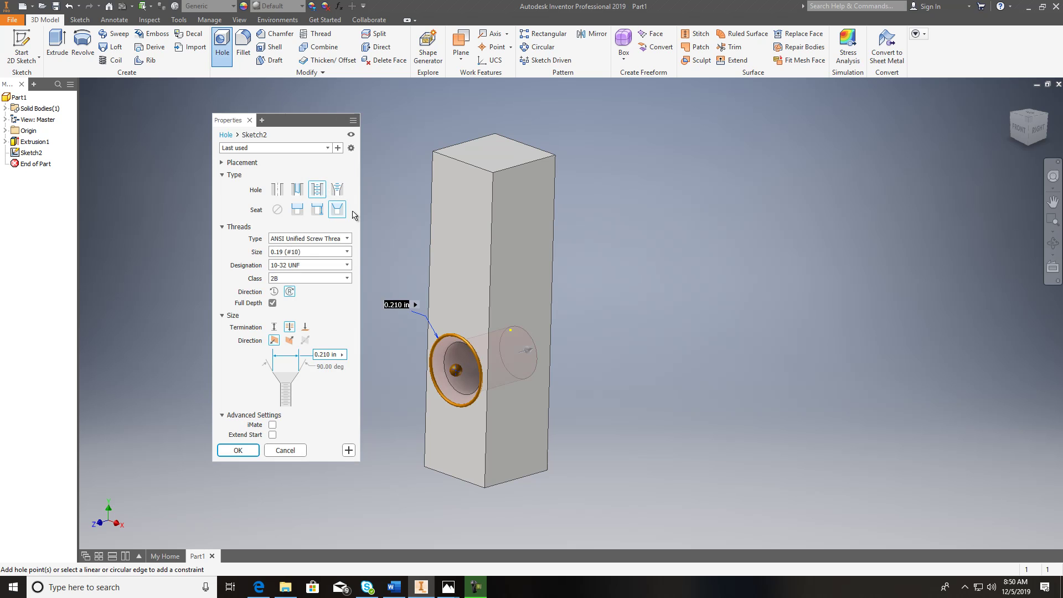
click(318, 196)
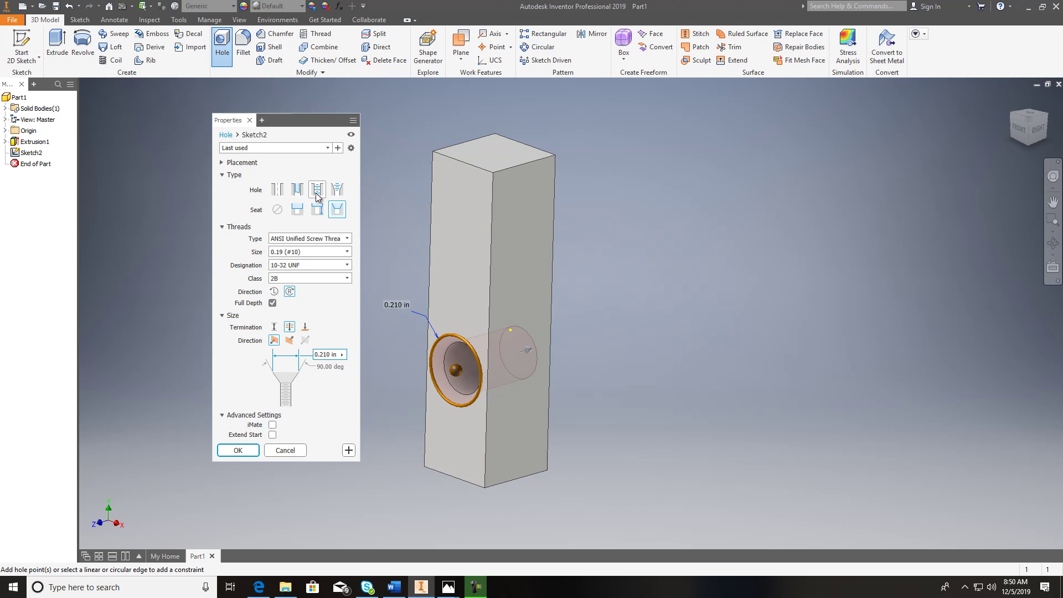
click(310, 253)
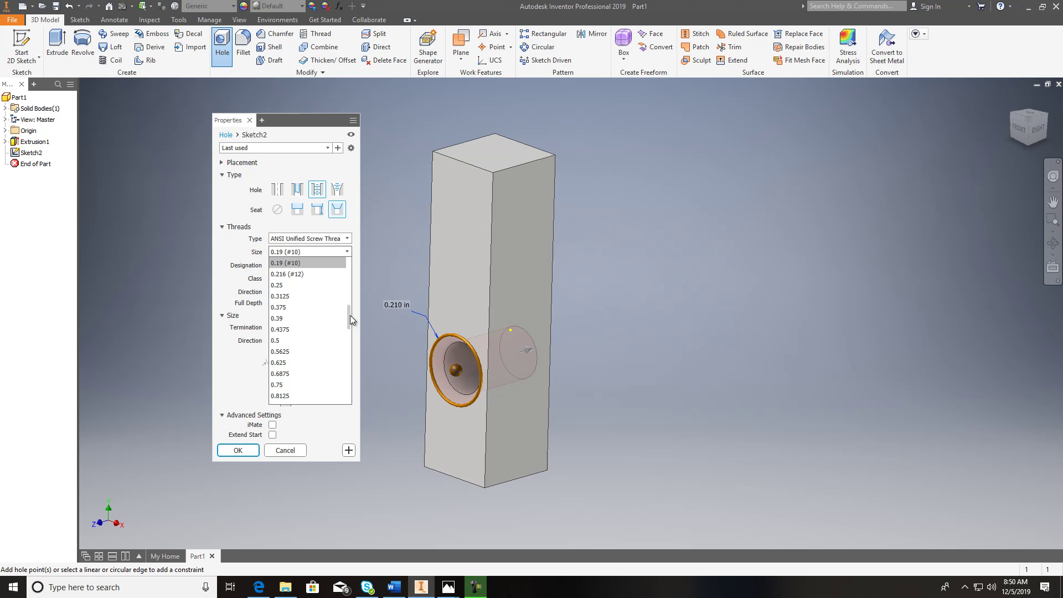
scroll(337, 299, up, 5)
scroll(338, 291, down, 9)
drag(345, 345, 342, 314)
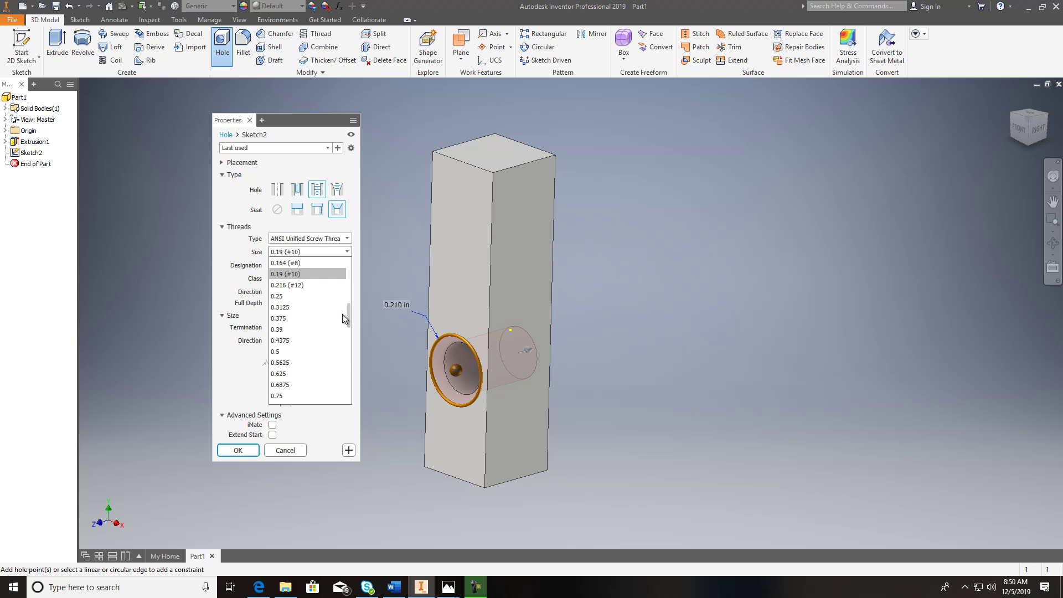
click(279, 279)
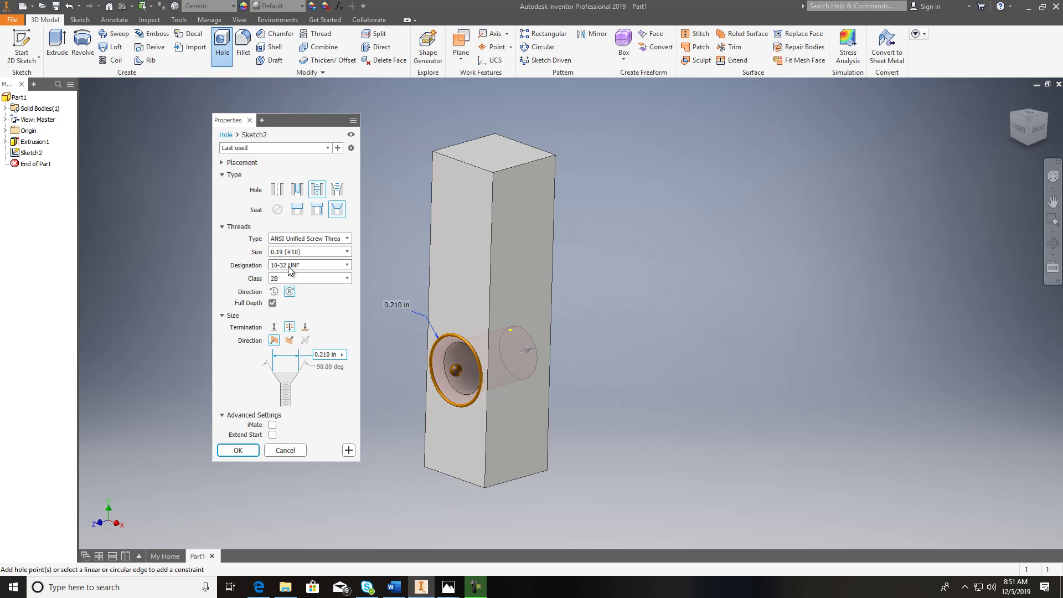
click(294, 268)
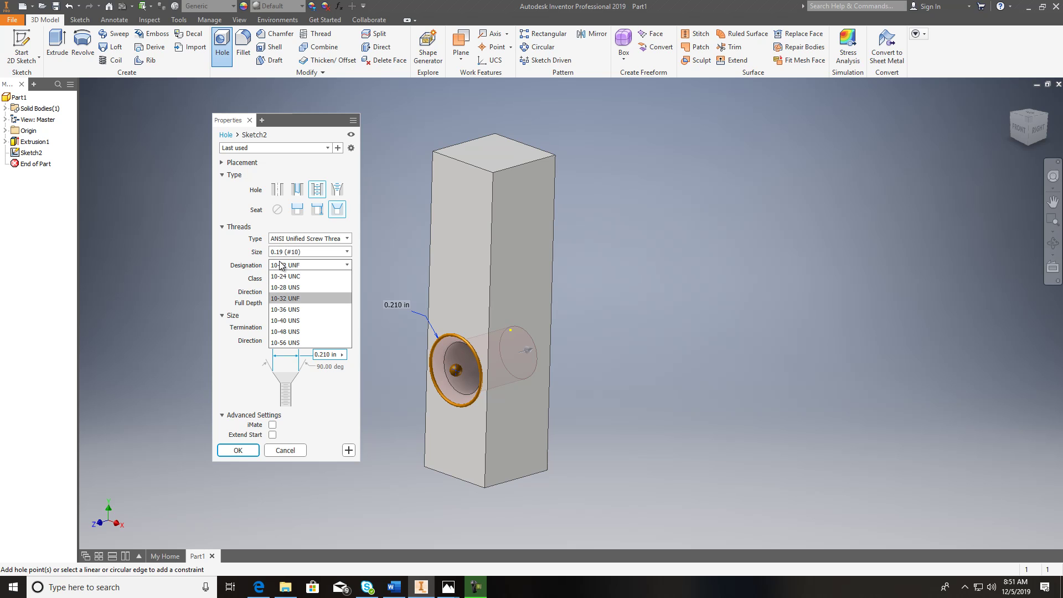
click(295, 299)
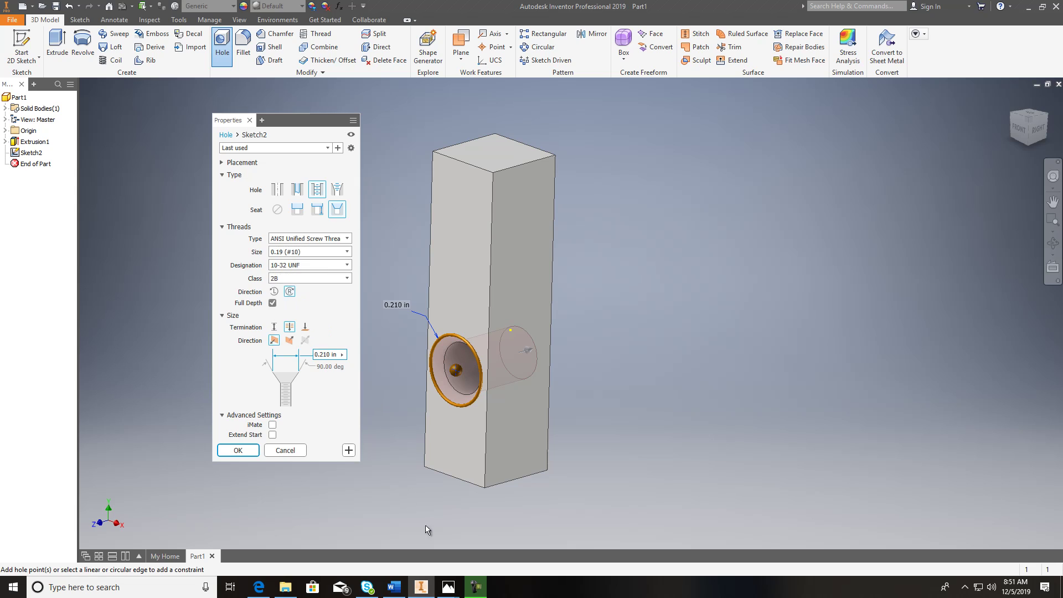
- Check thread pitch on the screw diagram in Word and return to the hole settings in Inventor
click(396, 587)
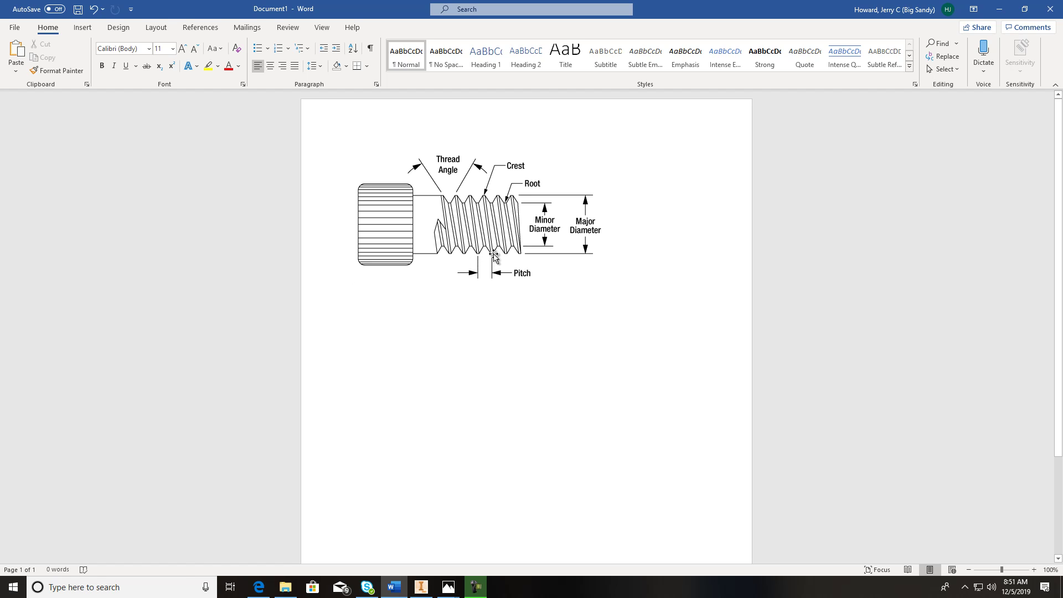
click(421, 587)
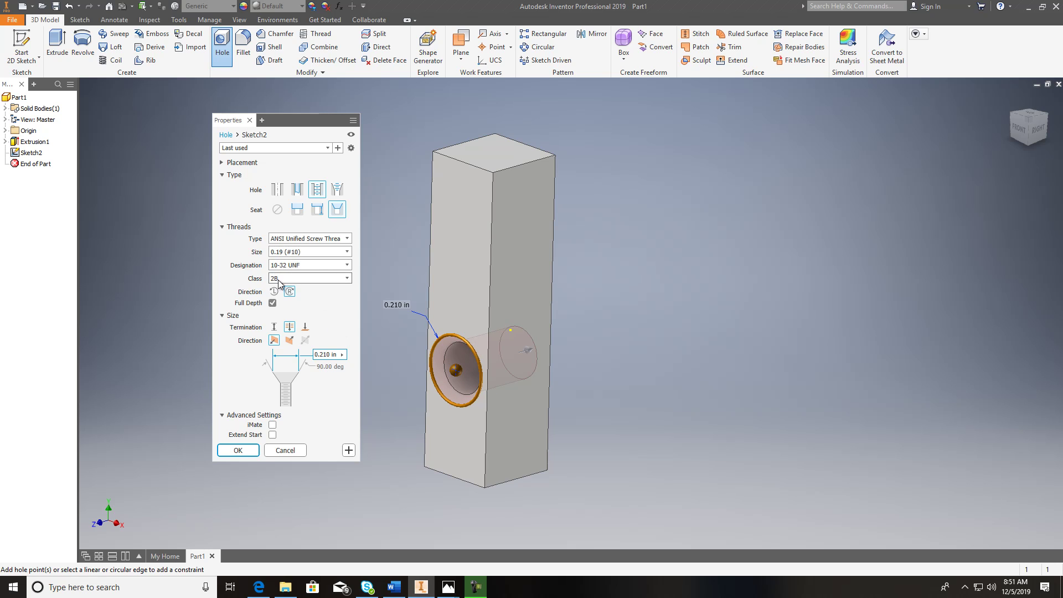
- Set the tapped hole's thread class to 2B, countersink diameter to 0.200 in and termination to Through All, and create the hole
click(300, 279)
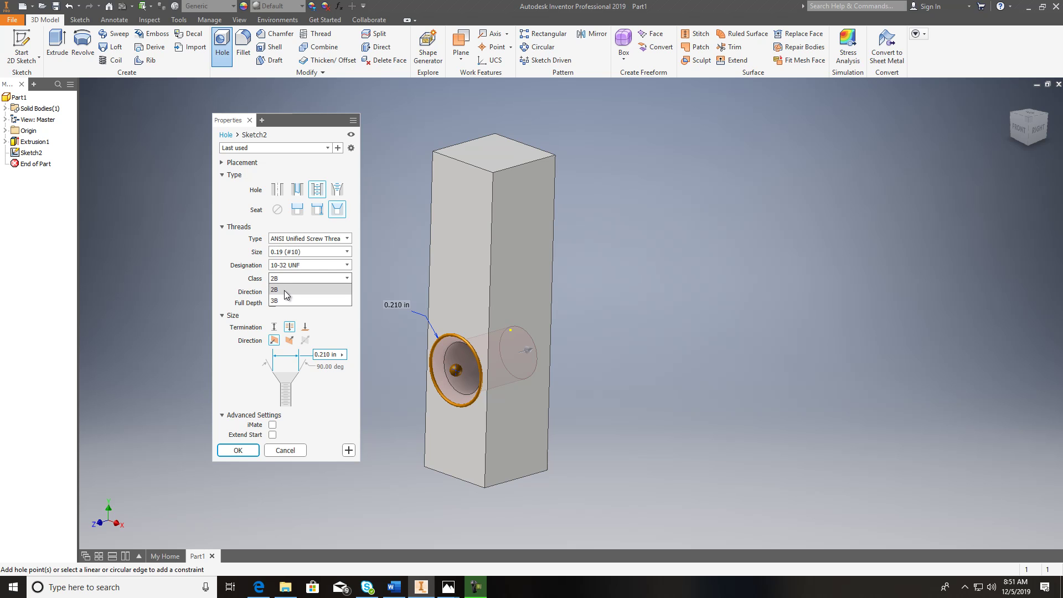
click(284, 290)
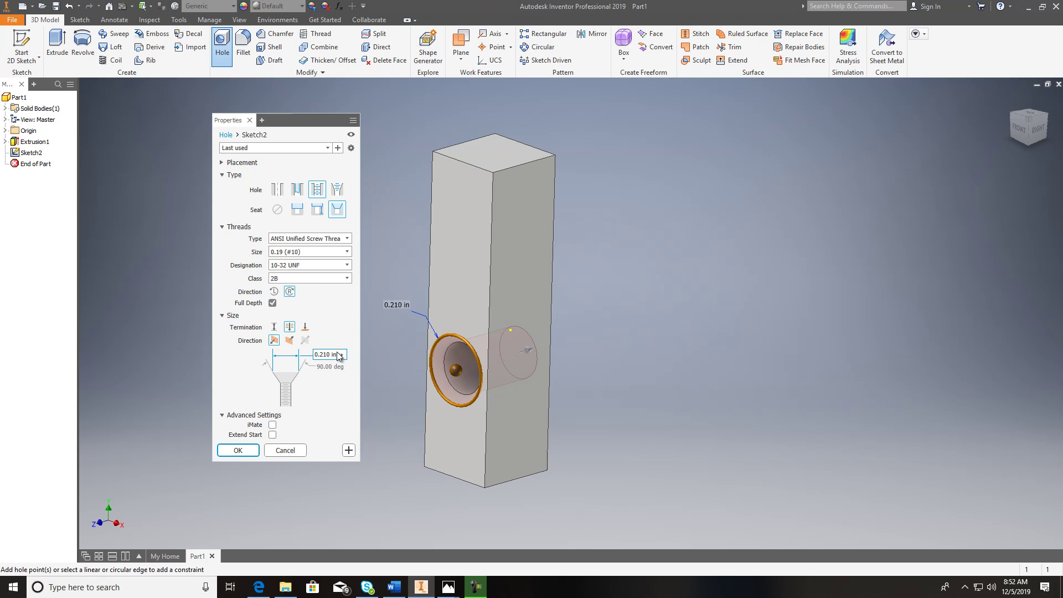
key(BackSpace)
key(BackSpace)
text(00)
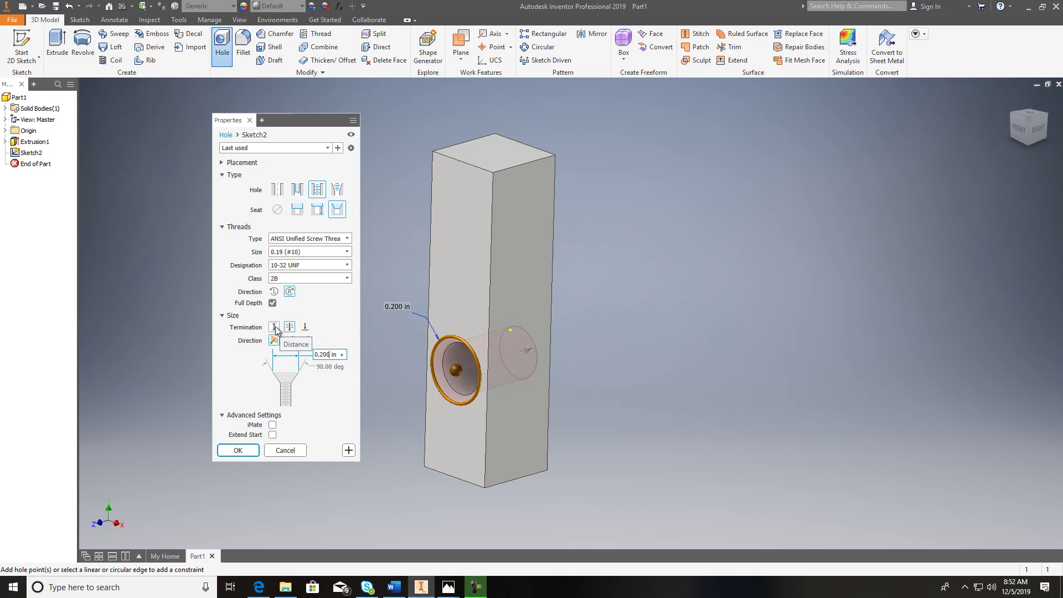
click(293, 330)
click(238, 450)
- Examine the threaded hole from several angles, check the hole callouts in Final Exam 002.jpg in Photos, and return to Inventor
scroll(457, 370, down, 3)
scroll(456, 370, up, 3)
drag(1028, 130, 1028, 114)
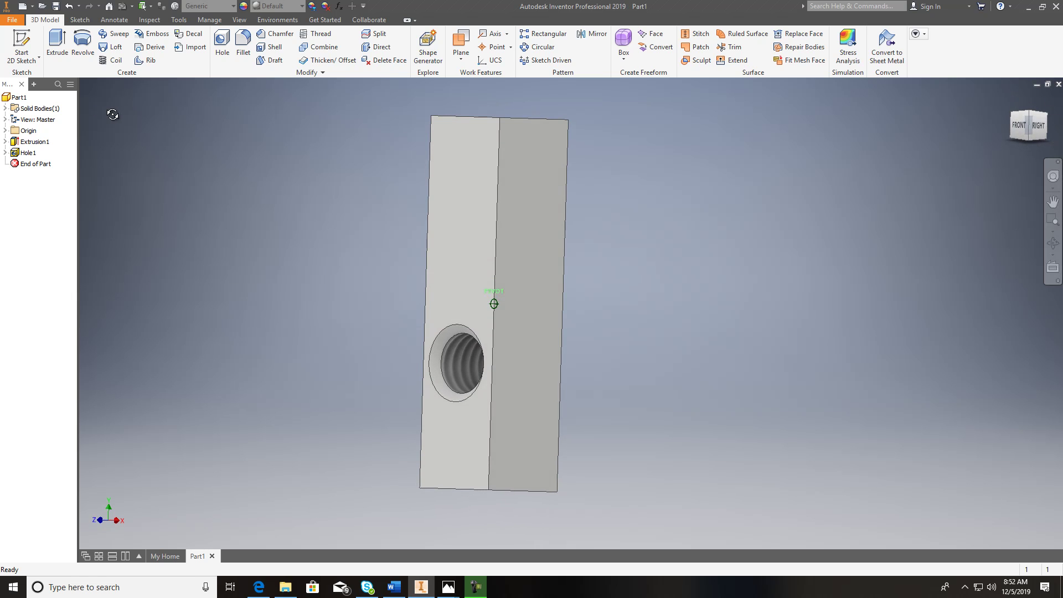
drag(98, 114, 273, 130)
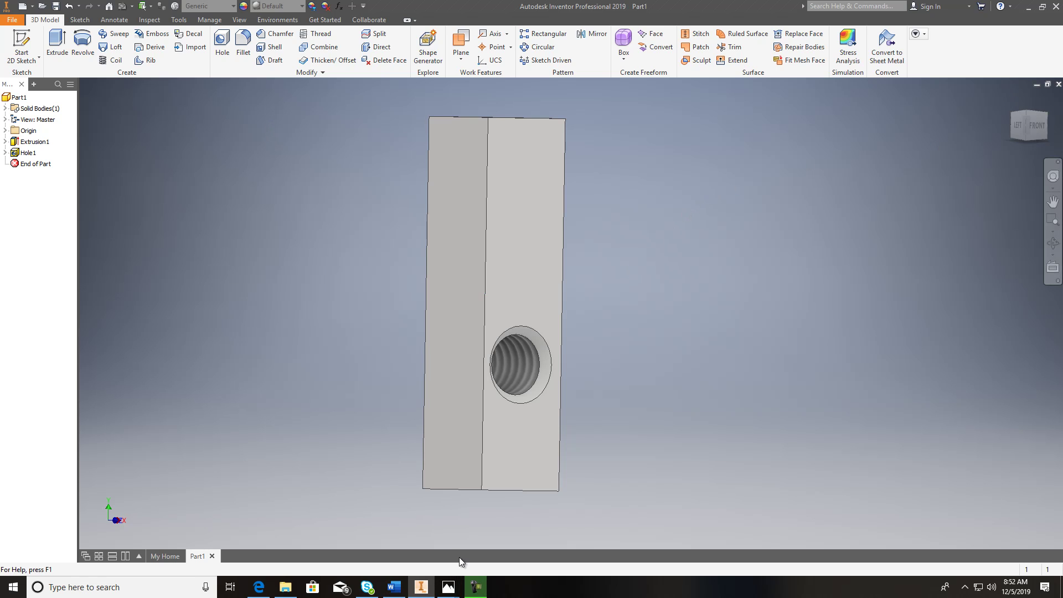
mouse_move(447, 588)
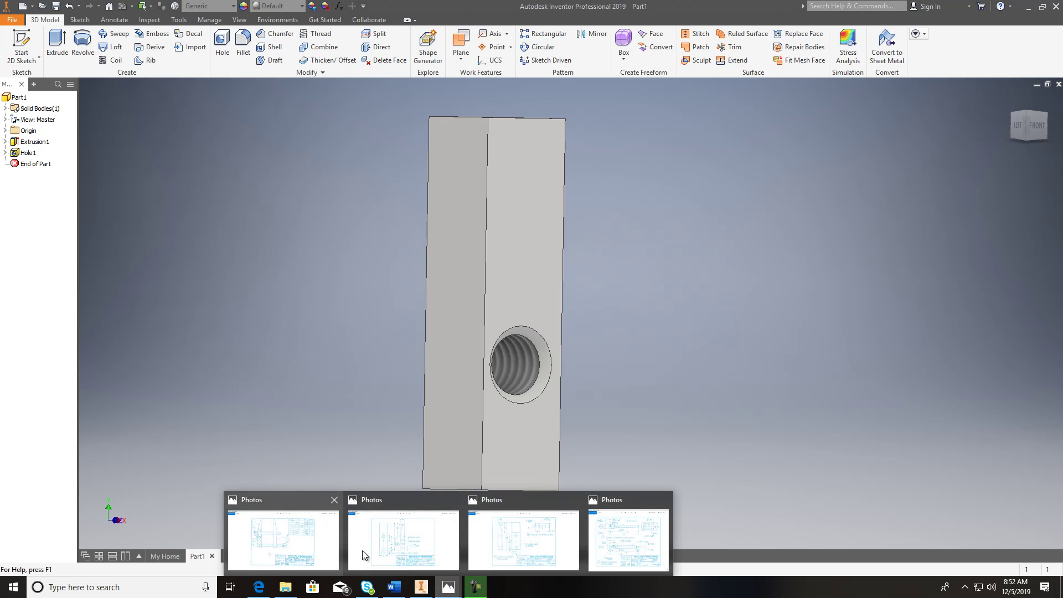
click(381, 552)
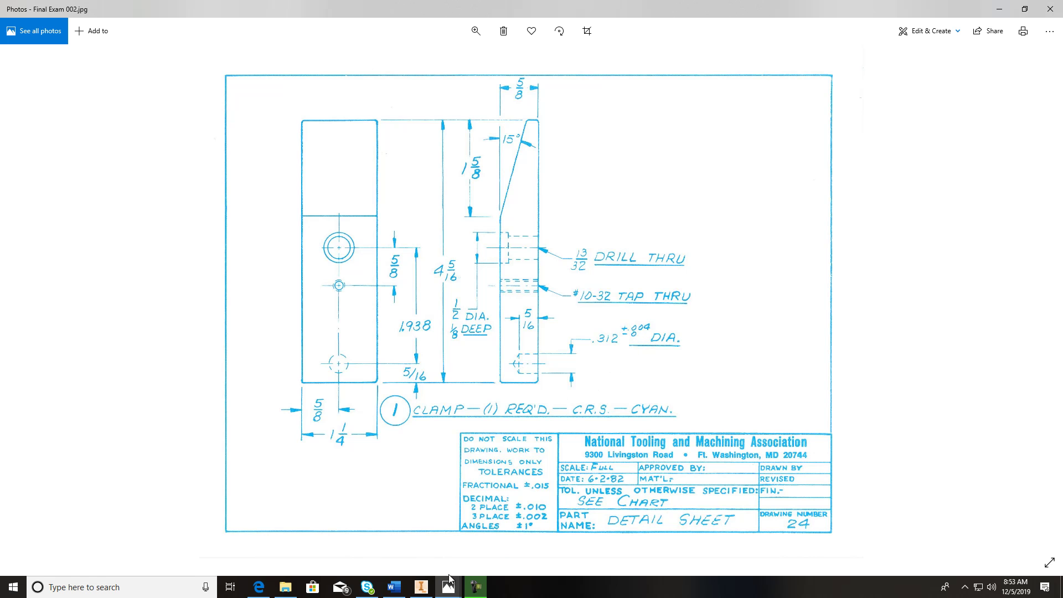
click(420, 587)
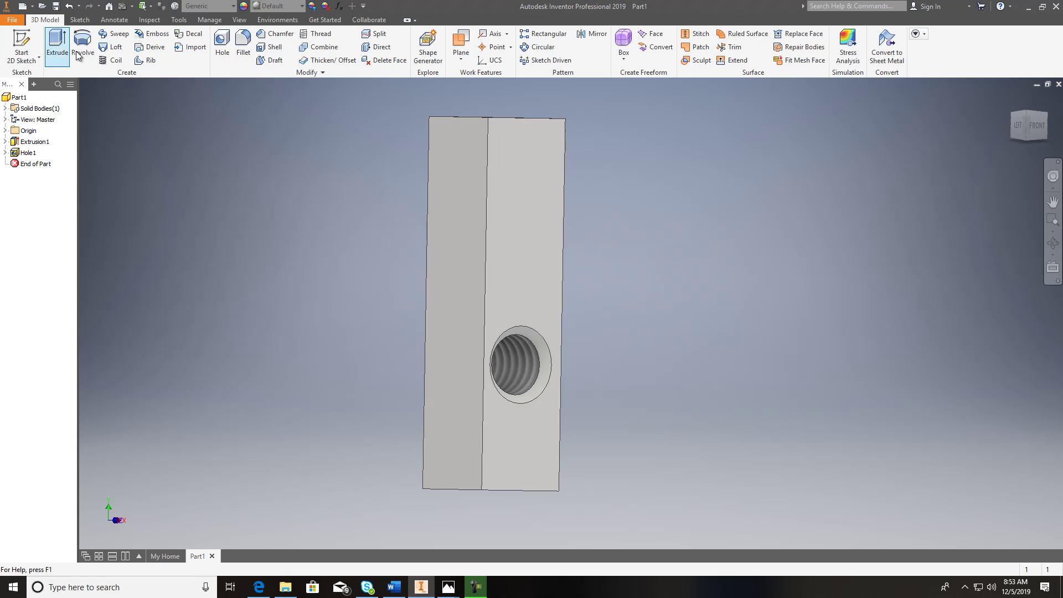
- Create a sketch on the bar's front face with a single point centred across its width near the upper end, and finish it
click(22, 47)
click(502, 174)
click(178, 60)
click(482, 215)
click(636, 44)
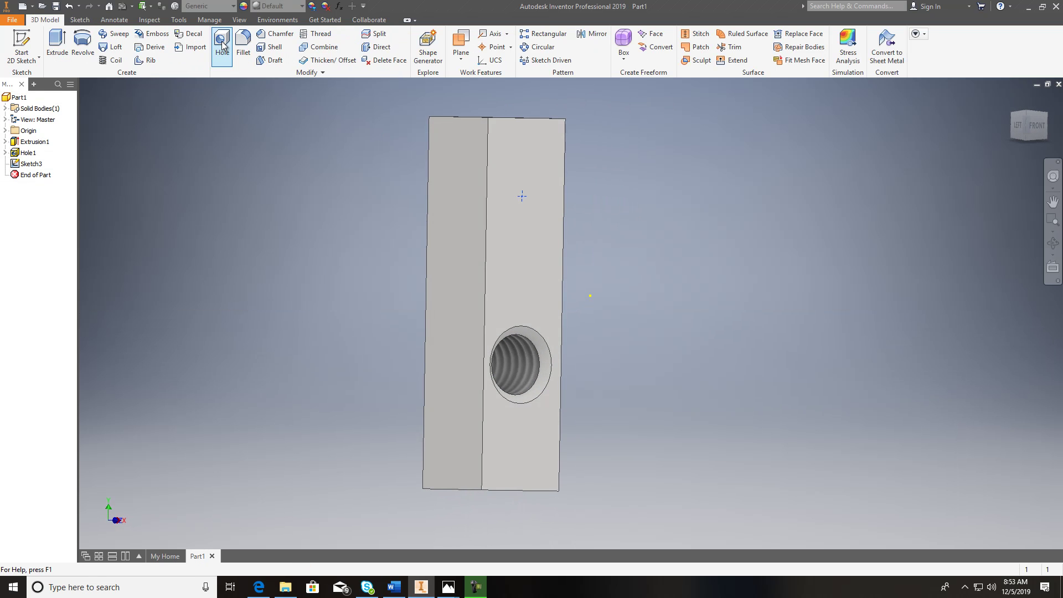
click(222, 44)
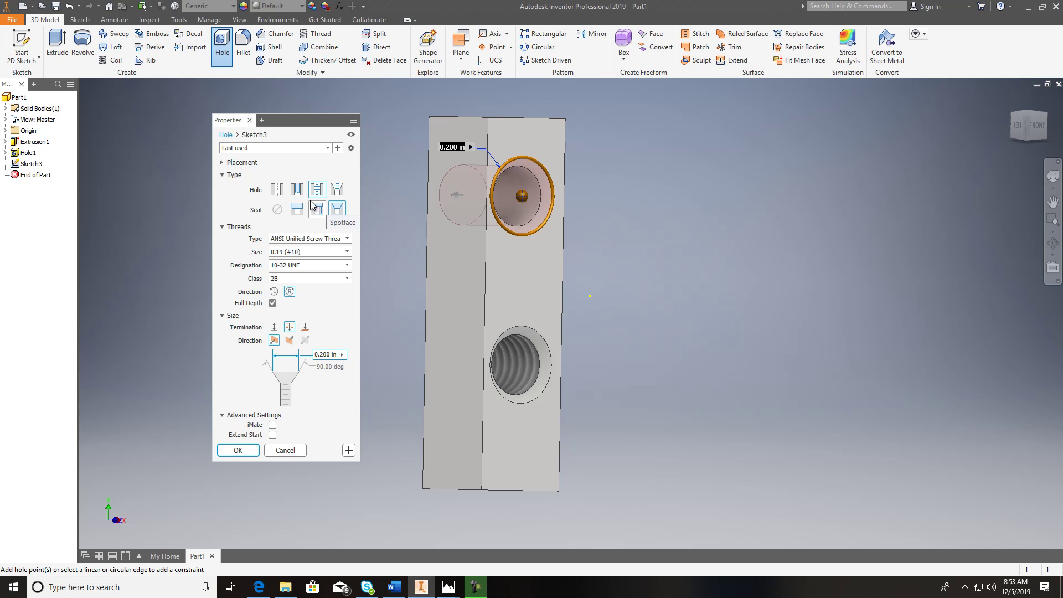
click(277, 189)
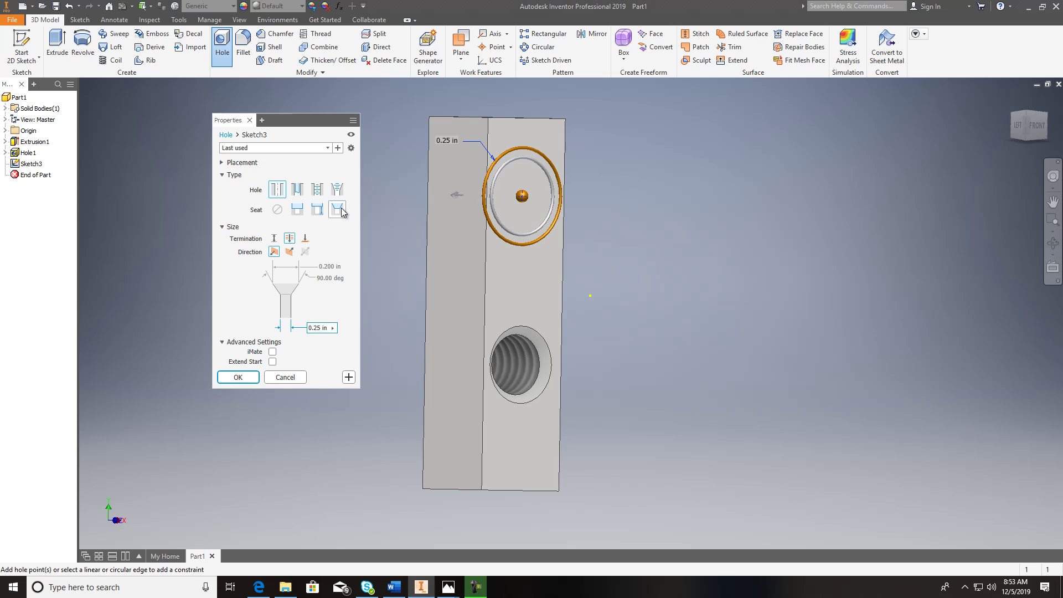
click(275, 238)
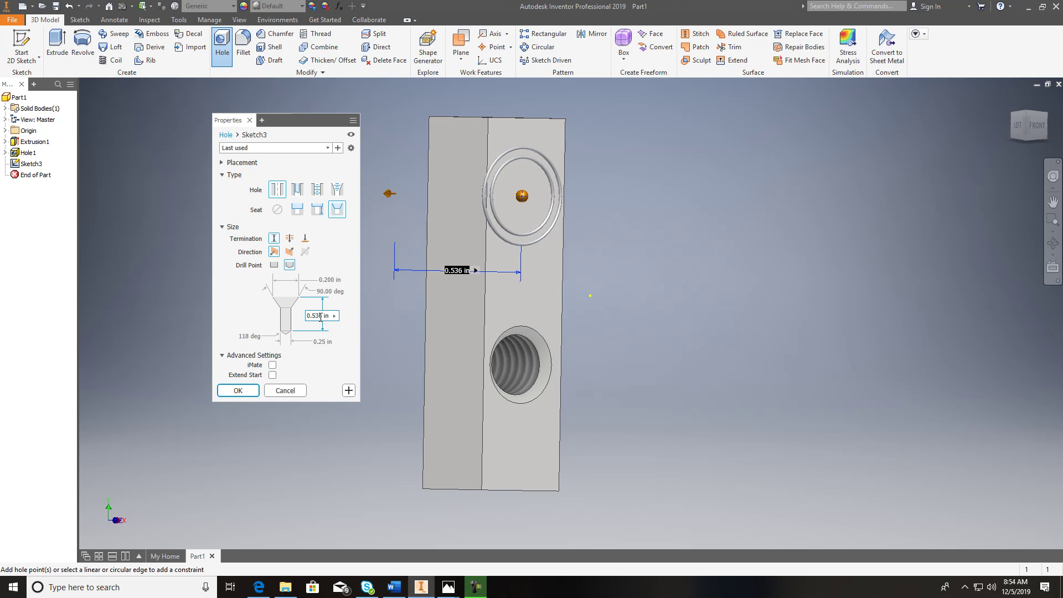
mouse_move(447, 591)
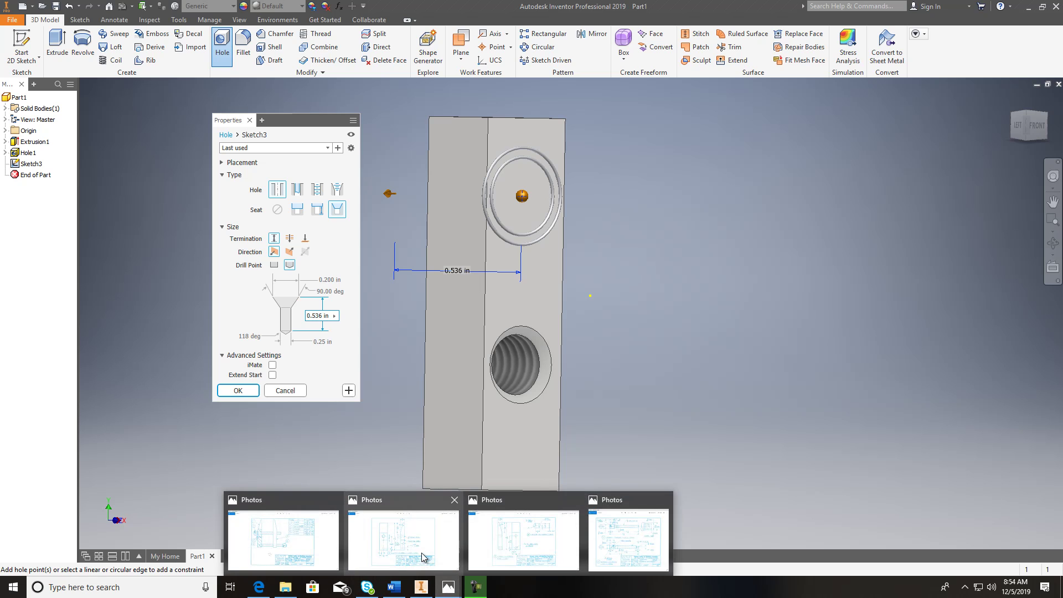
click(422, 553)
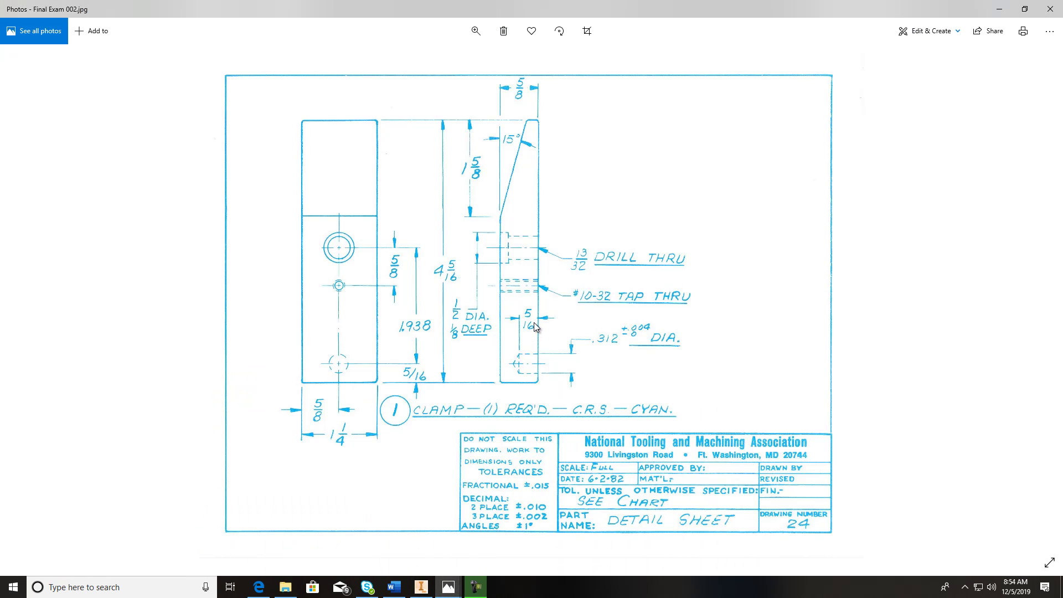
click(431, 586)
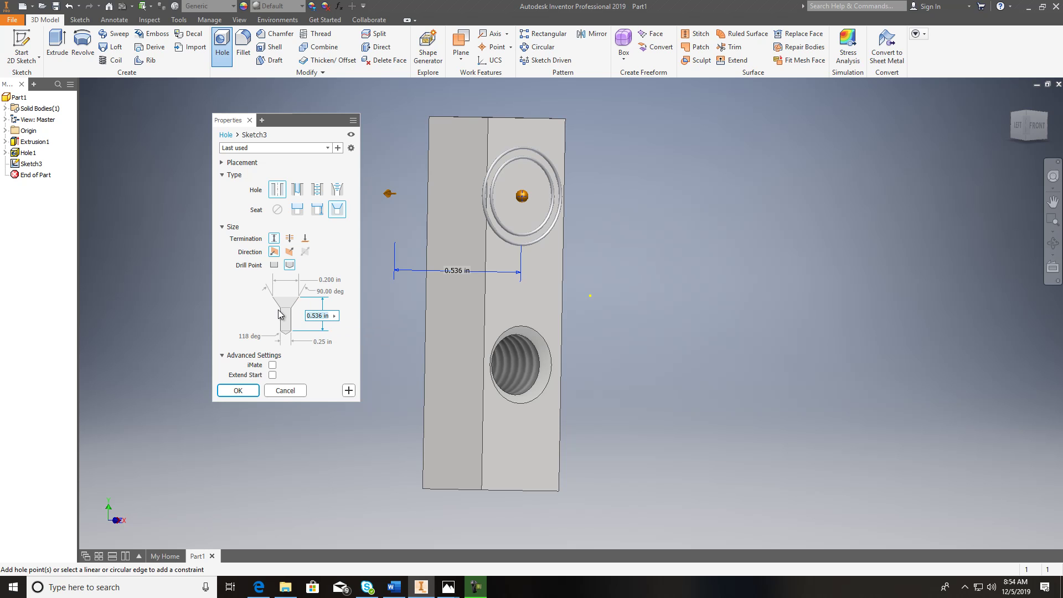
text(5/16)
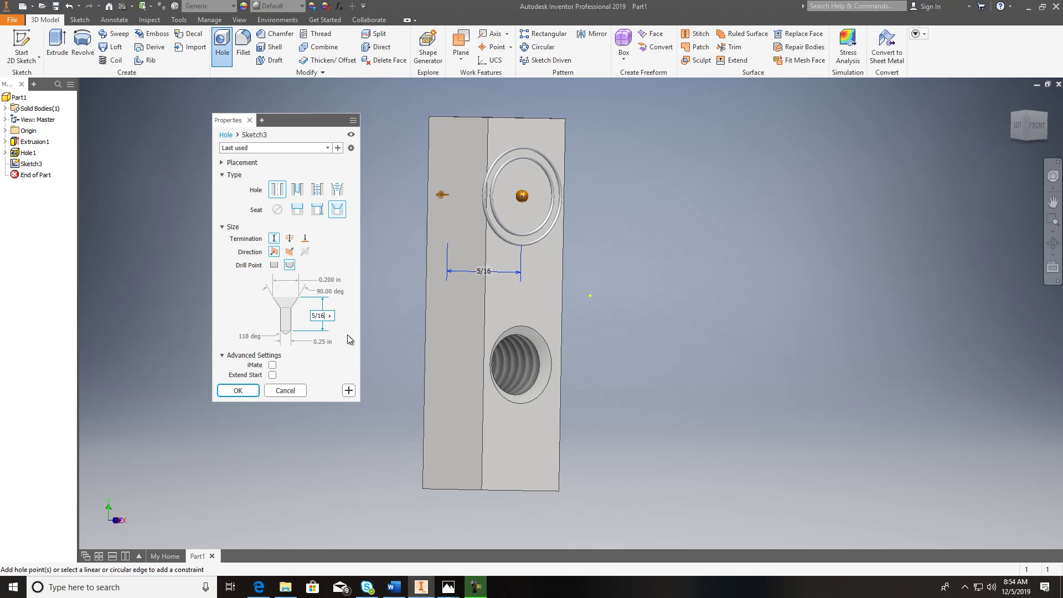
click(1016, 132)
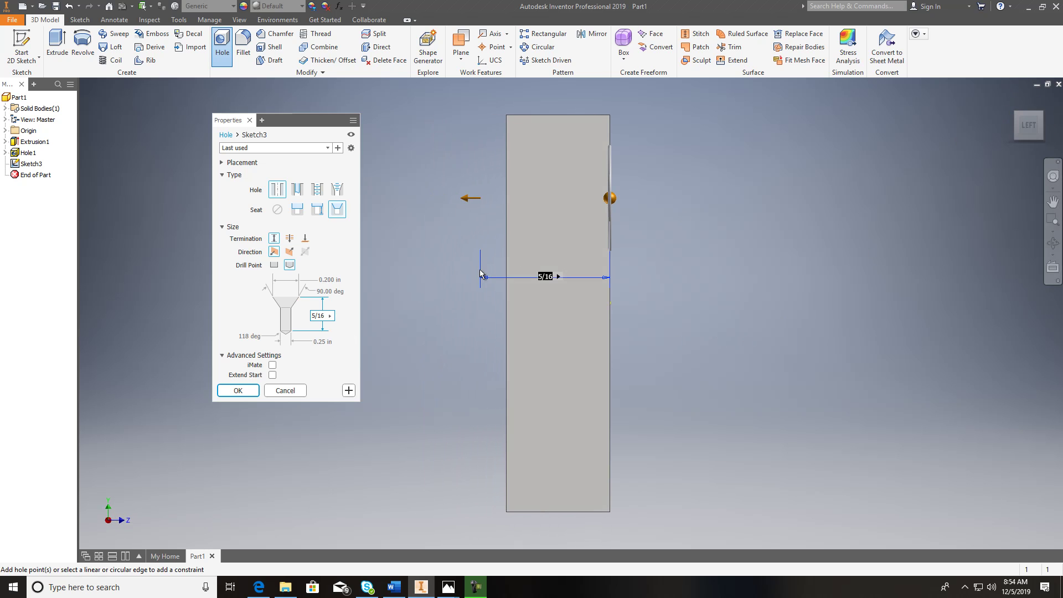
drag(1025, 132, 933, 147)
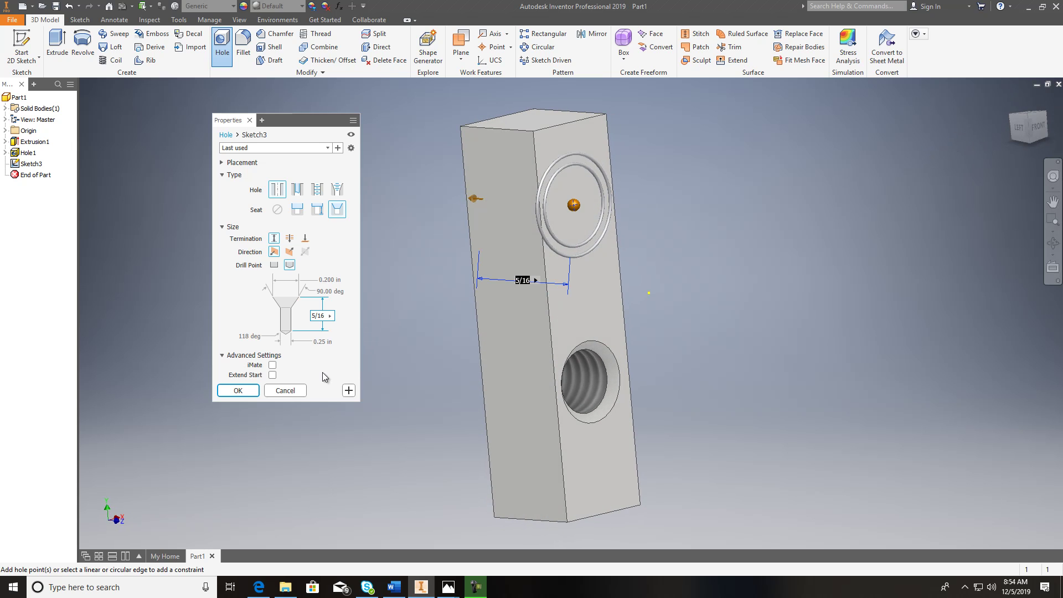
click(282, 390)
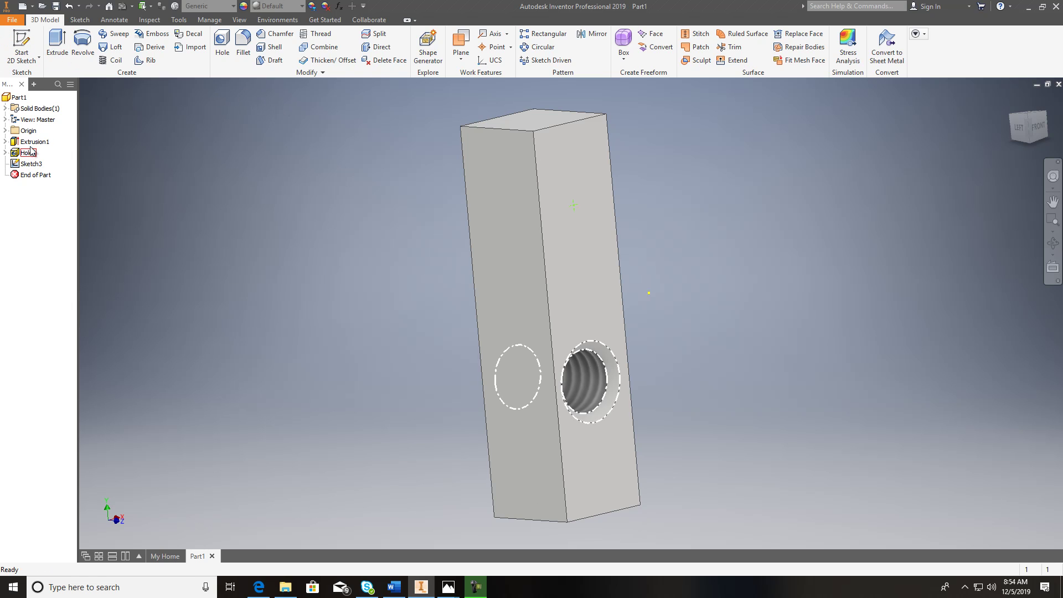
- Edit the bar's base extrusion and set its distance to 1 in
click(5, 142)
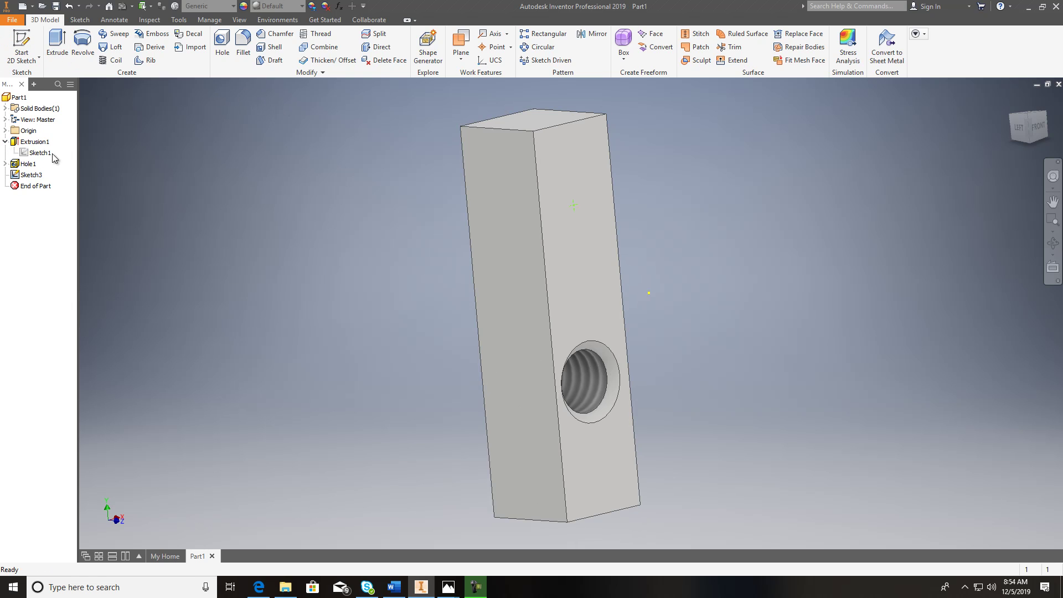
double_click(36, 143)
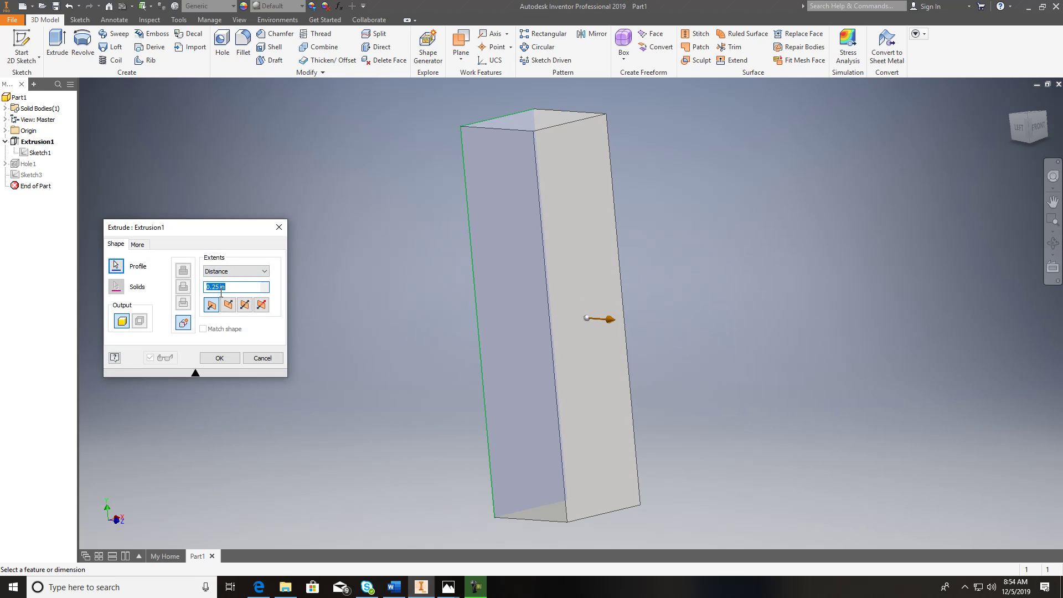
text(1)
key(Return)
scroll(444, 328, up, 3)
middle_drag(618, 310, 423, 269)
- Set up a clearance hole at the upper sketch point with Distance termination, 5/16 depth and an angled drill point
click(222, 47)
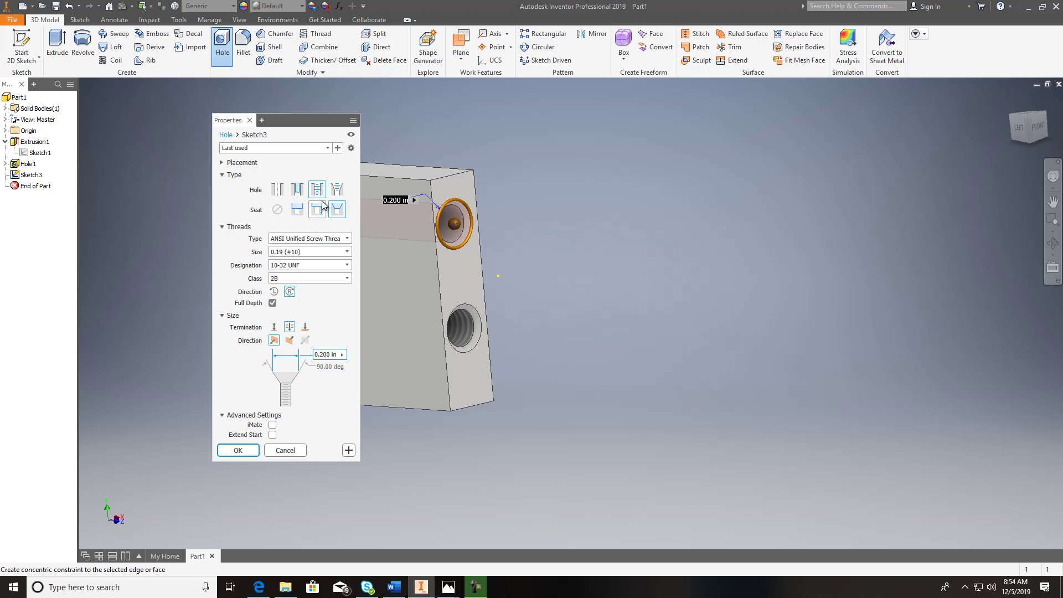
click(297, 190)
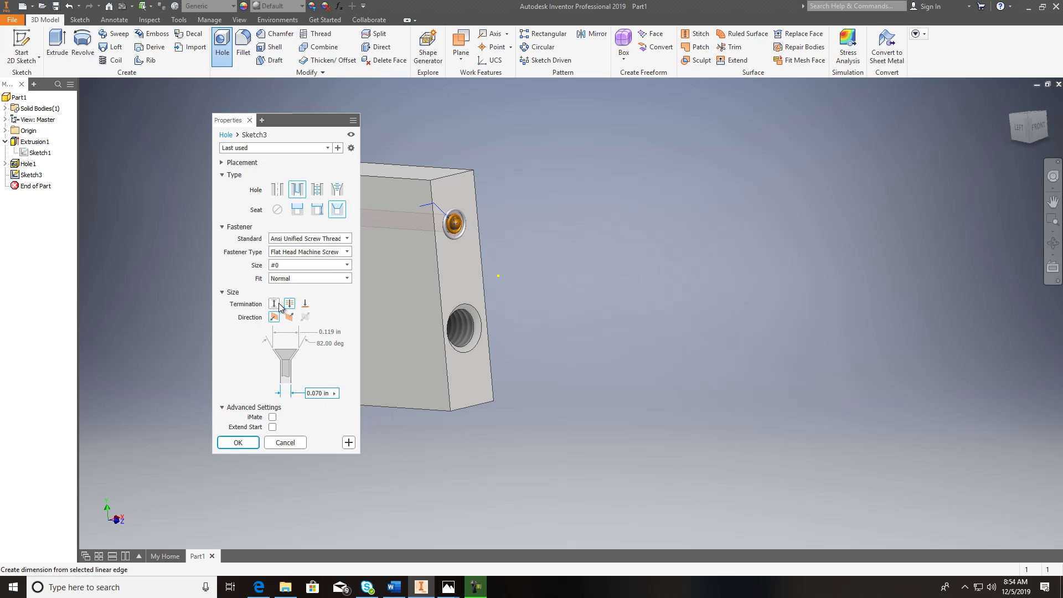
click(275, 303)
click(325, 386)
text(5/16)
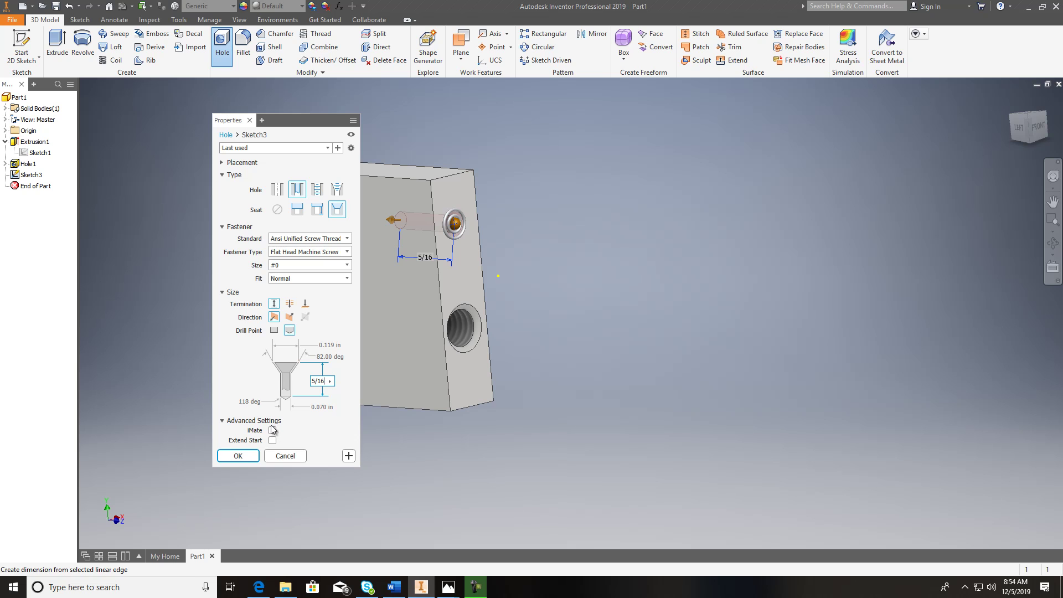
click(274, 330)
click(289, 330)
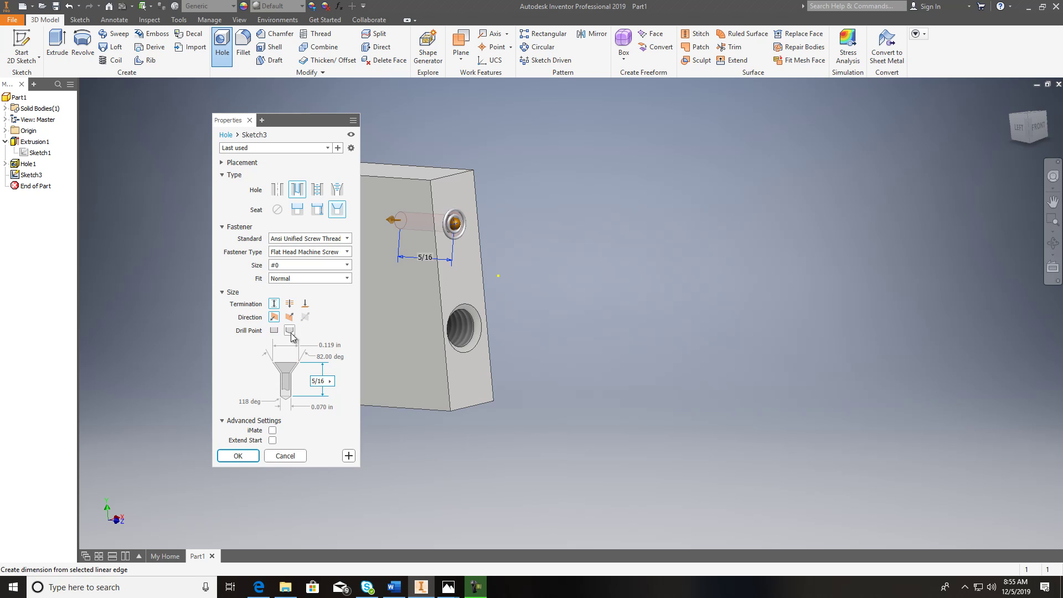
- Check the blind hole's diameter in Final Exam 002.jpg in Photos, and set the hole diameter to 0.312 in in Inventor
click(334, 344)
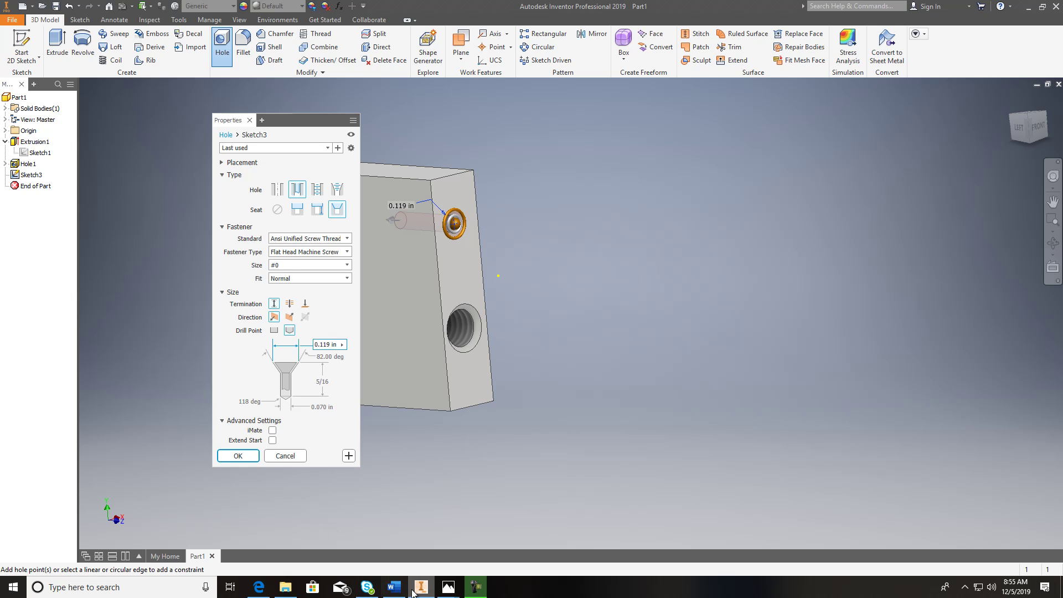
mouse_move(449, 587)
click(431, 539)
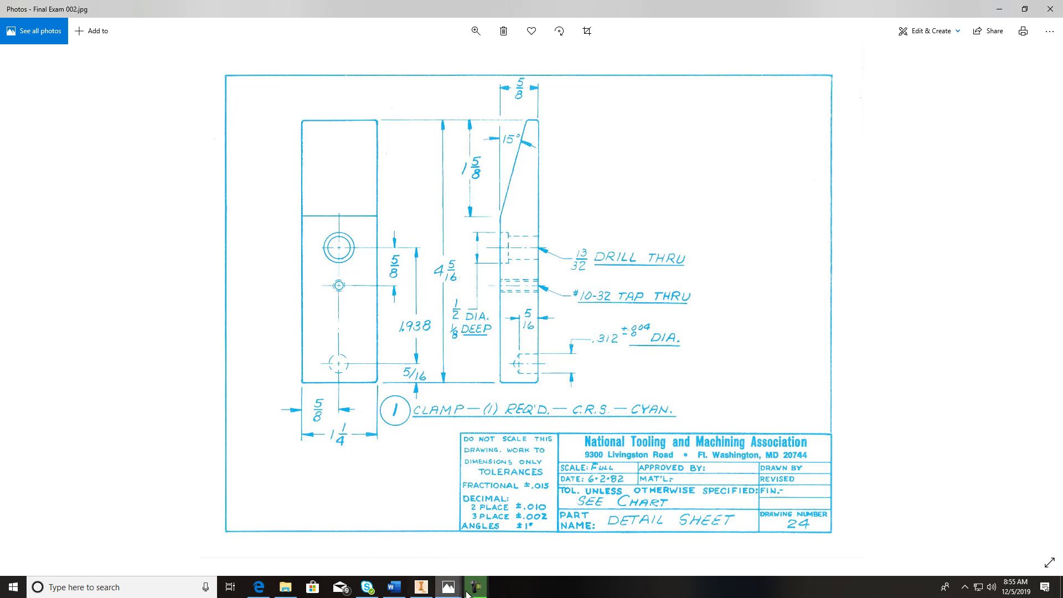
click(422, 588)
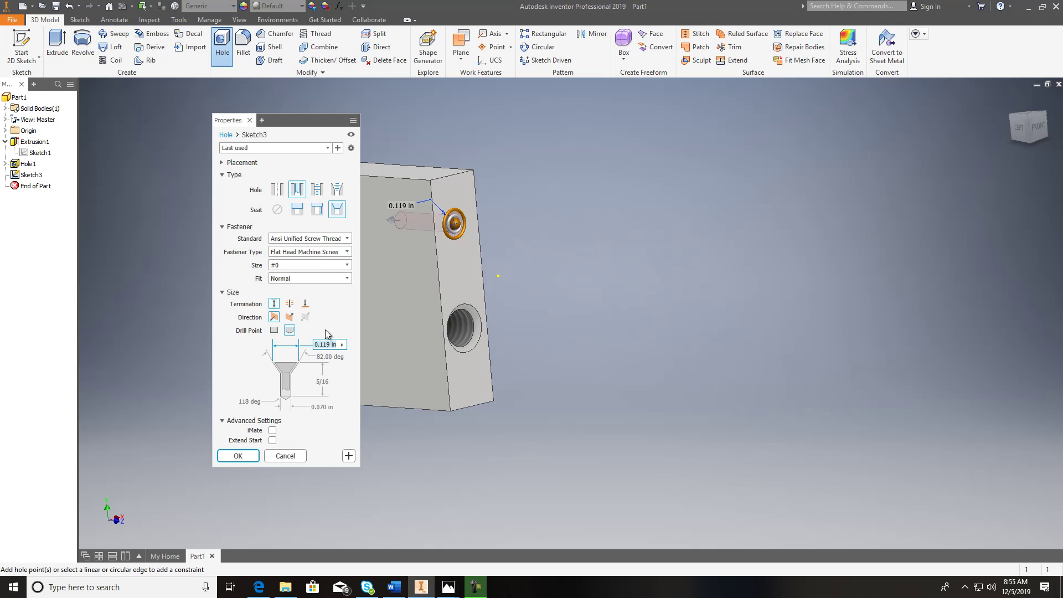
click(314, 407)
text(0.n)
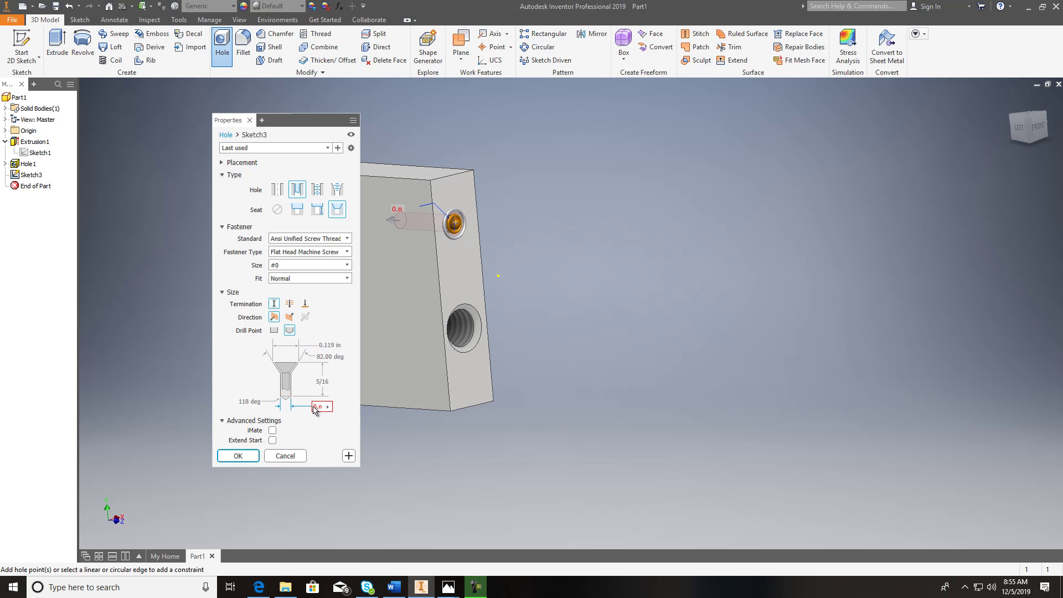
key(BackSpace)
text(312)
key(Return)
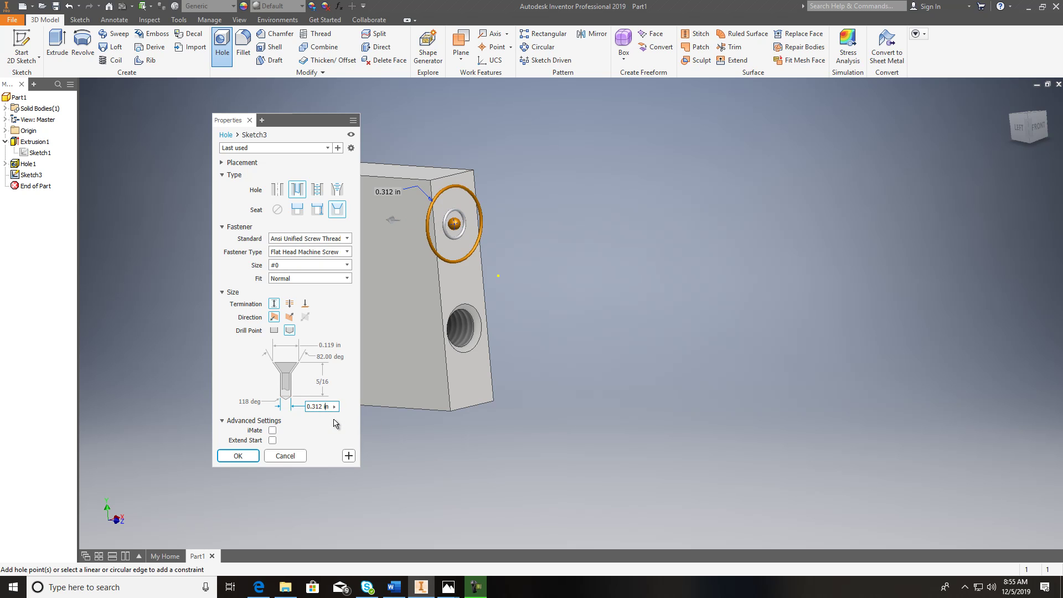
- Set the hole's countersink diameter to .32 in and create the hole
click(334, 346)
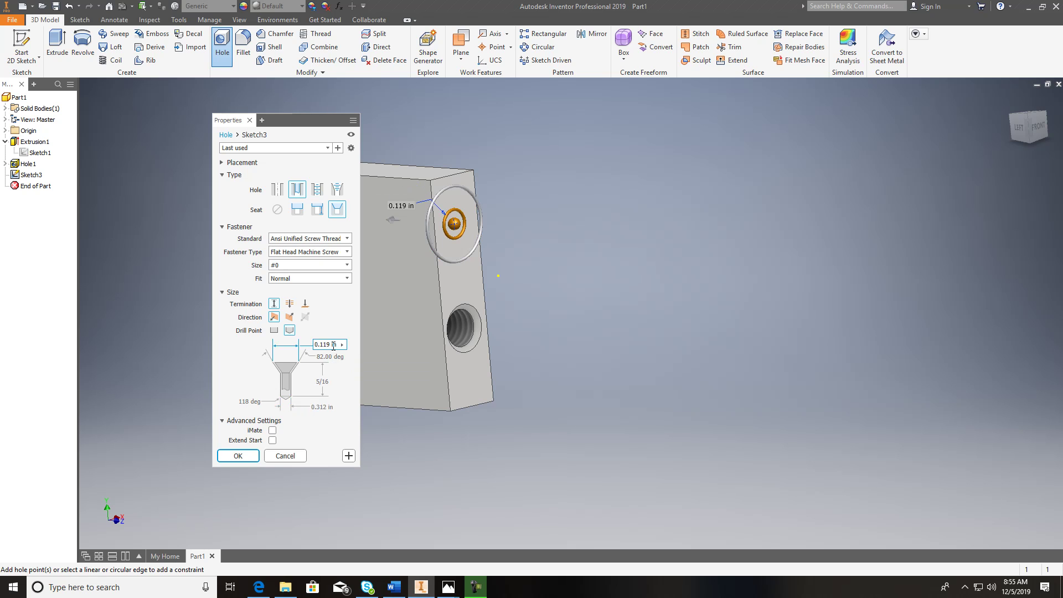
double_click(330, 344)
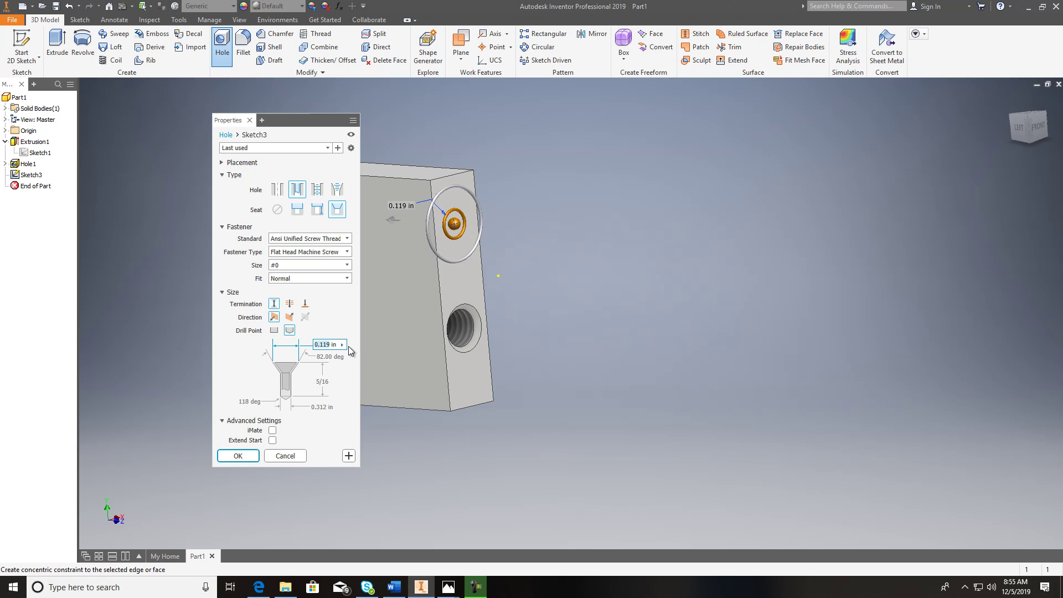
text(.32)
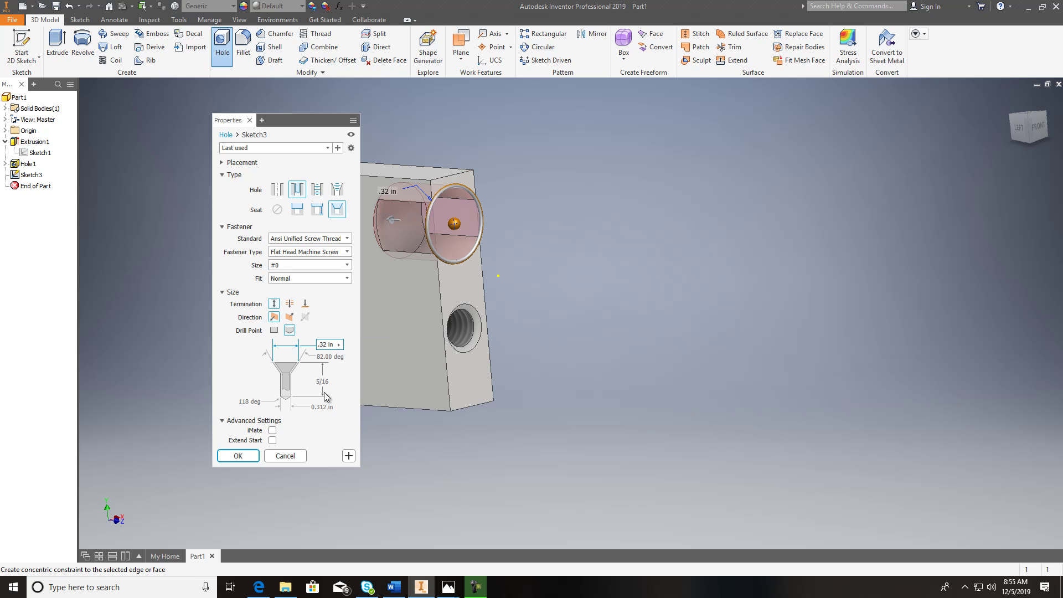
click(244, 457)
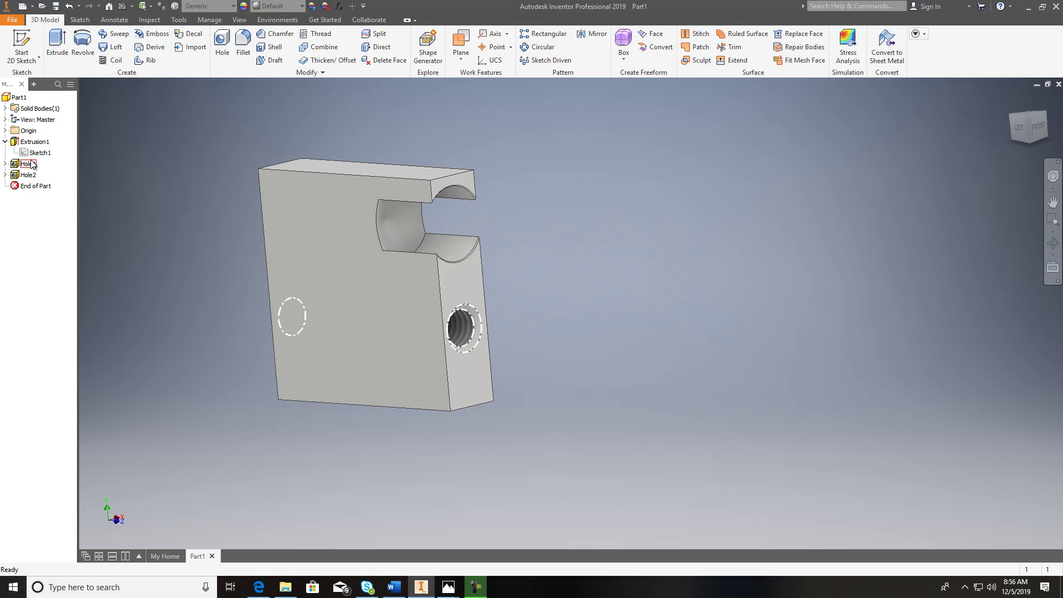
- Edit the base extrusion's sketch, dimension the rectangle's width as 1 in and try to finish the sketch
right_click(35, 142)
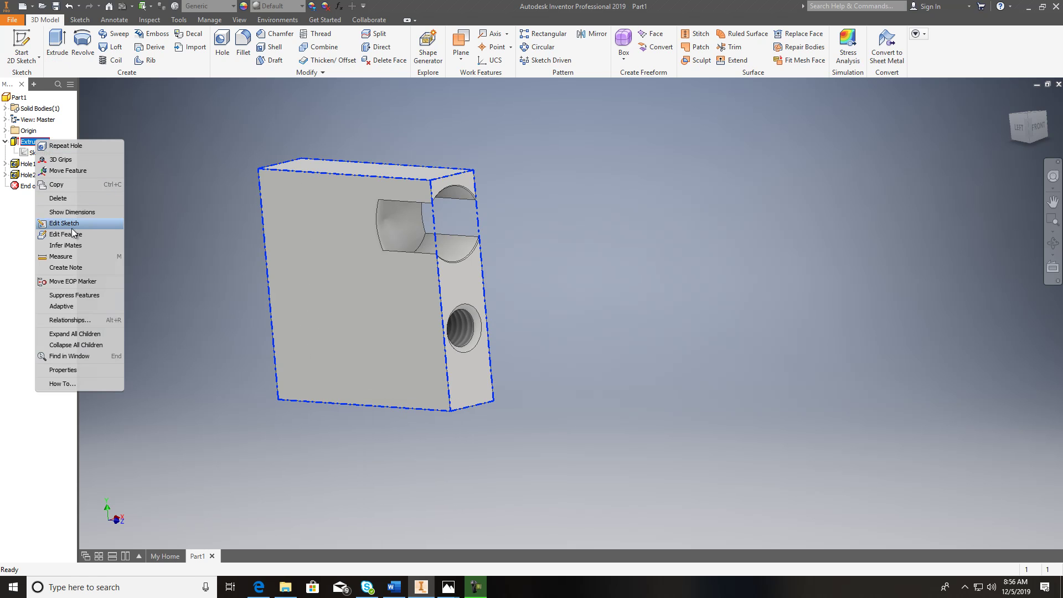
click(64, 223)
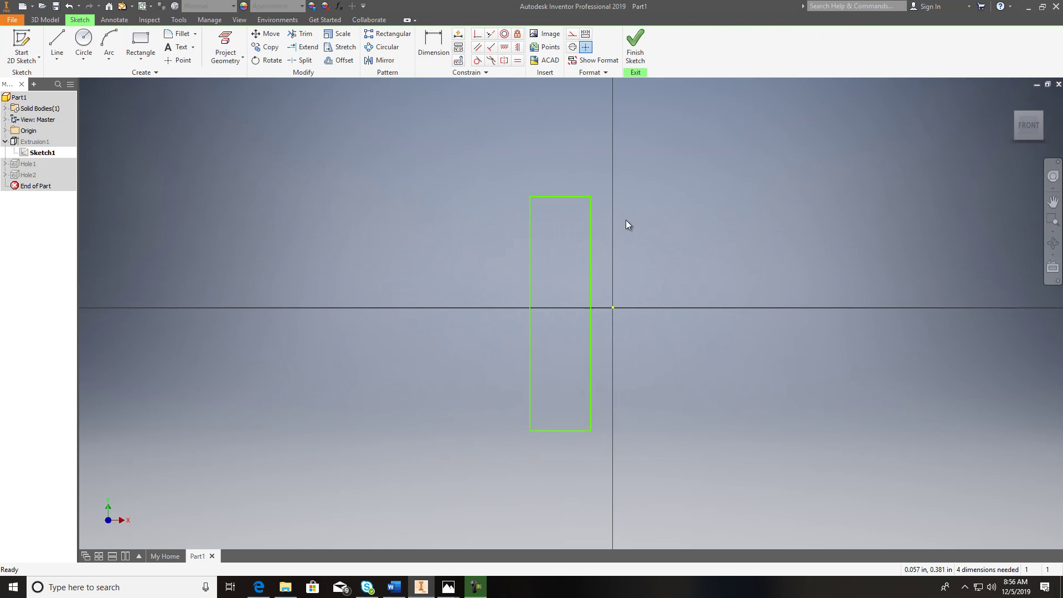
click(434, 44)
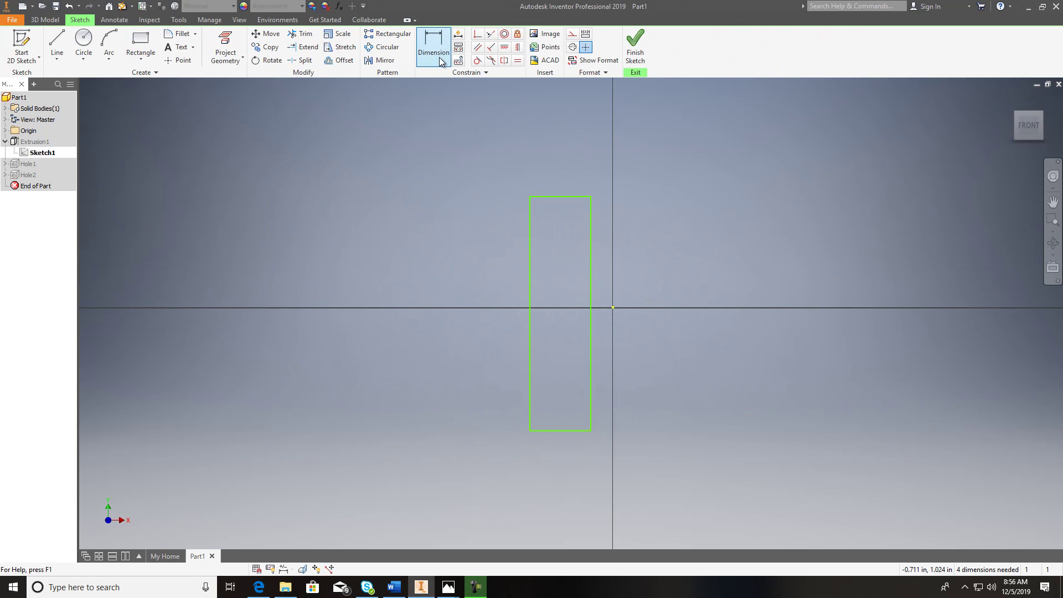
click(582, 197)
click(561, 157)
text(1)
key(Return)
click(635, 47)
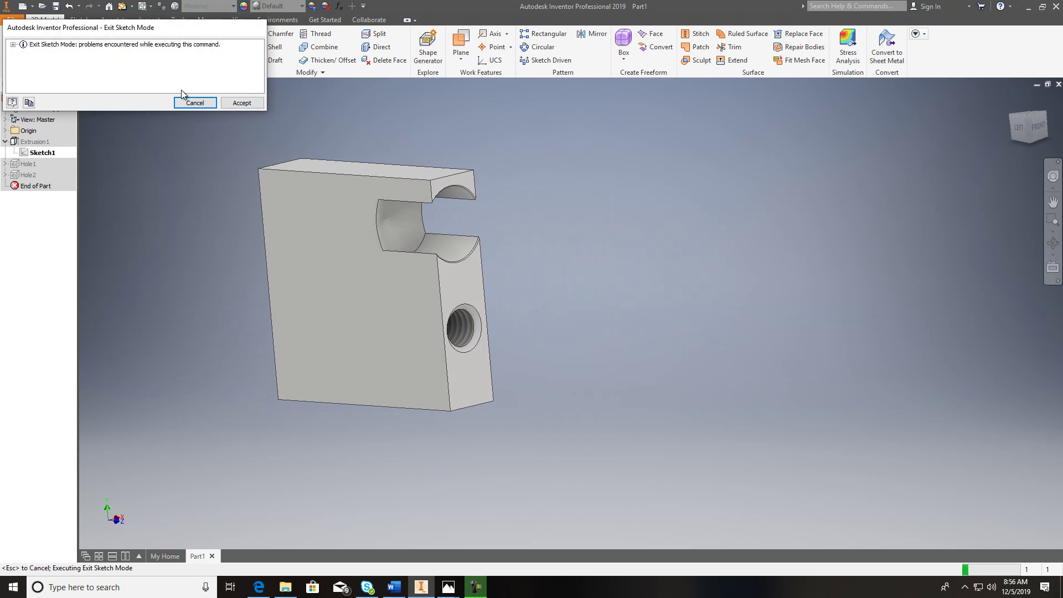
click(188, 100)
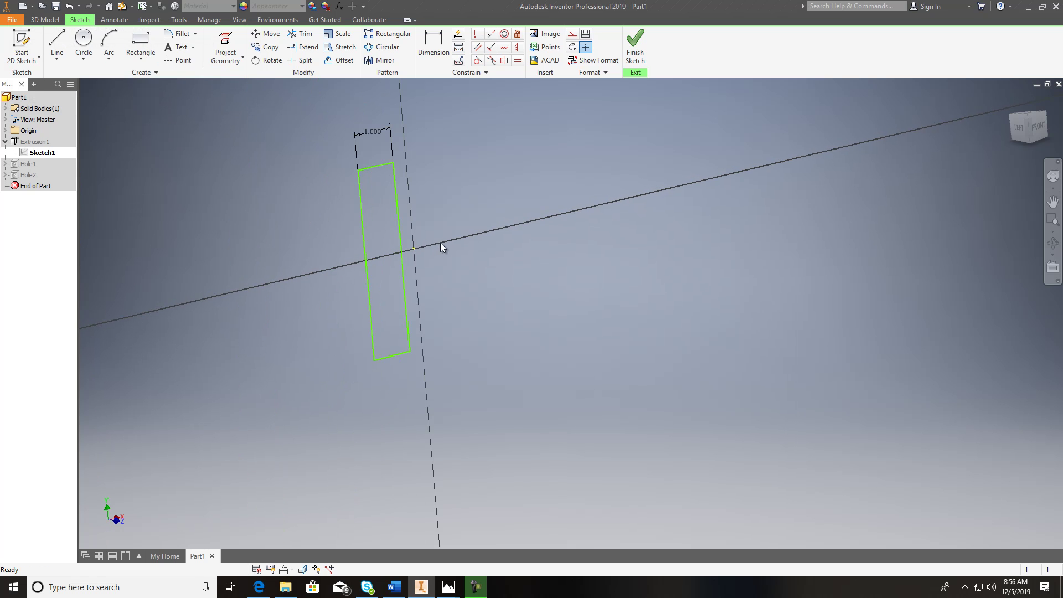
- Dimension the distance between the rectangle's right edge and the sketch origin as 0
mouse_move(403, 245)
mouse_down()
mouse_move(435, 245)
mouse_move(407, 244)
mouse_up()
click(70, 8)
click(1040, 130)
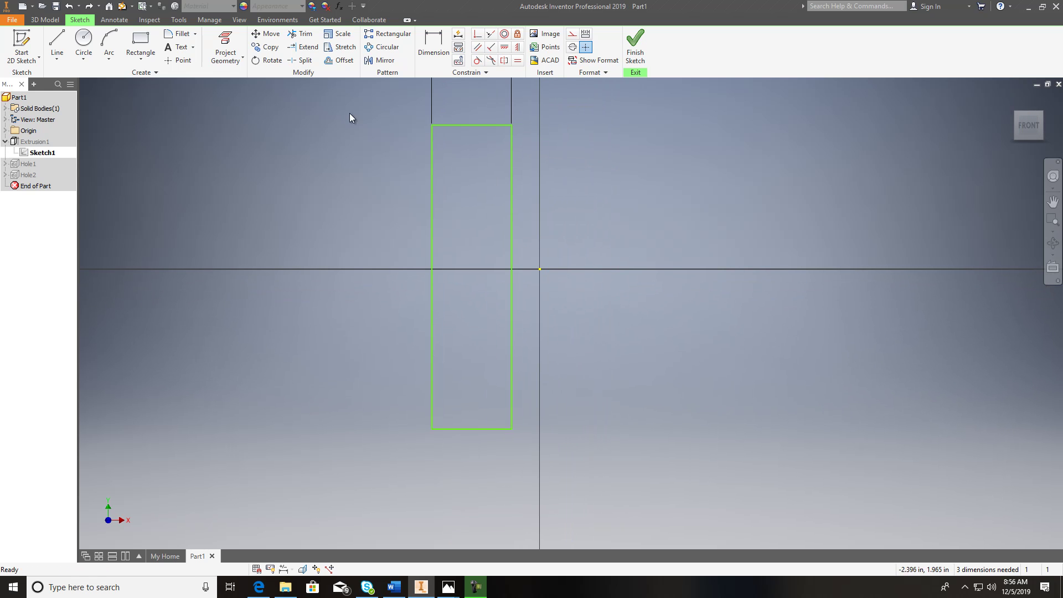
click(434, 39)
click(511, 268)
click(540, 268)
click(531, 245)
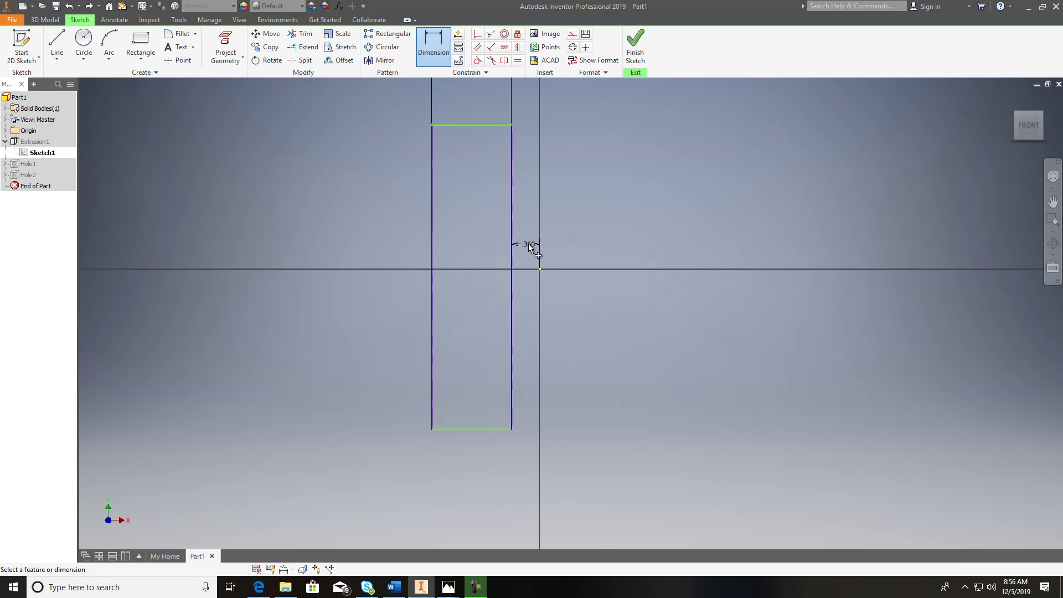
text(0)
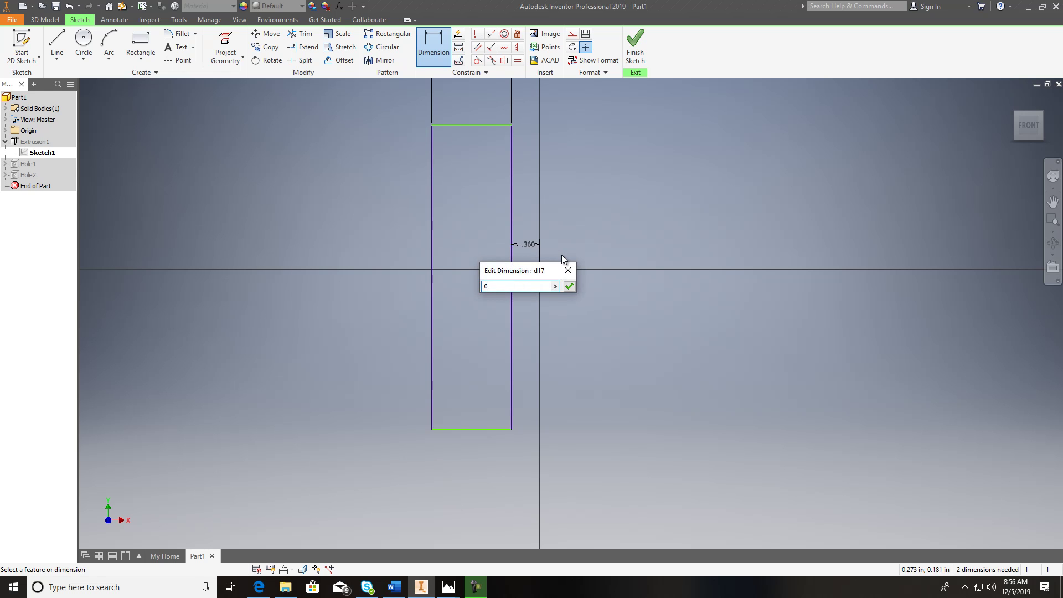
key(Return)
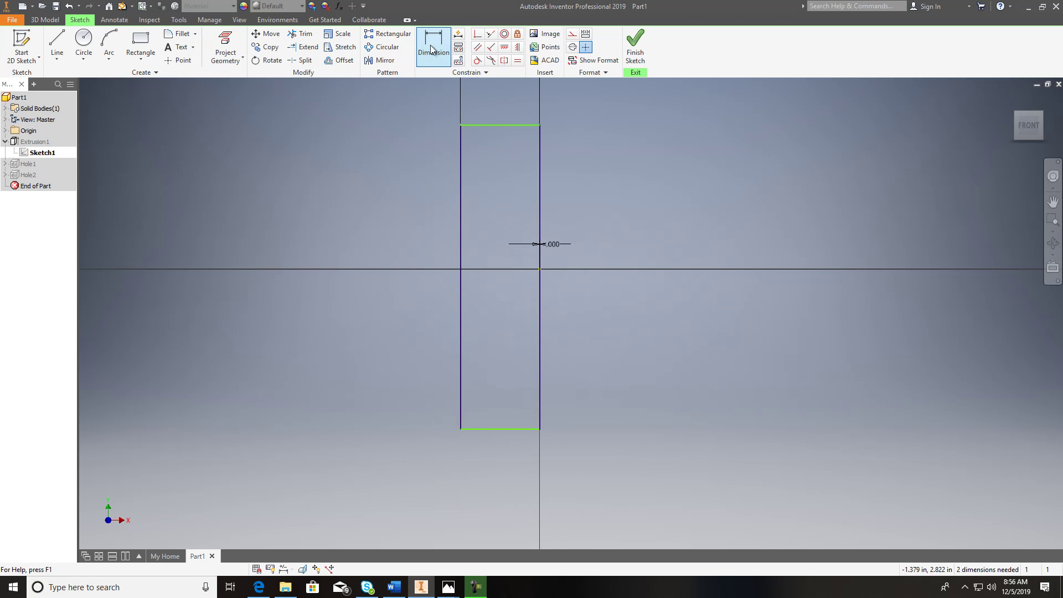
- Try to dimension the rectangle's upper edge again, and finish editing the base sketch
click(496, 126)
click(493, 106)
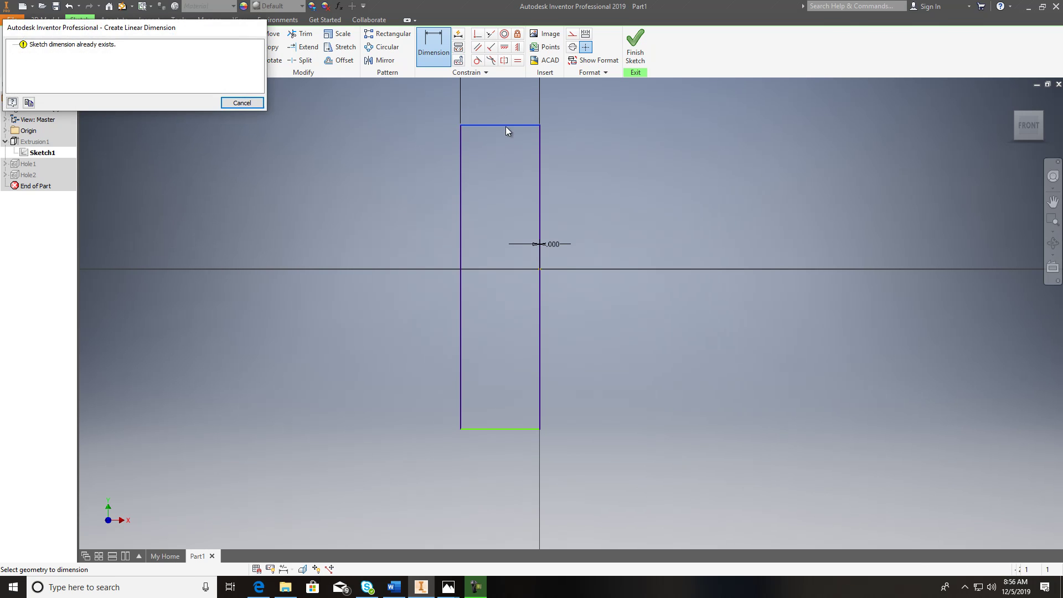
click(263, 105)
scroll(546, 184, up, 4)
click(630, 45)
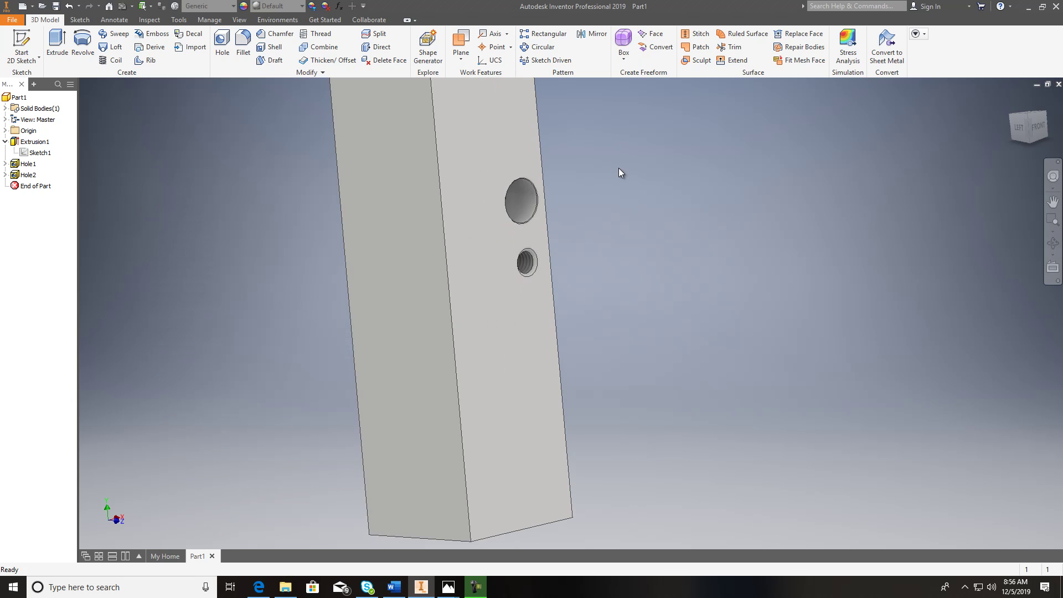
- Inspect the blind hole and the tapped hole on the updated bar's front face from several angles
mouse_move(1028, 130)
mouse_down()
mouse_move(925, 132)
mouse_move(853, 152)
mouse_up()
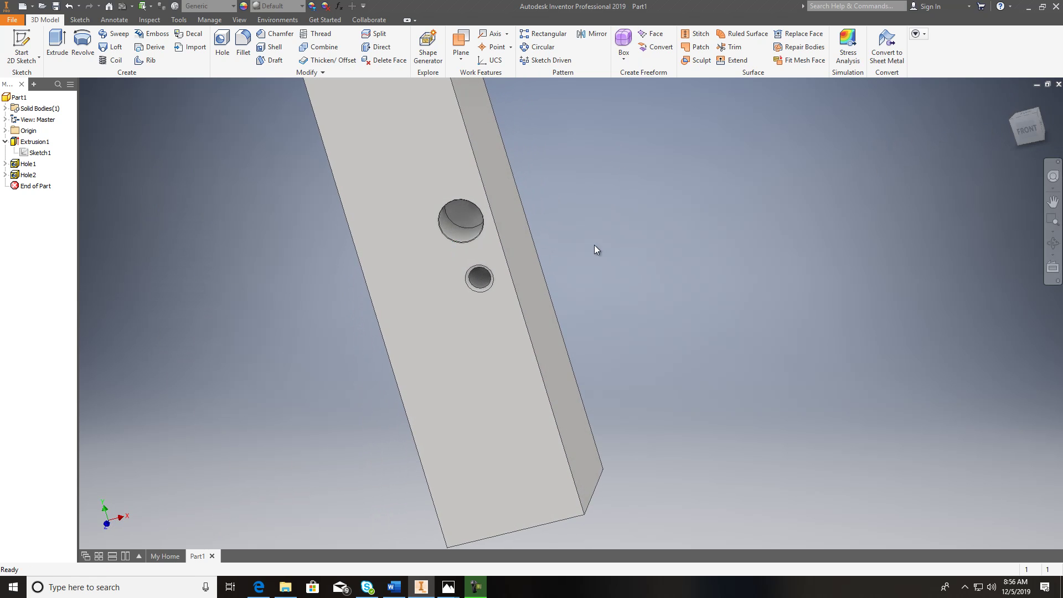
scroll(465, 230, down, 5)
scroll(465, 230, down, 3)
scroll(477, 164, up, 5)
drag(1027, 131, 993, 104)
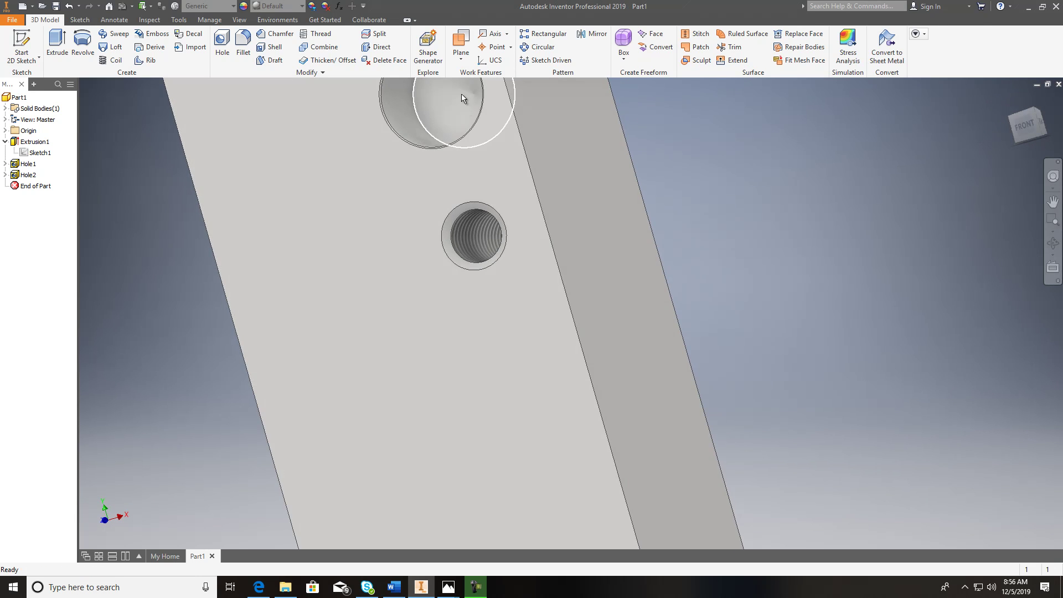
scroll(555, 208, up, 5)
scroll(542, 227, down, 2)
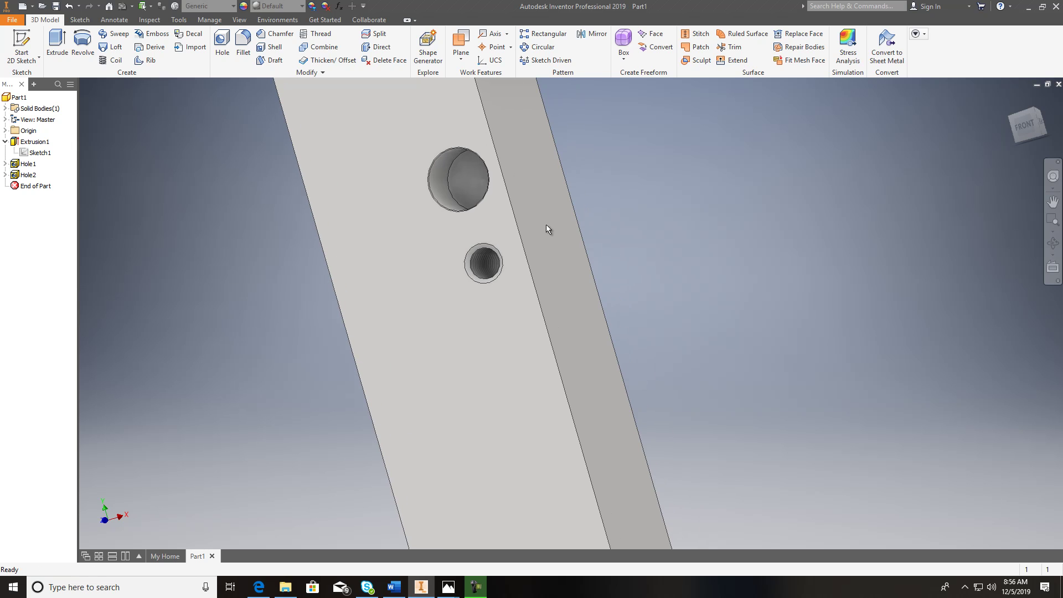
- Switch to Photos and compare the drawings Final Exam 002.jpg, Final Exam 003.jpg and Final Exam 004.jpg
mouse_move(443, 589)
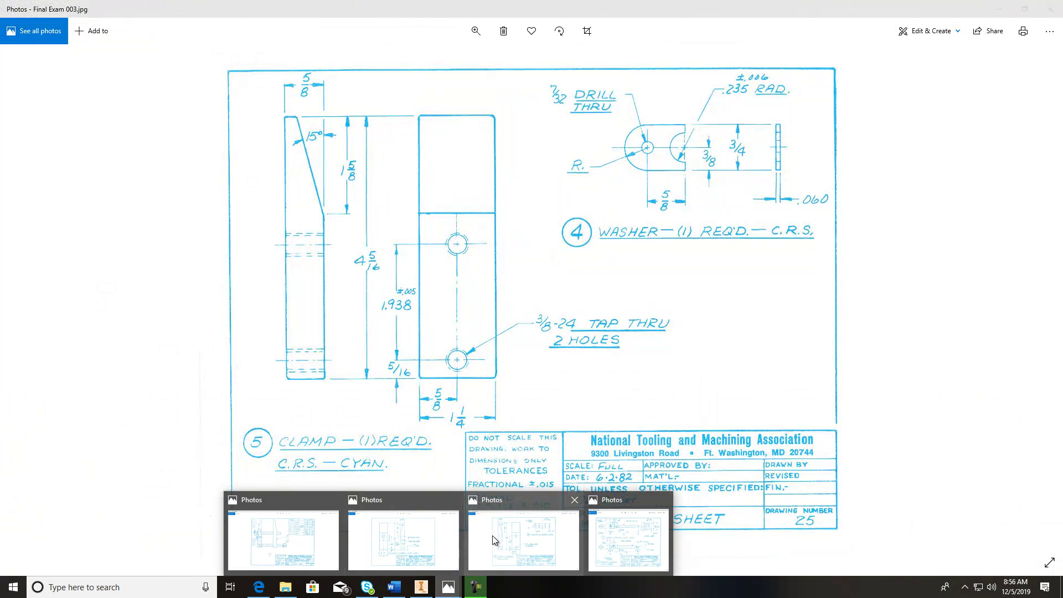
click(493, 536)
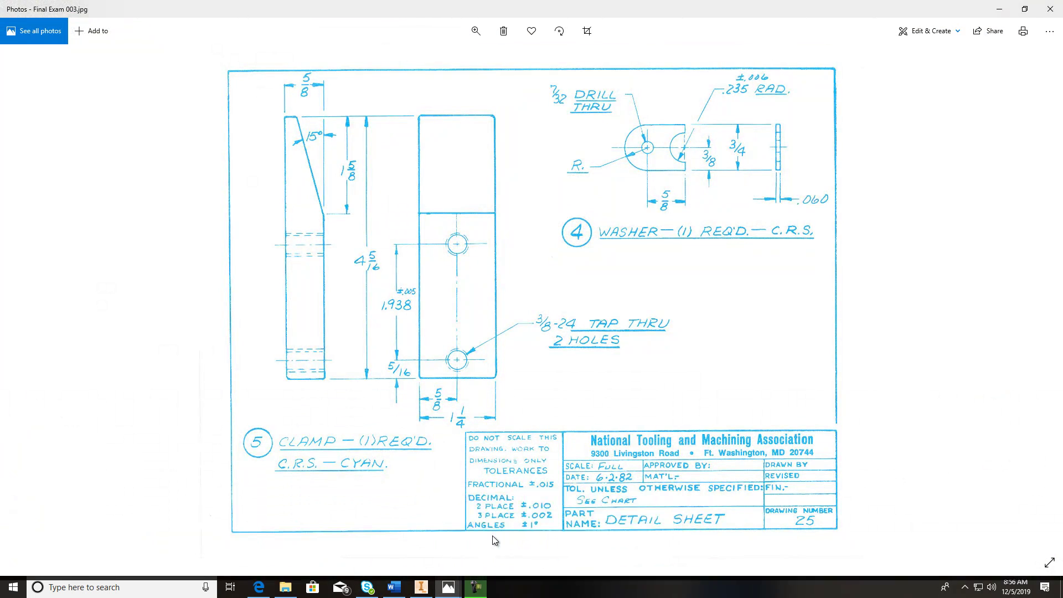
mouse_move(449, 588)
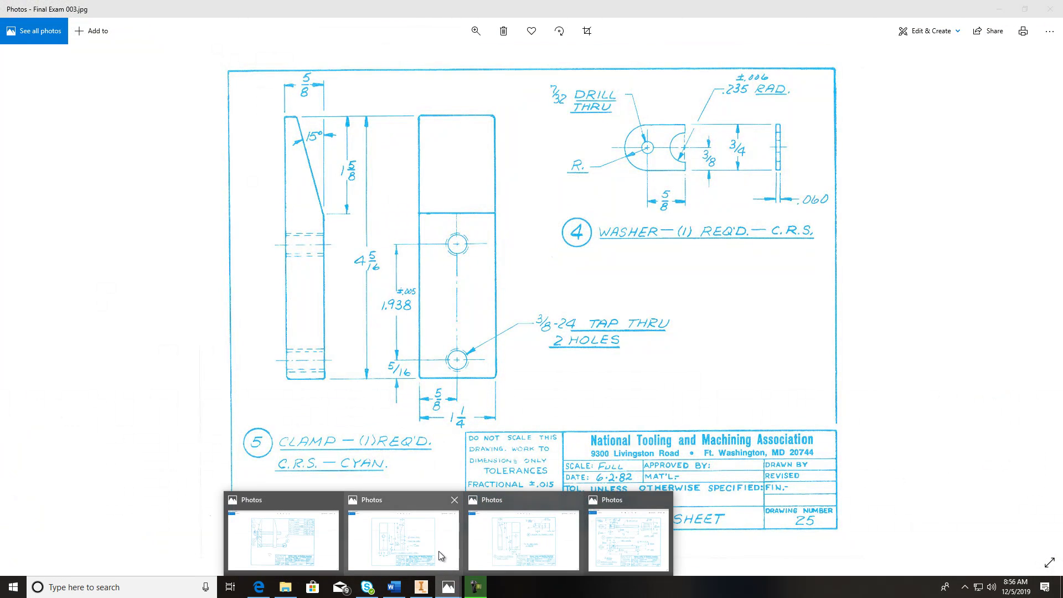
click(438, 550)
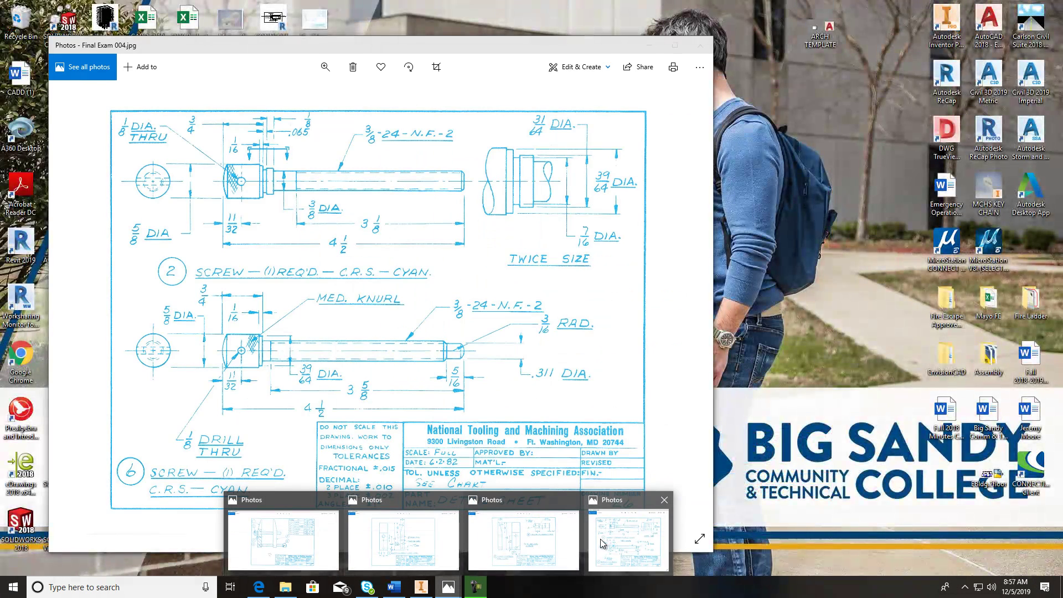
mouse_move(562, 539)
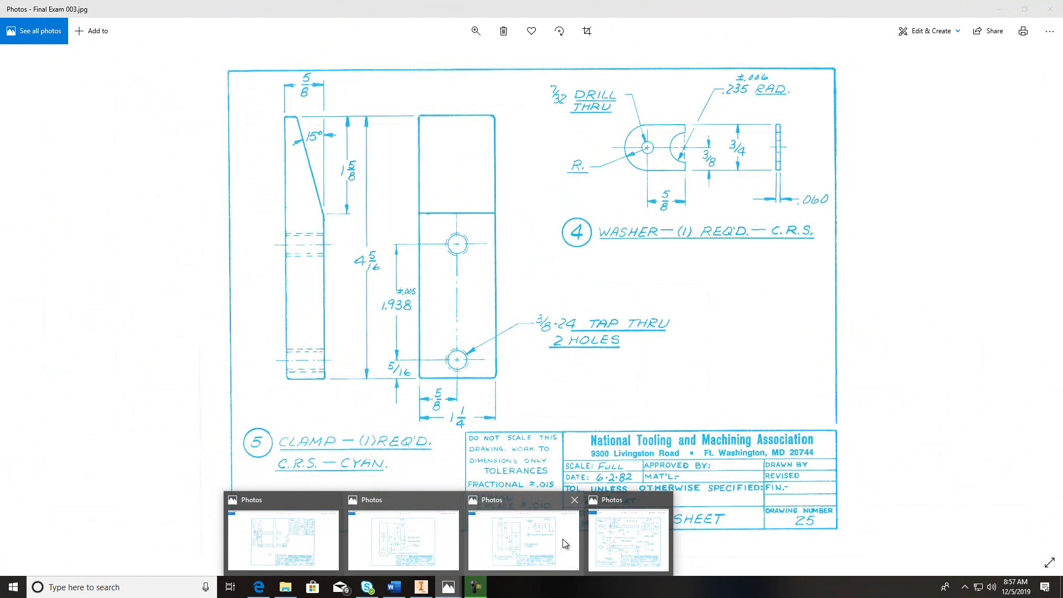
mouse_move(423, 531)
mouse_move(319, 533)
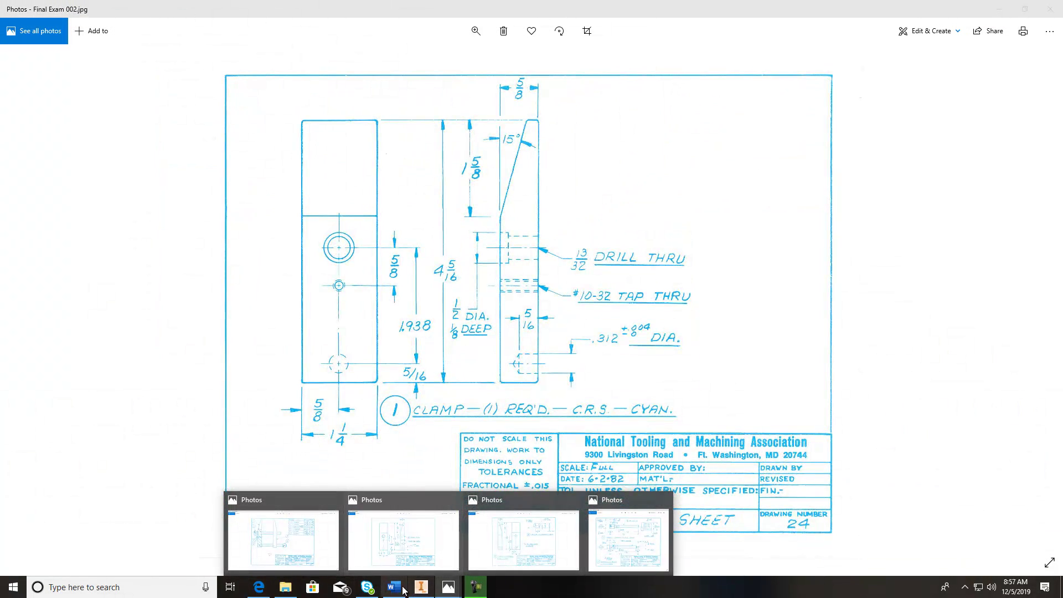
- Switch to Edge and view the Week 16 attachments Final Exam 002.jpg and Final Exam 003.jpg
click(258, 587)
click(326, 198)
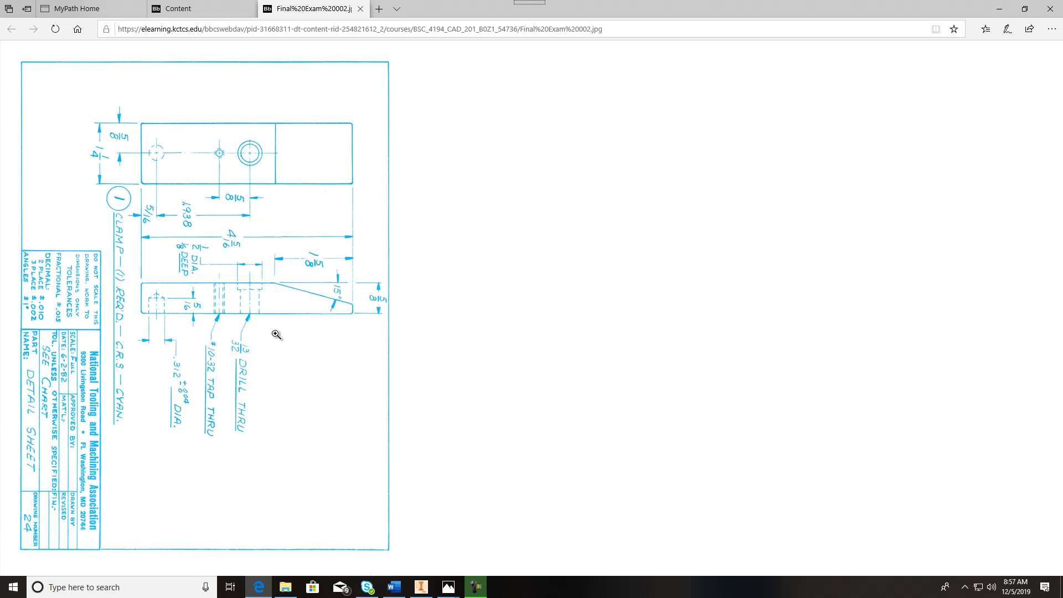
click(361, 9)
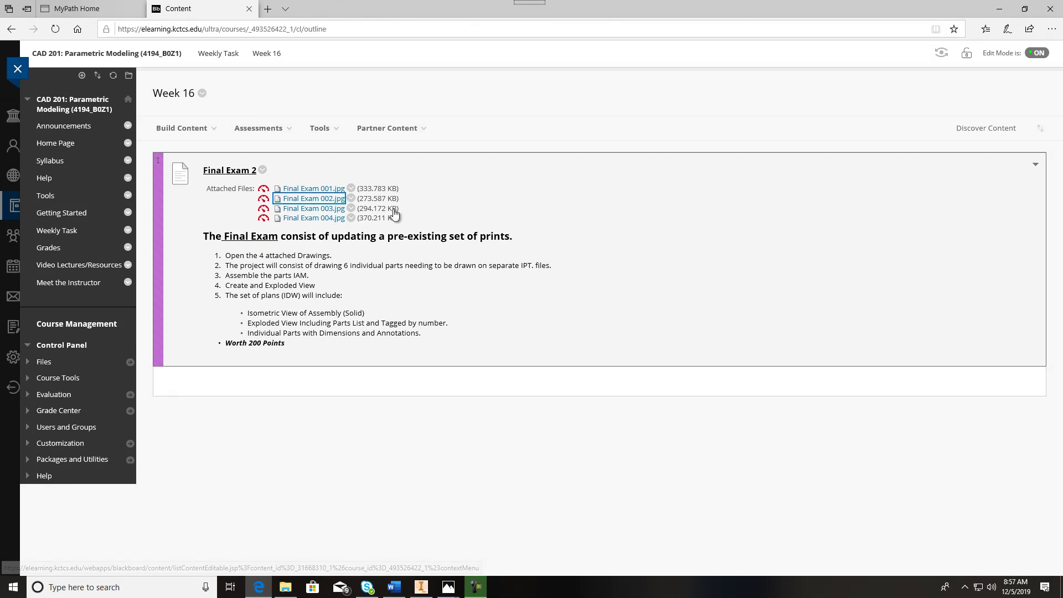
click(304, 210)
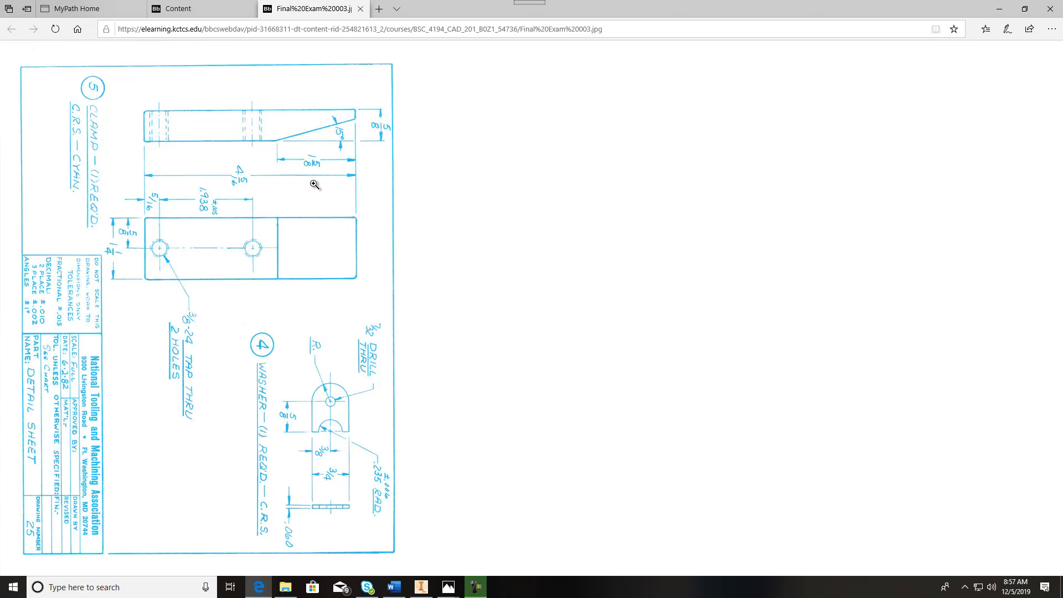
- Download Final Exam 003.jpg from the Final Exam 2 attachments and open the saved image in Photos
click(207, 4)
click(258, 128)
right_click(291, 207)
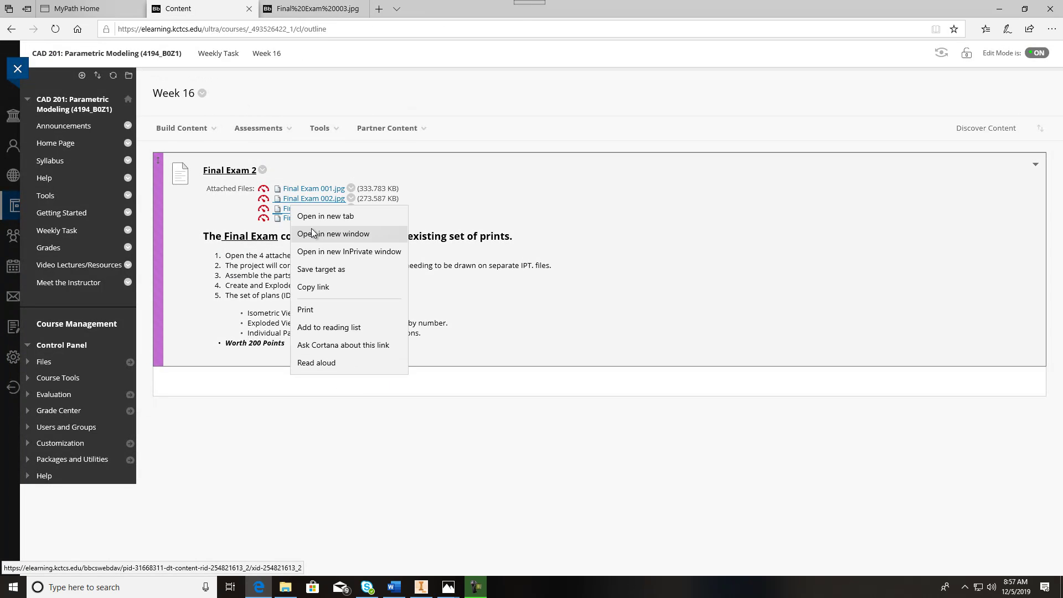
click(322, 271)
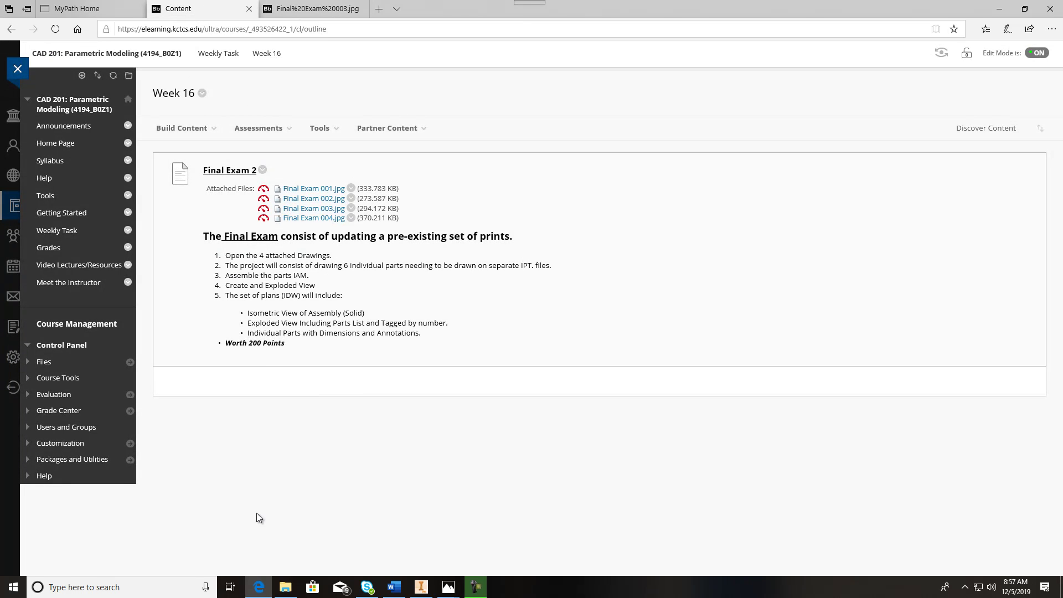
click(437, 281)
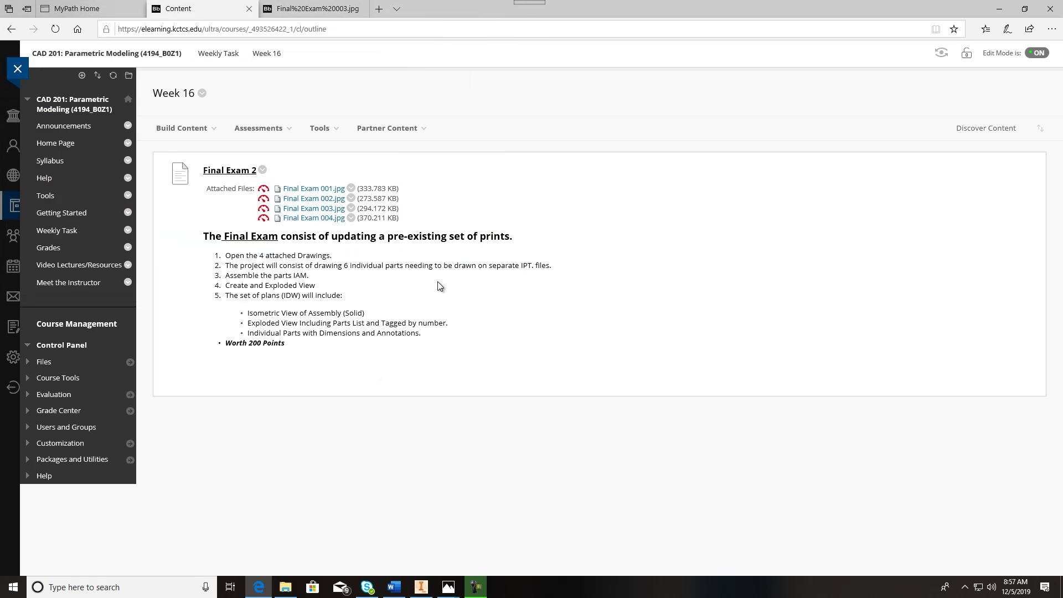
click(598, 562)
- Rotate Final Exam 003.jpg in Photos until the drawing is upright
click(475, 49)
click(475, 50)
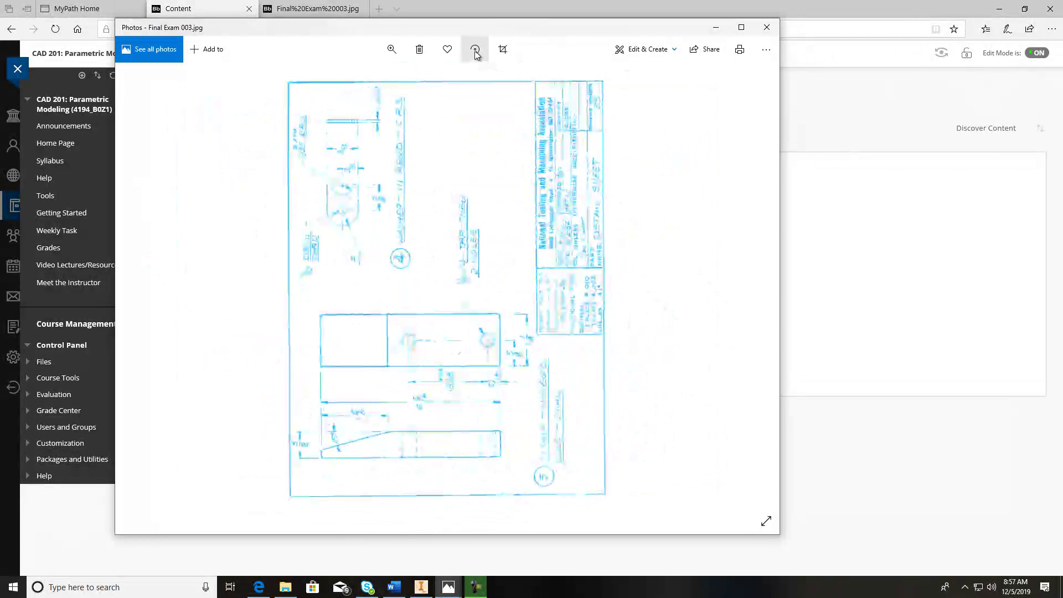
click(475, 50)
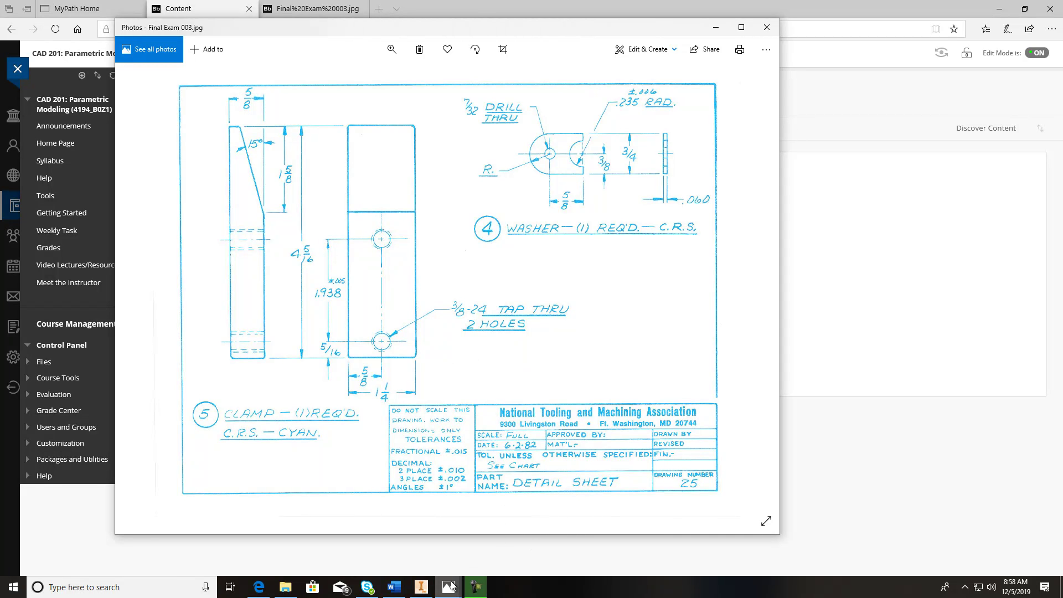
- Switch to Inventor and sketch a point on the bar's front face above the two holes, finishing the sketch
click(421, 587)
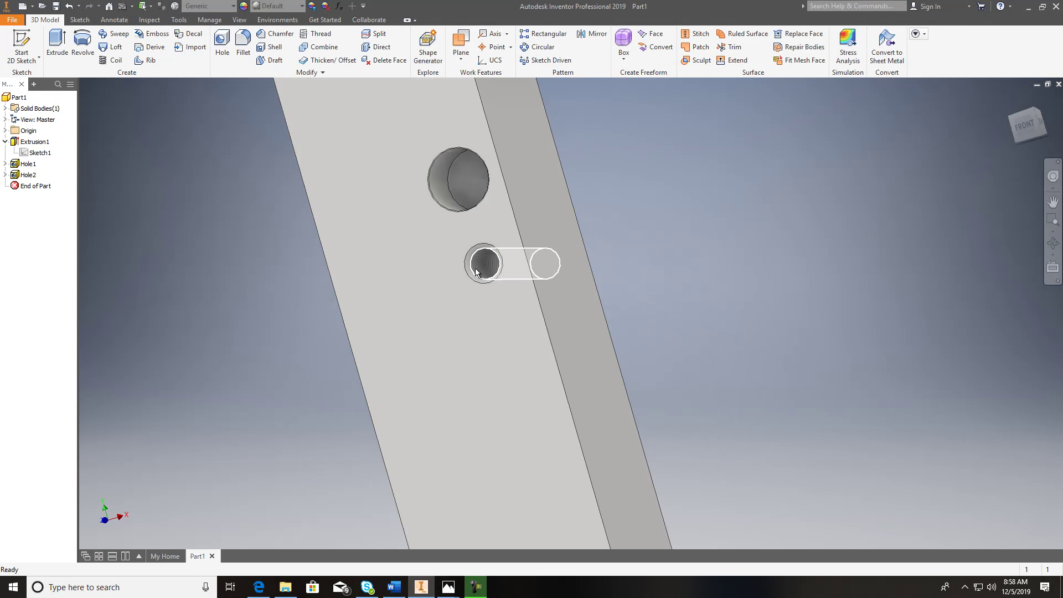
scroll(482, 273, down, 3)
click(14, 65)
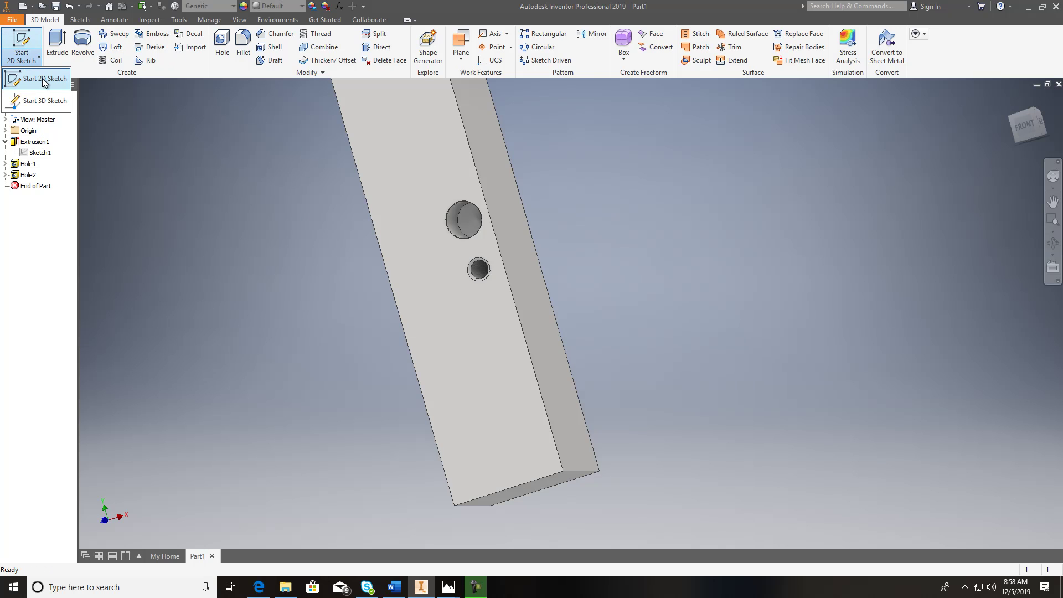
click(33, 72)
click(389, 139)
click(179, 60)
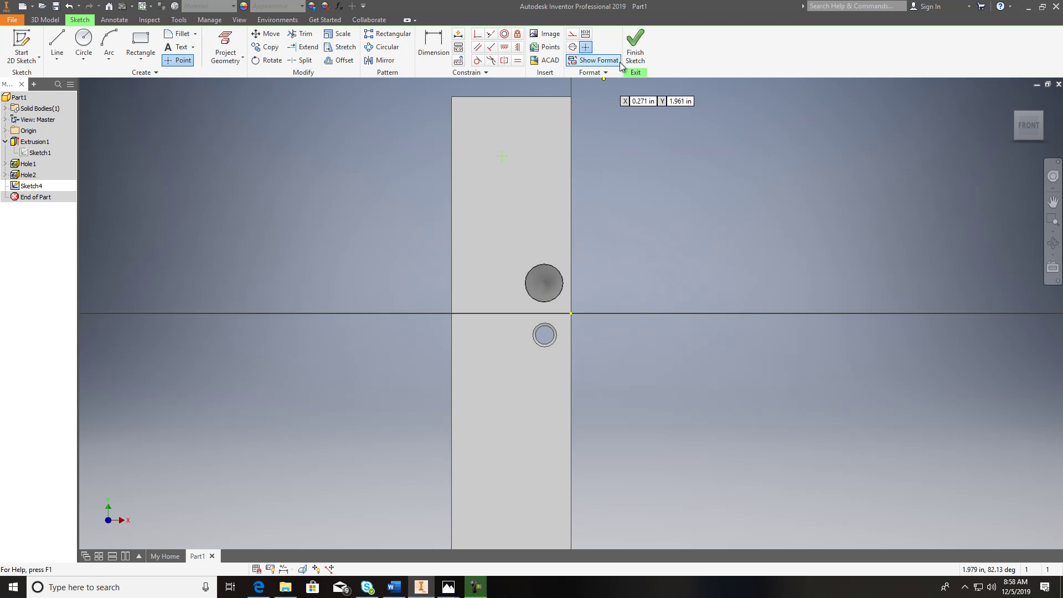
click(635, 45)
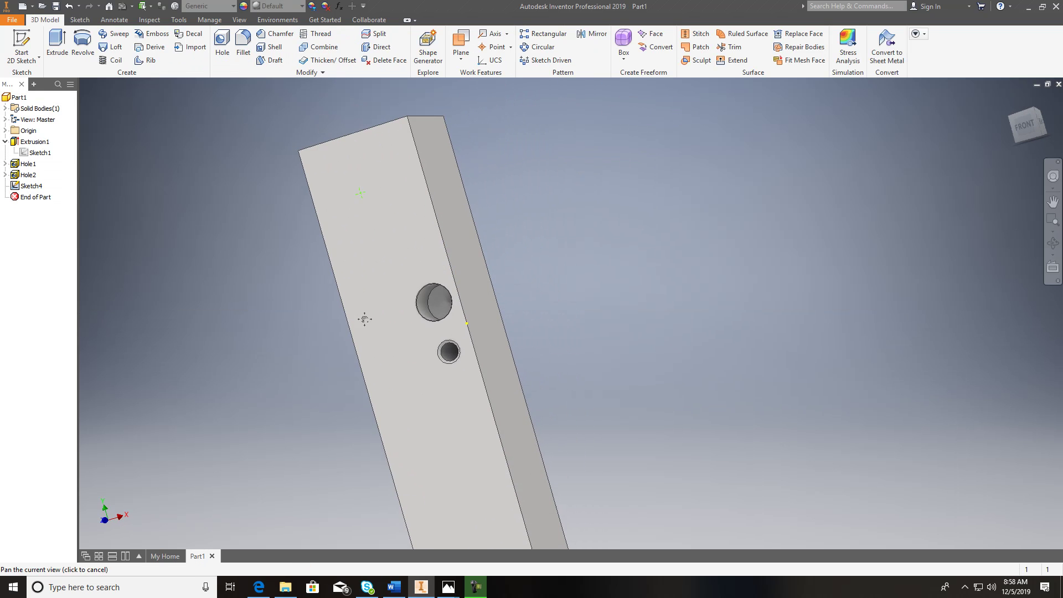
- Start a tapped, countersunk hole at the sketched point above the two holes, with a 0.375 ANSI Unified screw thread size
click(243, 45)
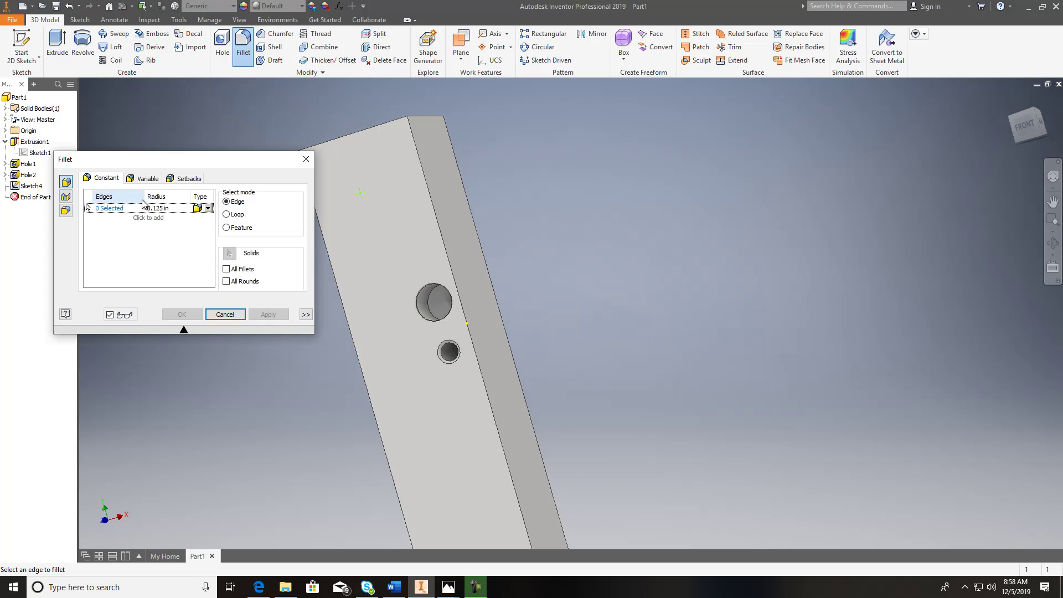
click(225, 314)
click(222, 45)
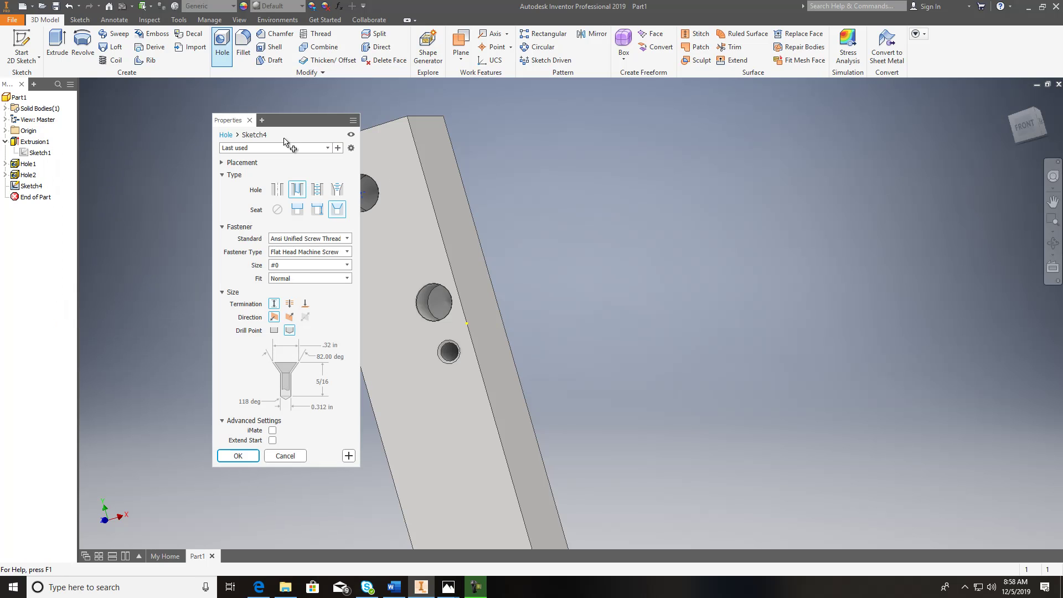
click(317, 189)
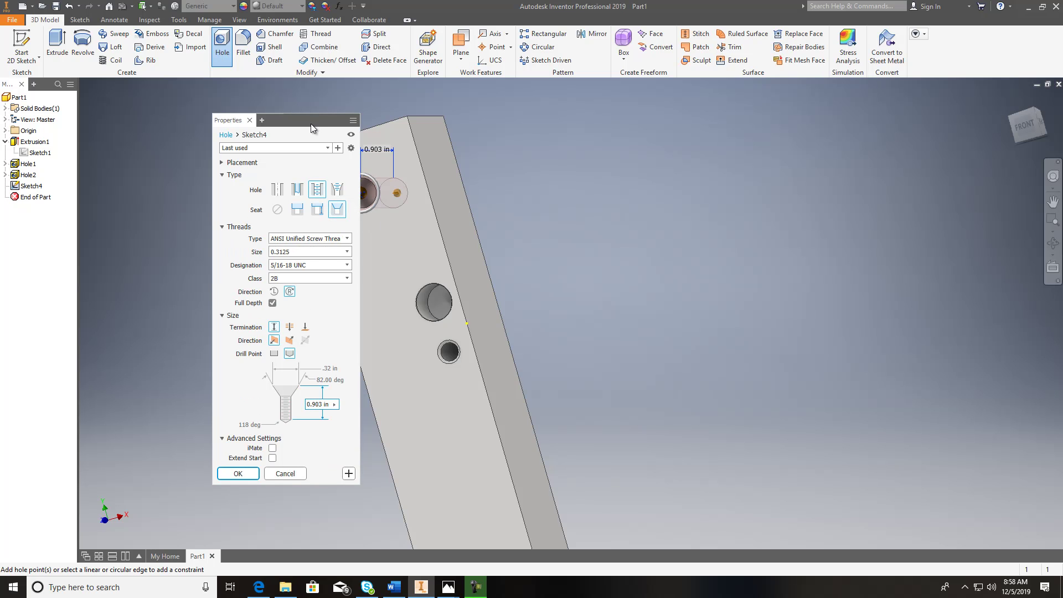
drag(309, 123, 233, 110)
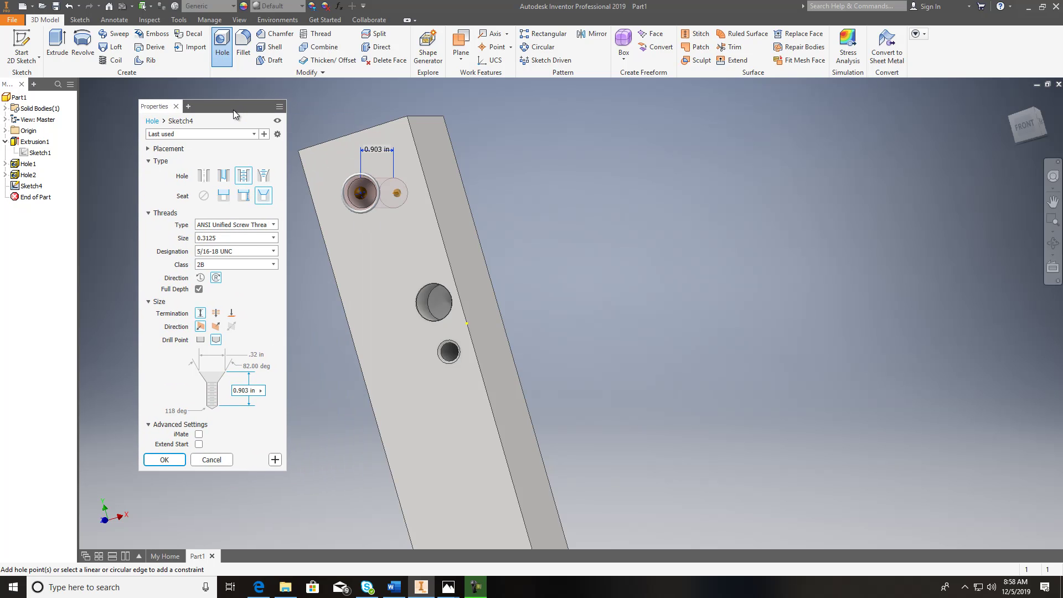
click(274, 238)
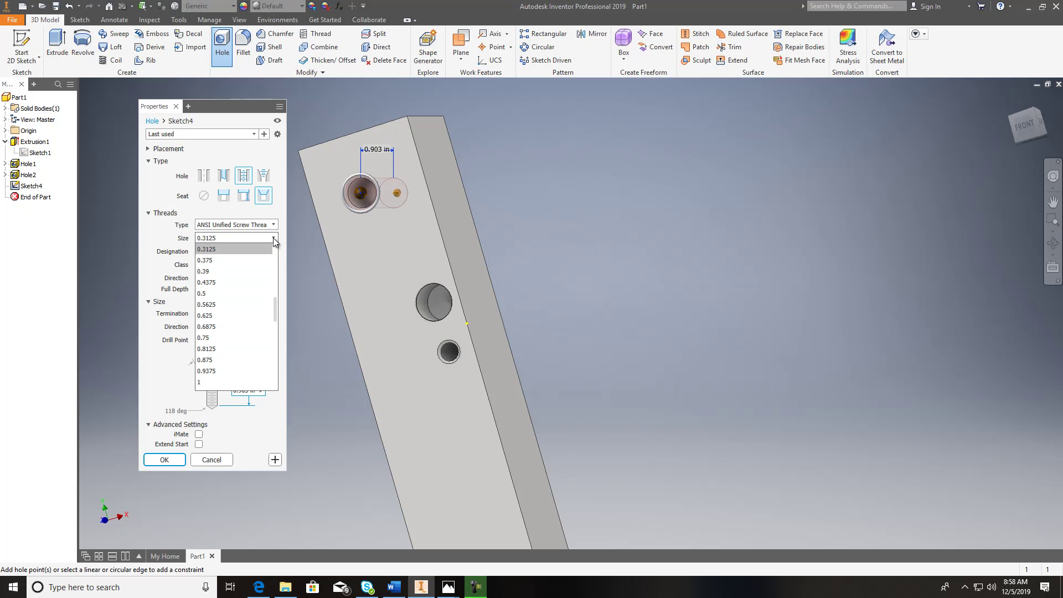
click(215, 261)
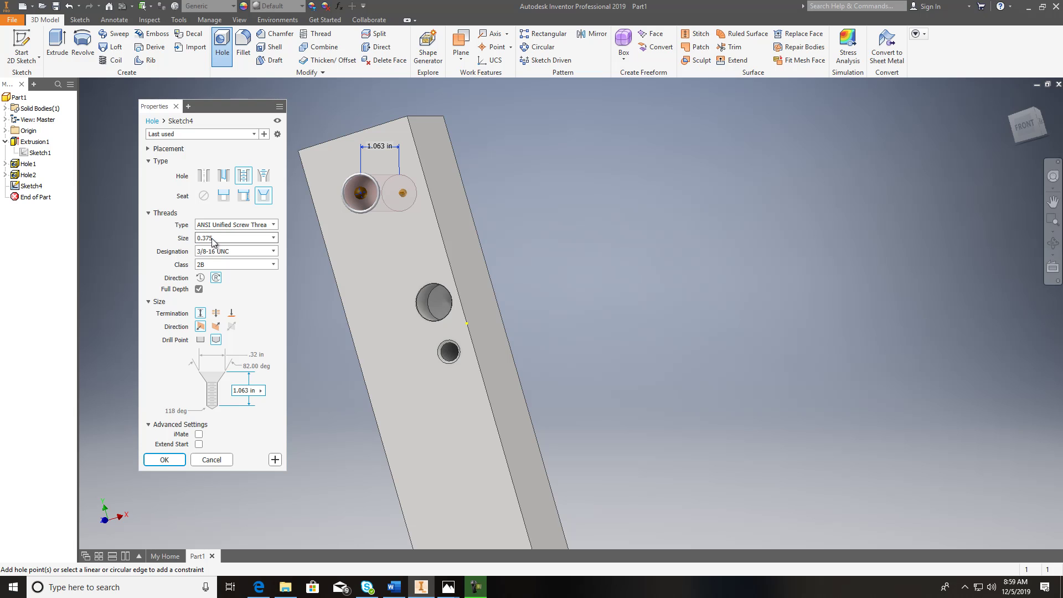
- Set the tapped hole's countersink diameter to .40 in
click(256, 356)
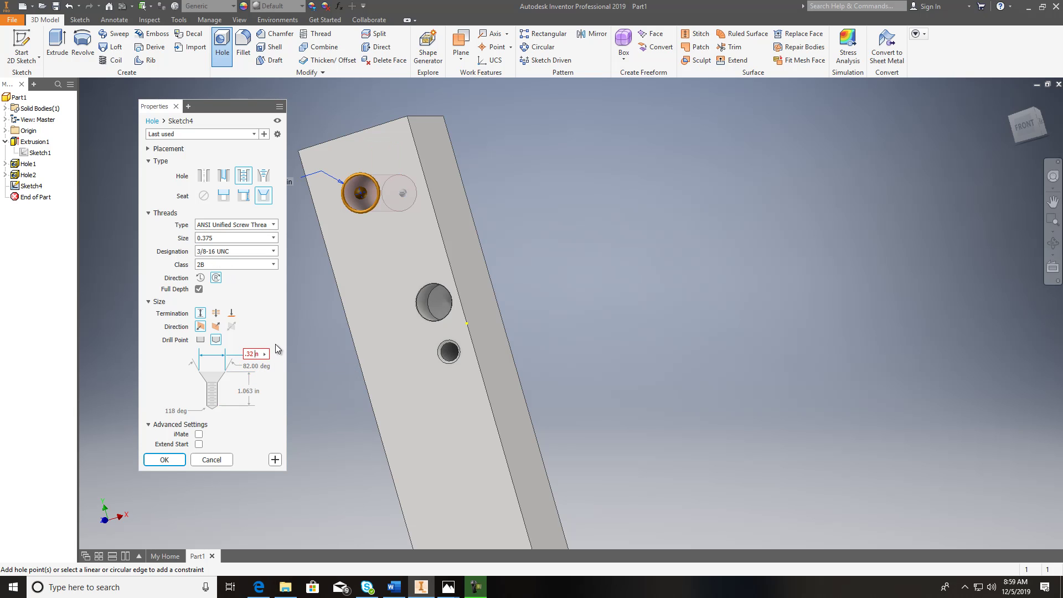
key(BackSpace)
key(BackSpace)
key(BackSpace)
key(BackSpace)
text(.40)
scroll(366, 175, down, 2)
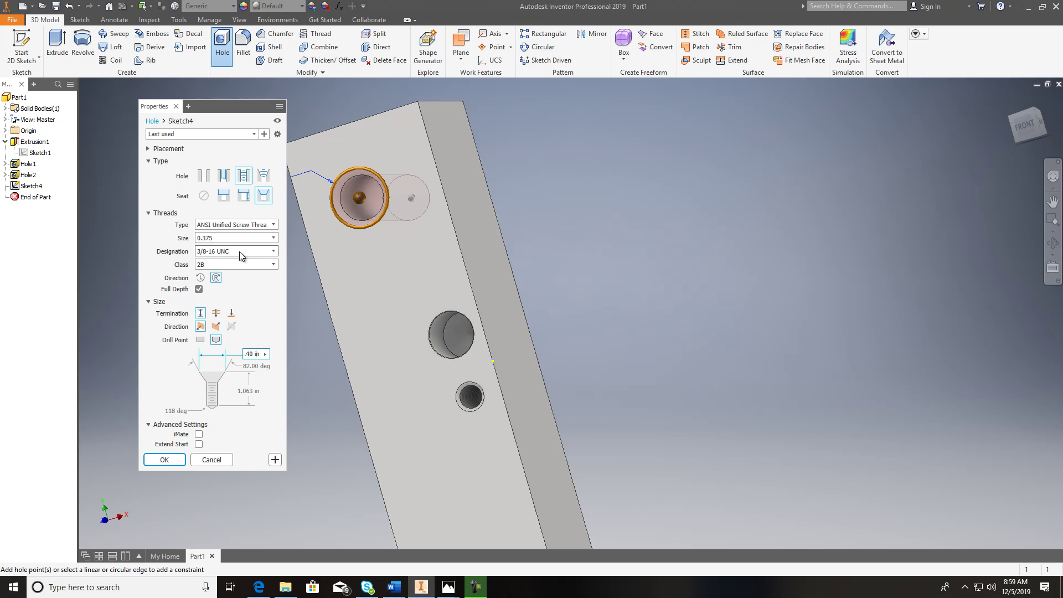
- Set the hole's thread designation to 3/8-24 UNF and create the hole
mouse_move(443, 587)
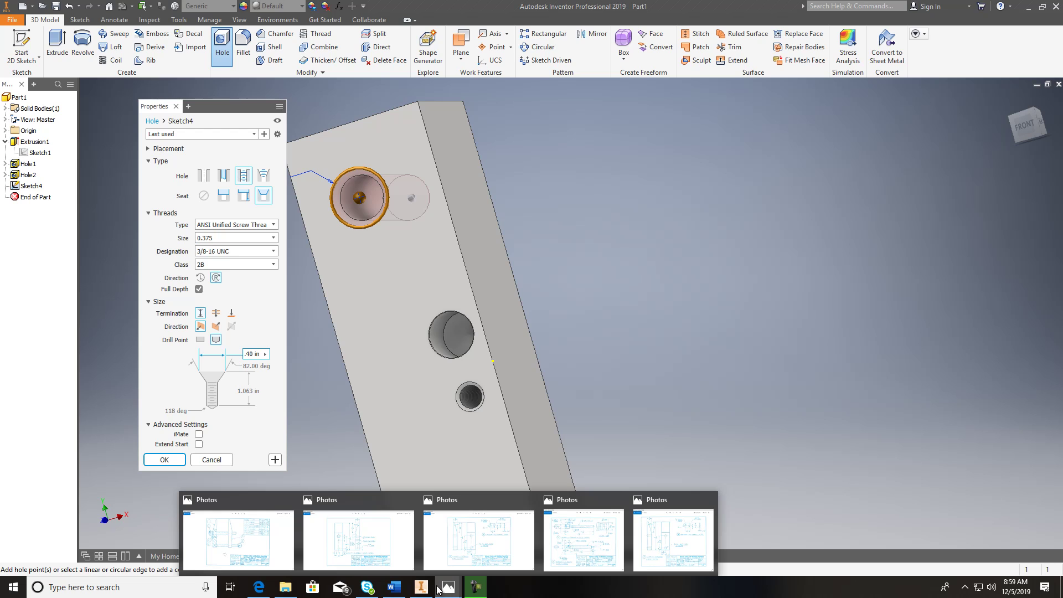
mouse_move(471, 560)
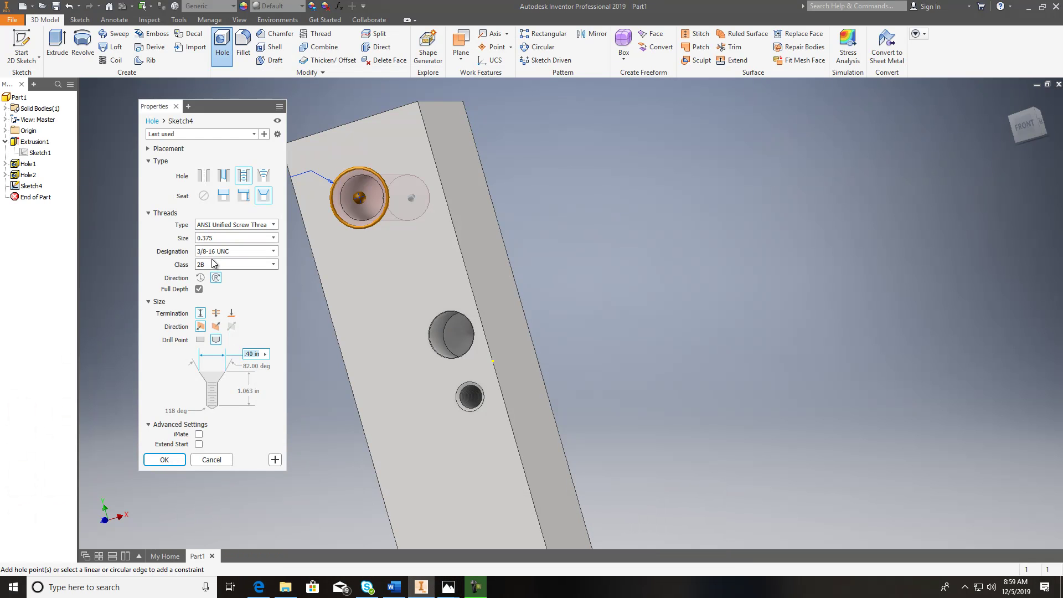
click(243, 252)
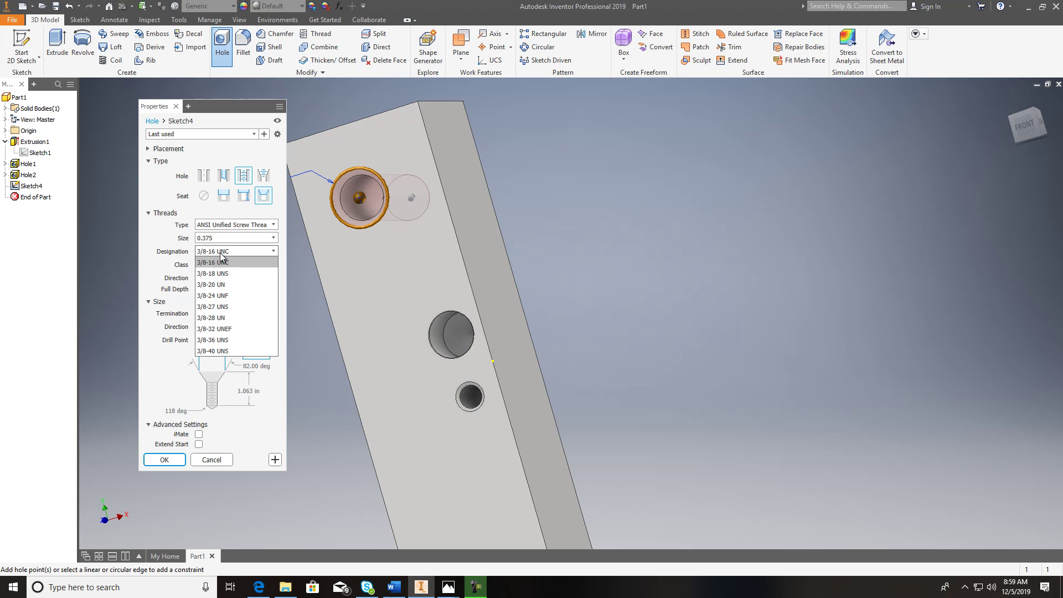
click(227, 295)
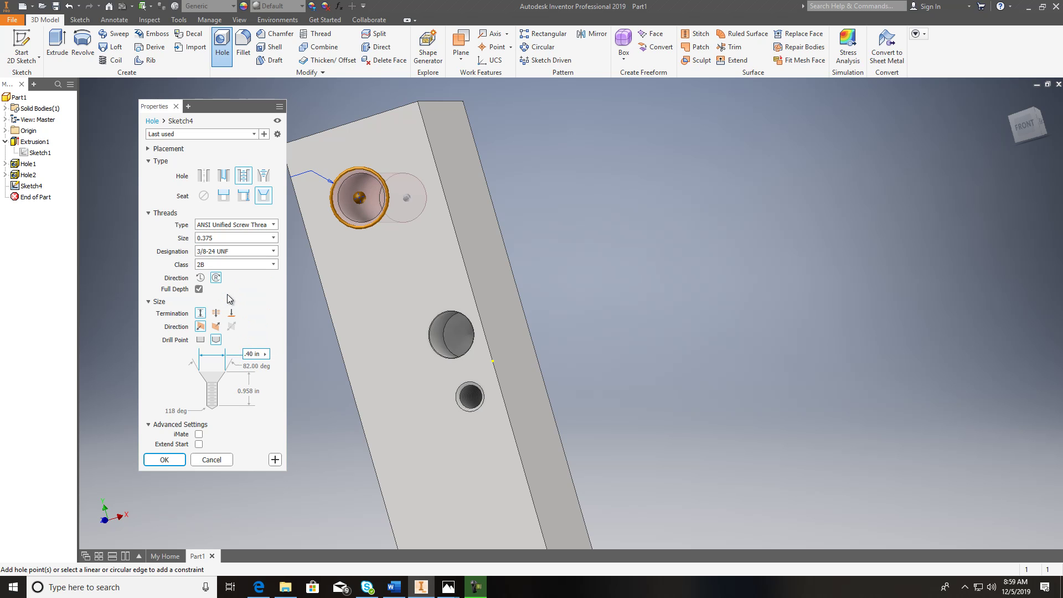
click(165, 460)
drag(1017, 132, 1015, 161)
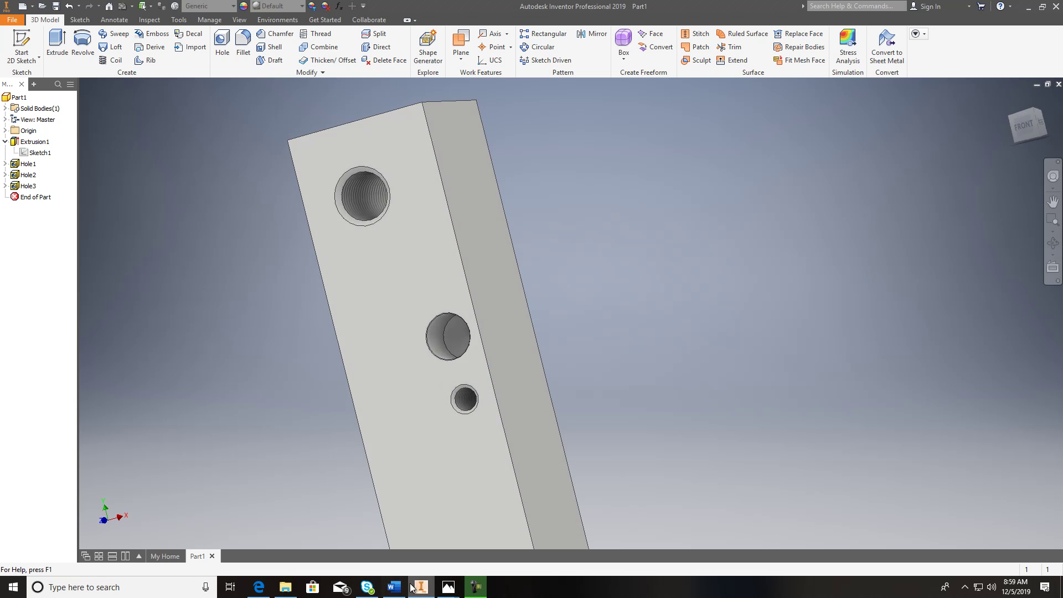
- Switch to Photos and examine the clamp, assembly and screw drawings in Final Exam 003.jpg, 002.jpg, 001.jpg and 004.jpg
mouse_move(449, 587)
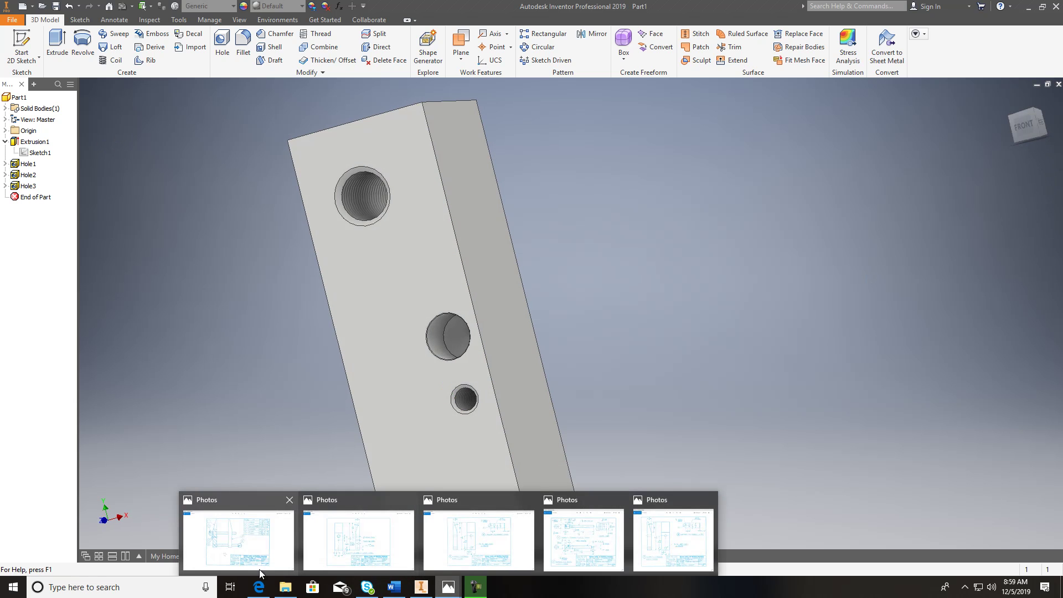
click(477, 545)
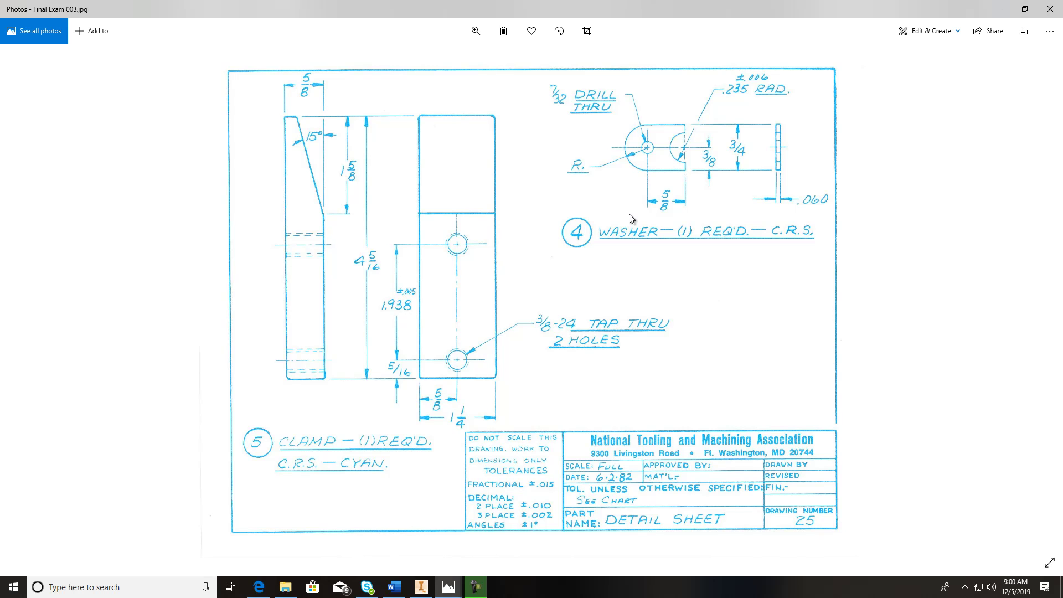
mouse_move(449, 591)
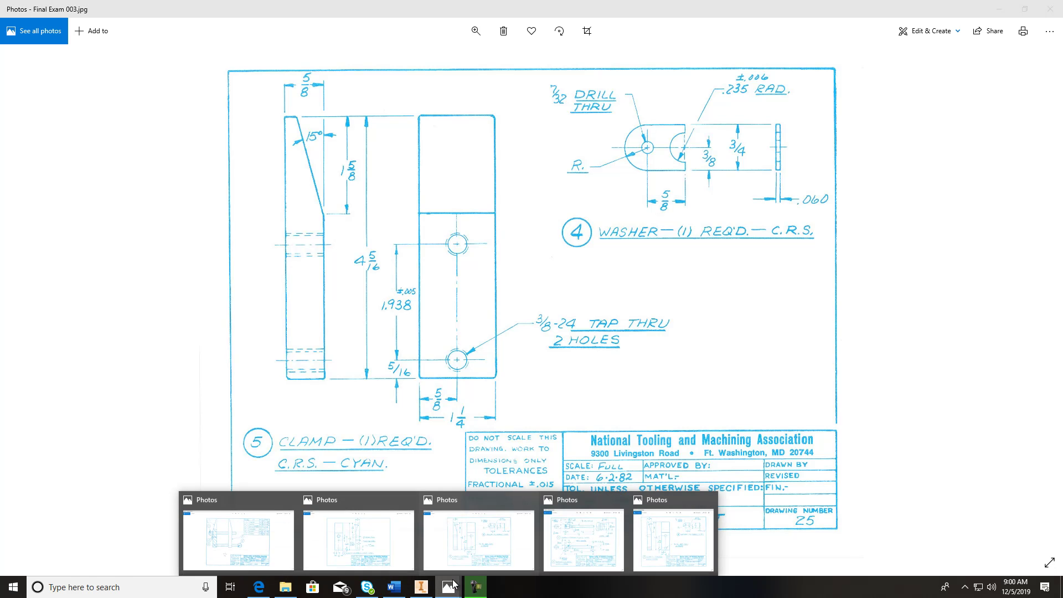
click(392, 541)
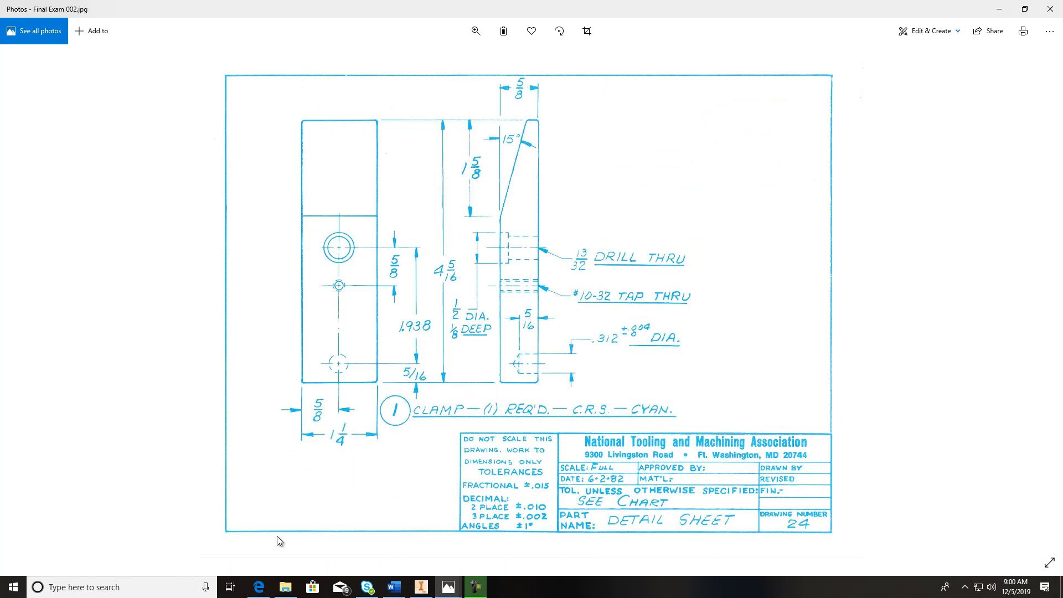
mouse_move(447, 588)
click(274, 525)
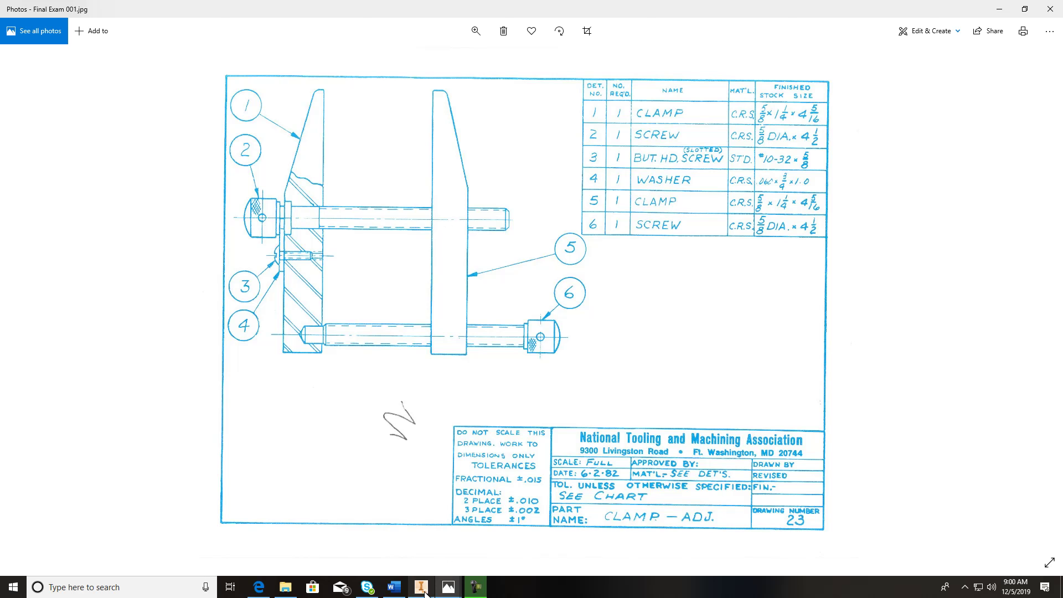
mouse_move(449, 587)
mouse_move(448, 550)
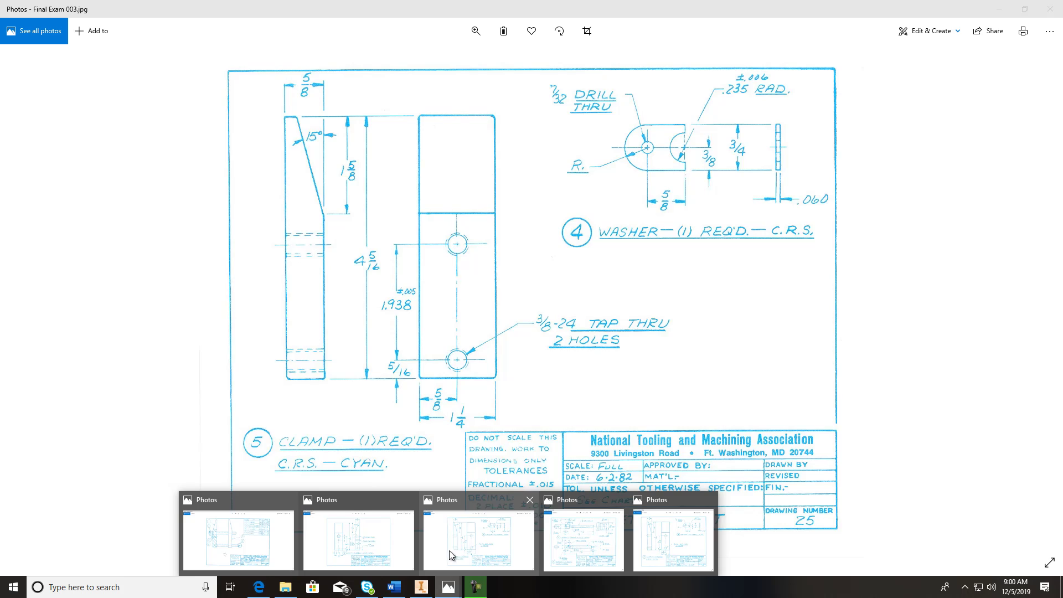
click(583, 539)
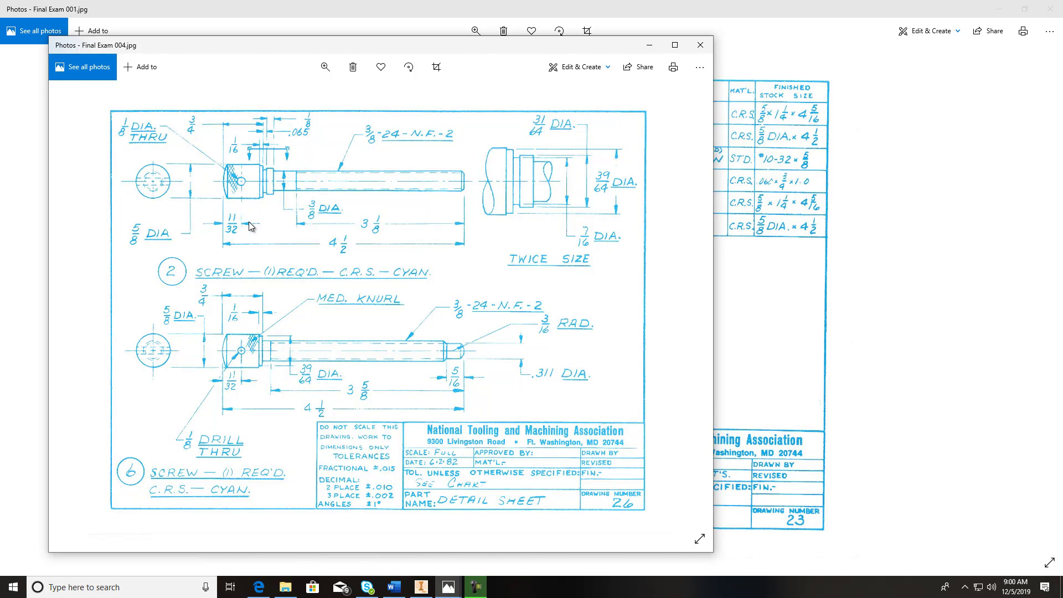
- Switch to Inventor and start a 2D sketch on the YZ origin plane
click(421, 587)
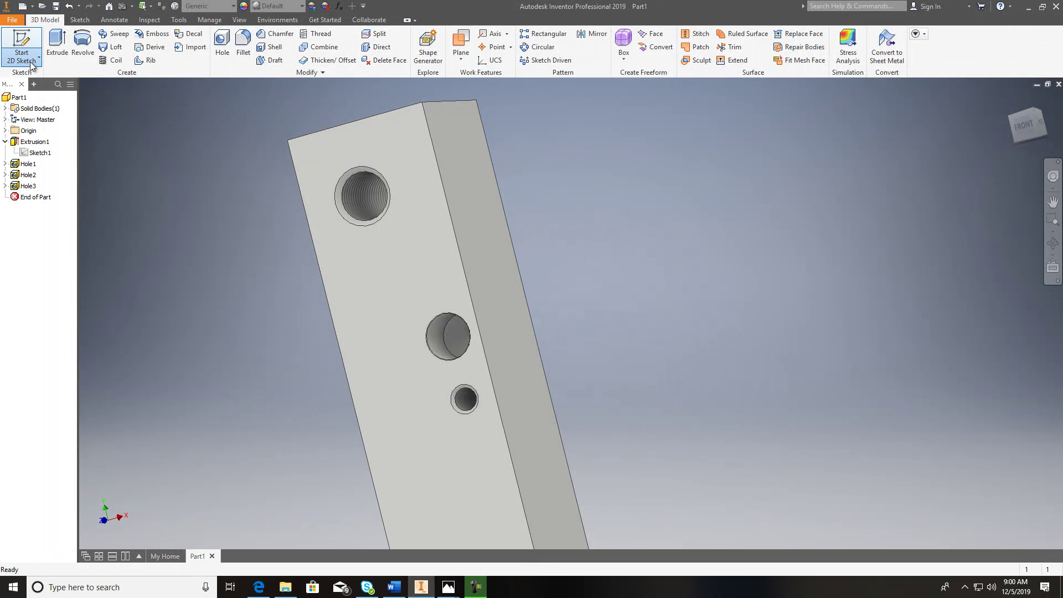
click(22, 46)
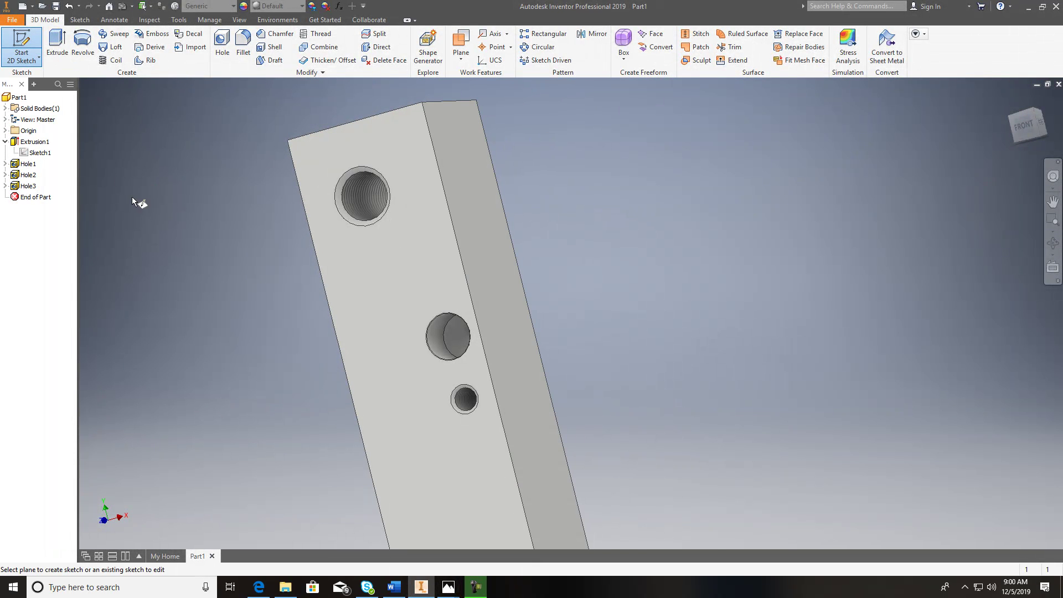
click(6, 131)
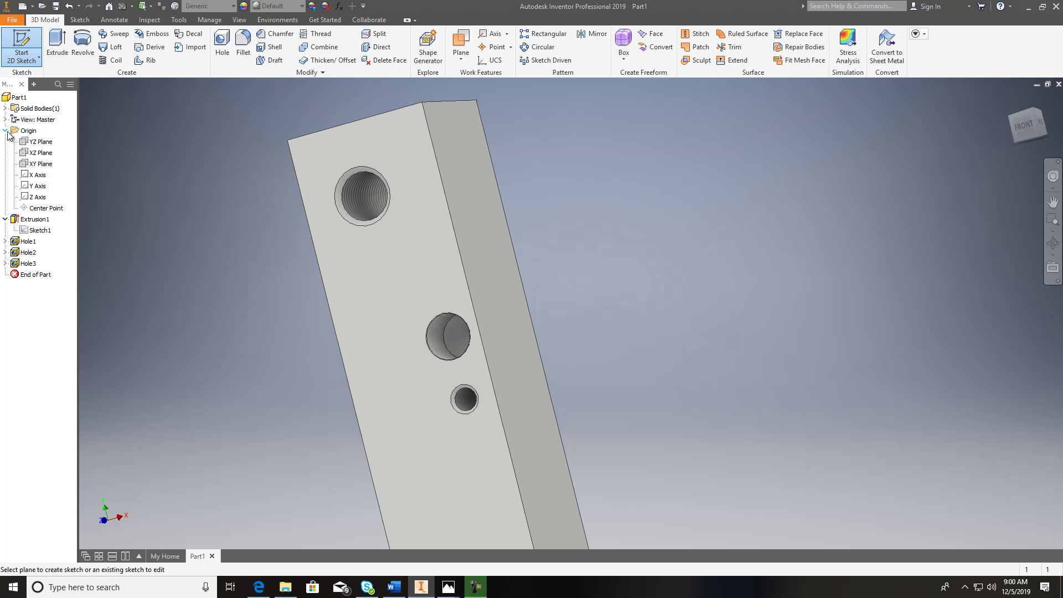
click(40, 155)
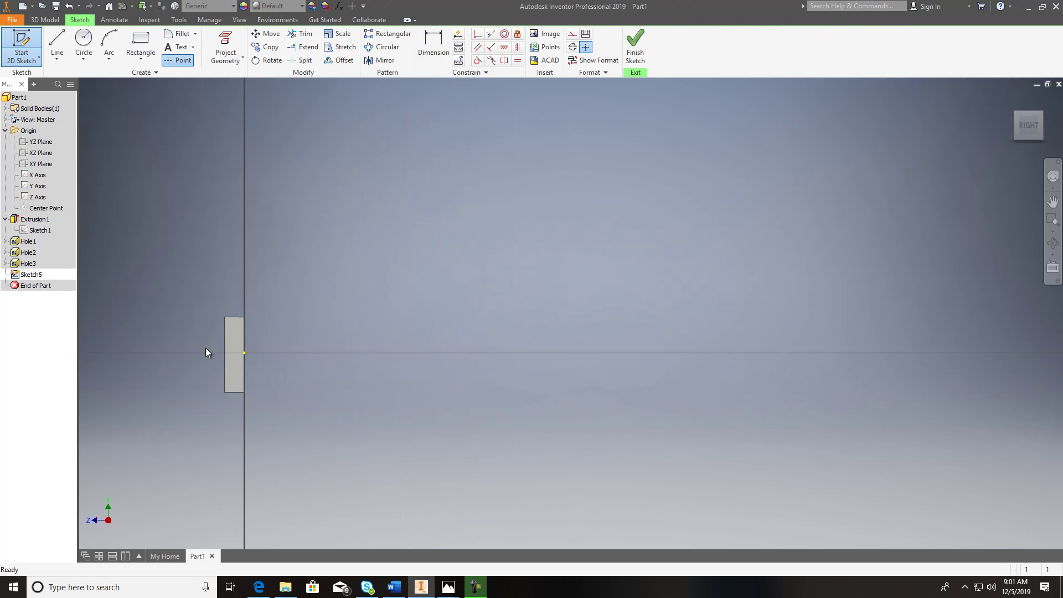
- Draw a 4.5 in horizontal line beside the bar, level with the origin, and a .188 in perpendicular line up from its far end
key(l)
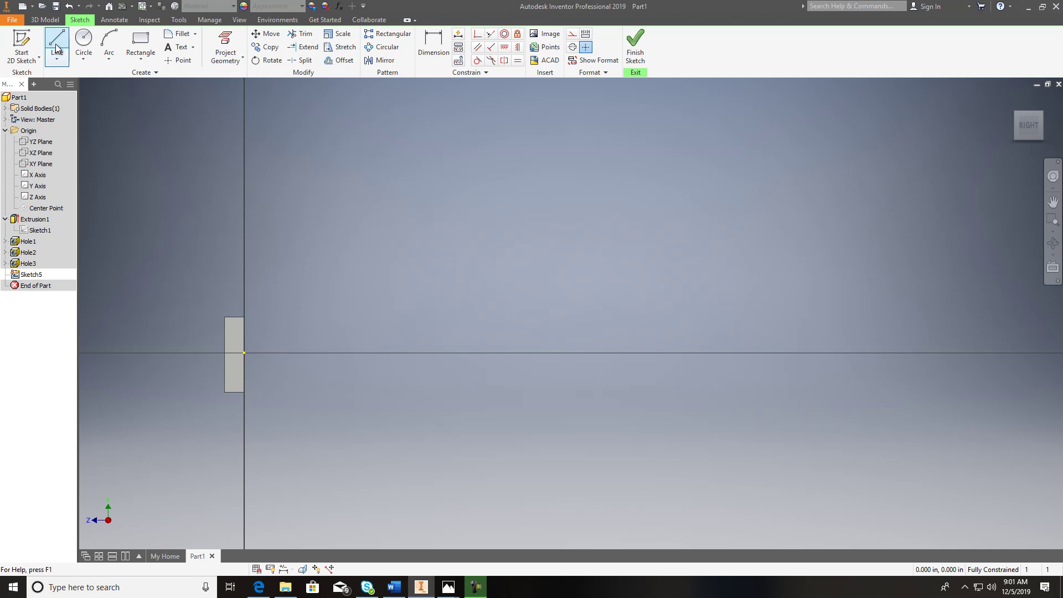
click(366, 353)
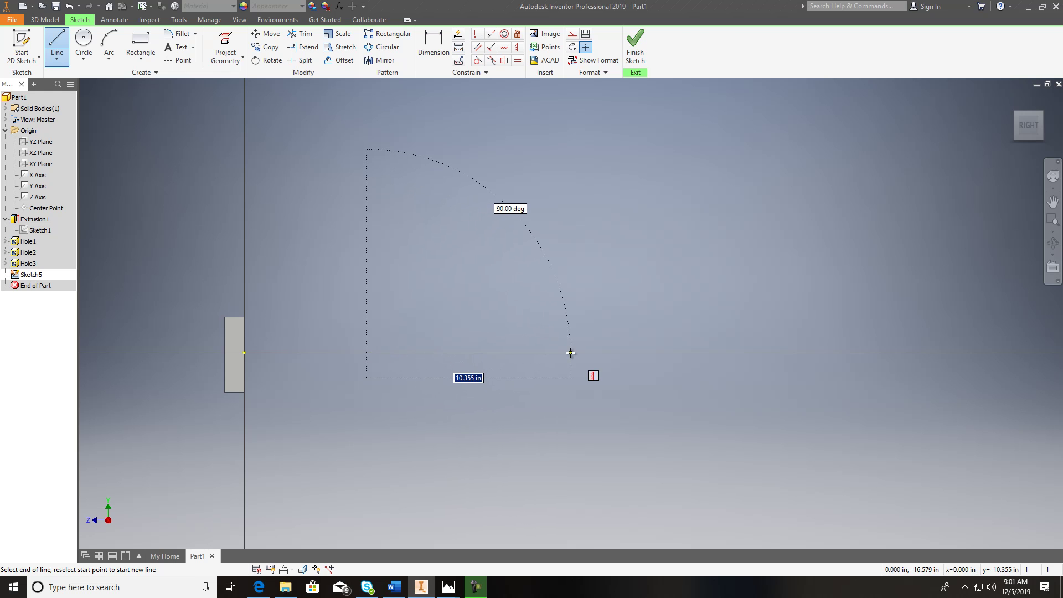
text(4.5)
key(Return)
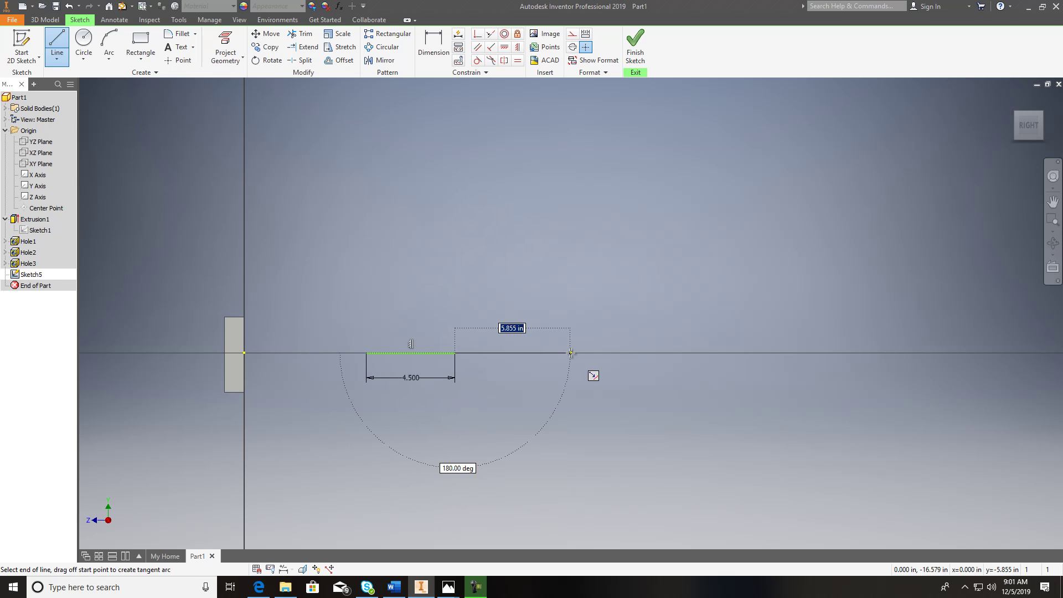
scroll(449, 333, up, 3)
scroll(451, 333, down, 4)
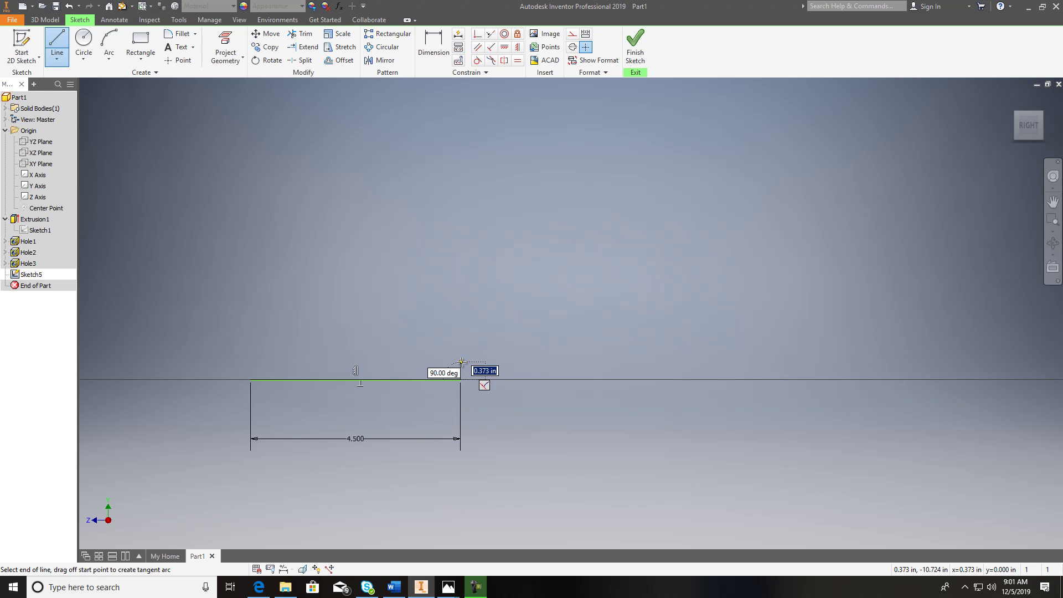
text(.375)
key(Return)
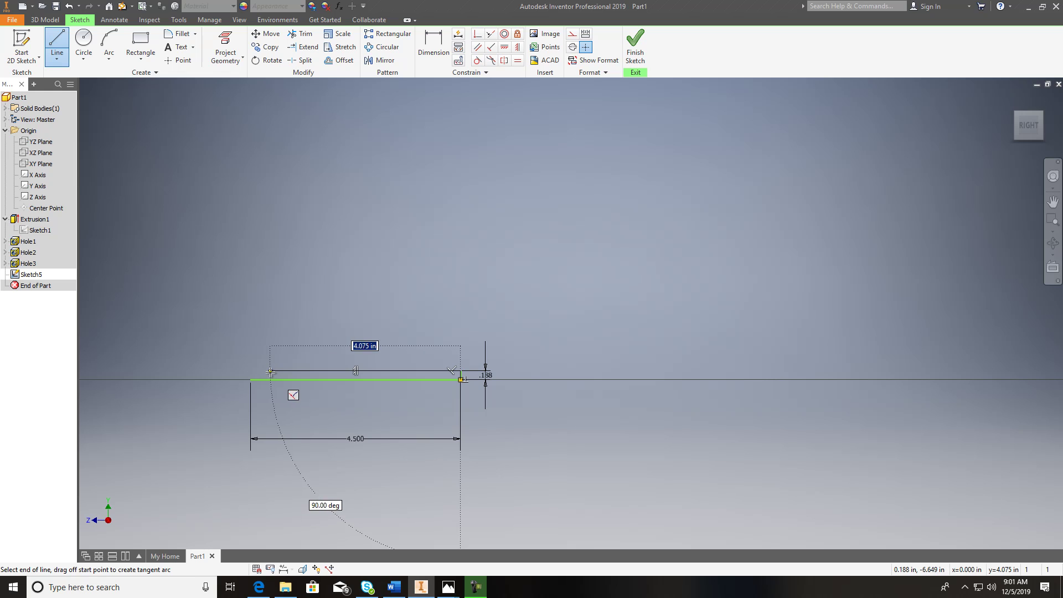
- Close the screw half-profile with a shank line about 4.08 in long and a head step rising about 0.48 in
click(270, 371)
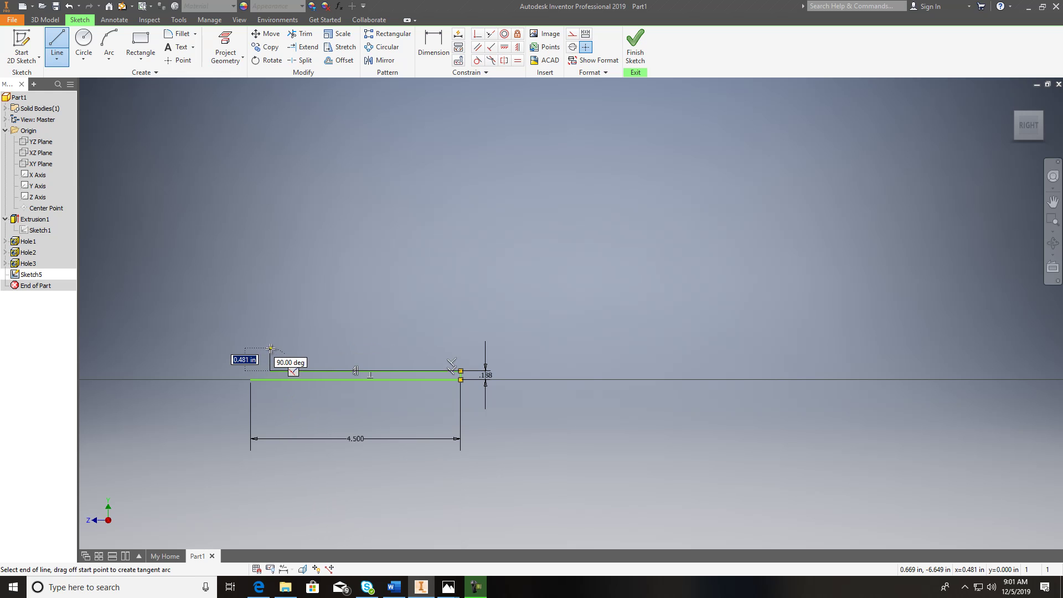
click(269, 347)
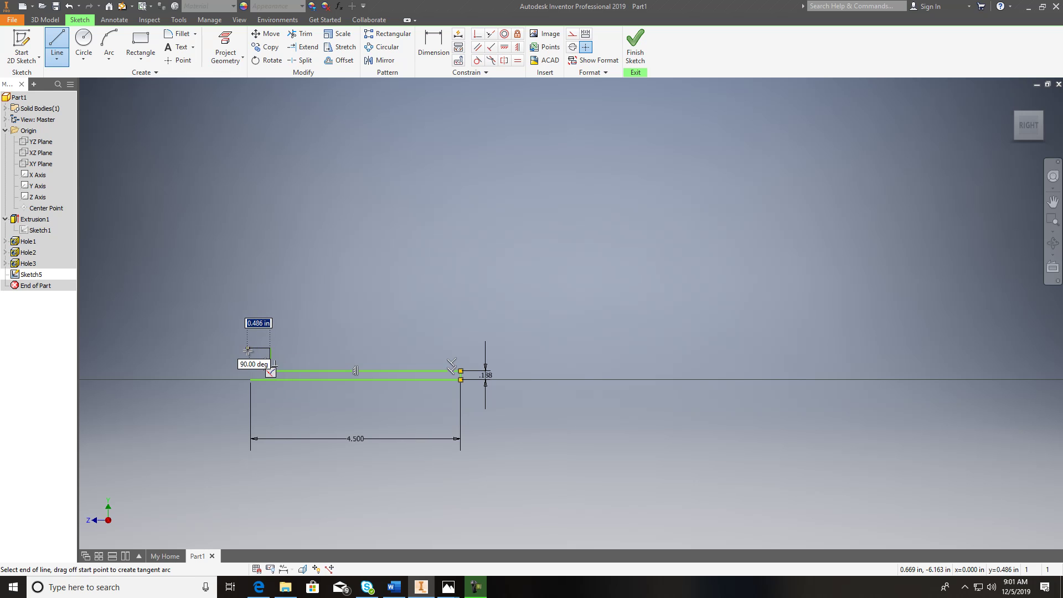
click(250, 348)
click(250, 380)
key(Escape)
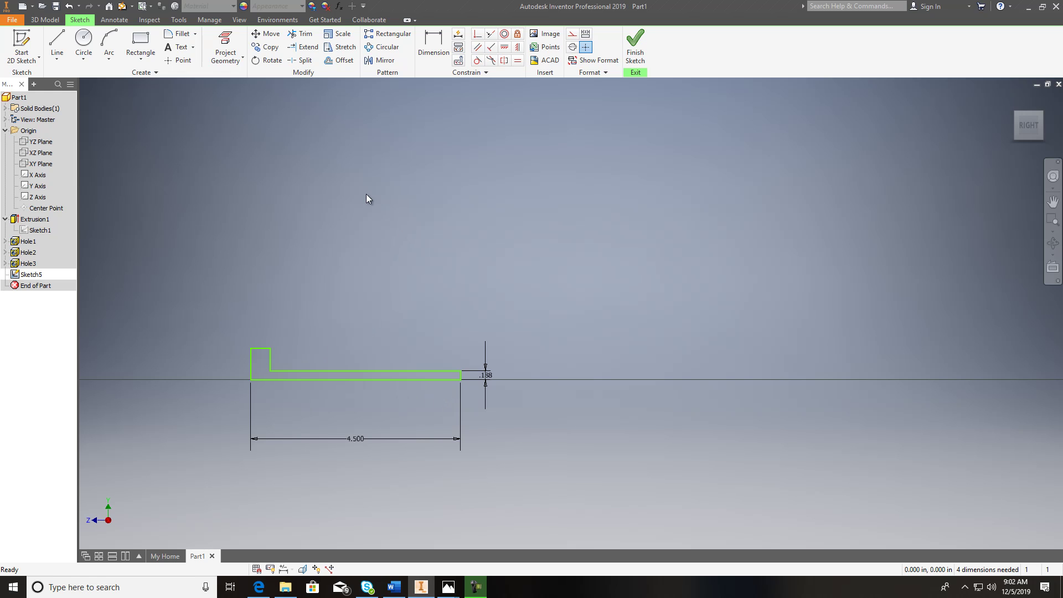
- Finish the sketch and revolve the screw half-profile fully about its 4.5 in centerline
click(633, 54)
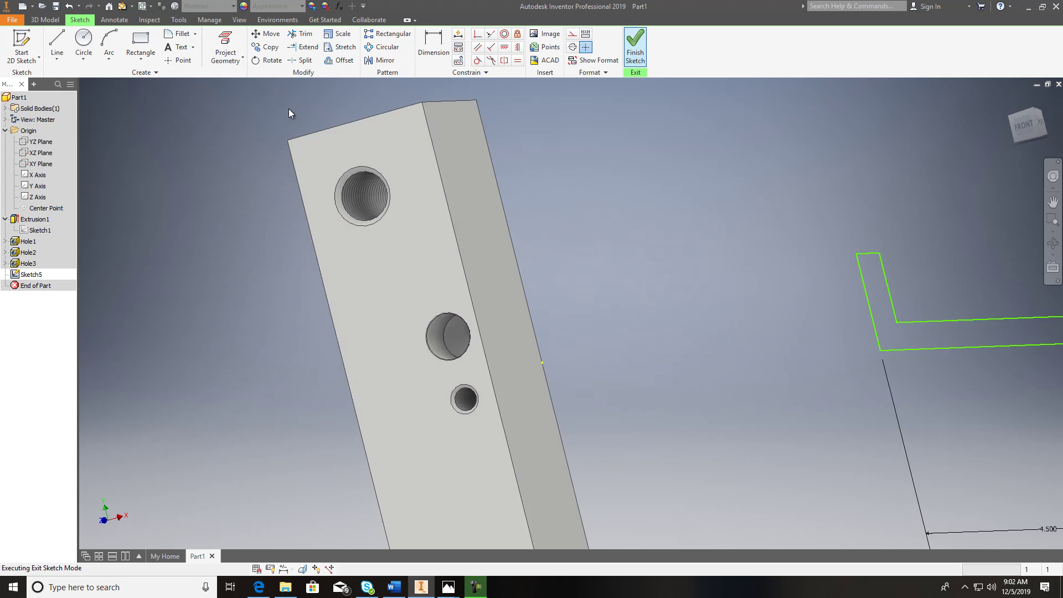
middle_drag(537, 300, 318, 260)
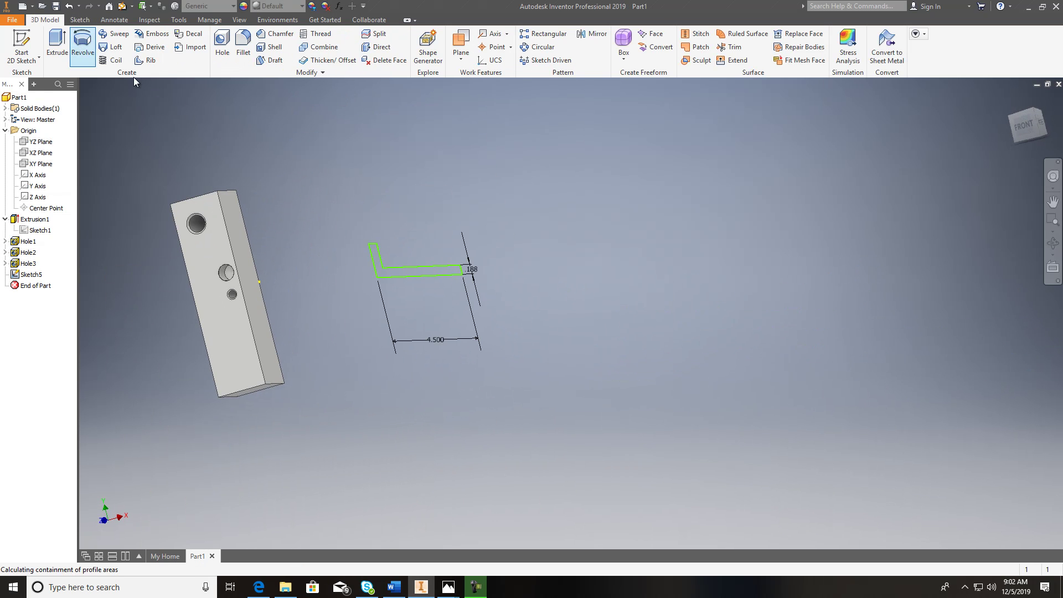
click(82, 45)
click(395, 276)
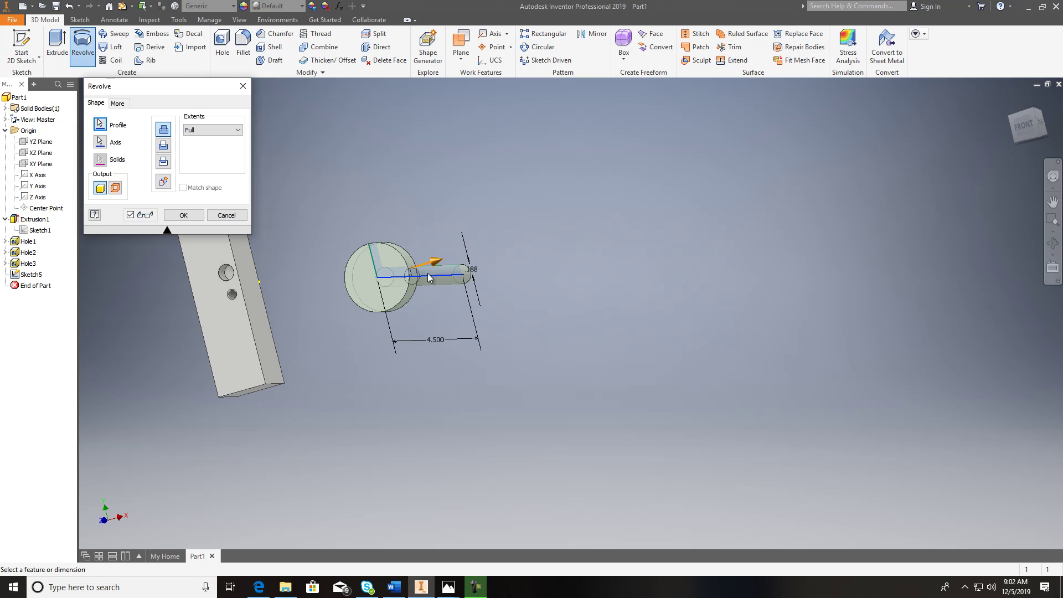
click(1011, 130)
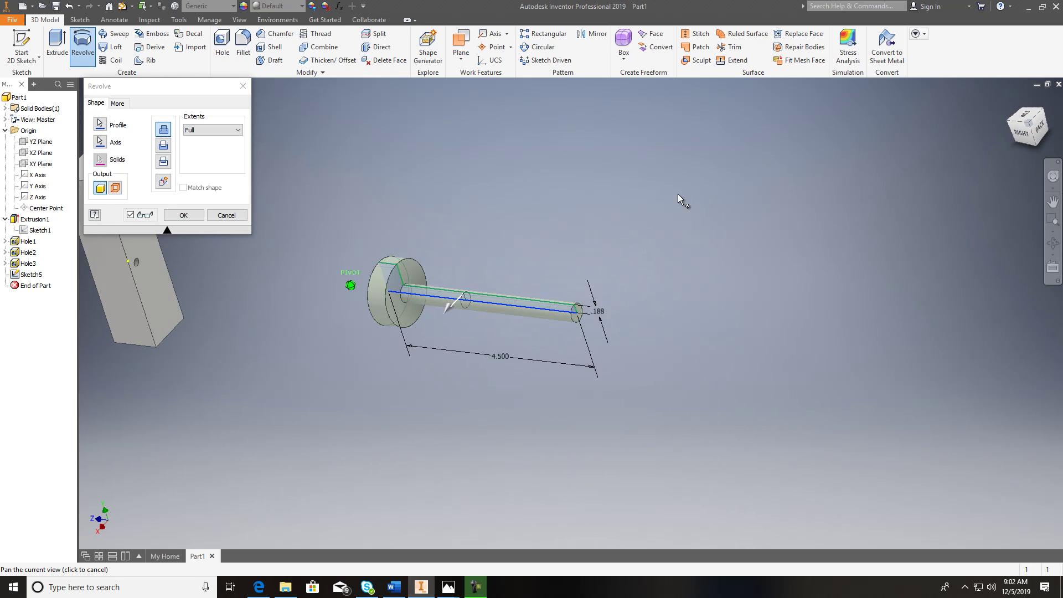
click(200, 217)
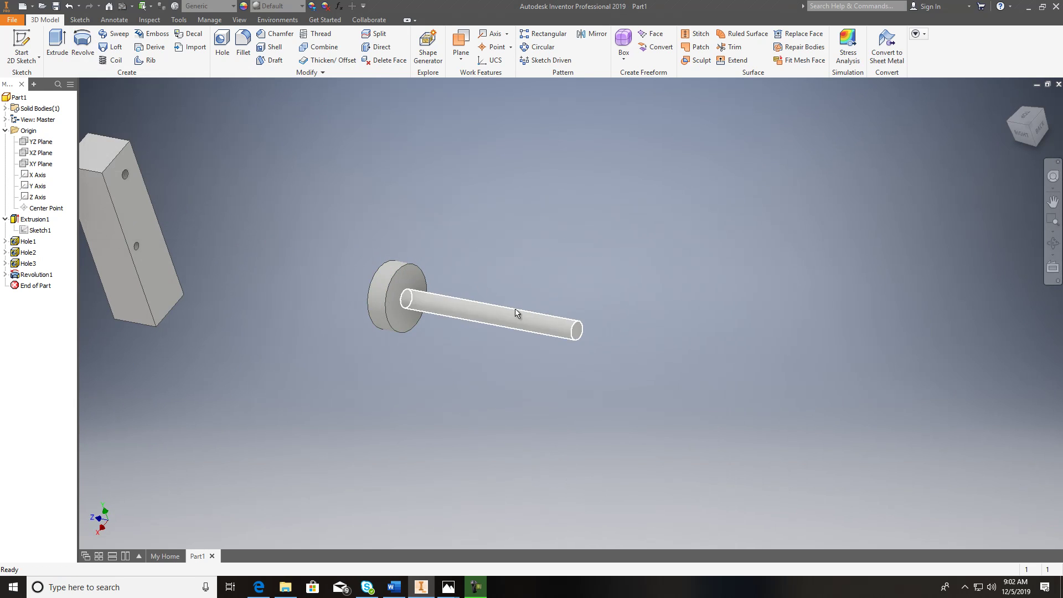
scroll(504, 320, down, 3)
middle_drag(688, 418, 661, 424)
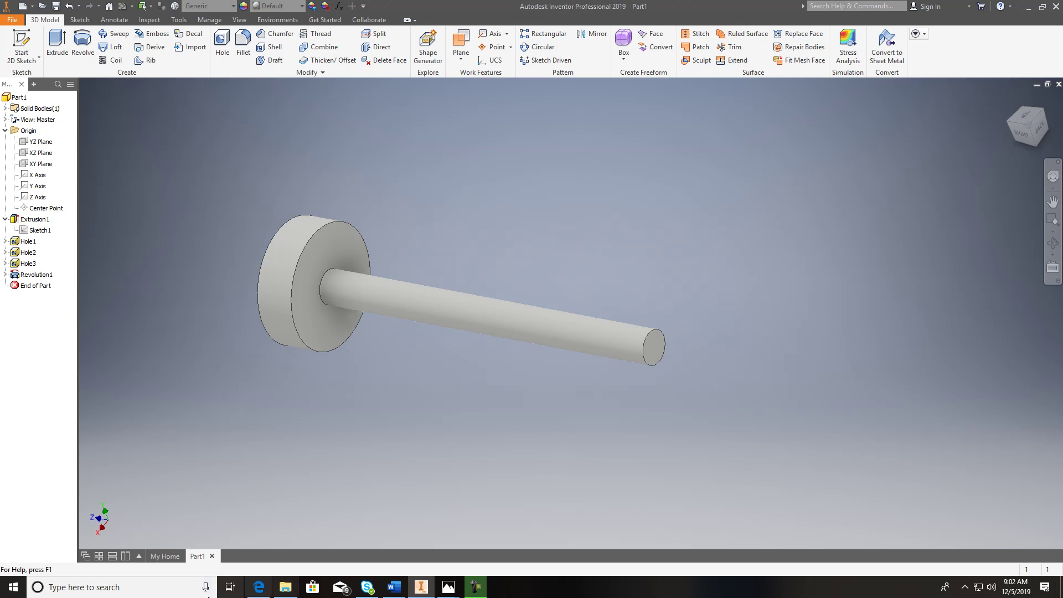
- Open Calculator, bring up the thread diagram in Word for reference, and calculate the thread pitch as 1 ÷ 24
click(150, 588)
text(c)
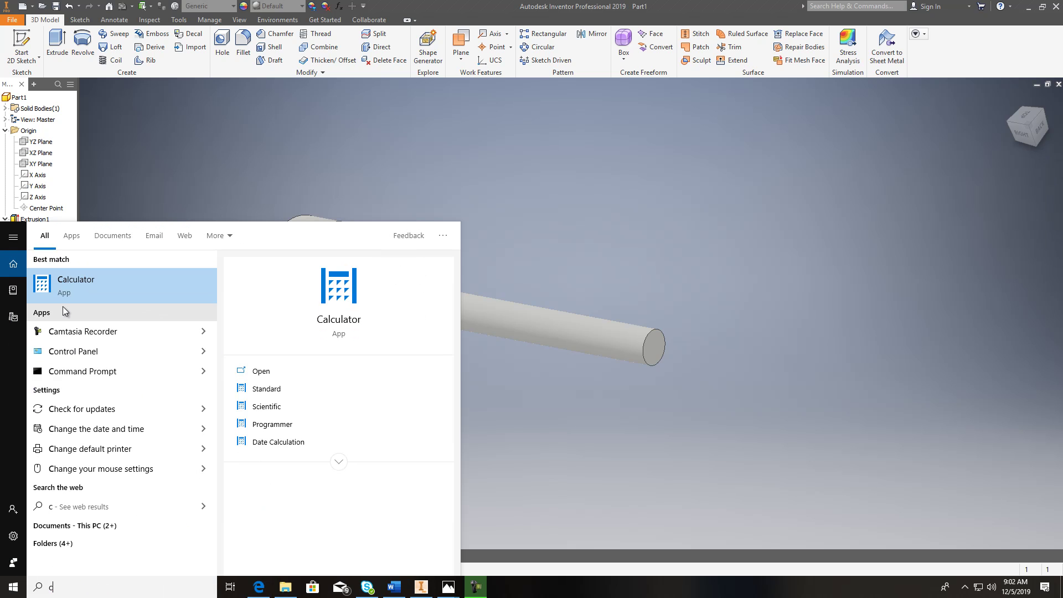
click(105, 288)
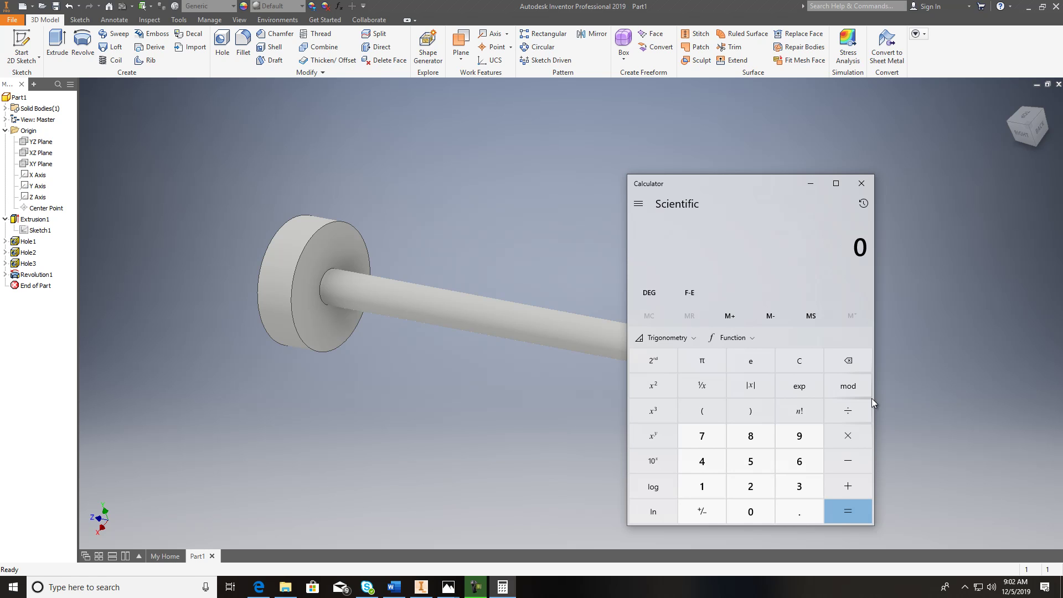
click(394, 586)
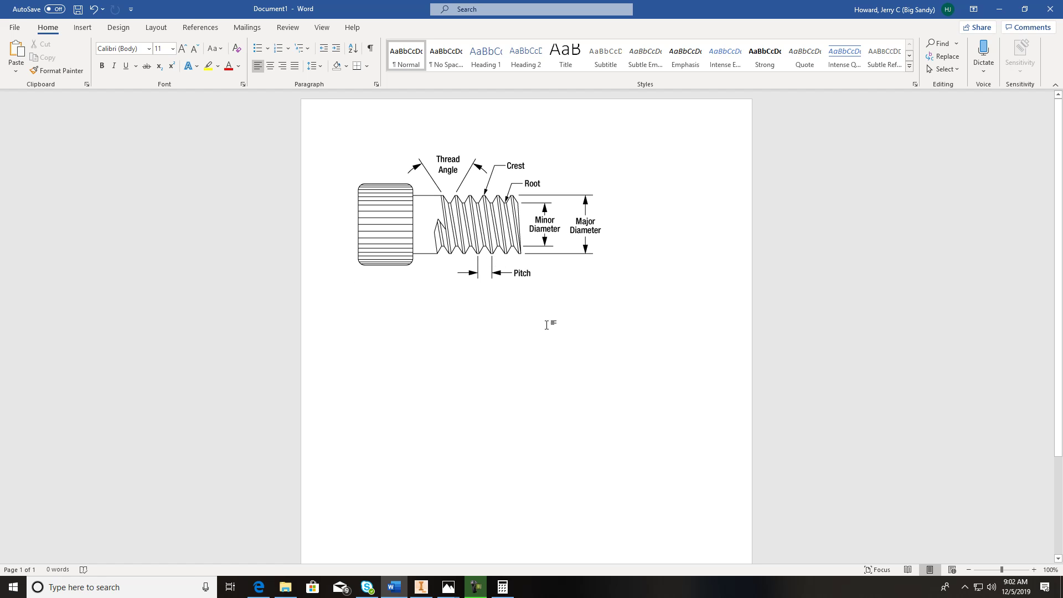
click(503, 588)
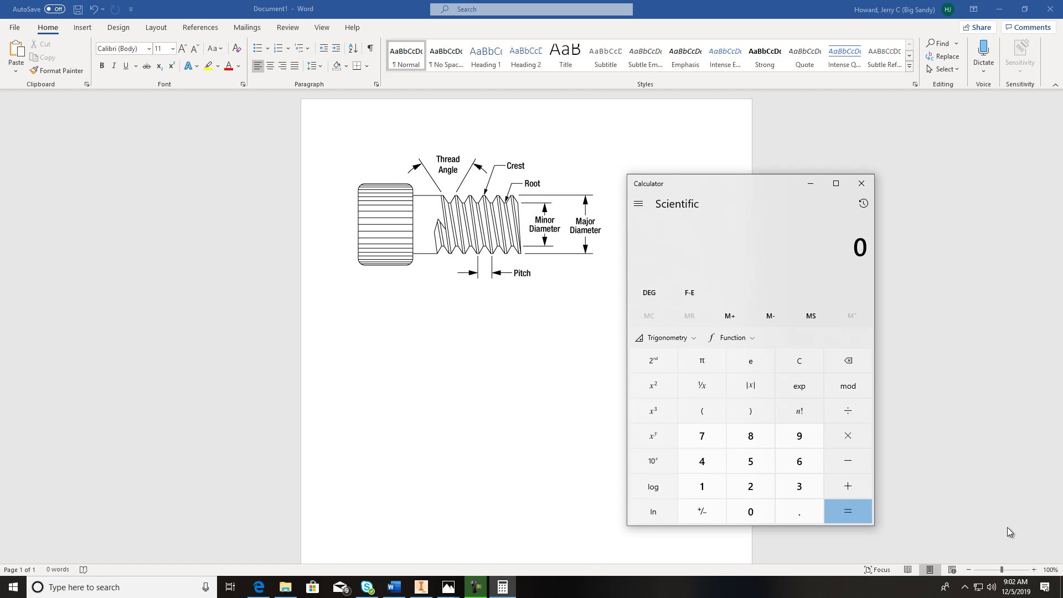
text(1/24)
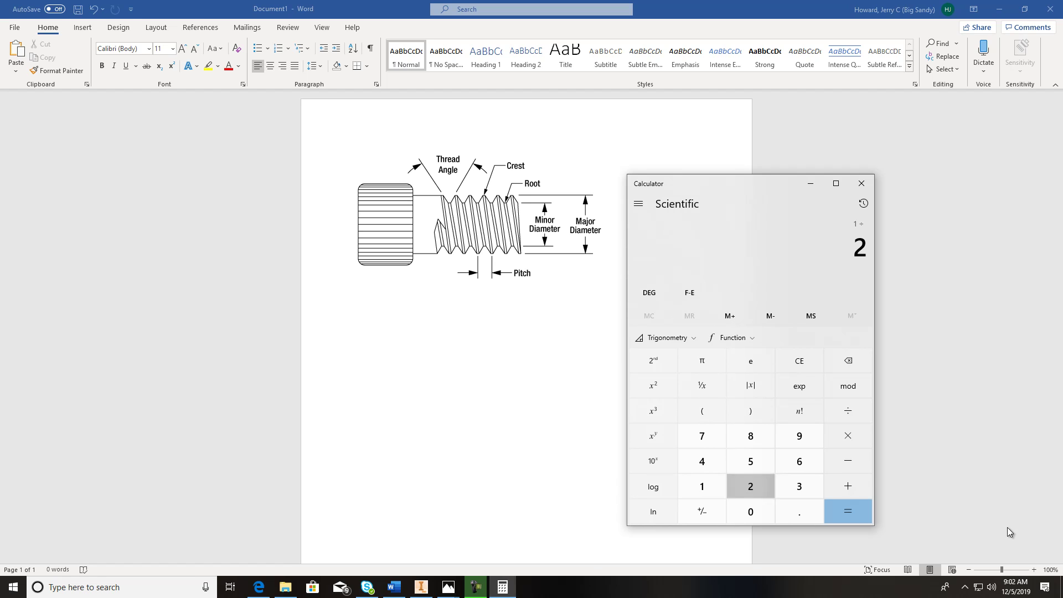
key(Return)
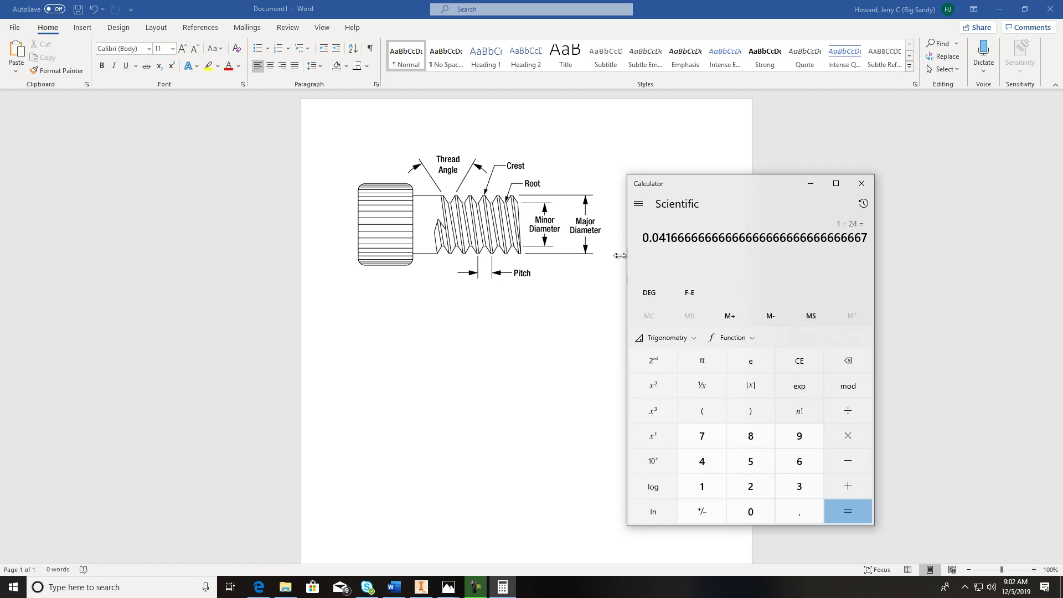
click(815, 184)
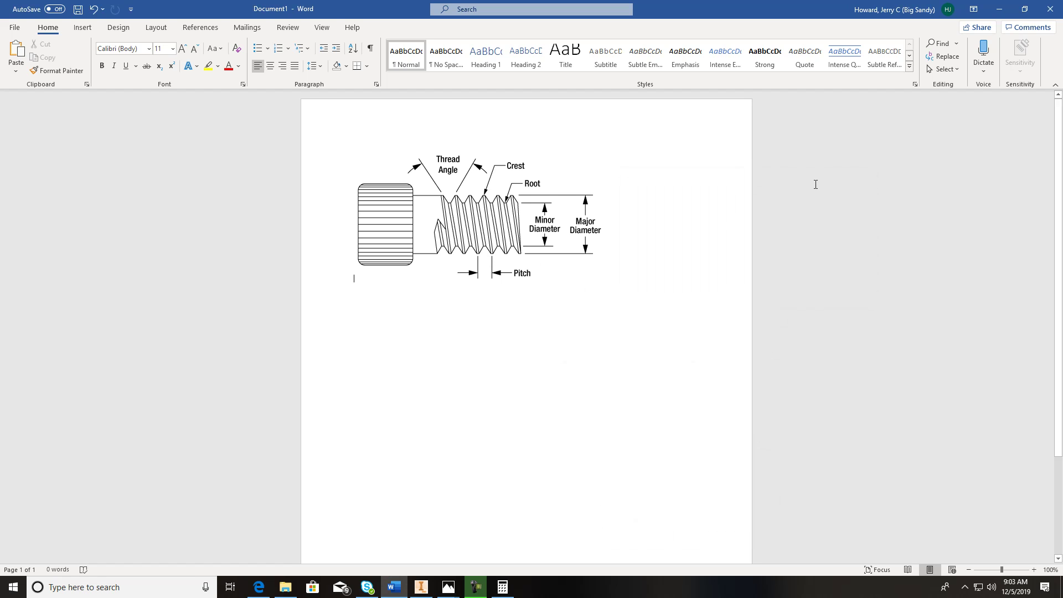
- Divide the calculated thread pitch by 2 and close Calculator
click(510, 581)
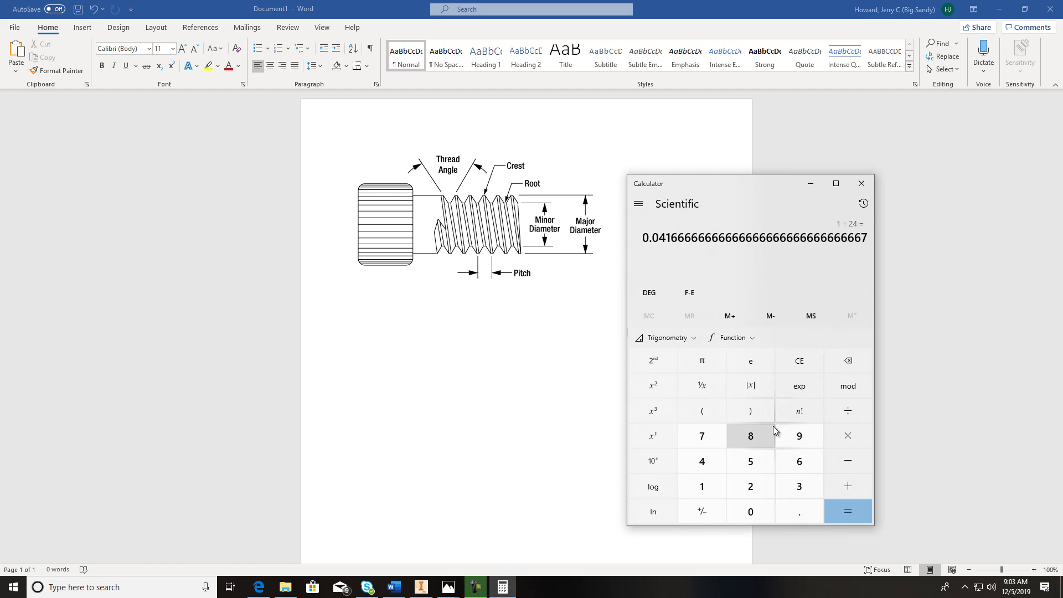
click(846, 410)
text(2)
key(Return)
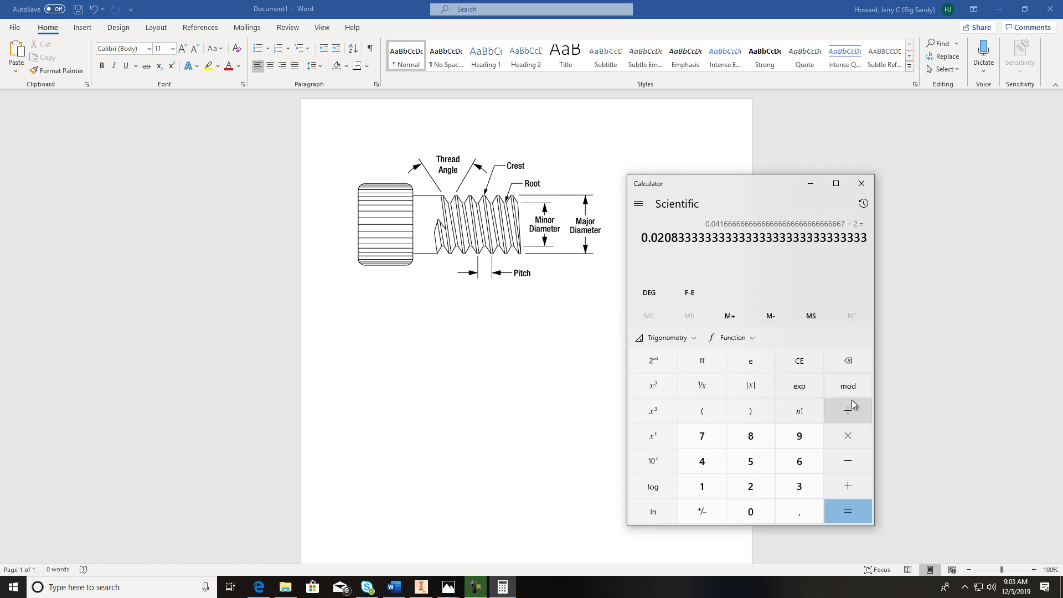
click(863, 183)
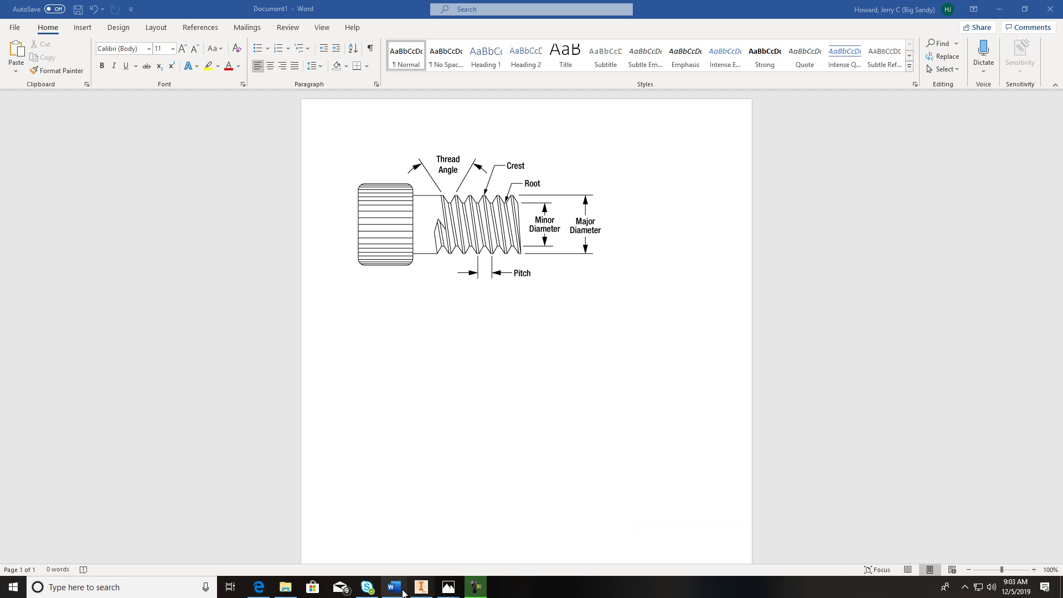
- Switch to Inventor and chamfer the free end of the screw shank by distance and angle, using .021 in and 45 deg
click(420, 587)
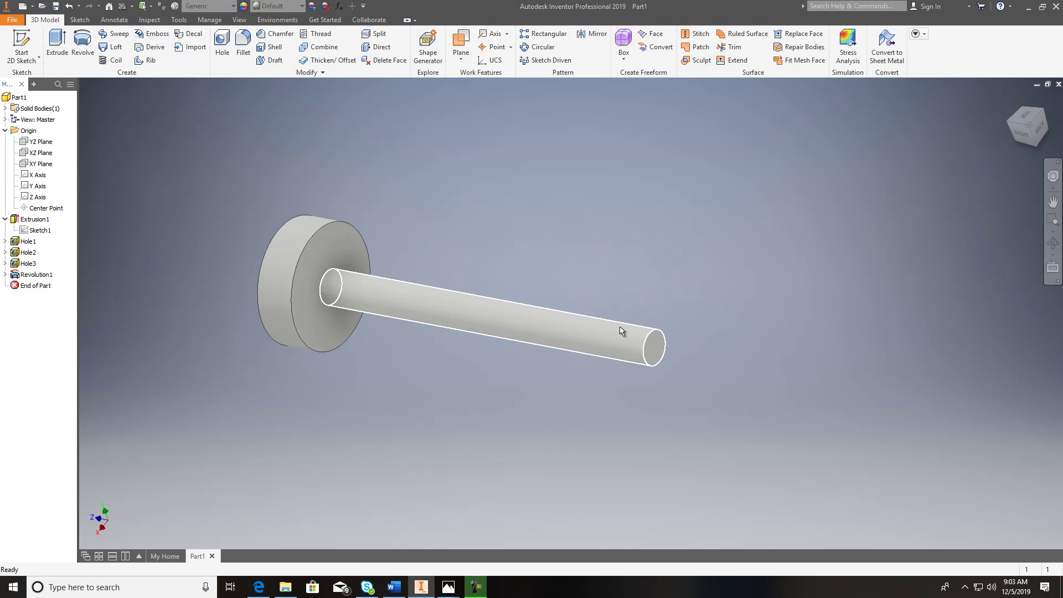
click(274, 33)
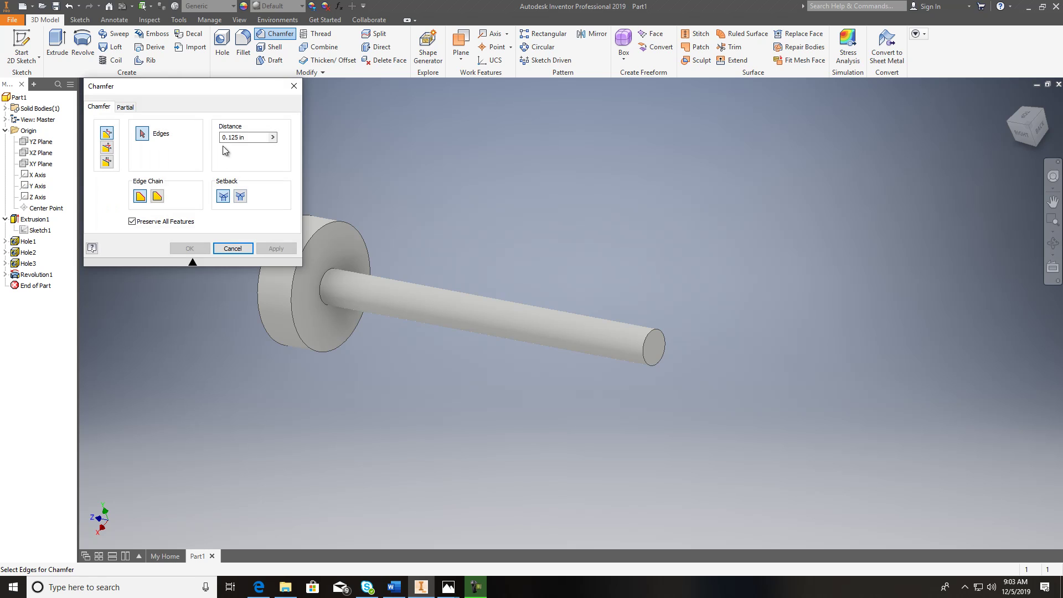
click(246, 138)
text(.021)
click(107, 148)
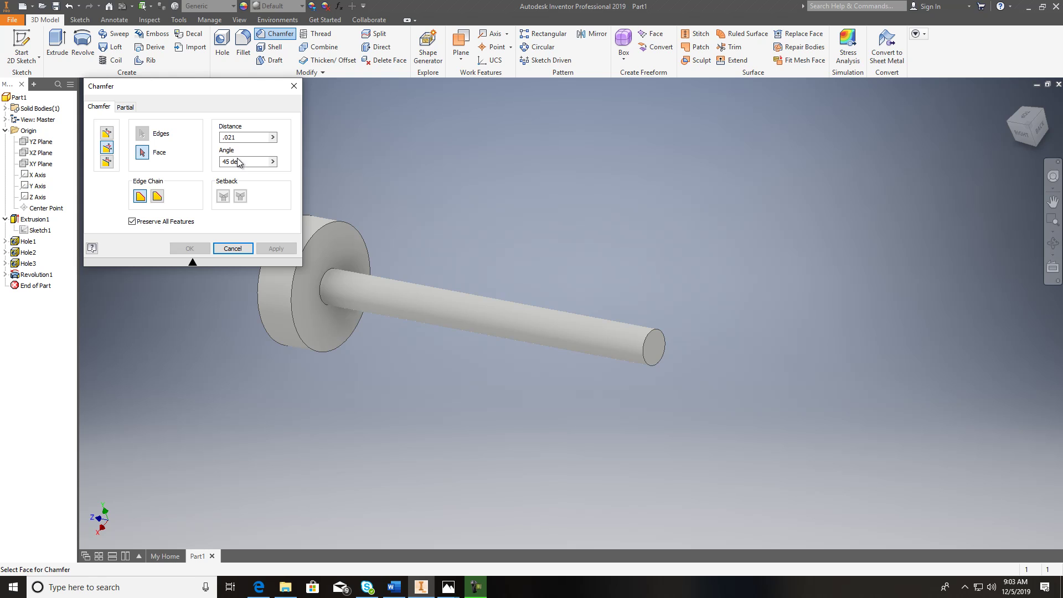
click(654, 335)
click(656, 362)
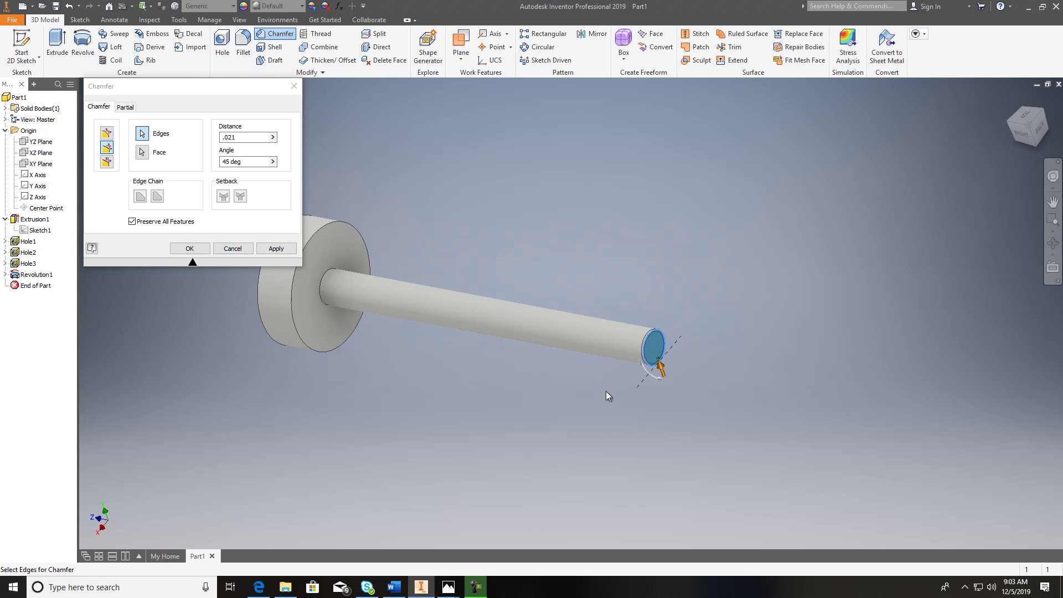
scroll(628, 334, down, 3)
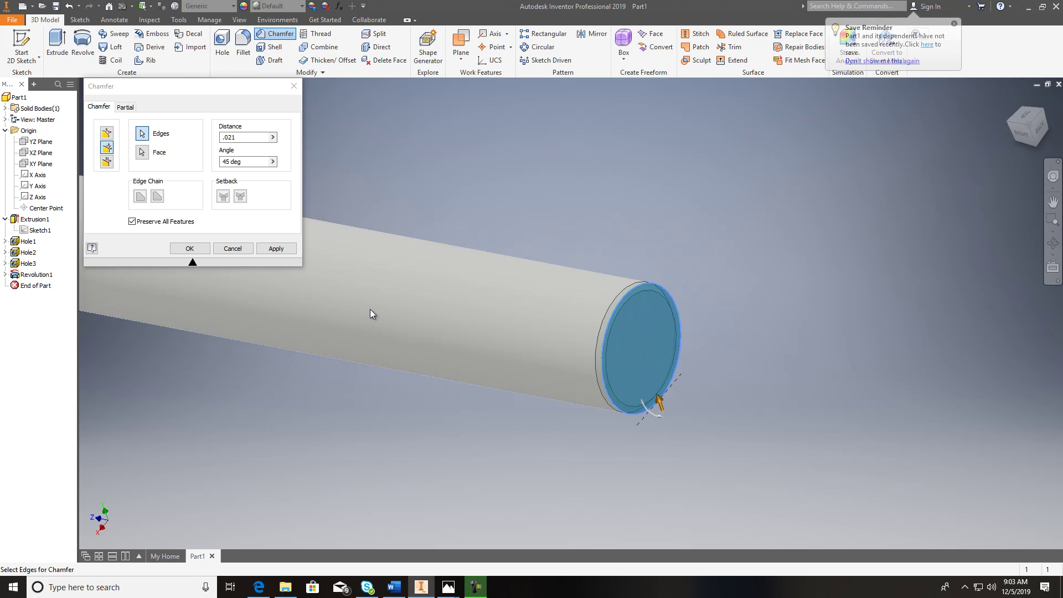
click(276, 248)
scroll(645, 322, up, 4)
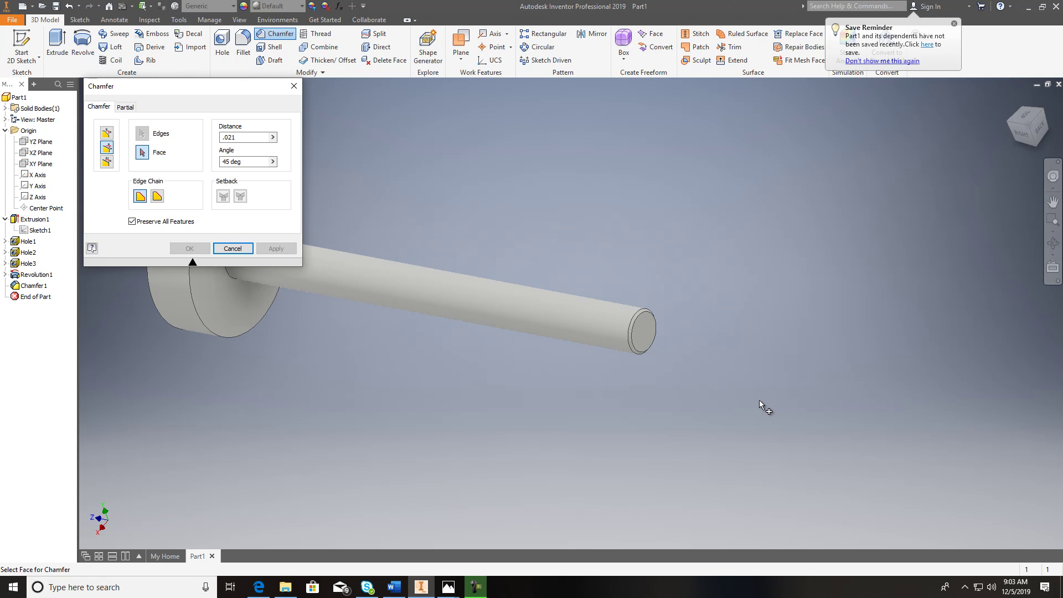
click(298, 87)
- Start a thread on the screw's cylindrical shank face with the 3/8-24 UNF designation
click(317, 33)
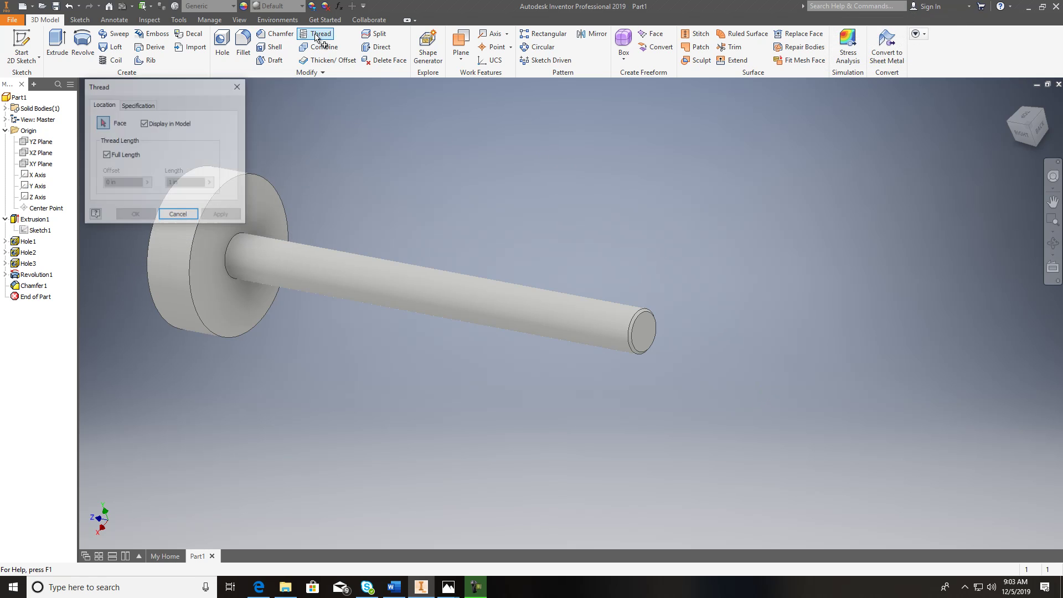
click(414, 287)
click(143, 104)
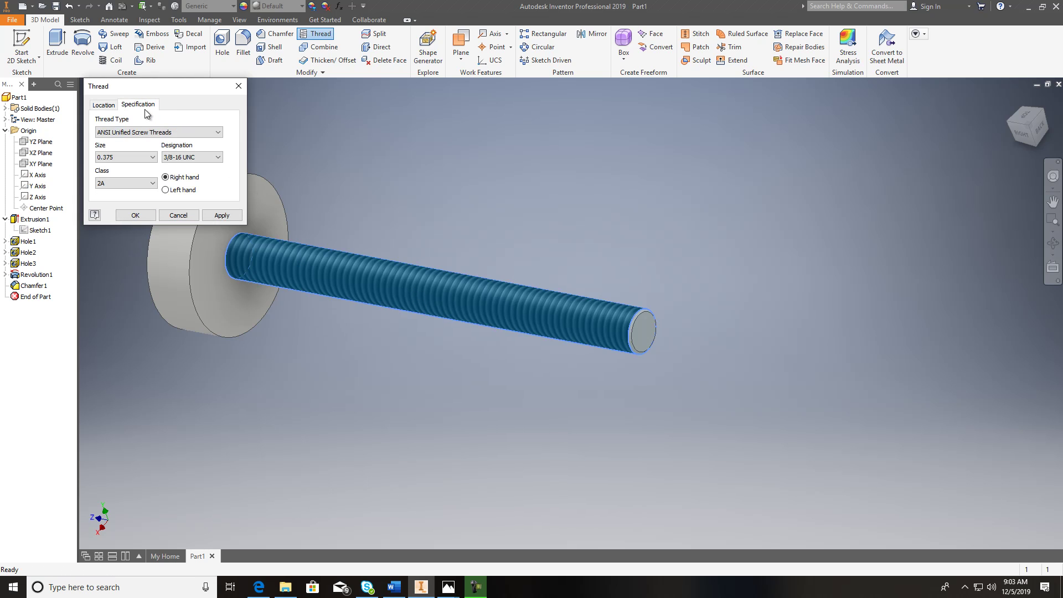
click(216, 158)
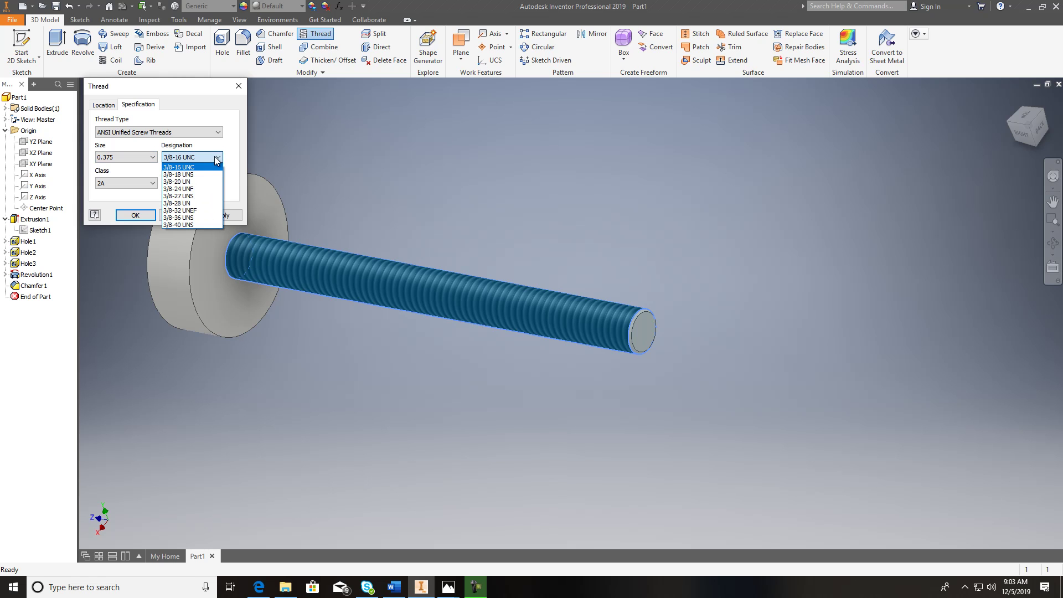
click(197, 189)
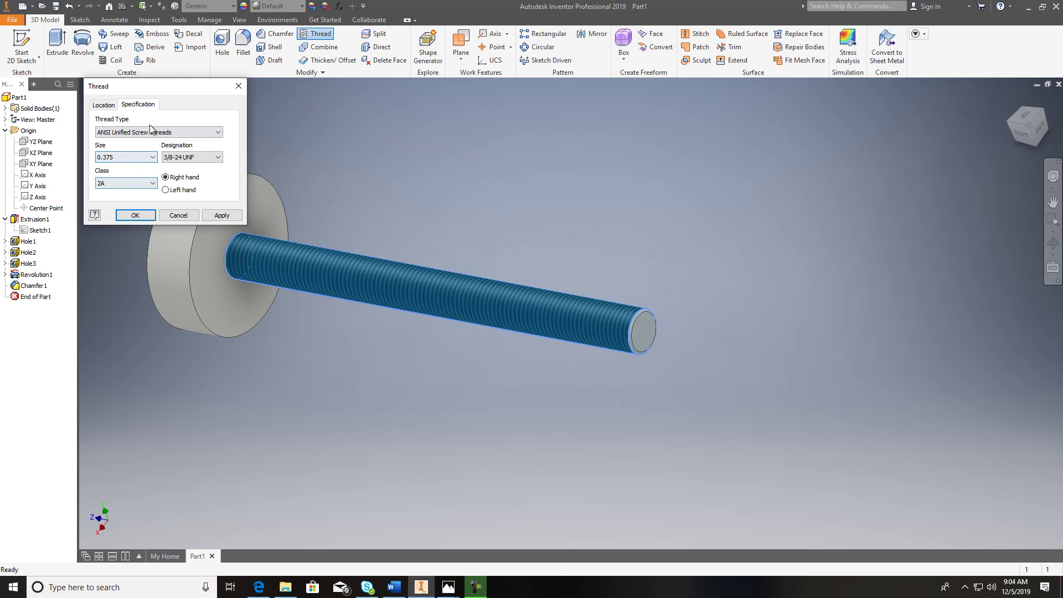
- Turn off full-length threading and set the thread length to 3.125 in with the 0 in offset
click(105, 105)
click(106, 155)
click(171, 183)
text(3)
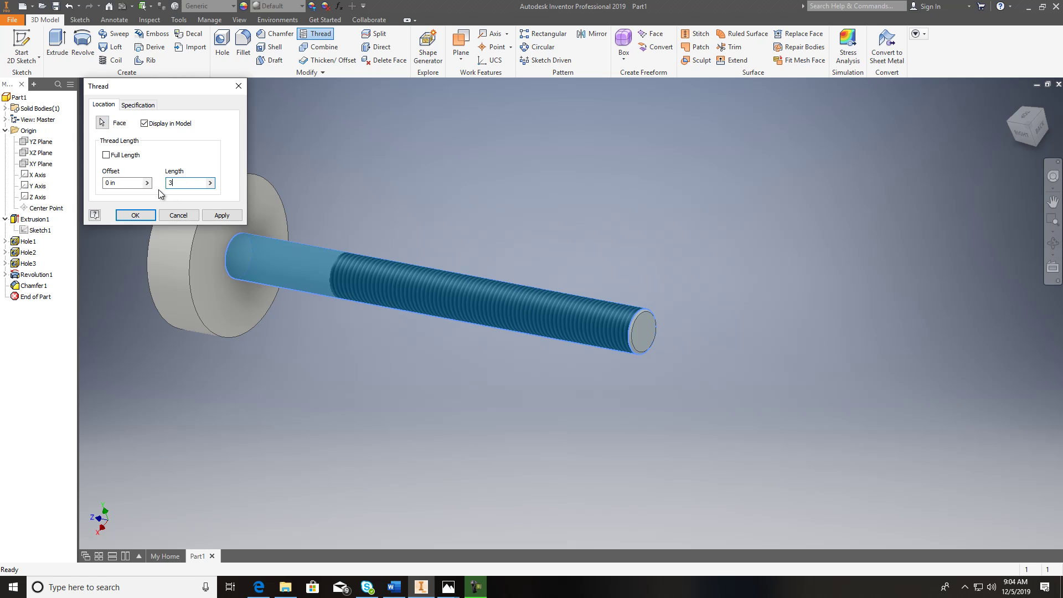
text(.125)
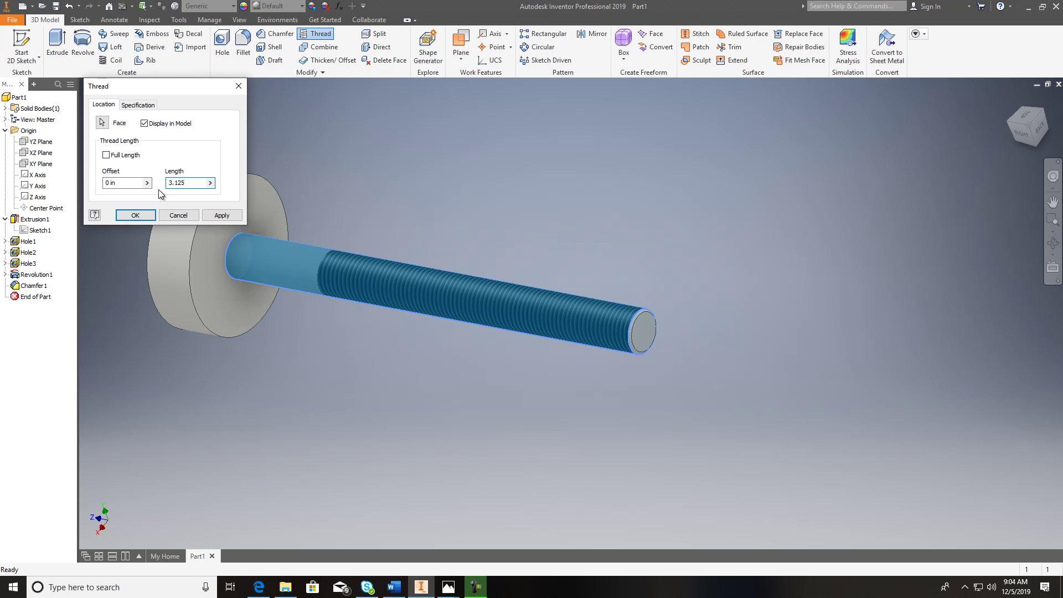
- Inspect the chamfered end, change the thread length to 3.125-.021 in, and apply the thread
scroll(650, 345, up, 3)
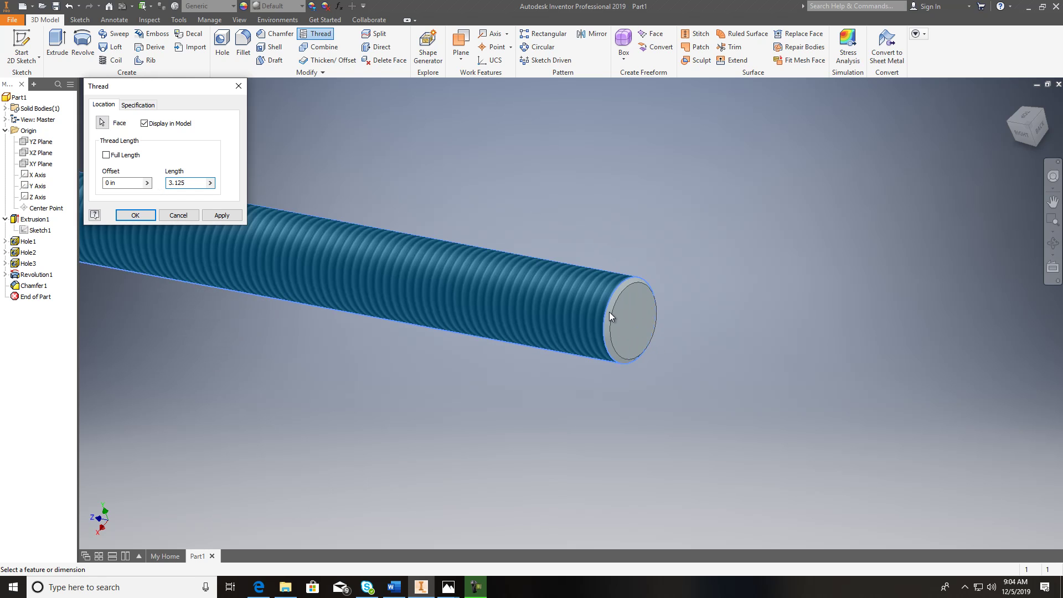
scroll(613, 295, down, 2)
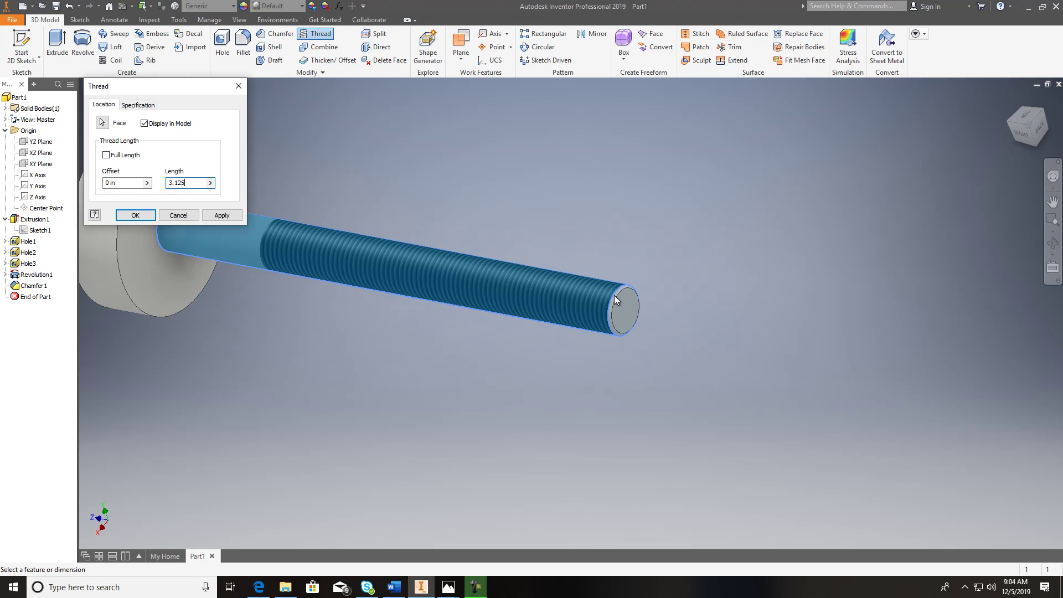
click(1020, 131)
scroll(774, 310, up, 5)
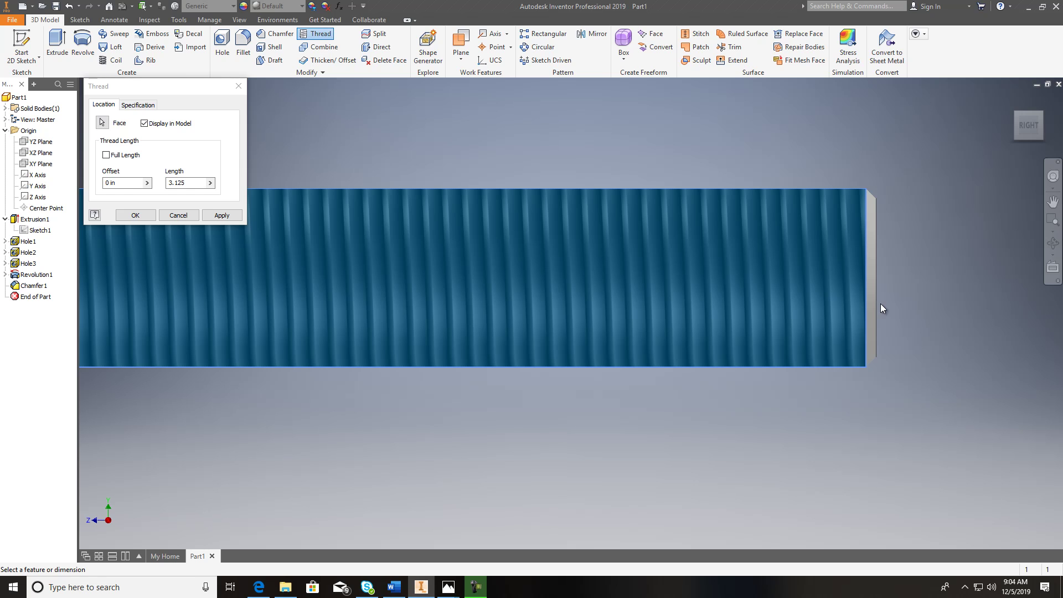
click(195, 184)
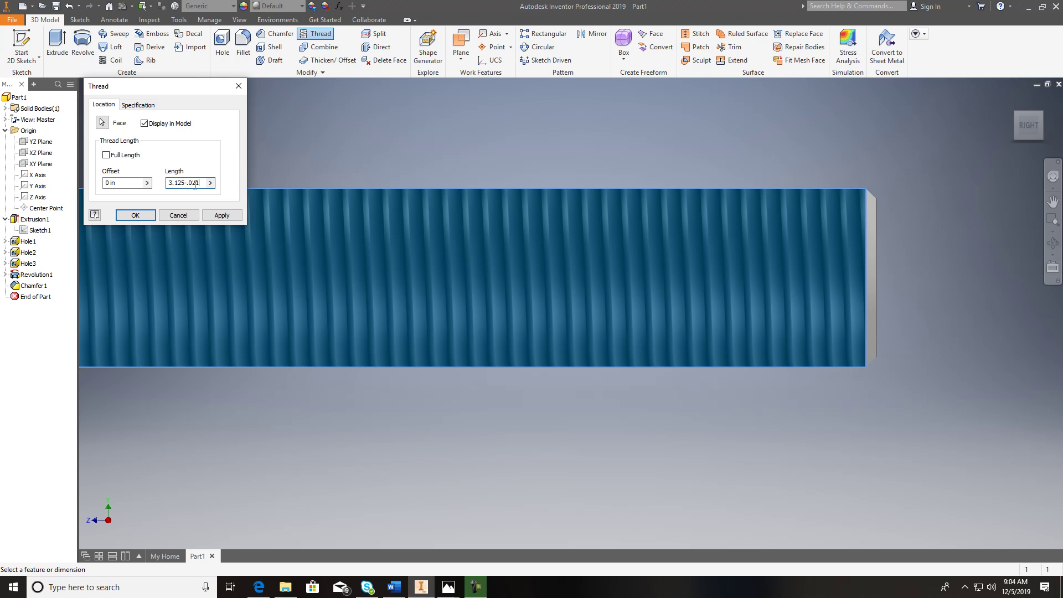
click(221, 215)
scroll(543, 254, down, 5)
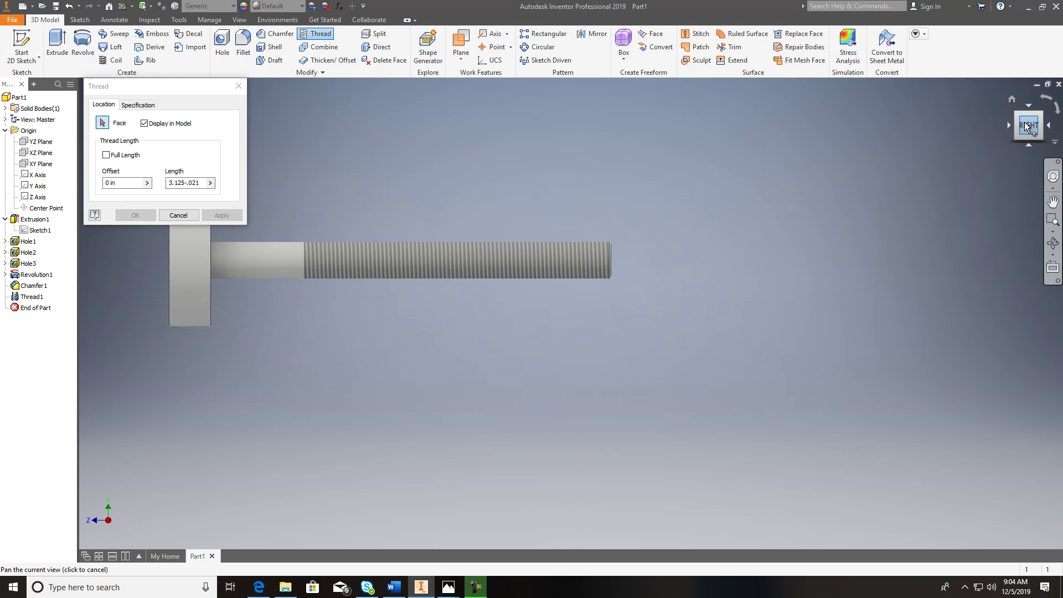
drag(1024, 122, 969, 142)
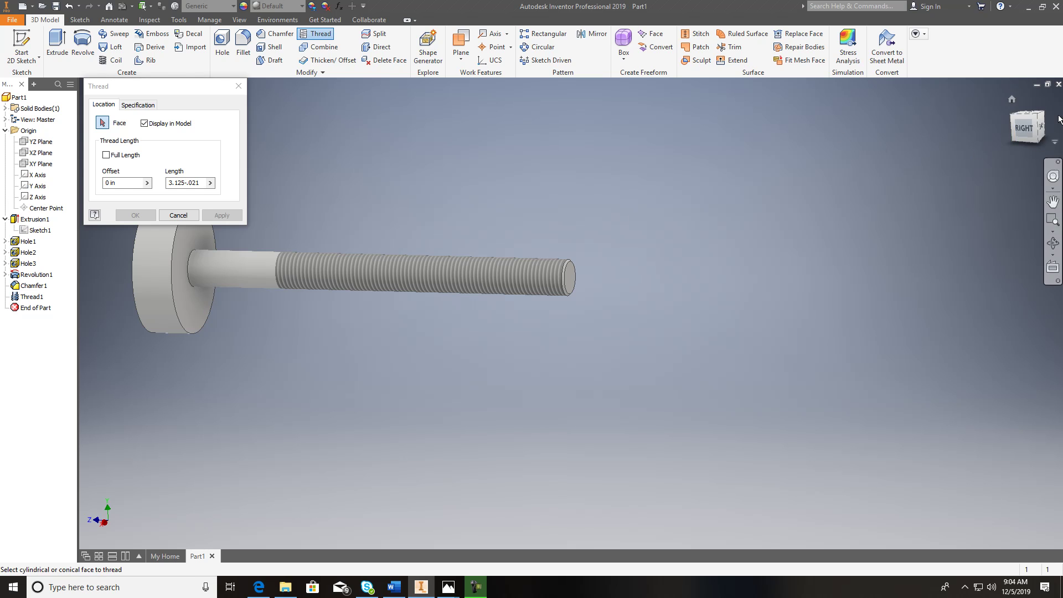
click(177, 216)
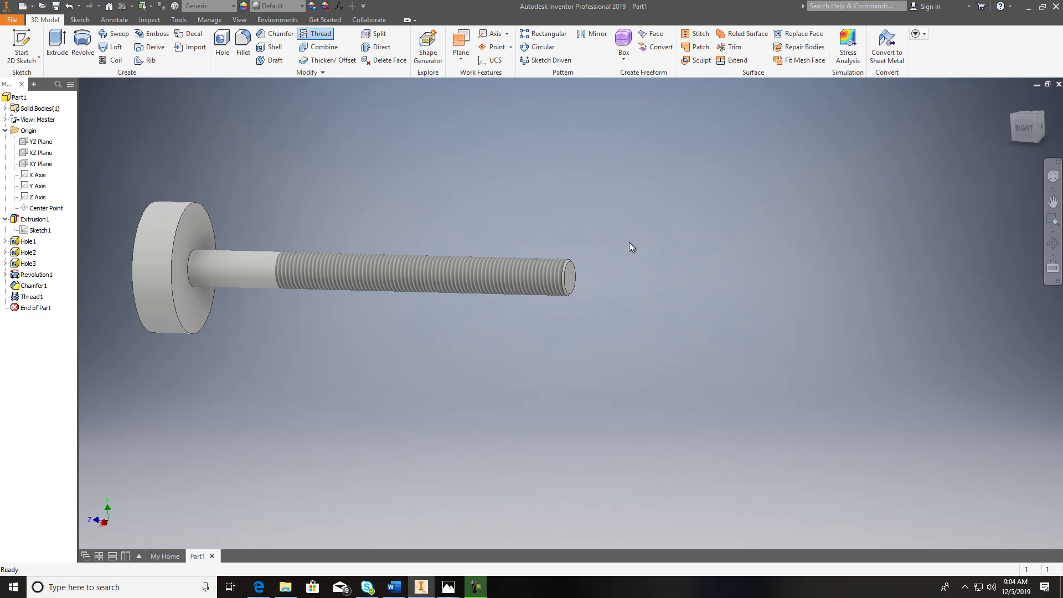
- Reopen the screw's revolve sketch and dimension the vertical end edge of the head to .625/2 in
click(1023, 128)
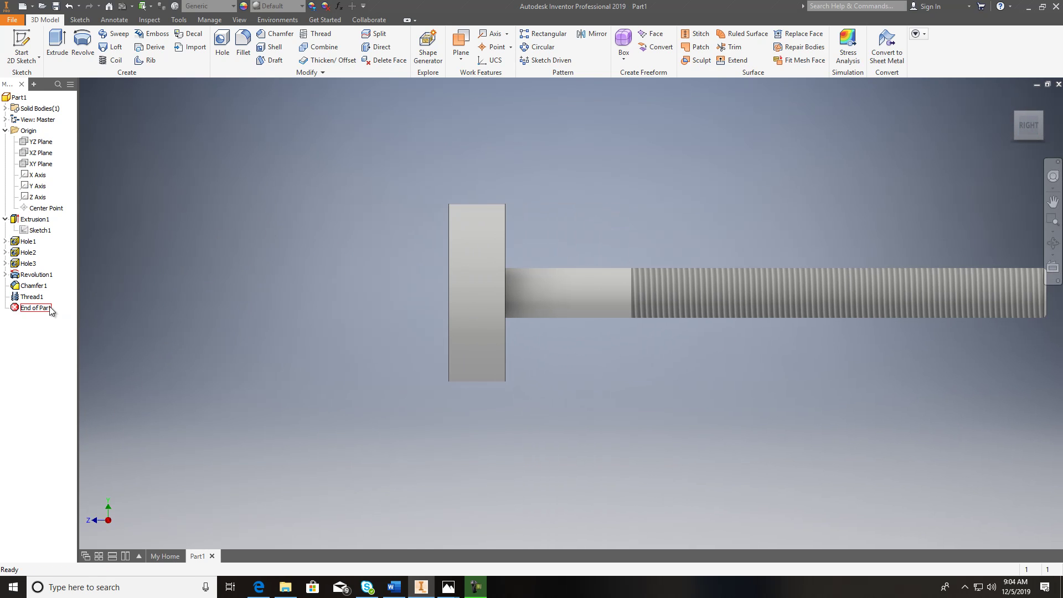
click(6, 275)
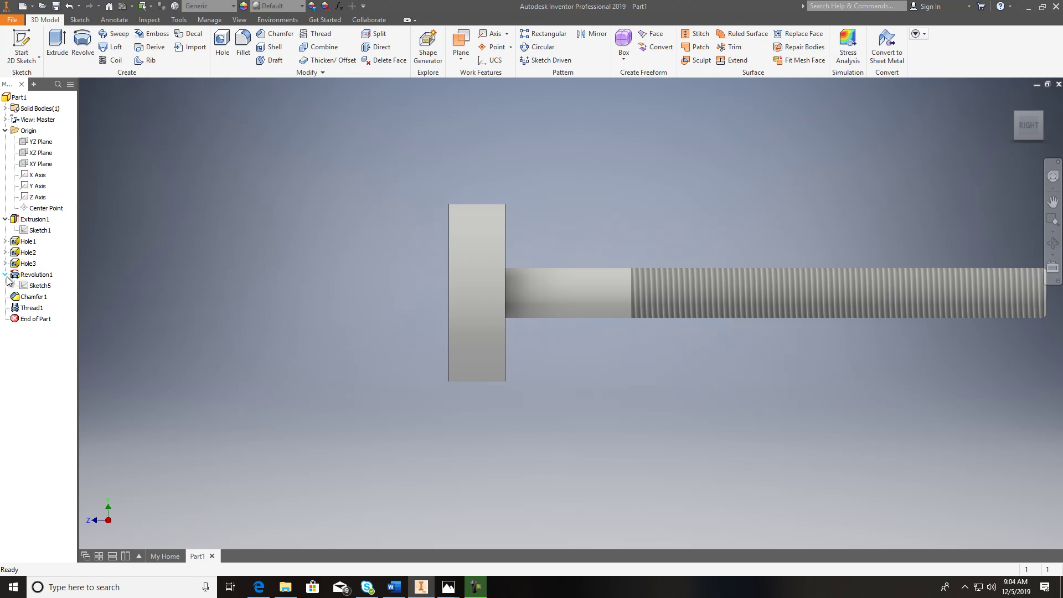
double_click(39, 286)
middle_drag(677, 231, 483, 247)
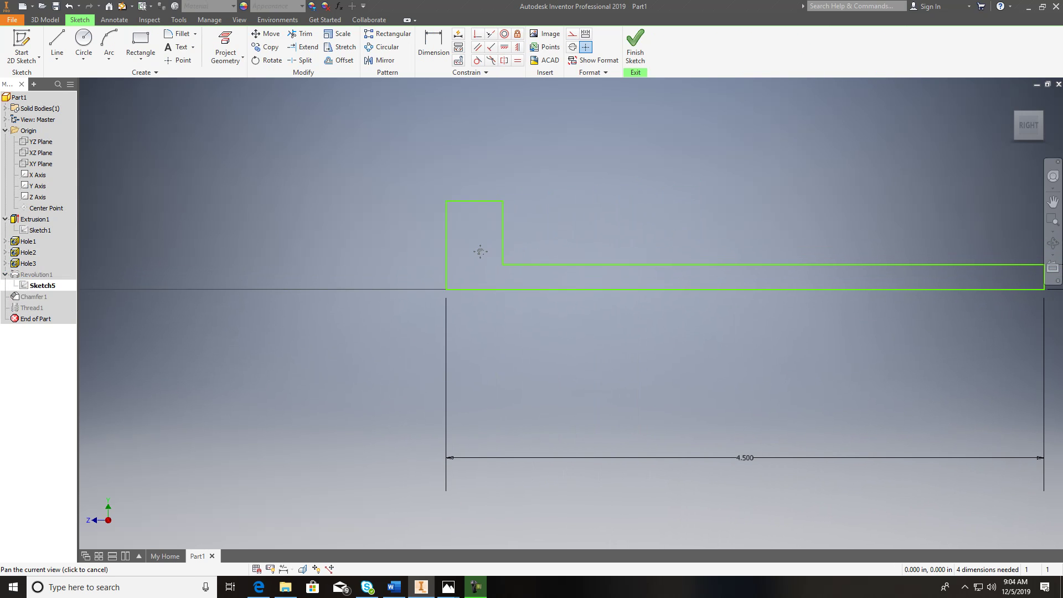
click(433, 44)
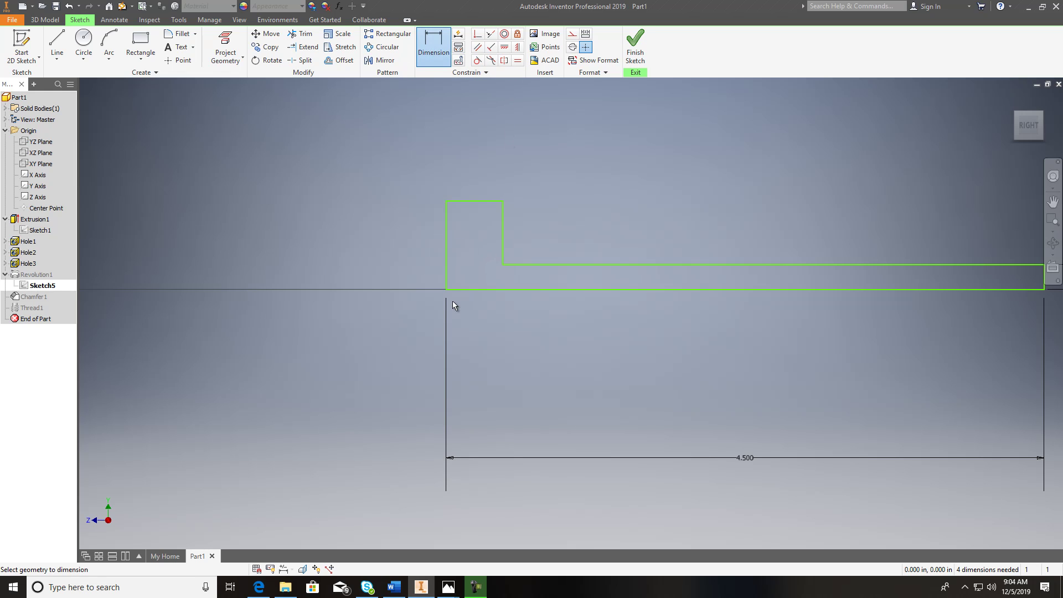
click(446, 258)
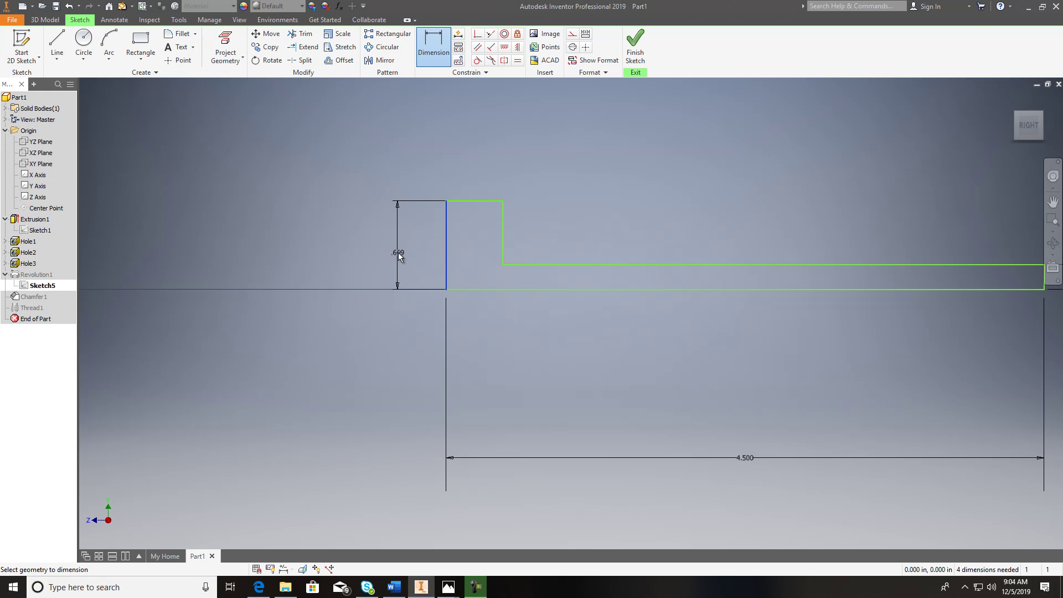
click(398, 254)
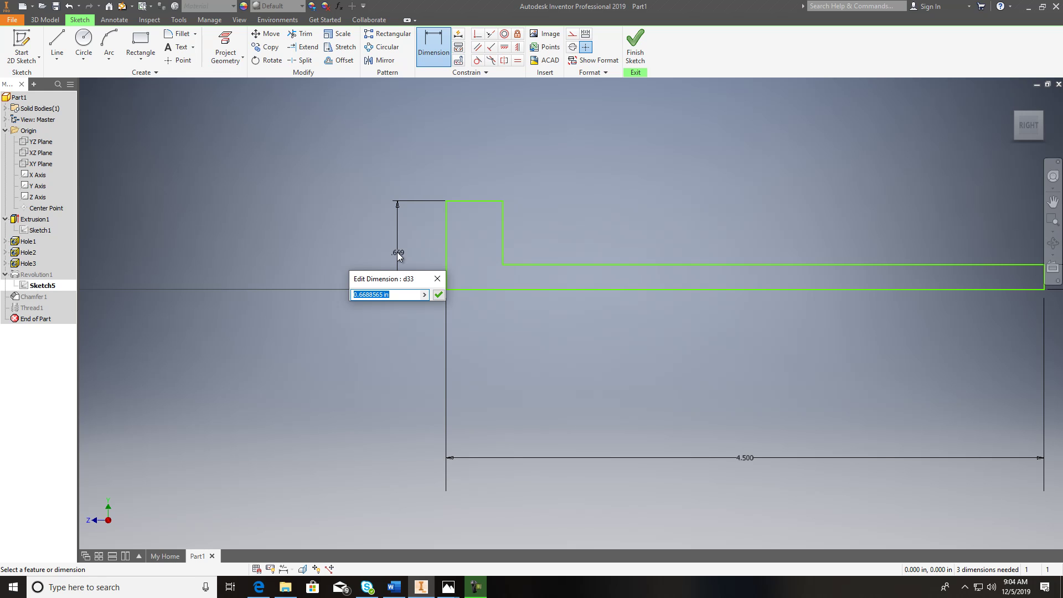
text(.625/2)
key(Return)
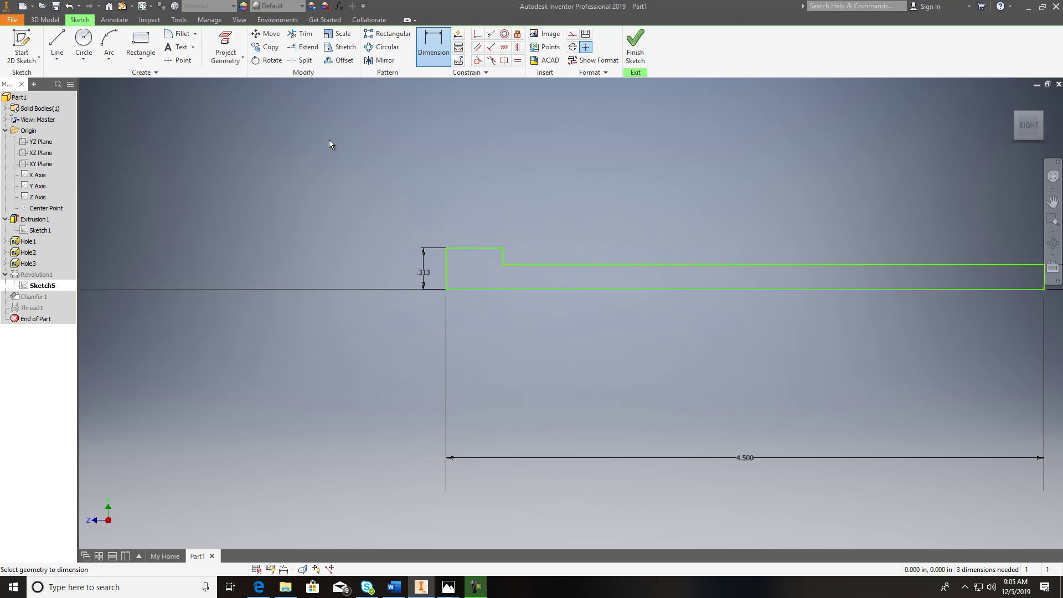
click(107, 58)
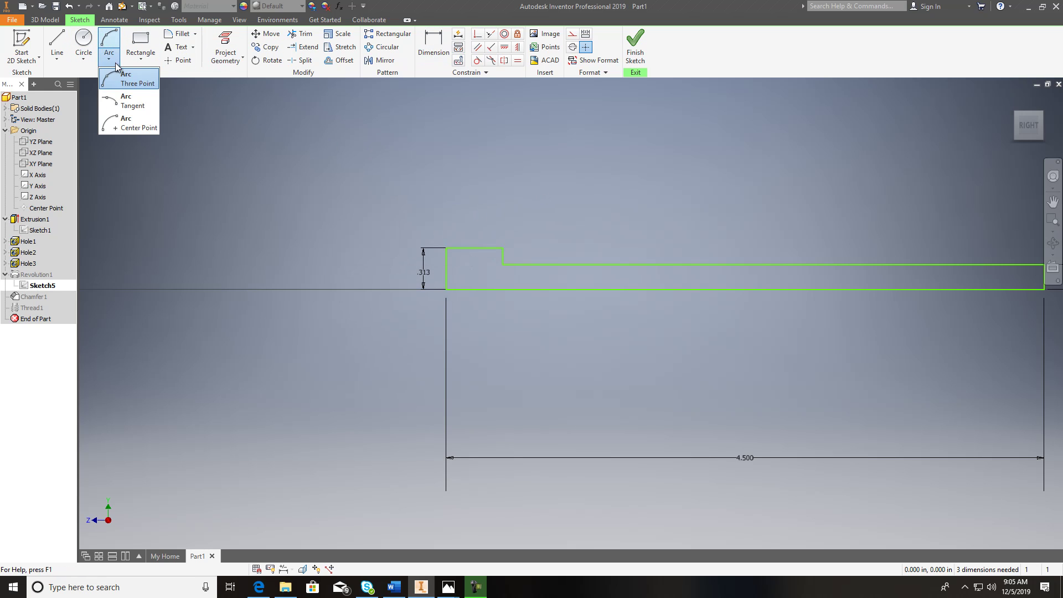
click(126, 81)
click(445, 247)
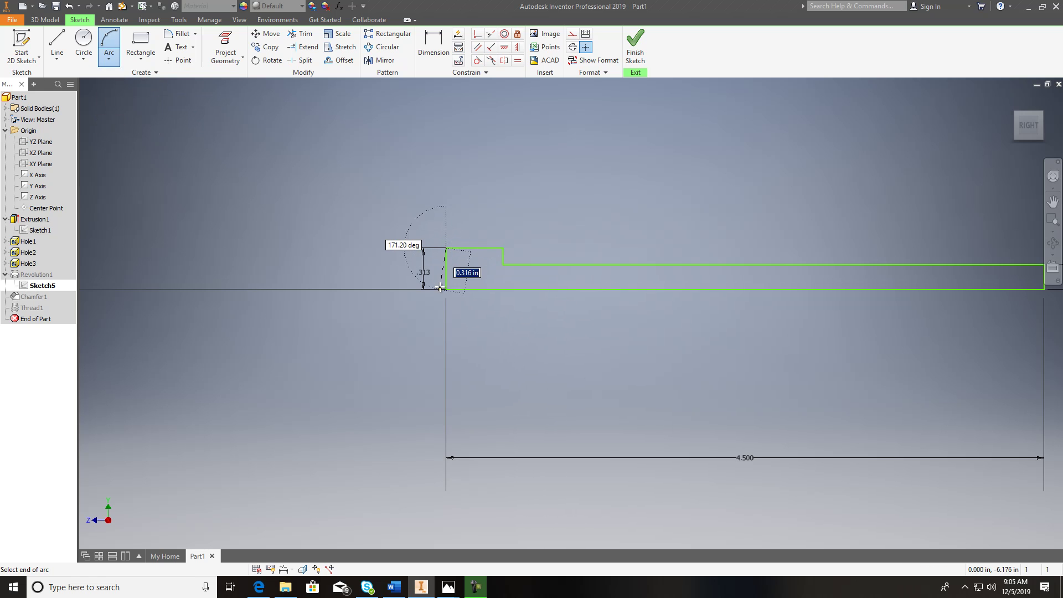
key(Escape)
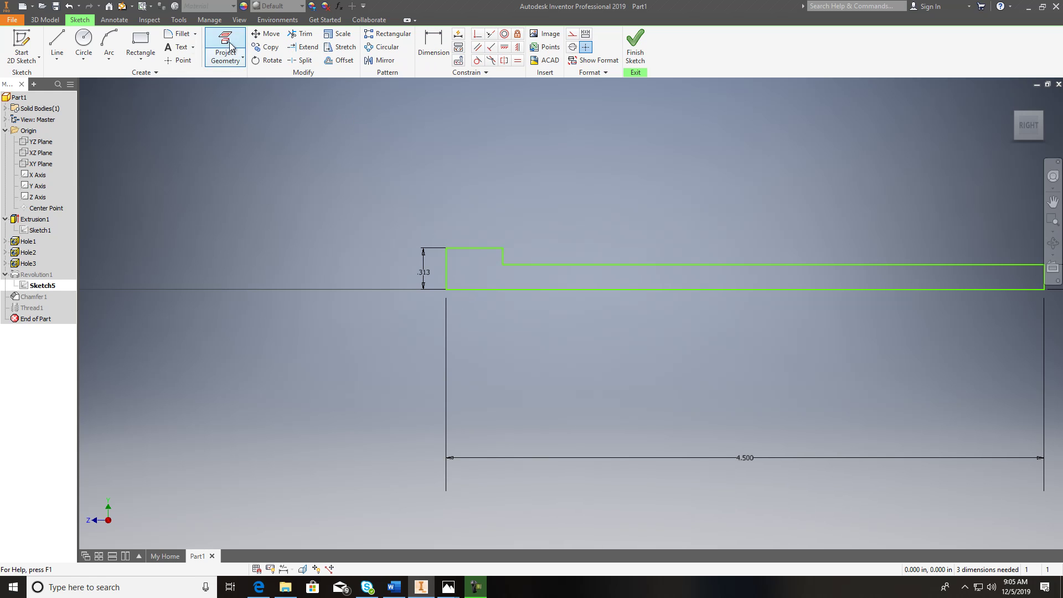
- Draw a three-point arc of about .868 in radius from the head's outer edge to the axis corner of its end face
click(109, 57)
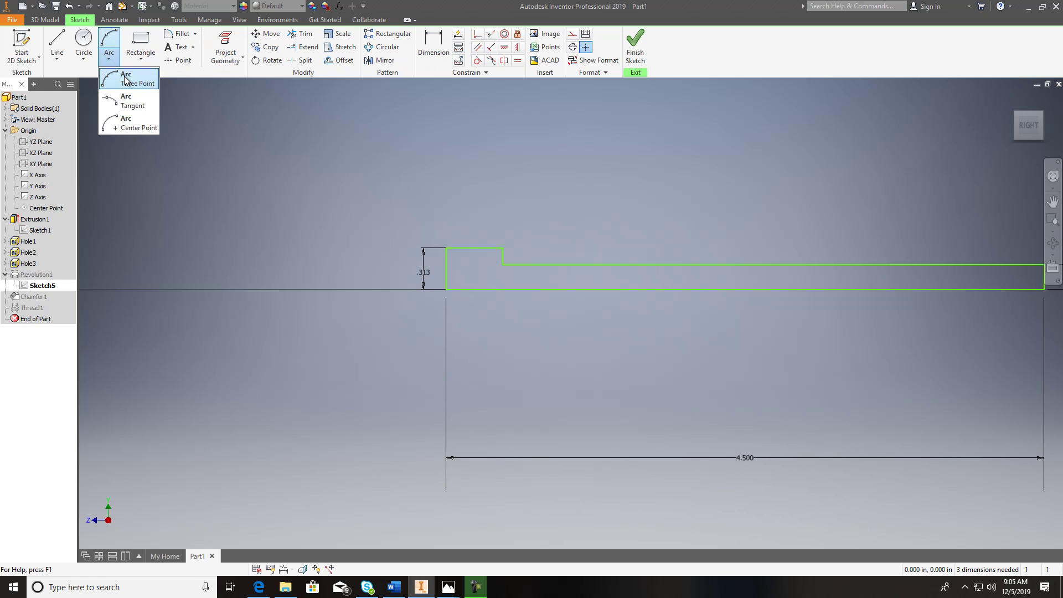
click(130, 82)
scroll(452, 247, up, 5)
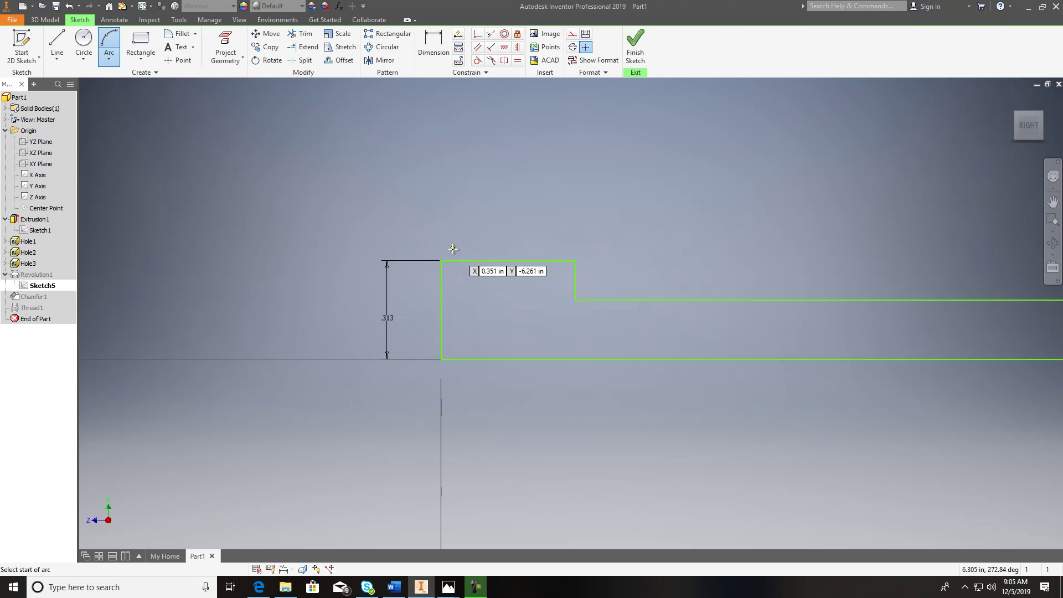
click(458, 270)
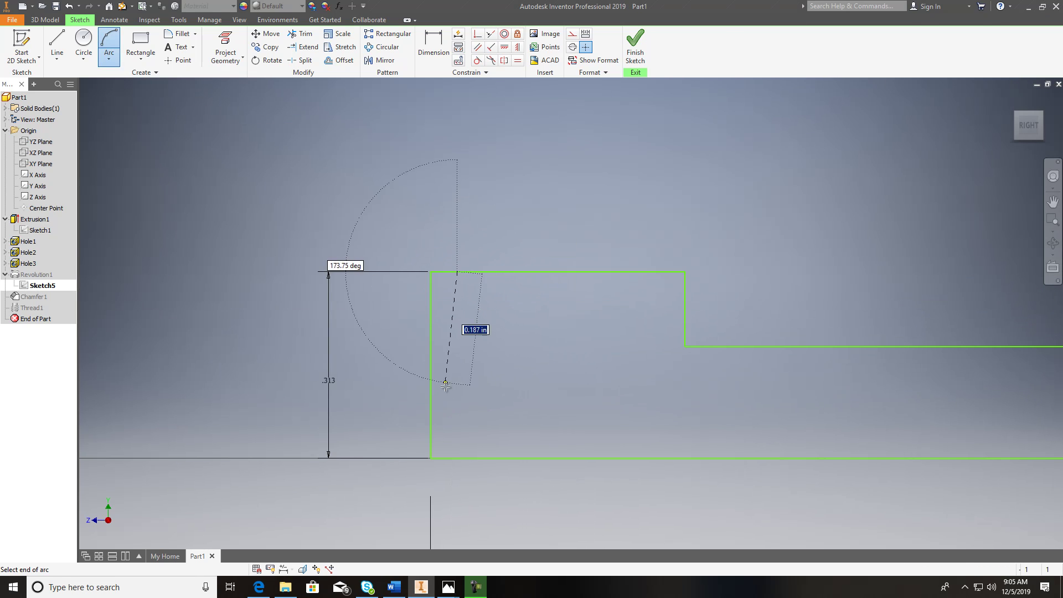
click(432, 457)
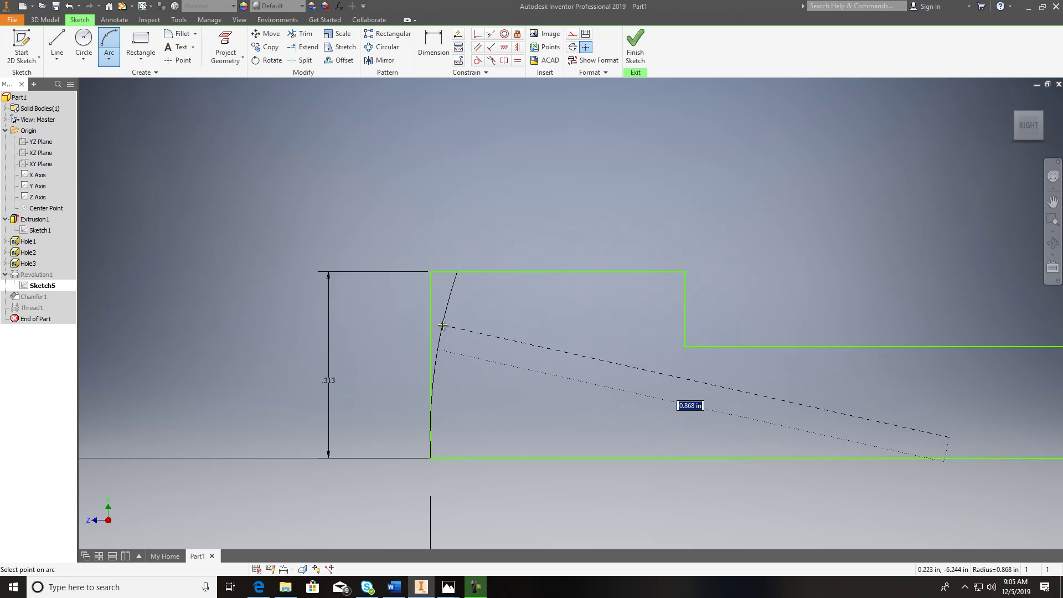
click(444, 326)
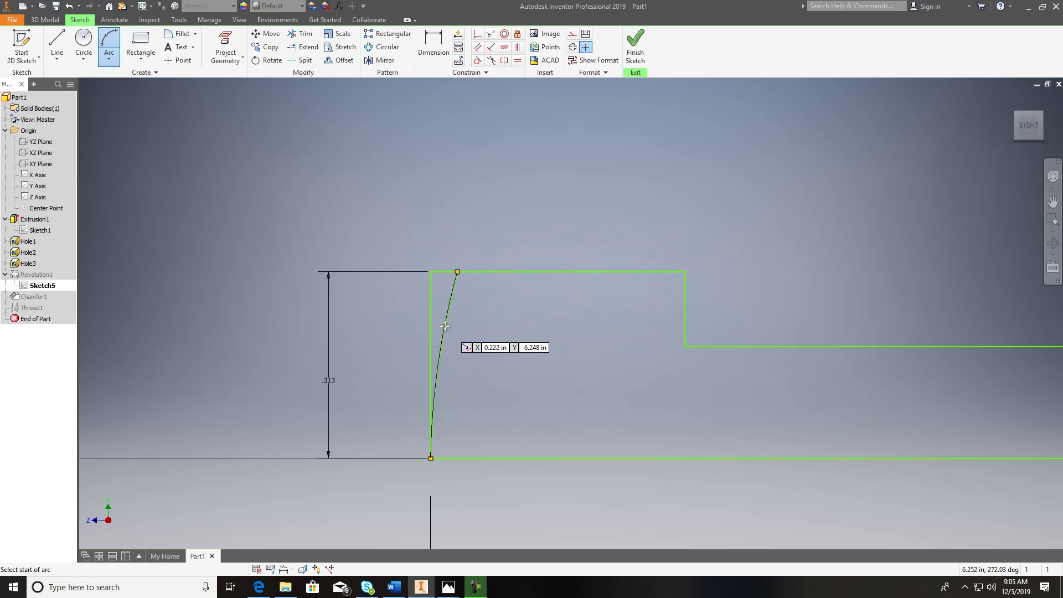
key(Escape)
- Remove the head's leftover corner lines outside the arc and finish the sketch to update the revolved screw
click(299, 34)
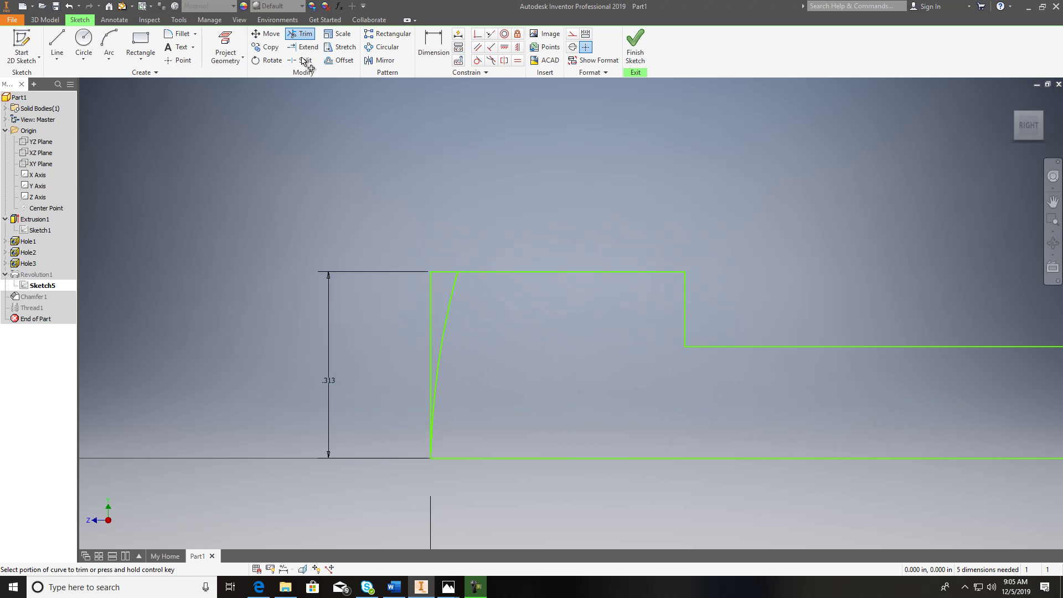
click(440, 272)
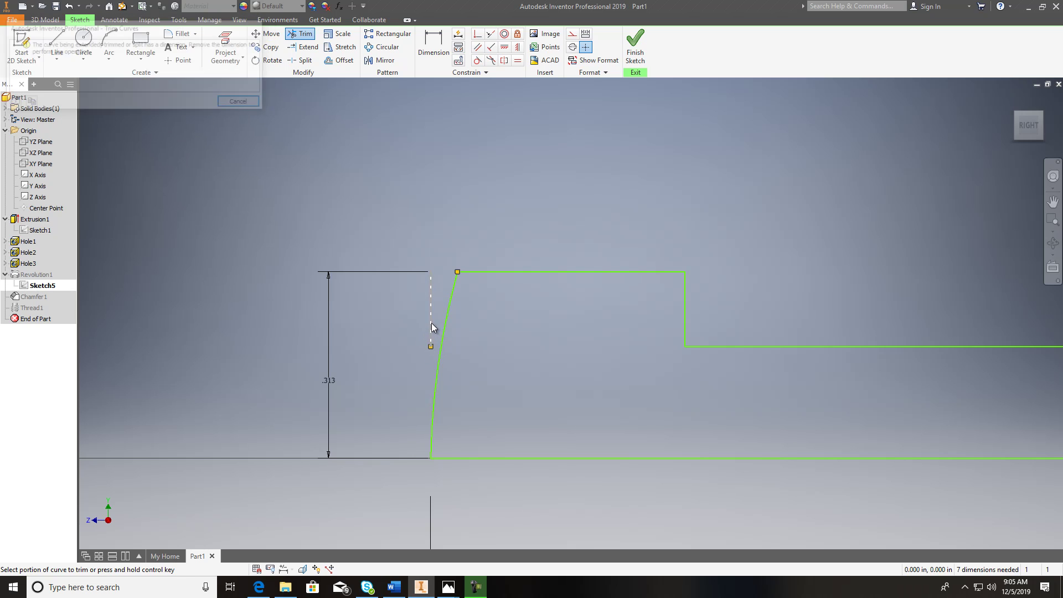
key(Escape)
key(Delete)
scroll(454, 307, down, 3)
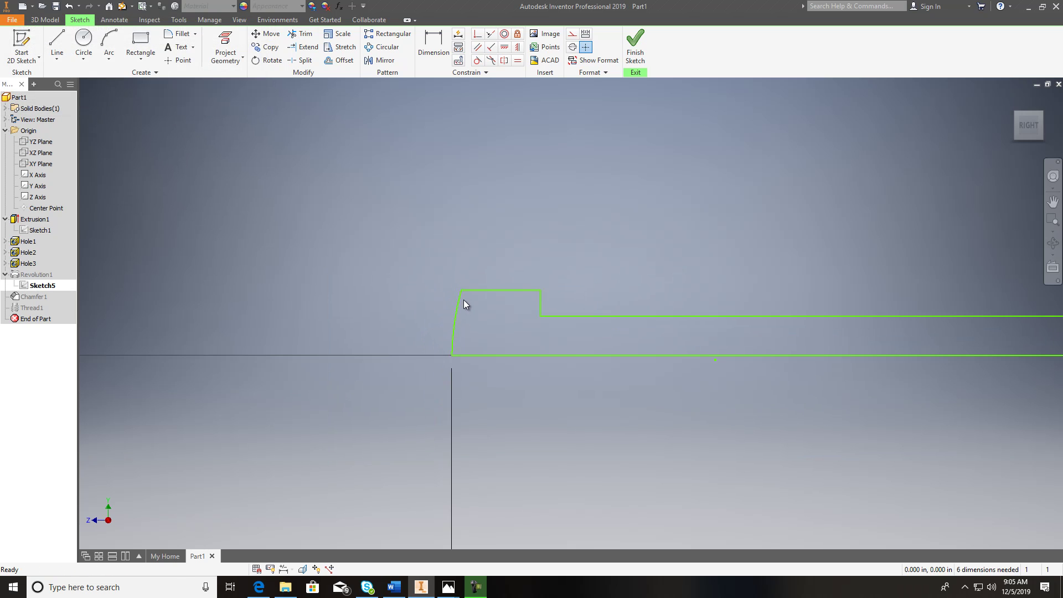
click(644, 47)
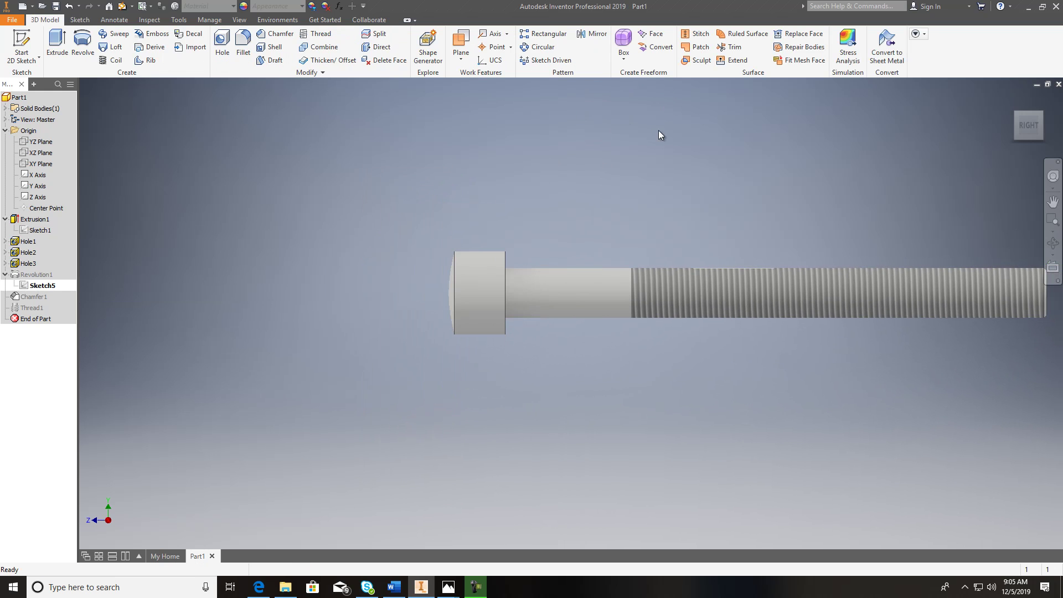
mouse_move(1038, 133)
shift+middle_down()
mouse_move(83, 140)
mouse_move(159, 152)
mouse_move(121, 220)
shift+middle_up()
drag(1010, 251, 1001, 257)
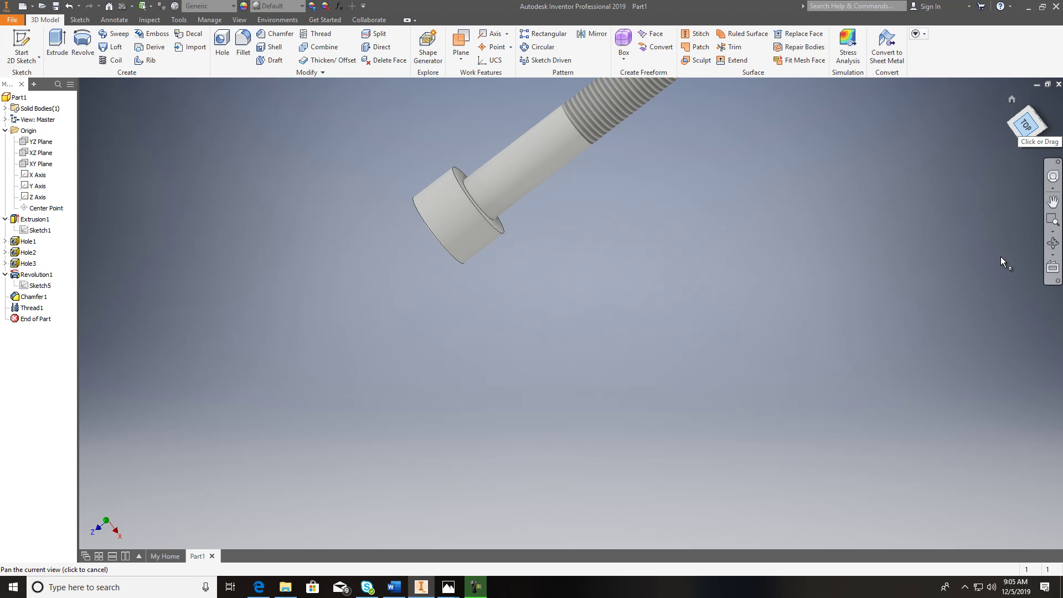
- Switch to Photos and check the button head screw's size in the Final Exam 001.jpg parts list, then return to Inventor
mouse_move(448, 594)
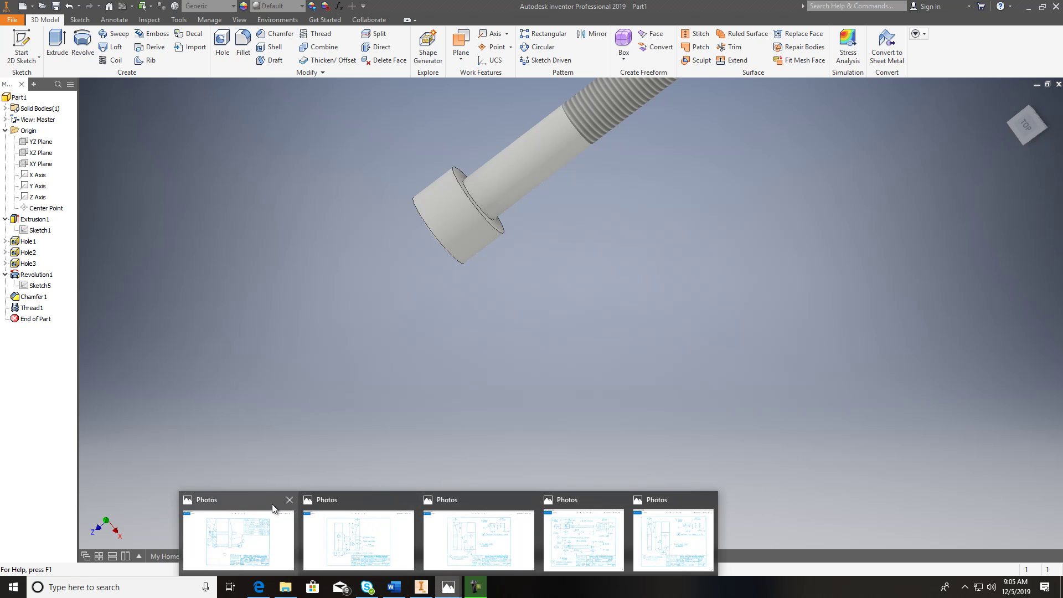
click(264, 529)
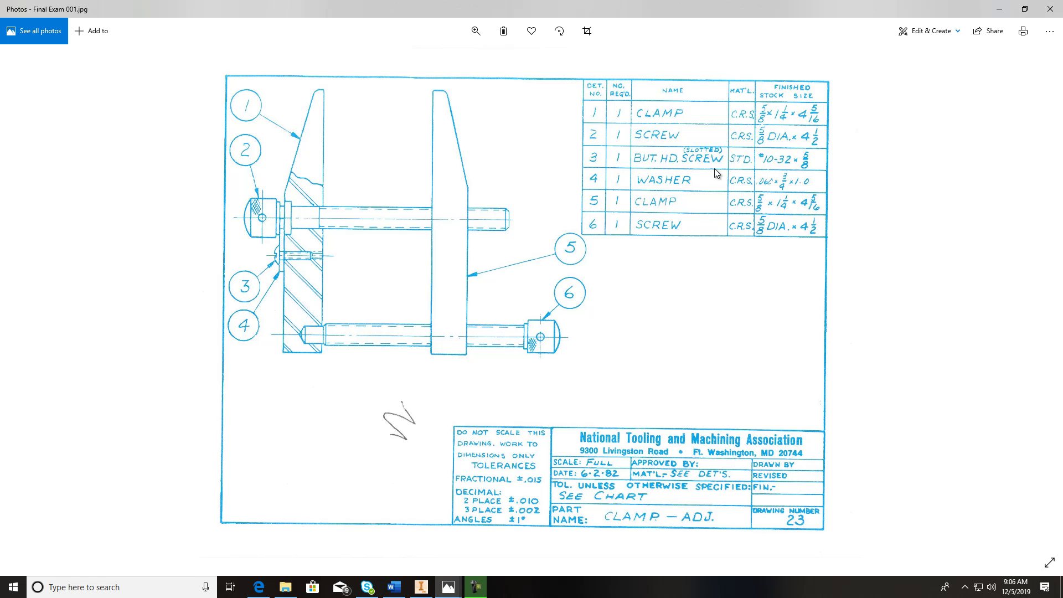
click(427, 588)
- Start a new 2D sketch on the YZ plane for the button head screw
scroll(536, 286, up, 4)
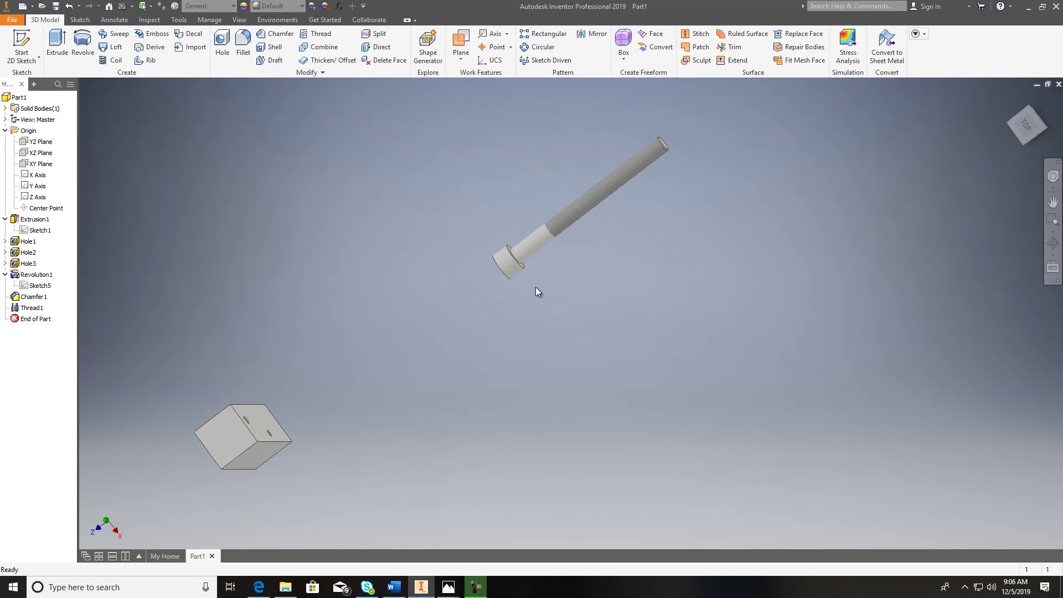
middle_drag(536, 287, 388, 306)
click(23, 57)
click(57, 76)
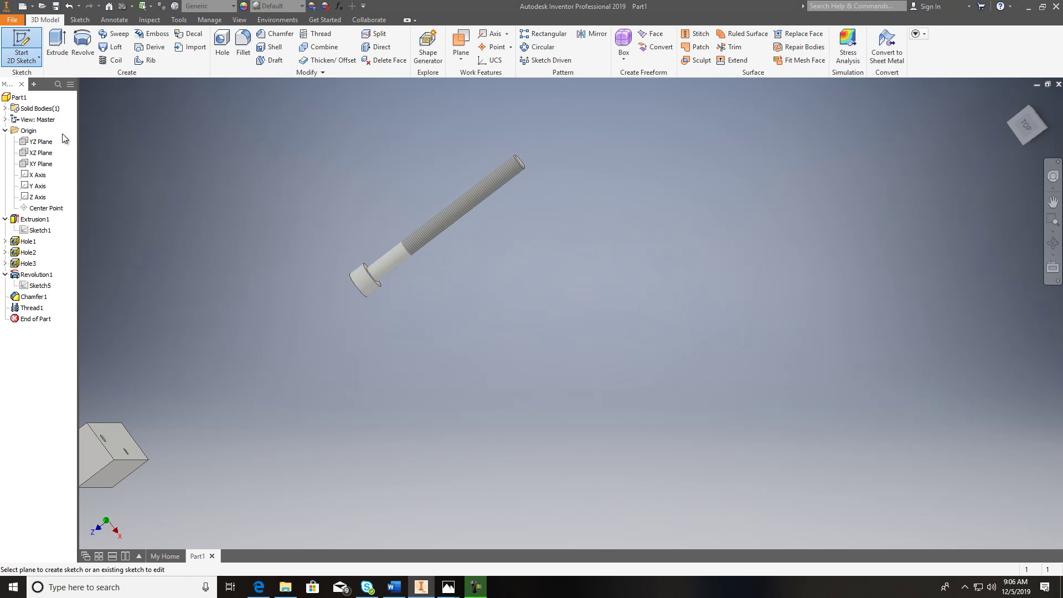
click(32, 61)
click(51, 82)
click(49, 142)
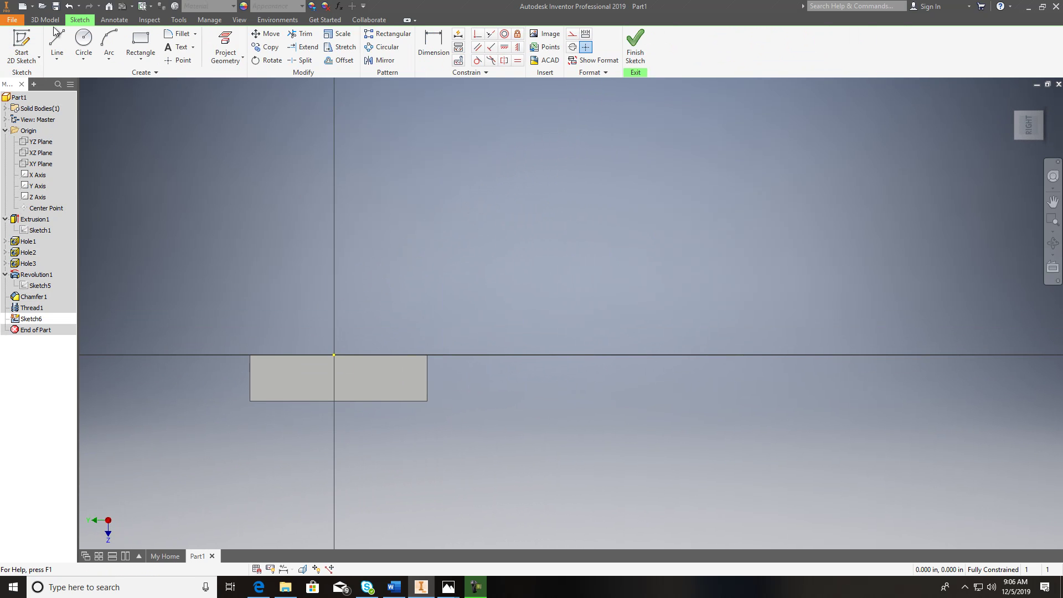
- Draw a .625 in horizontal line for the screw shank and a perpendicular .191/2 in line at its end
click(57, 40)
scroll(356, 258, up, 3)
scroll(356, 257, down, 7)
click(353, 246)
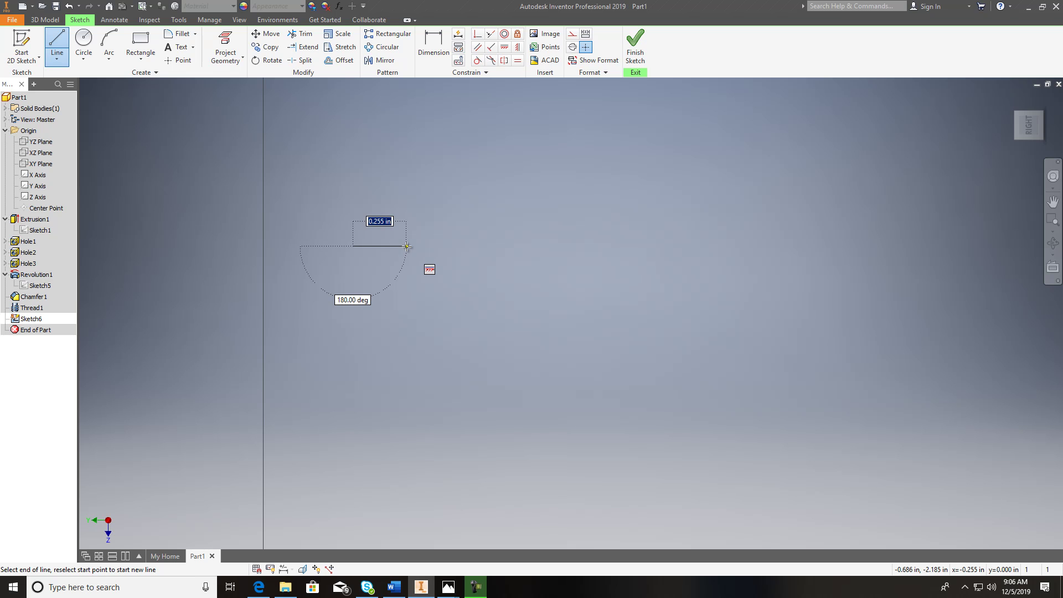
text(.625)
key(Return)
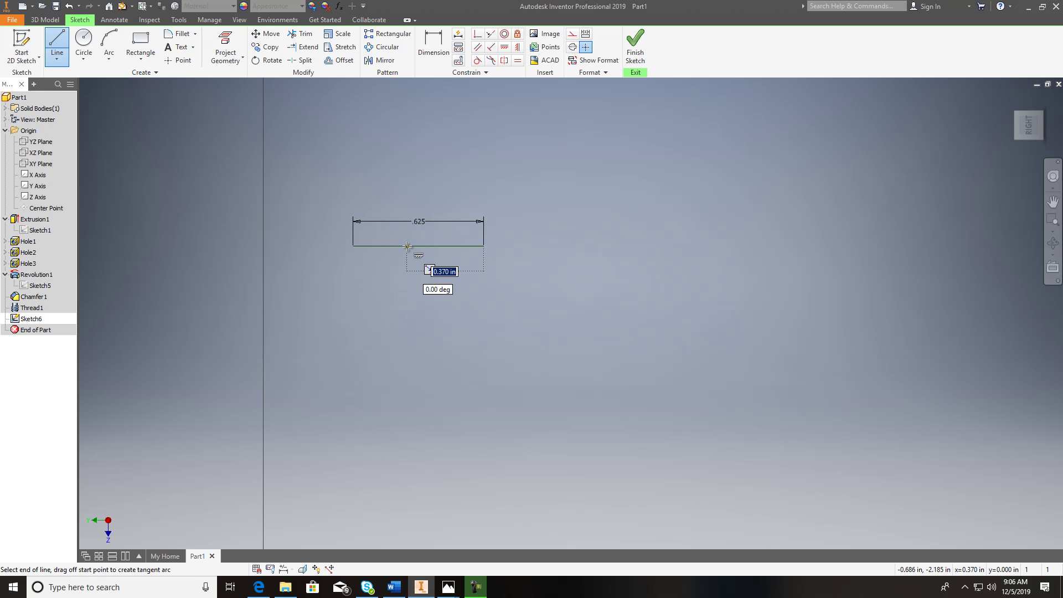
scroll(468, 232, down, 6)
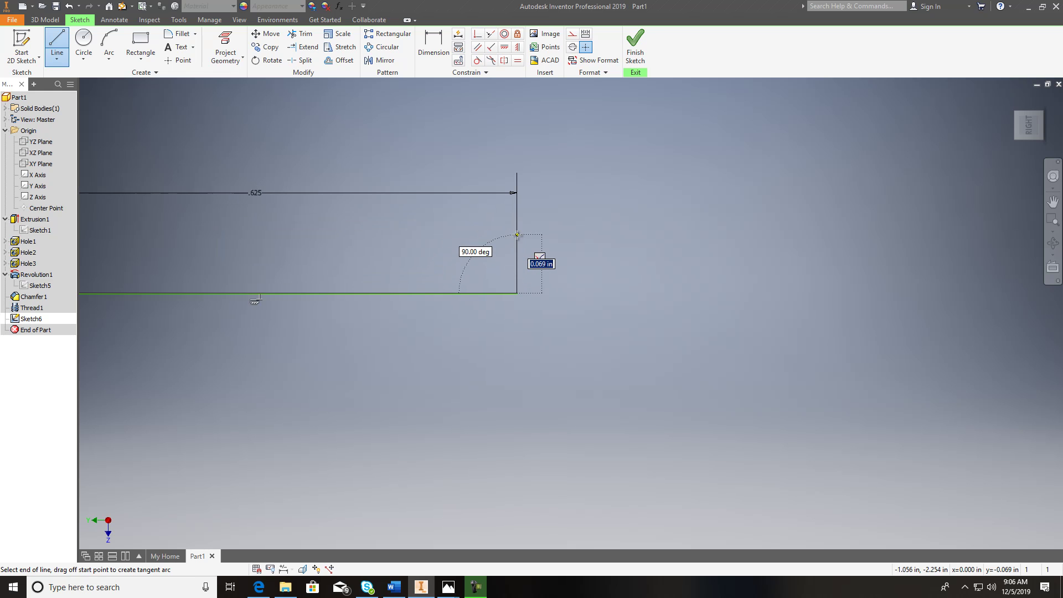
text(.191/2)
key(Return)
key(Home)
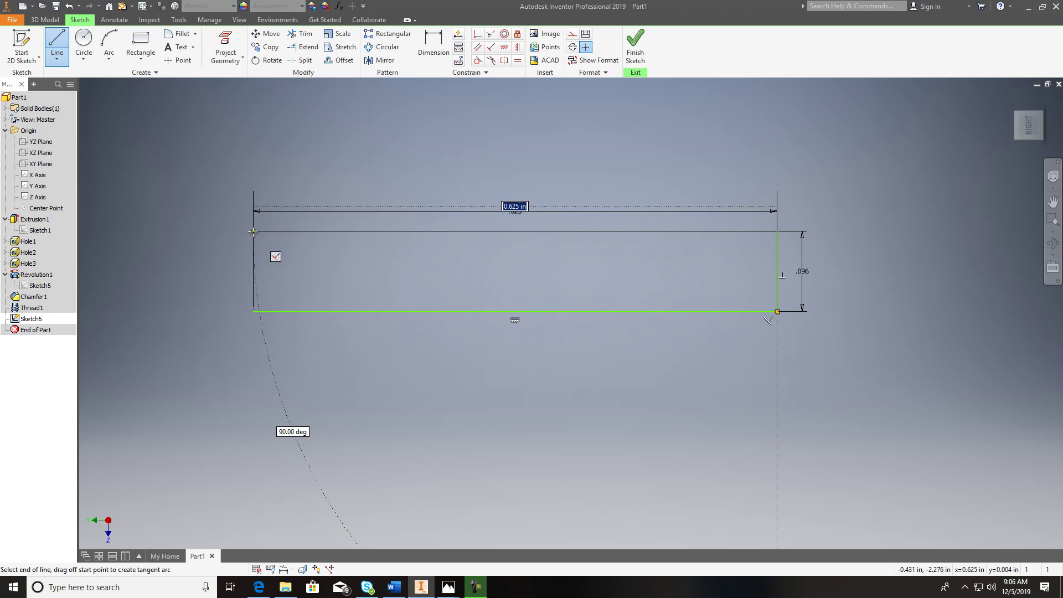
- Draw the shank's parallel edge back level with the first line's start, and add a short perpendicular line for the head's underside
click(253, 231)
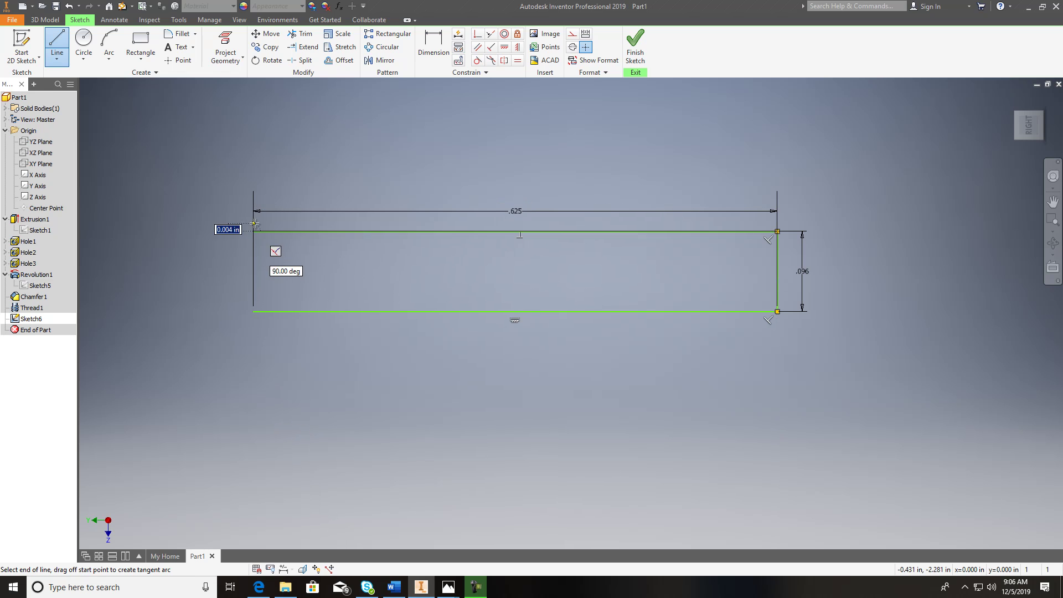
click(253, 195)
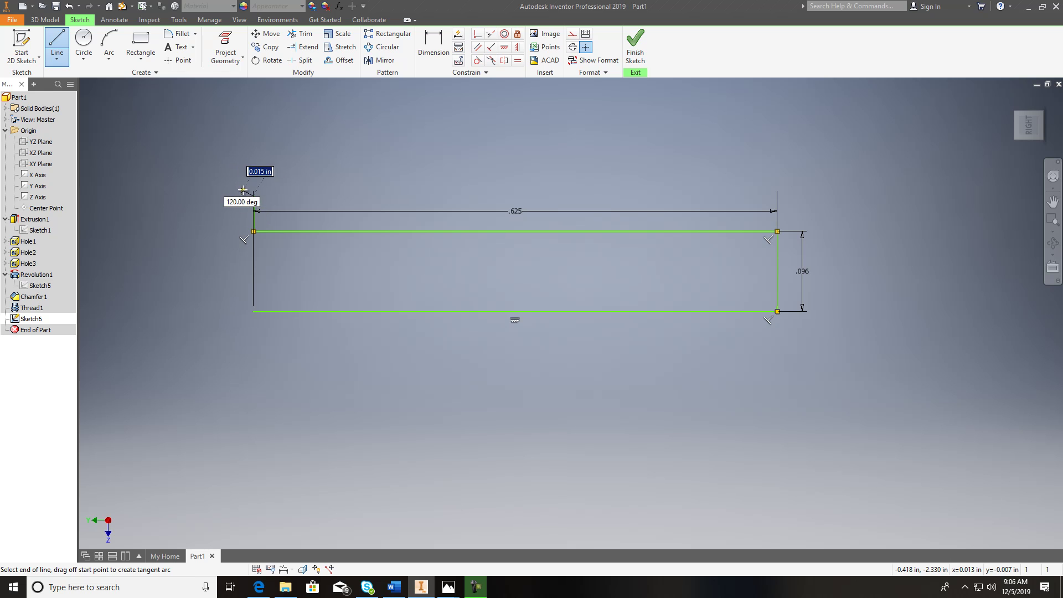
key(Escape)
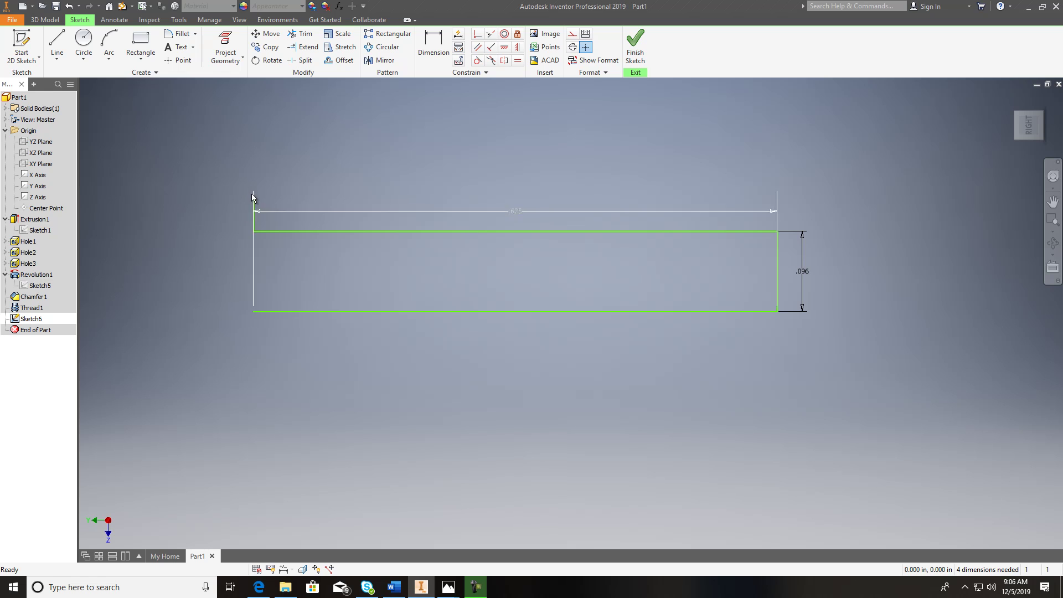
- Draw a line about 0.004 in long from the end of the head's underside line, parallel to the shank and pointing away from it
click(57, 44)
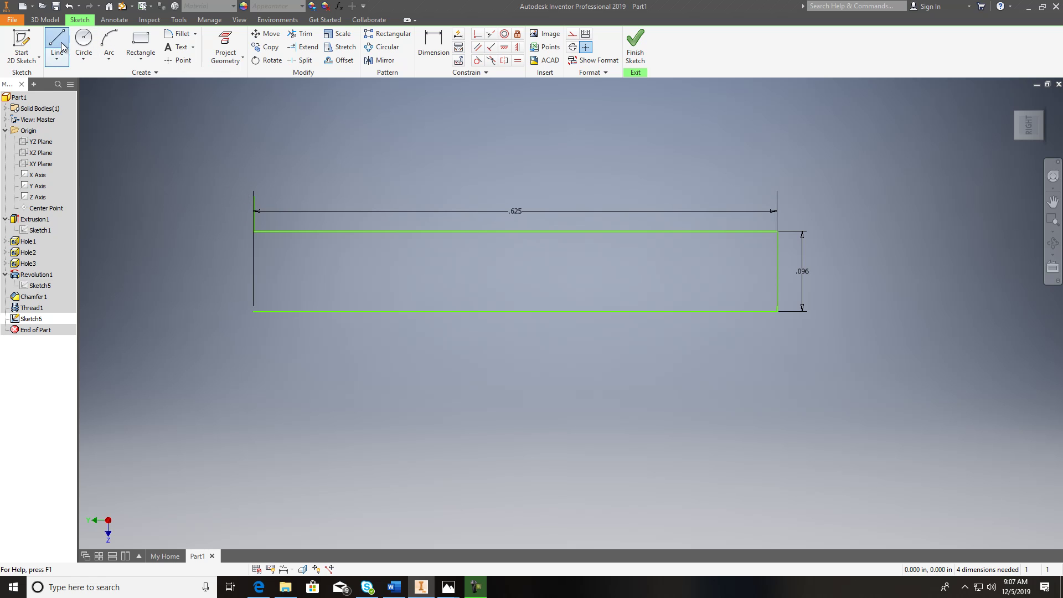
click(253, 195)
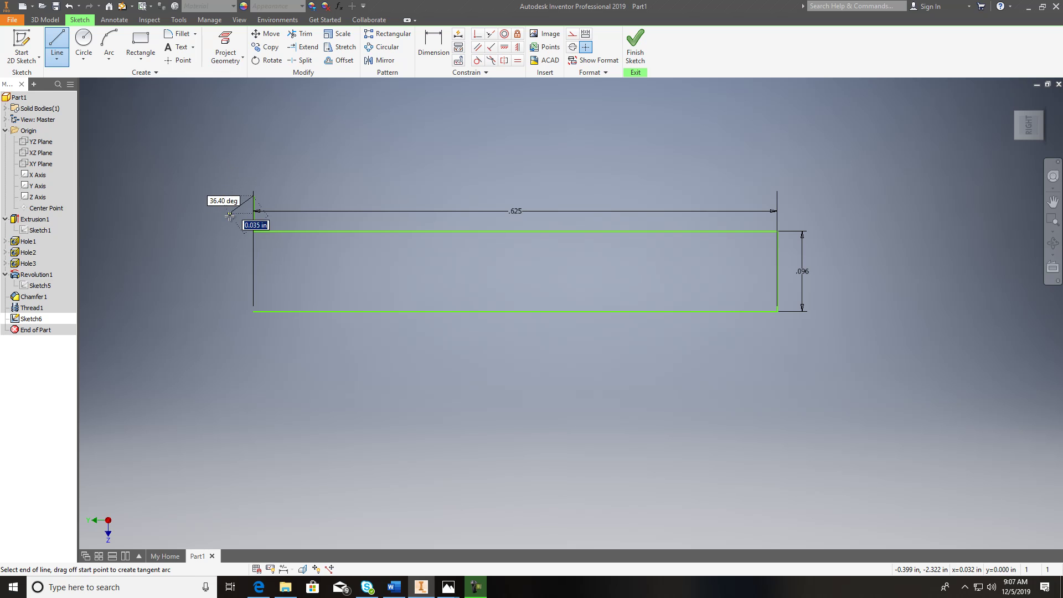
scroll(254, 191, up, 10)
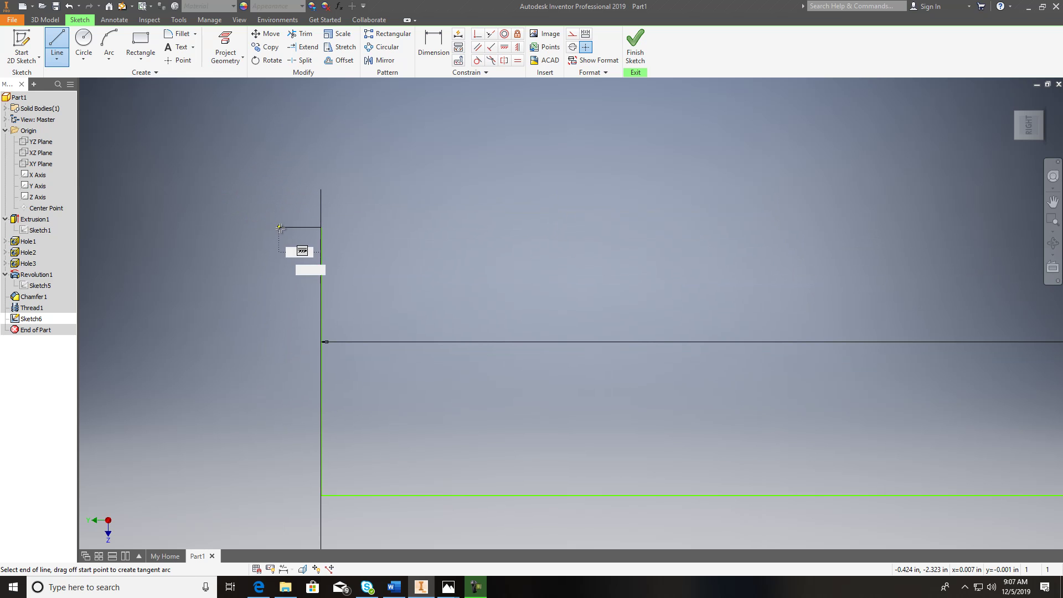
click(299, 227)
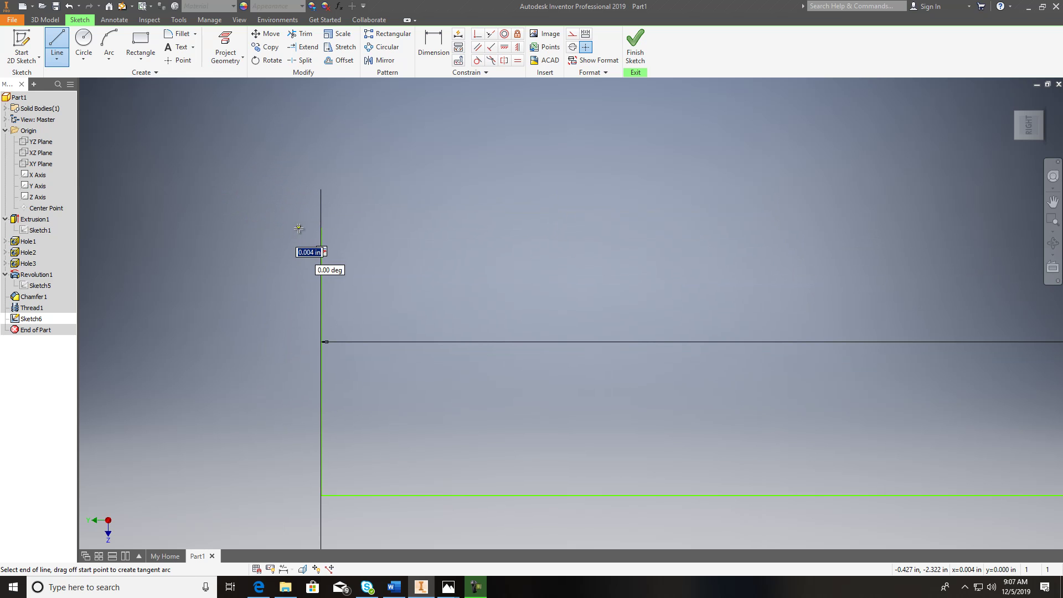
key(Escape)
scroll(225, 164, down, 5)
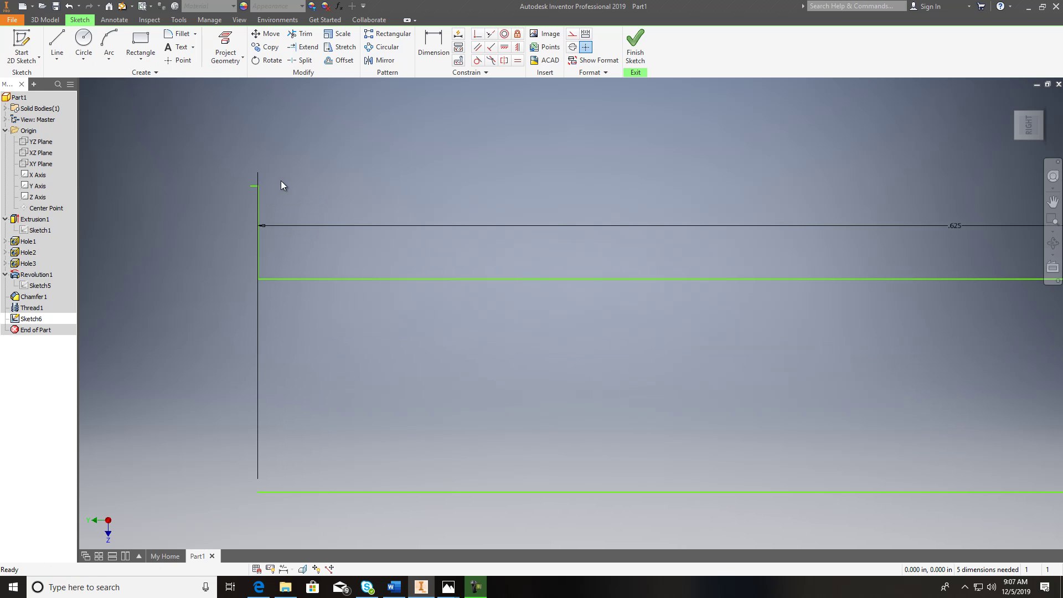
middle_drag(289, 181, 273, 149)
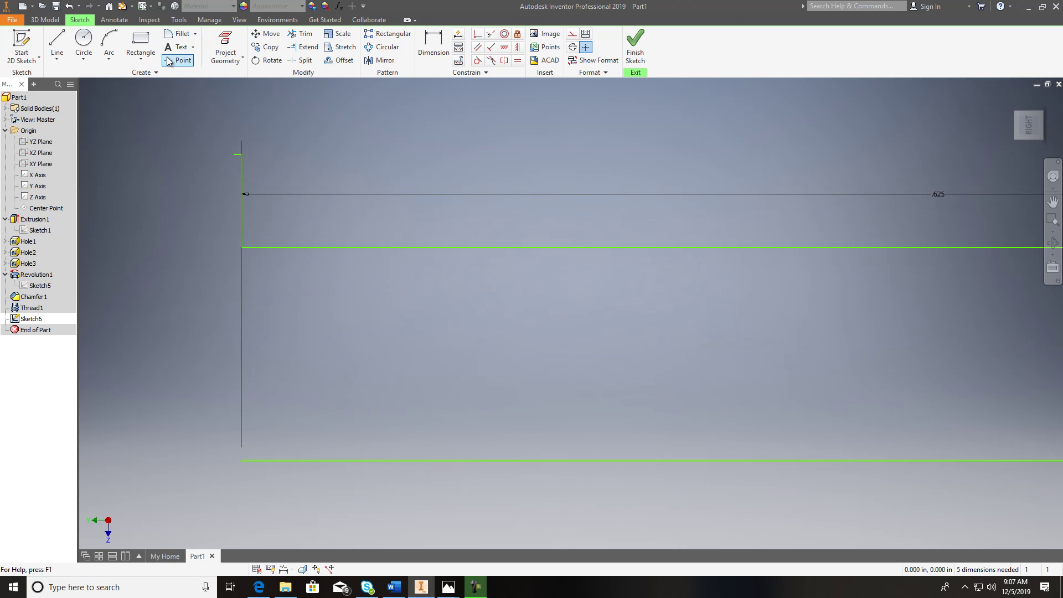
- Draw a three-point arc of about 0.261 in radius for the head's dome, from the short rim line's end to the level of the shank's axis line
click(117, 40)
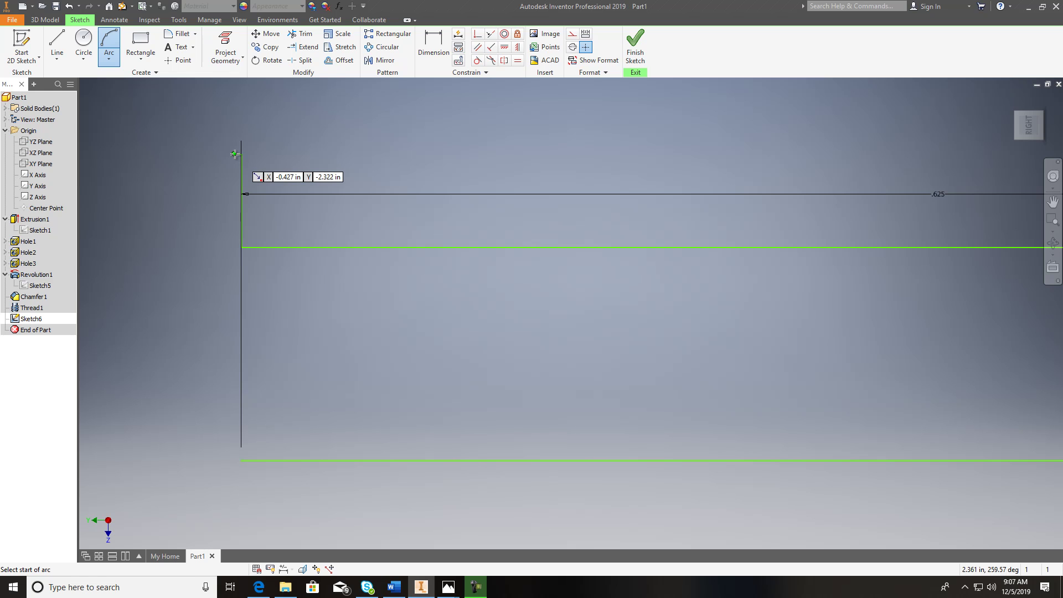
click(234, 154)
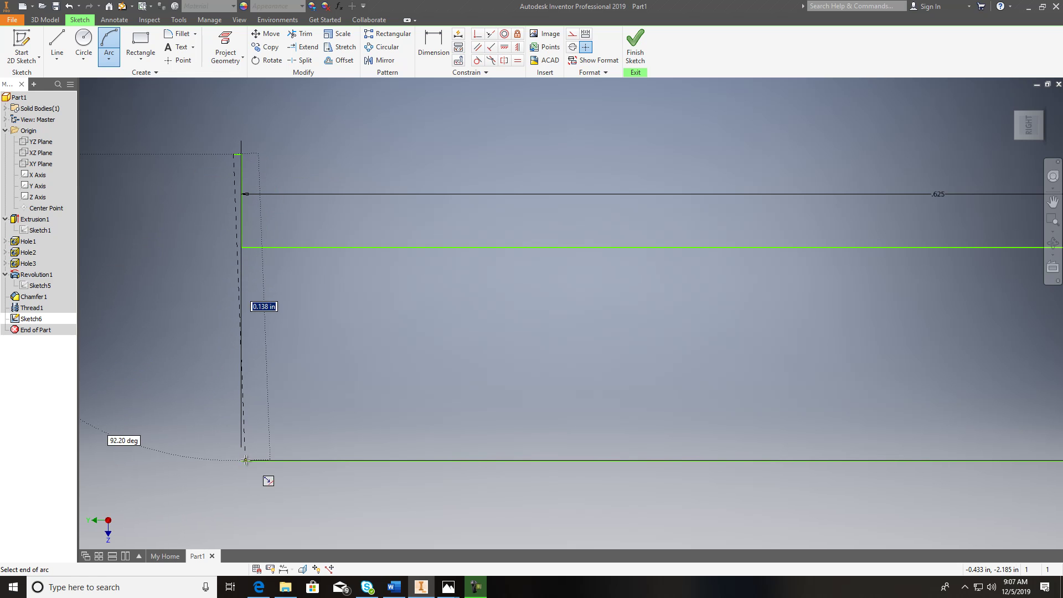
click(169, 462)
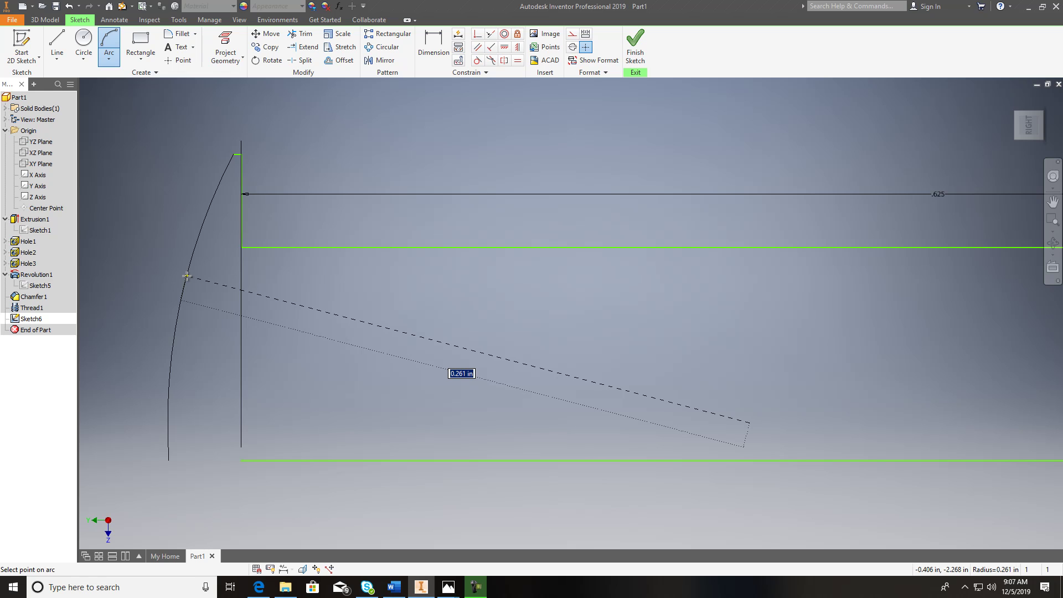
click(186, 276)
key(Escape)
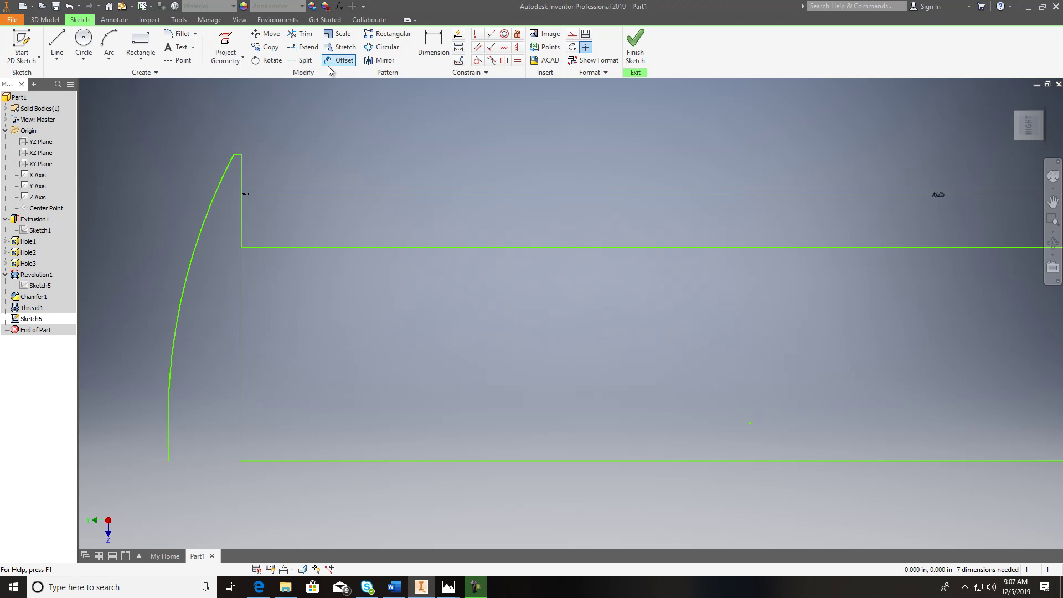
- Replace the shank's axis line with one from the dome arc's end to the shank's far end, and finish the sketch
click(314, 48)
click(287, 459)
click(258, 460)
key(Delete)
scroll(307, 478, up, 8)
middle_drag(307, 478, 274, 384)
click(57, 47)
click(259, 423)
click(479, 423)
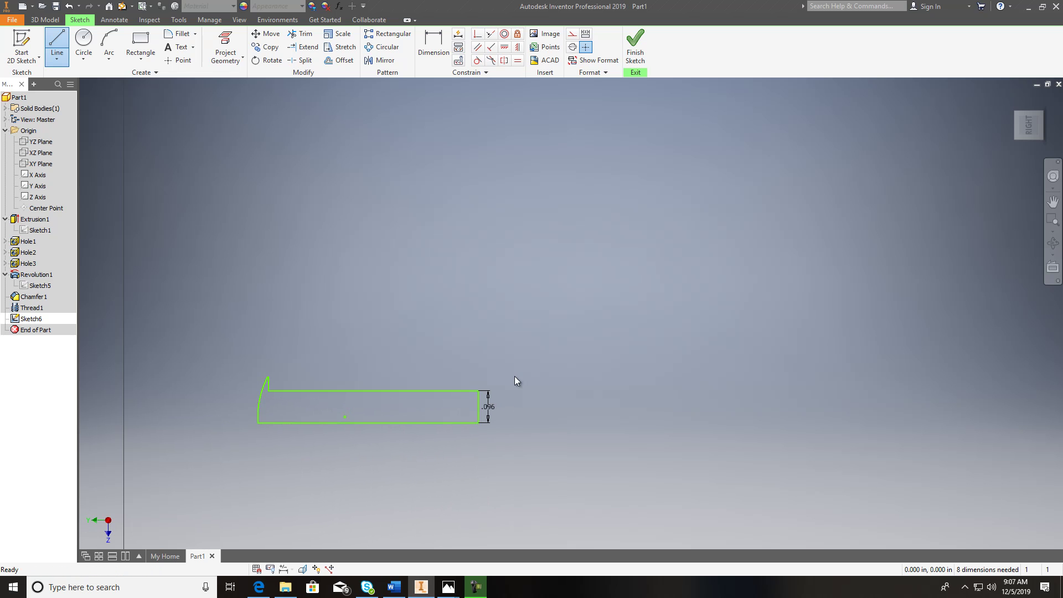
key(Escape)
click(635, 43)
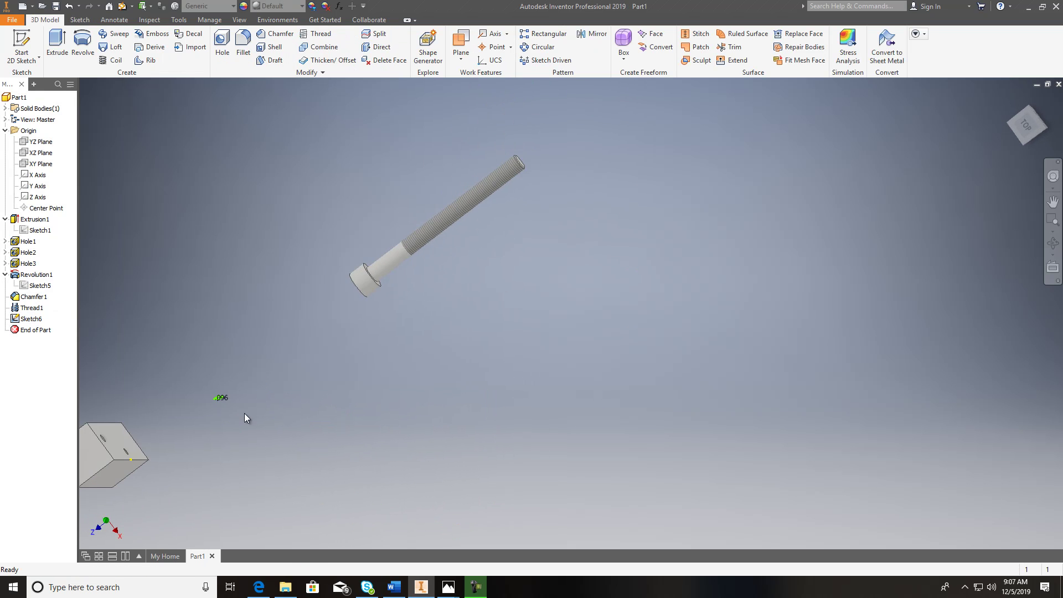
- Revolve the screw profile with Full extents about its axis line to create the button head screw
click(1024, 128)
drag(1022, 128, 1024, 120)
middle_drag(673, 398, 824, 196)
click(82, 41)
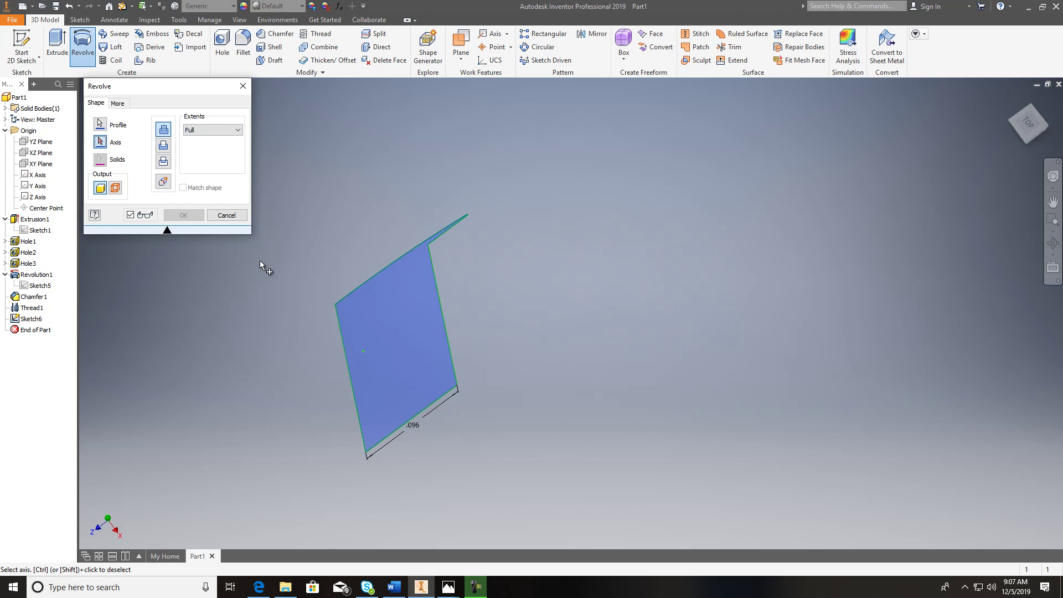
click(338, 327)
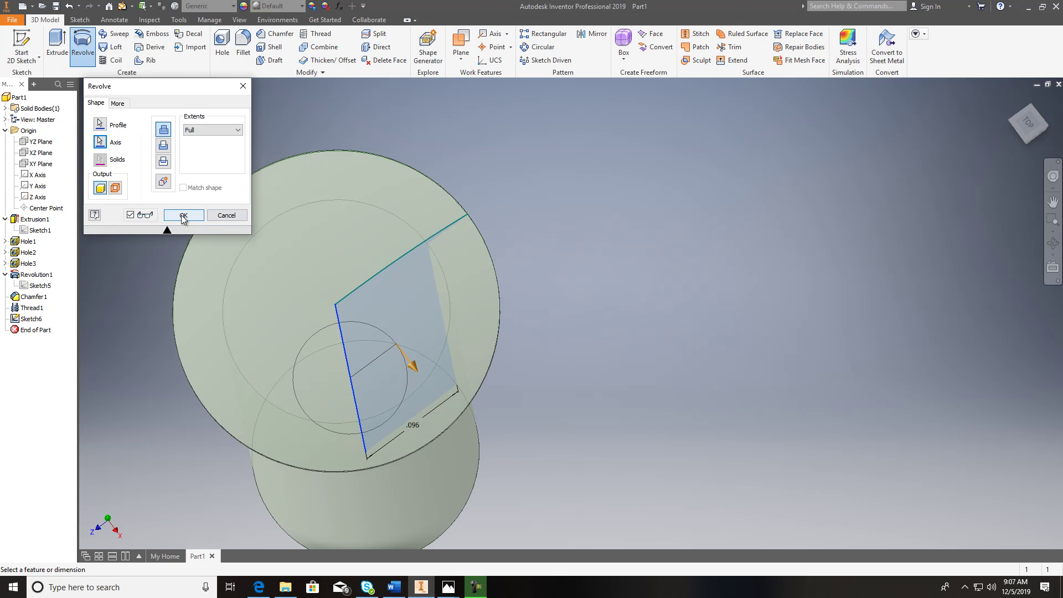
click(184, 215)
- Open the revolved button head screw's sketch for editing and delete the dome arc
drag(1027, 133, 864, 499)
middle_drag(873, 395, 644, 144)
scroll(271, 158, down, 5)
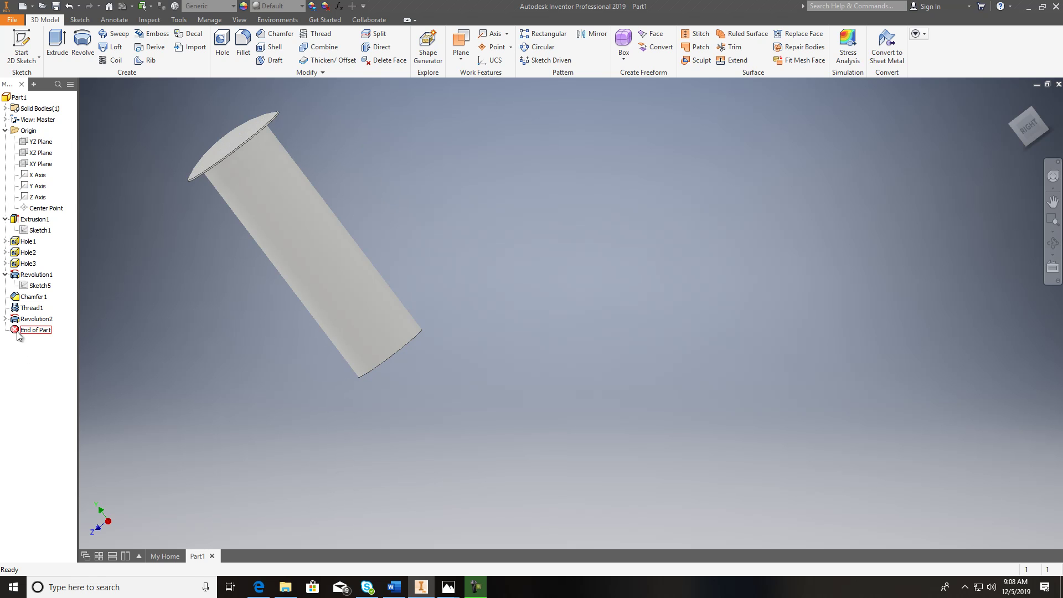
click(5, 319)
double_click(40, 329)
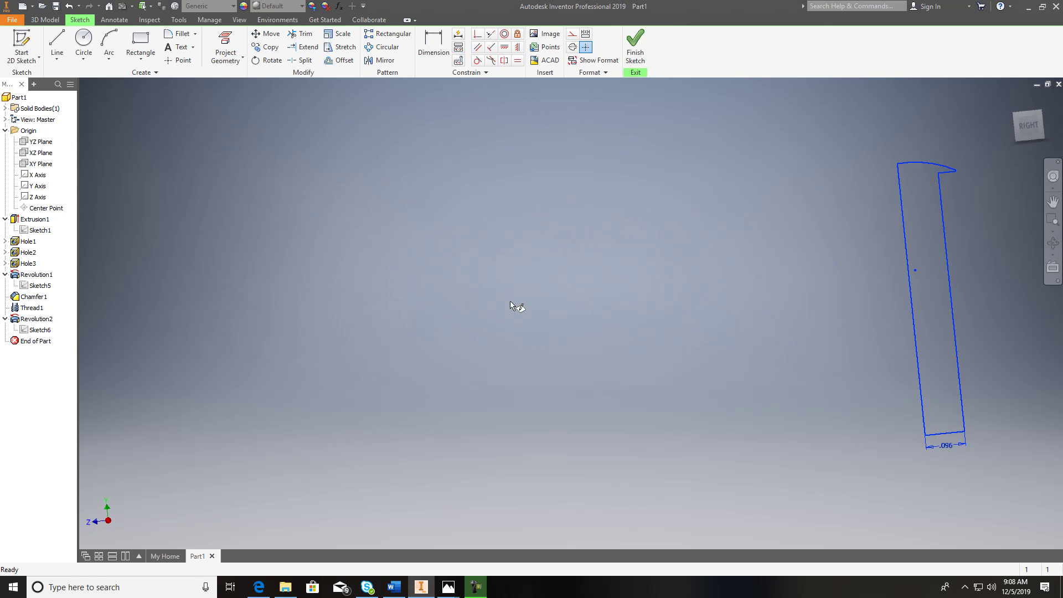
middle_drag(738, 322, 498, 334)
scroll(592, 255, up, 6)
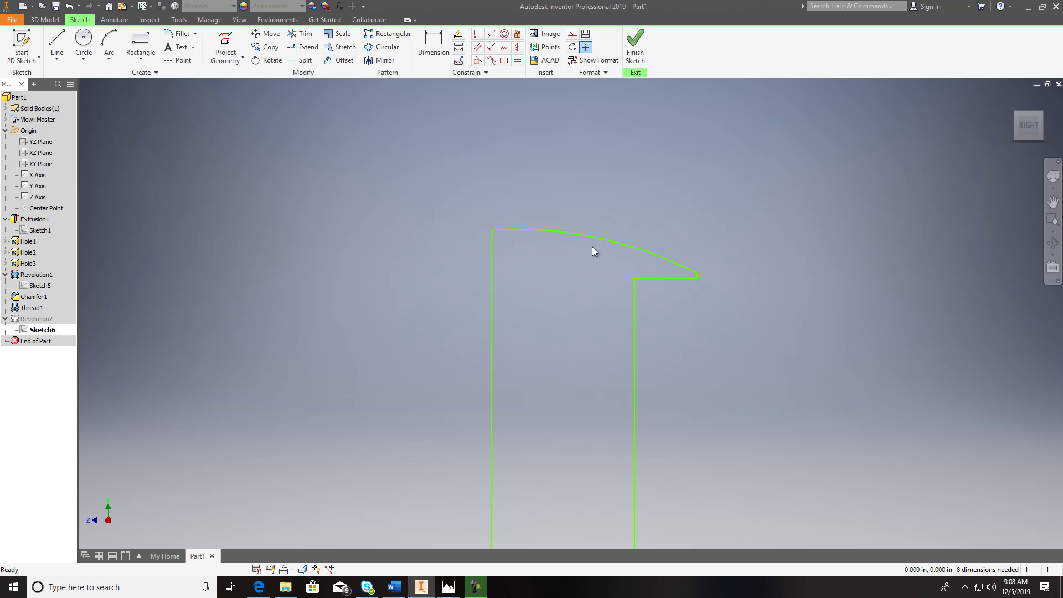
mouse_move(492, 229)
mouse_down()
mouse_move(492, 200)
mouse_move(491, 232)
mouse_up()
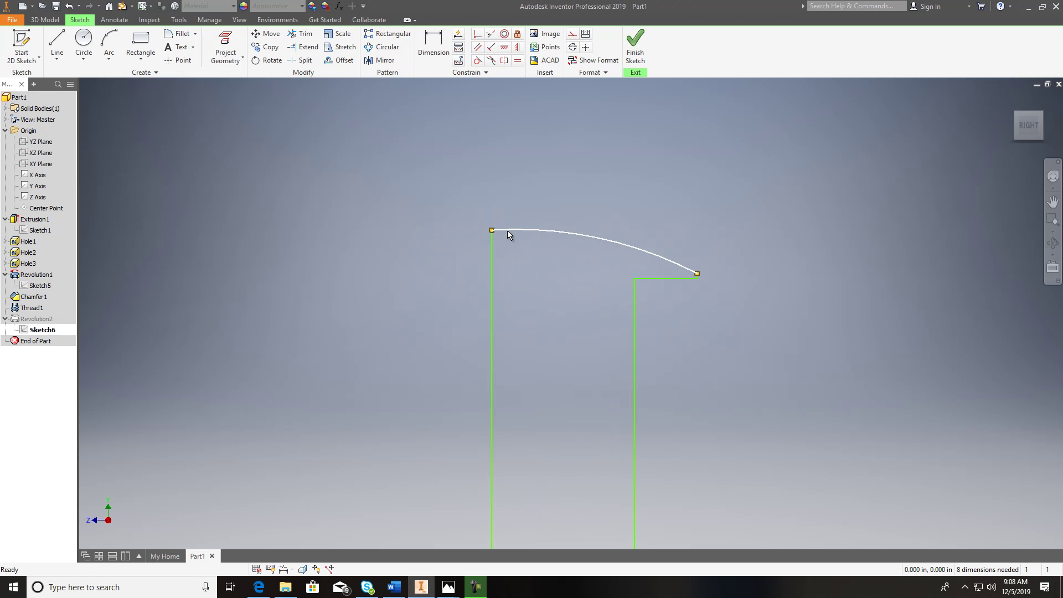
key(Delete)
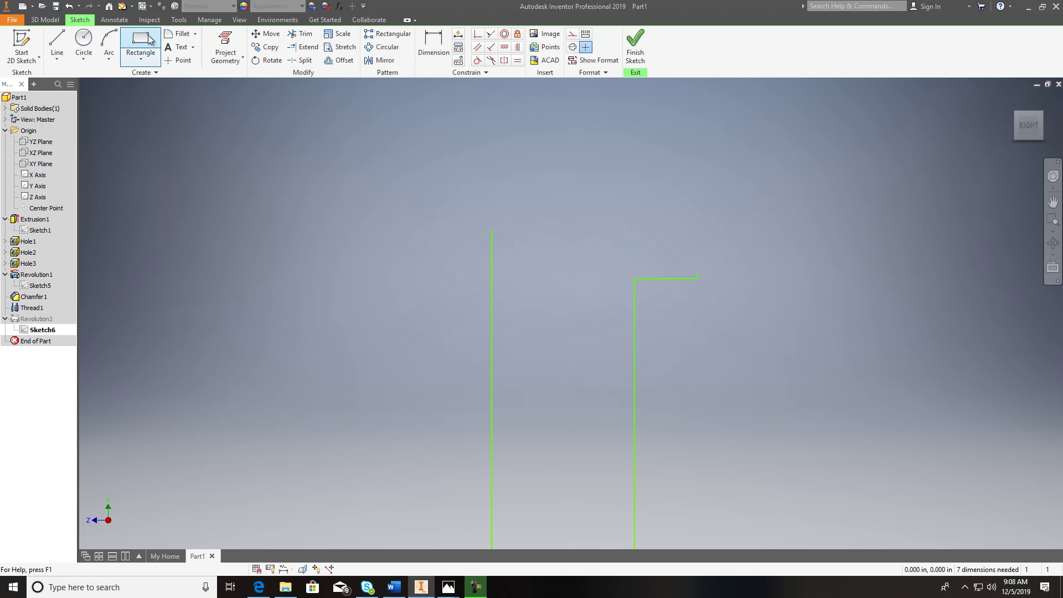
- Draw a taller three-point dome arc from the rim line's end to a point above the axis line
click(109, 43)
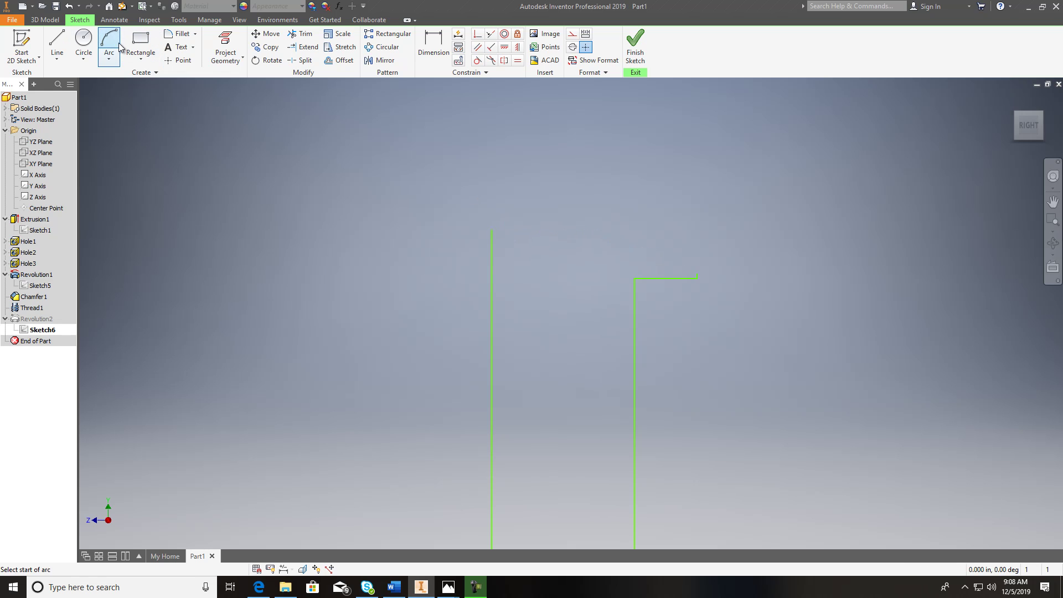
click(697, 274)
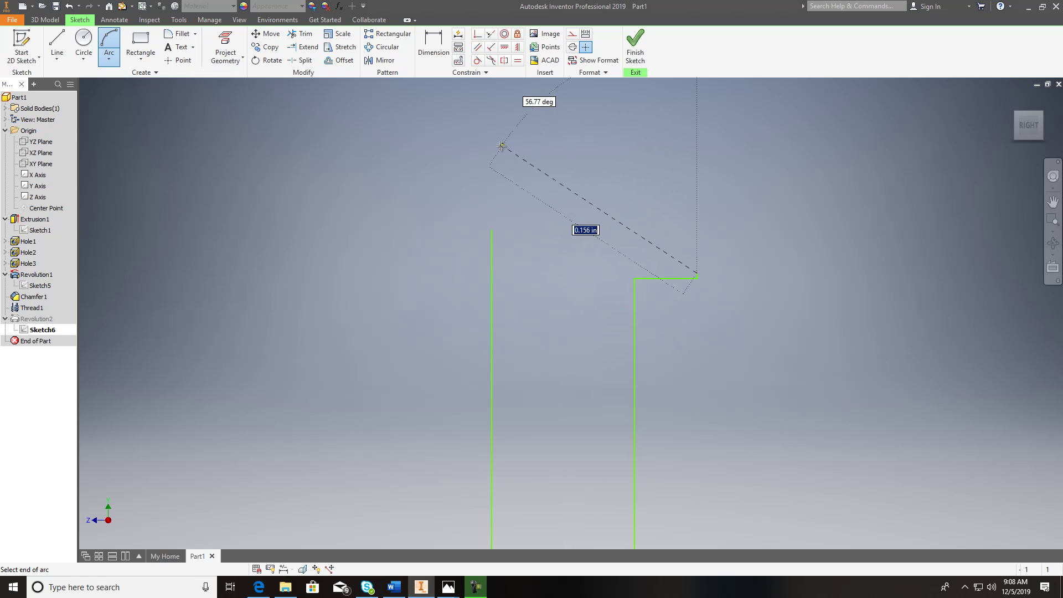
click(491, 160)
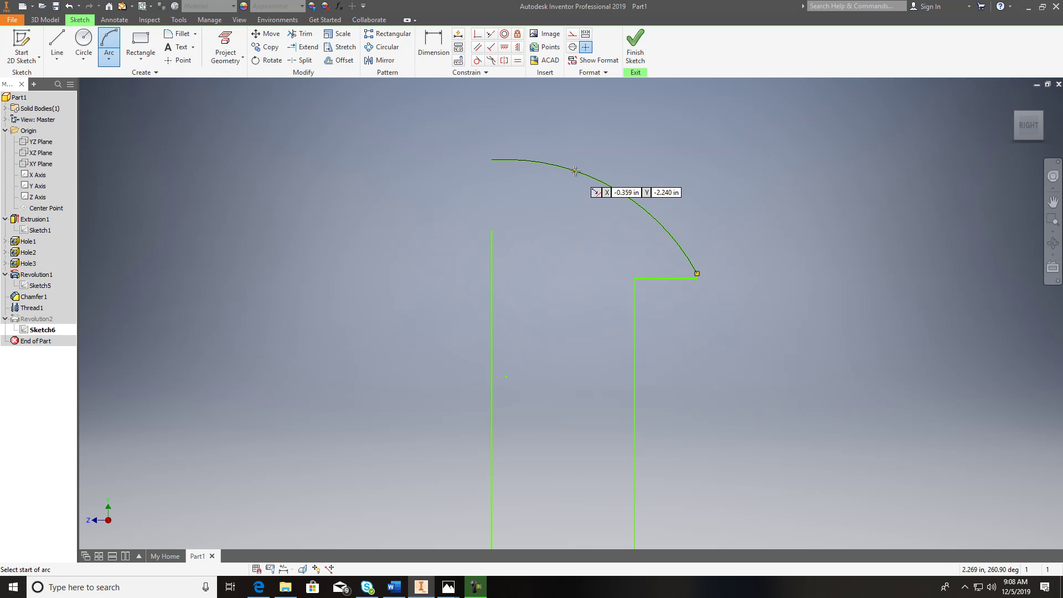
click(615, 188)
key(Escape)
- Replace the axis line with one from the taller dome arc's end to the shank's far end, and try to finish the sketch
click(493, 258)
key(Delete)
key(l)
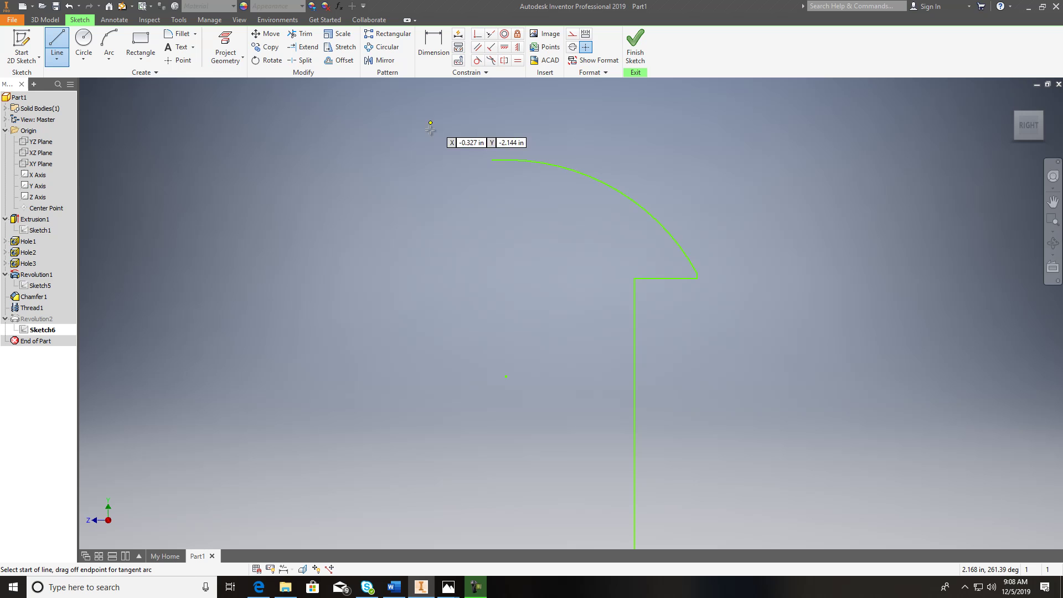
click(493, 160)
scroll(491, 230, down, 3)
scroll(492, 229, up, 5)
scroll(491, 229, up, 3)
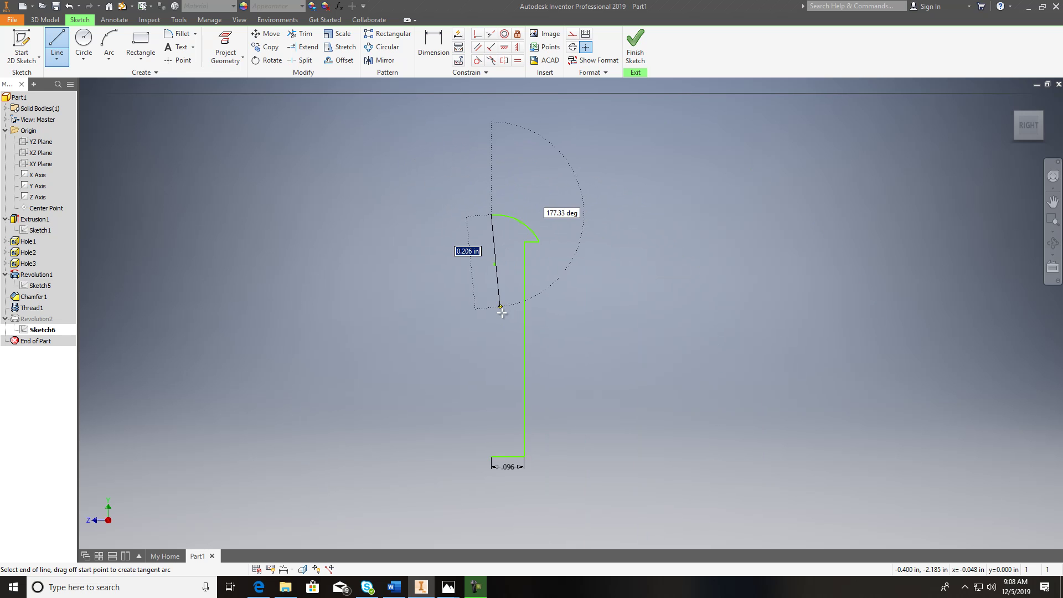
click(491, 455)
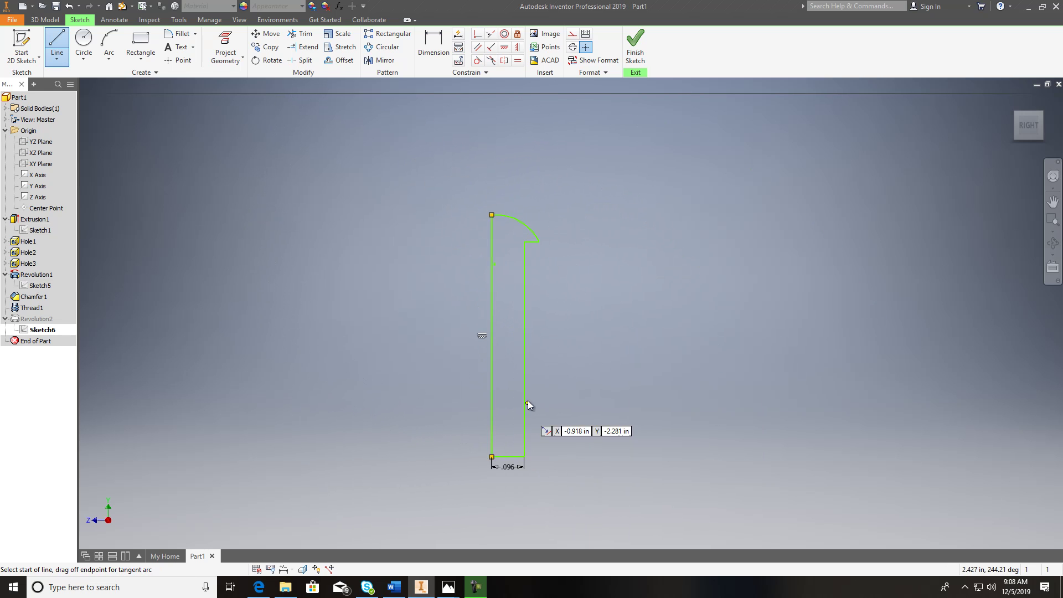
key(Escape)
click(629, 69)
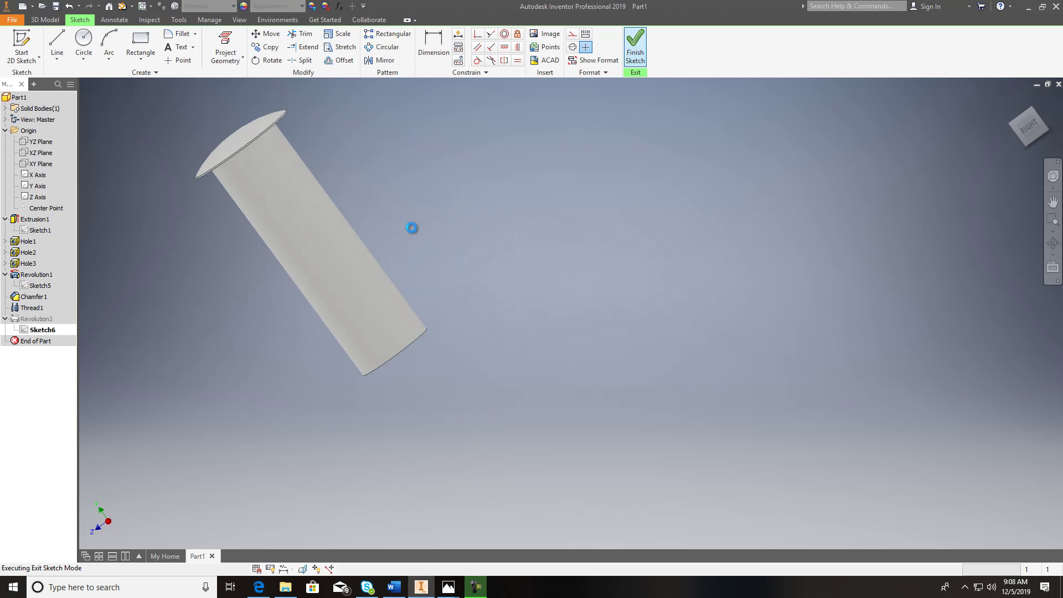
click(213, 103)
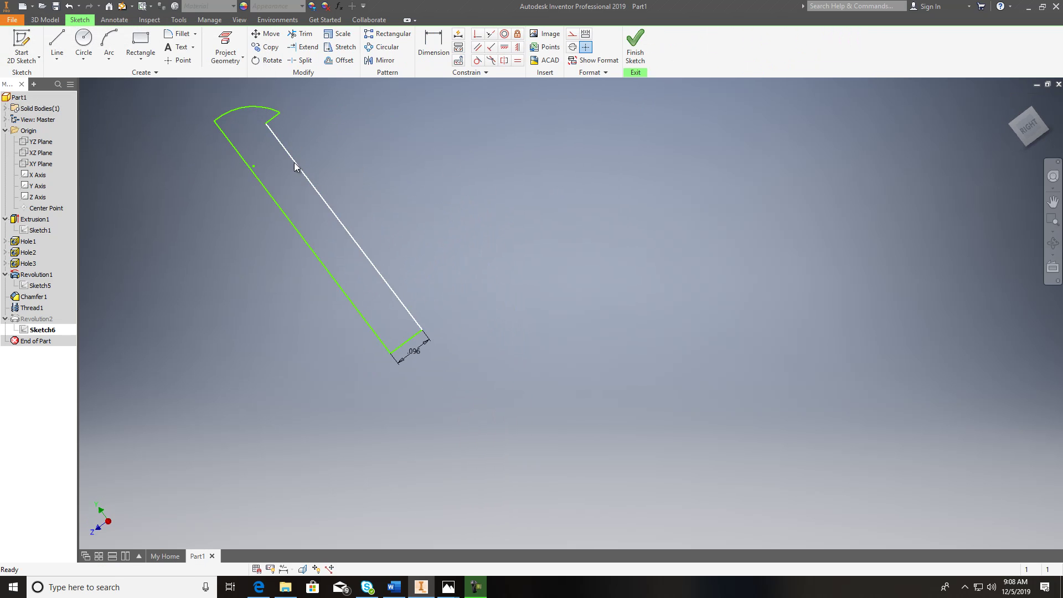
- Inspect the taller head profile up close, retry finishing the sketch, and cancel the exit
scroll(278, 227, down, 5)
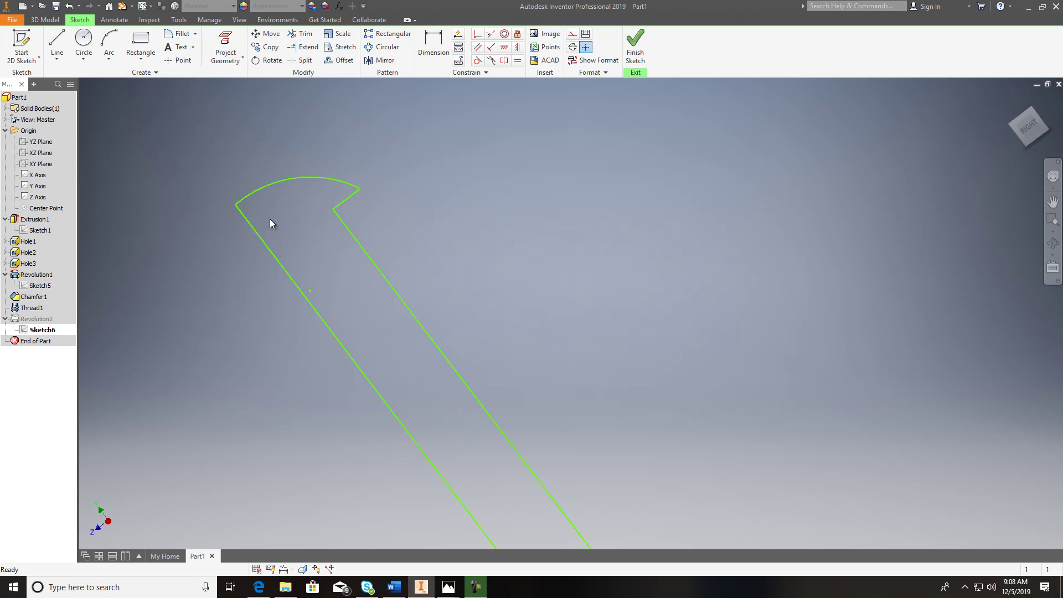
scroll(514, 182, up, 2)
scroll(591, 156, down, 3)
scroll(603, 180, up, 1)
click(635, 46)
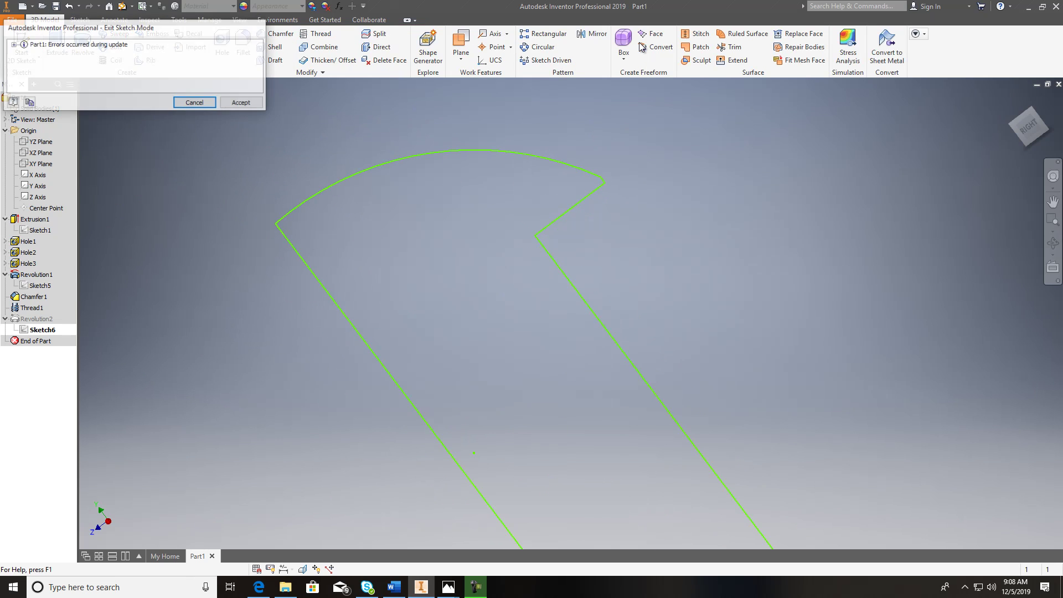
click(191, 104)
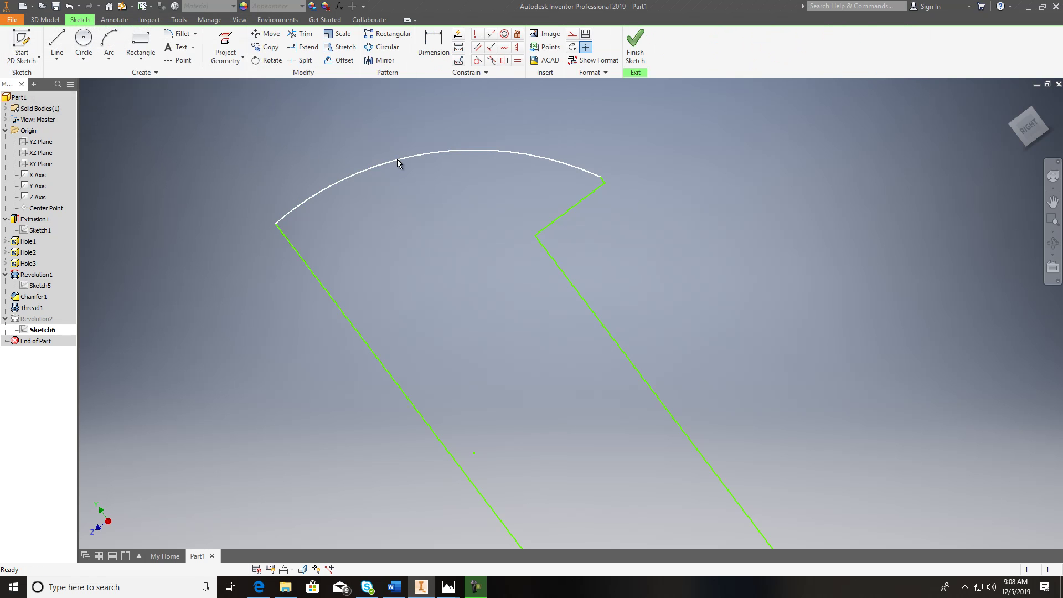
- Undo the axis line and dome arc changes in the screw sketch and finish the sketch
click(72, 8)
click(72, 8)
click(73, 8)
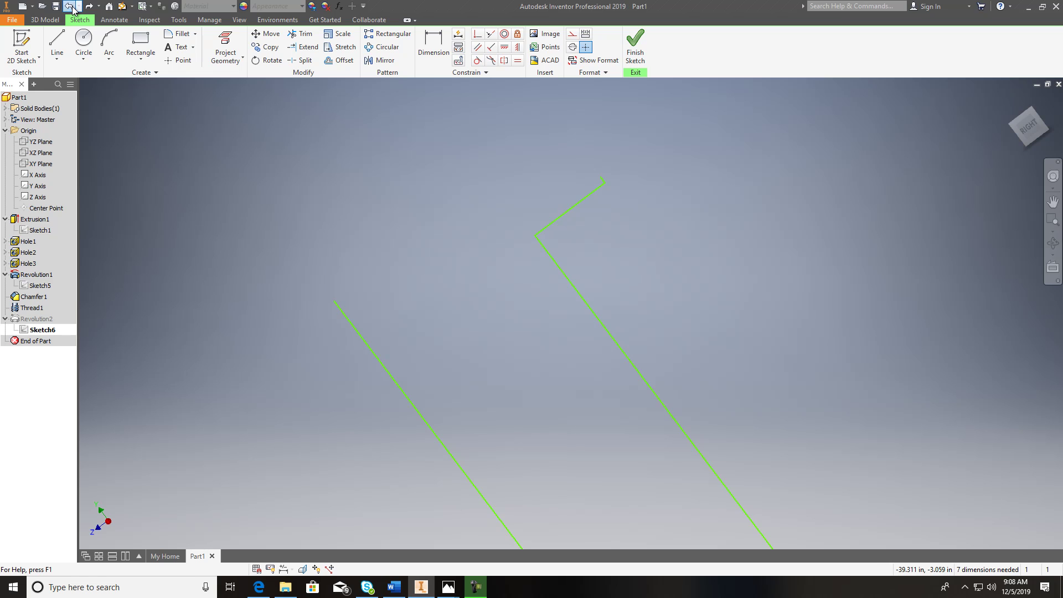
click(635, 44)
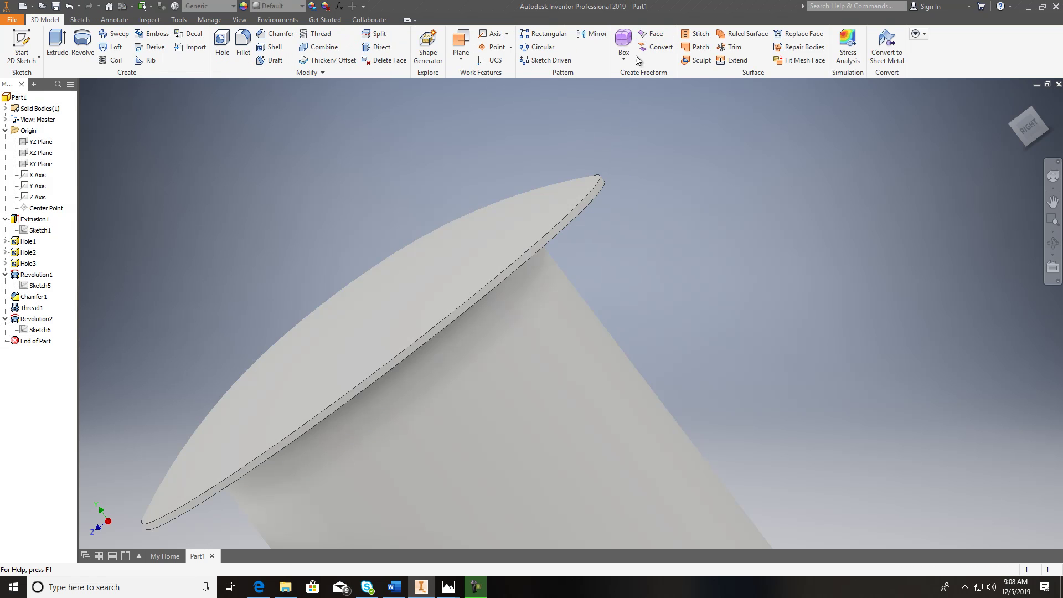
- Set up a thread on the button head screw's shank with size 0.19 (#10) and designation 10-32 UNF
middle_drag(680, 280, 528, 215)
shift+middle_drag(1045, 126, 1013, 504)
scroll(681, 297, up, 5)
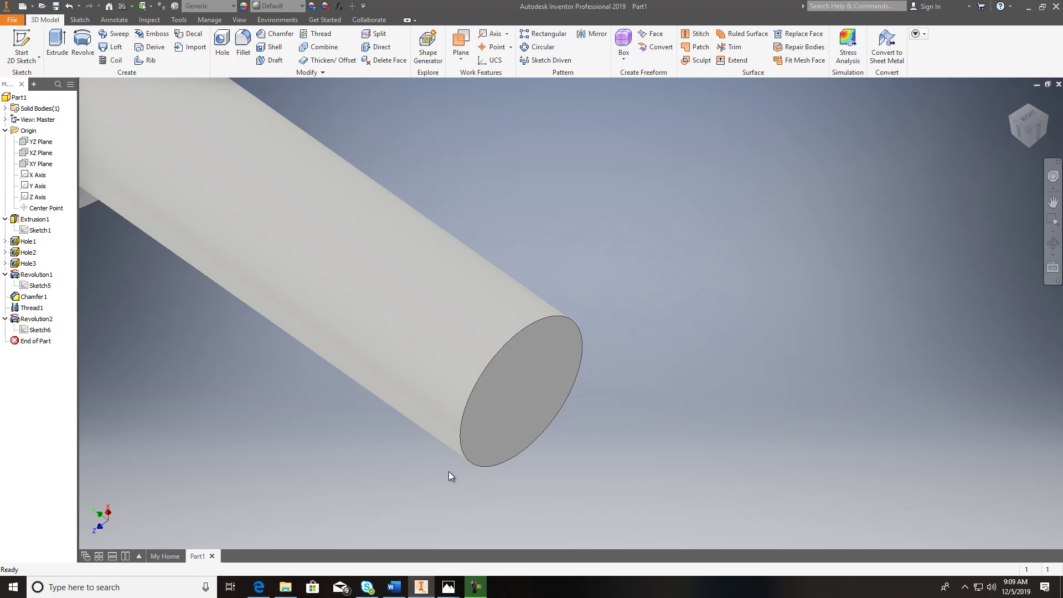
scroll(375, 303, down, 5)
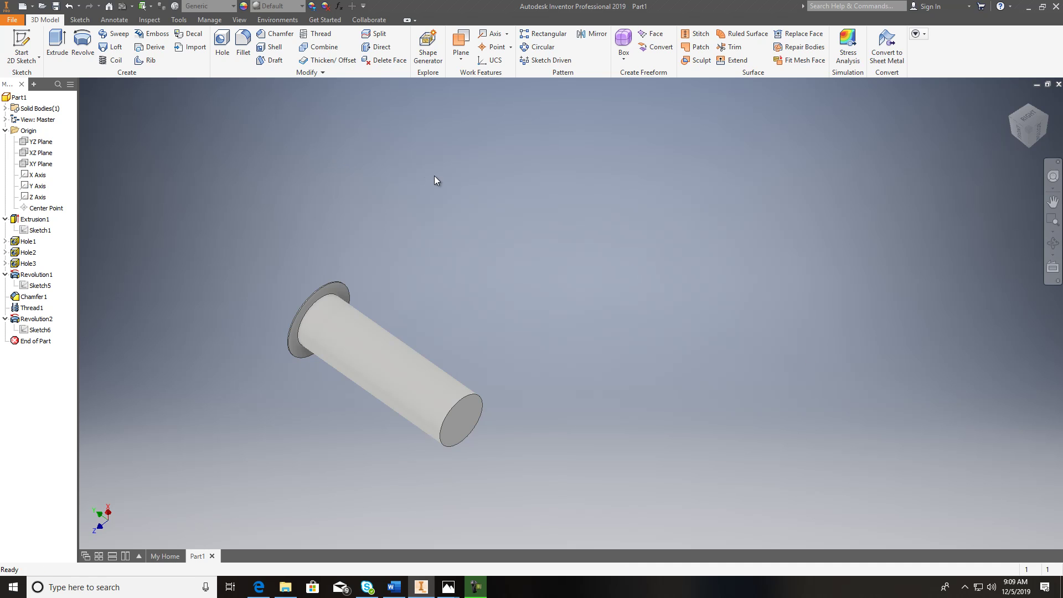
click(320, 33)
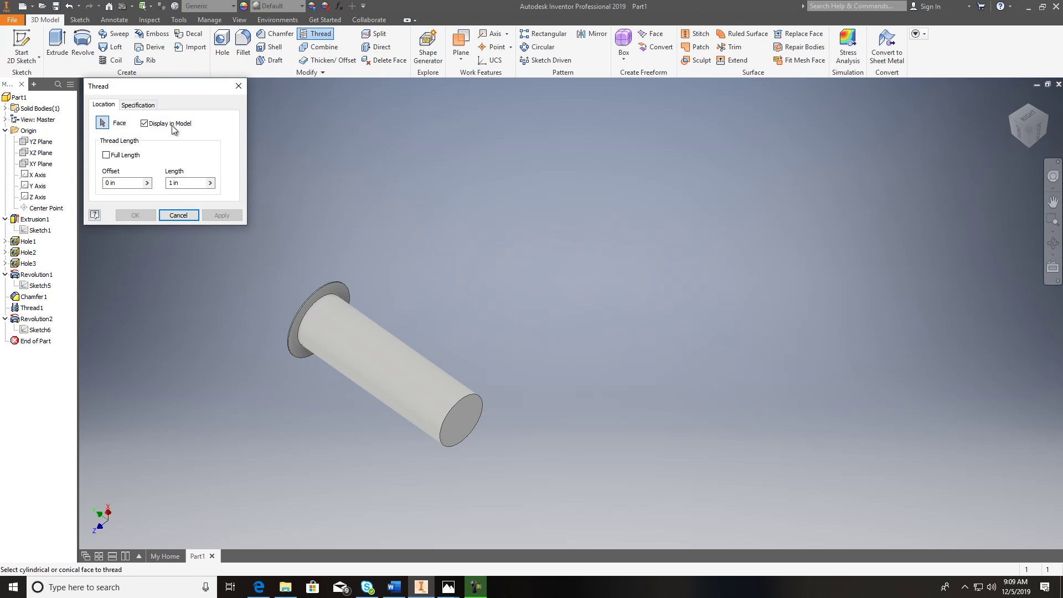
click(360, 357)
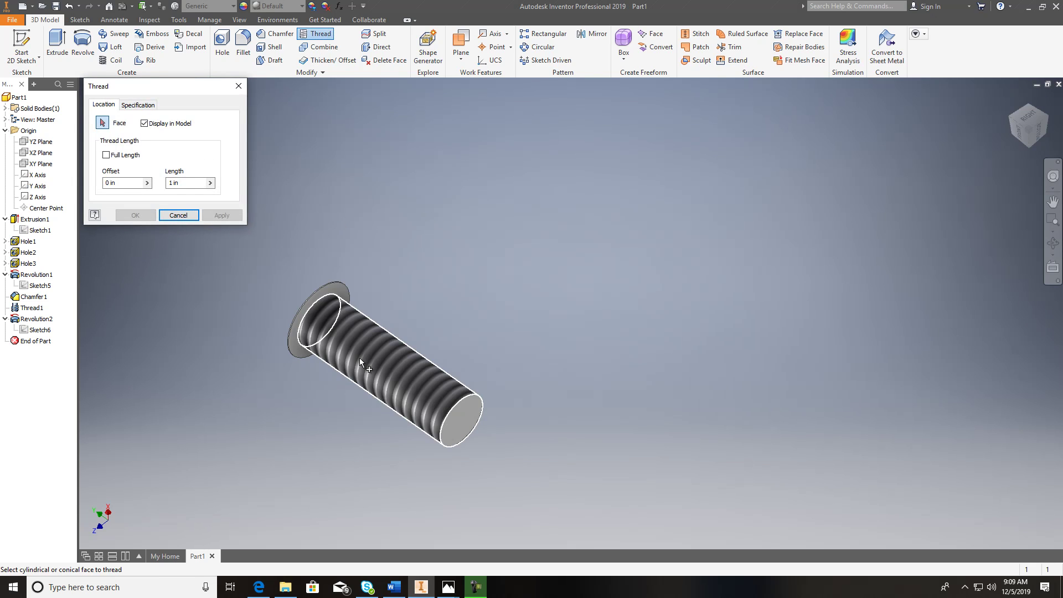
click(138, 104)
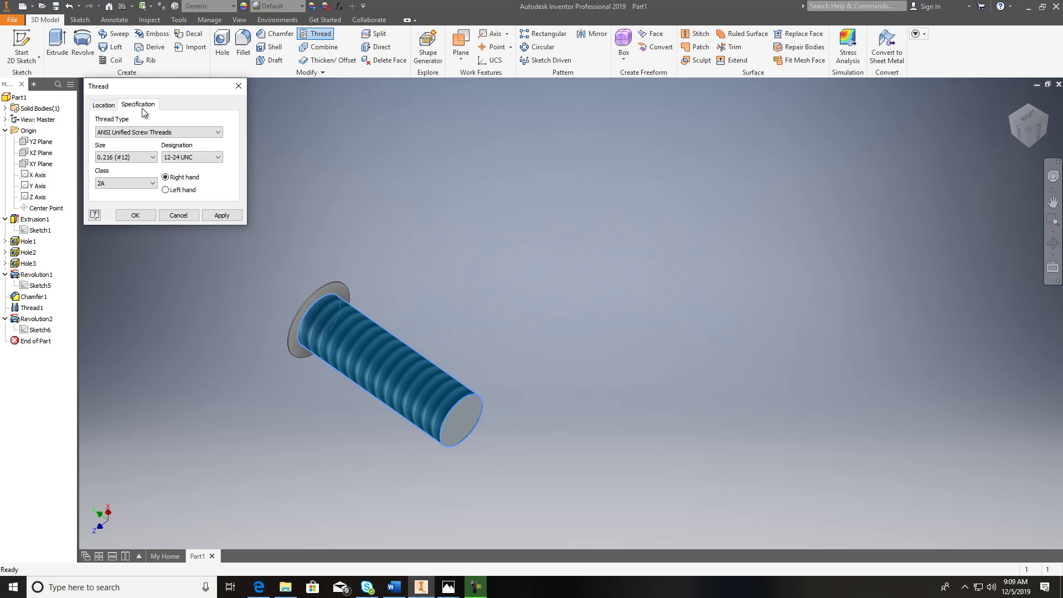
click(199, 158)
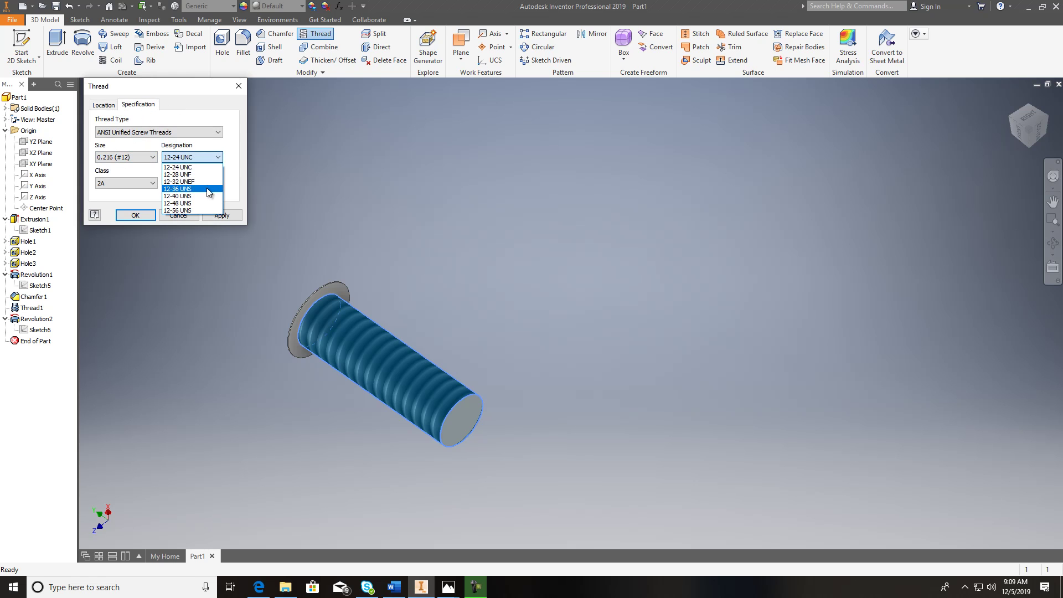
click(153, 157)
click(152, 158)
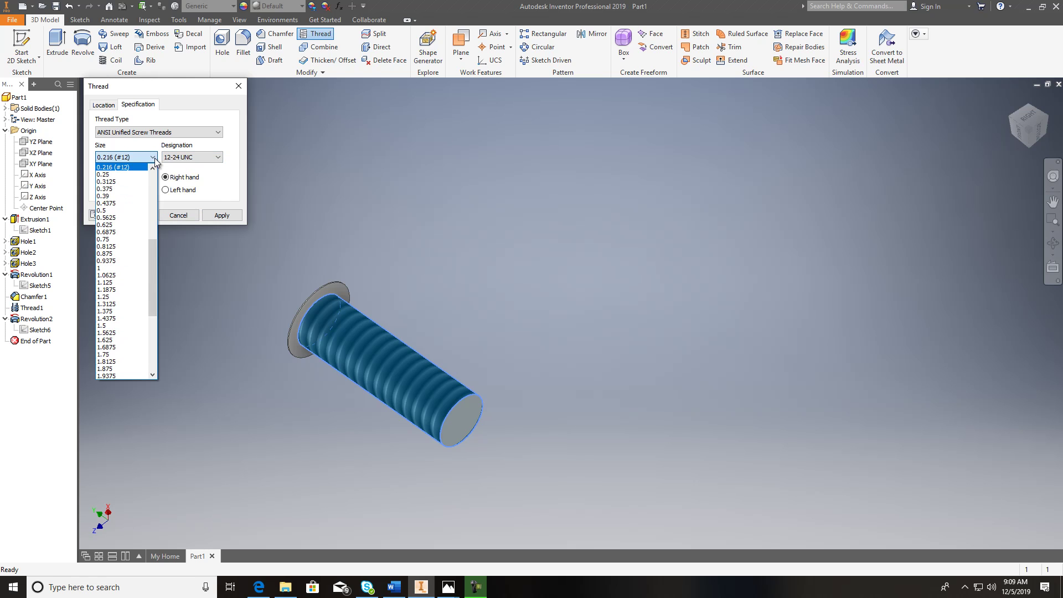
scroll(153, 254, up, 3)
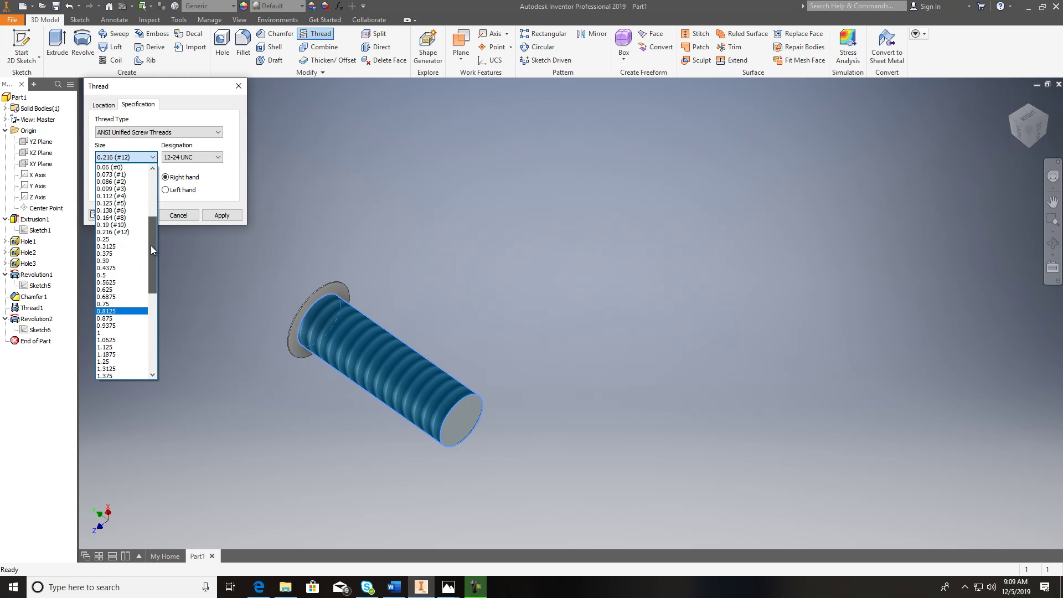
click(119, 225)
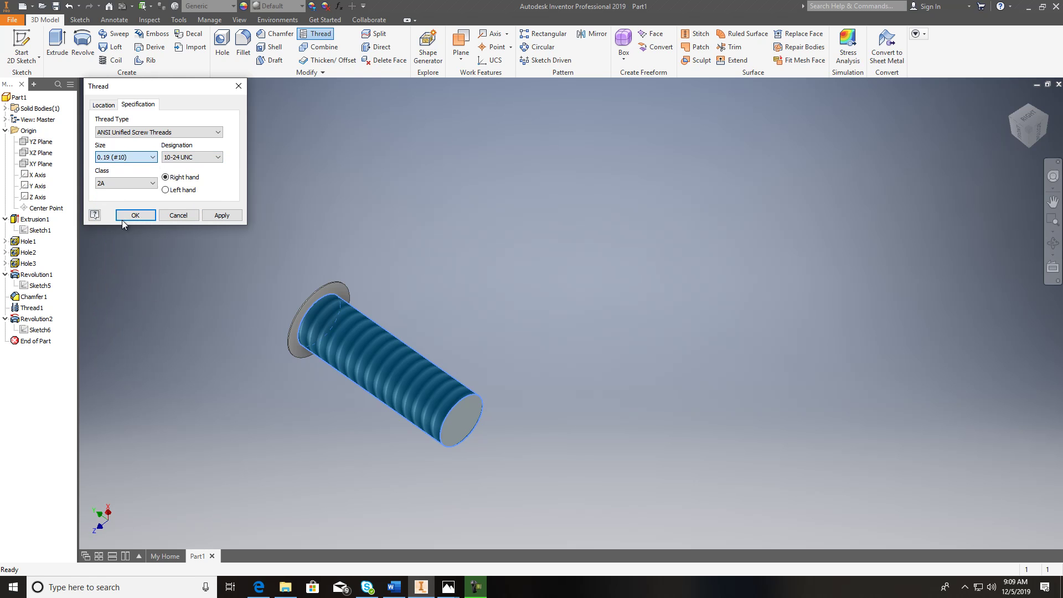
click(205, 157)
click(194, 182)
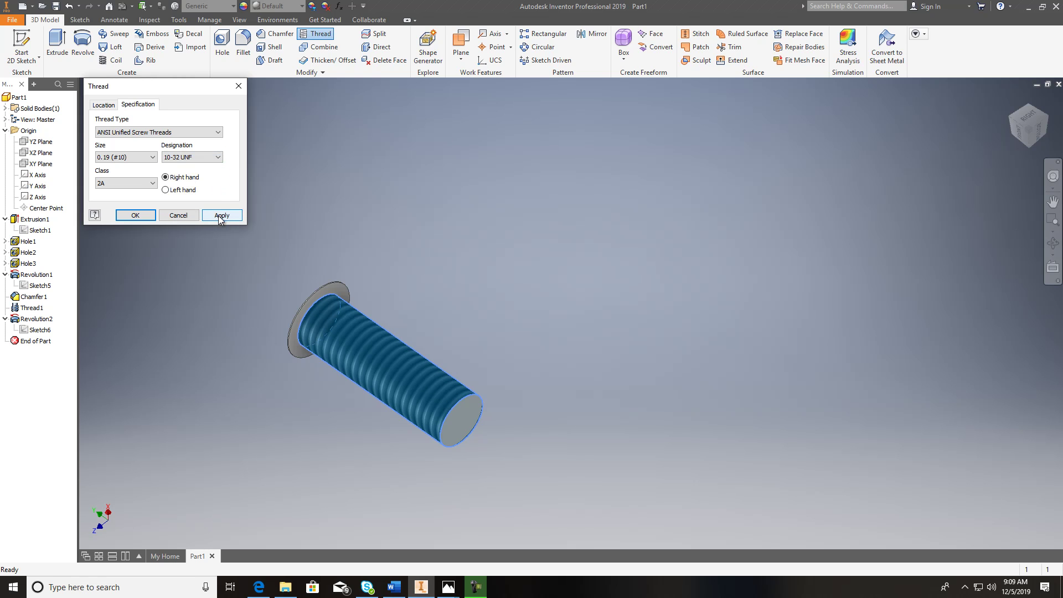
- Try twice to apply the 10-32 UNF thread to the shank, and cancel the Thread command
click(221, 215)
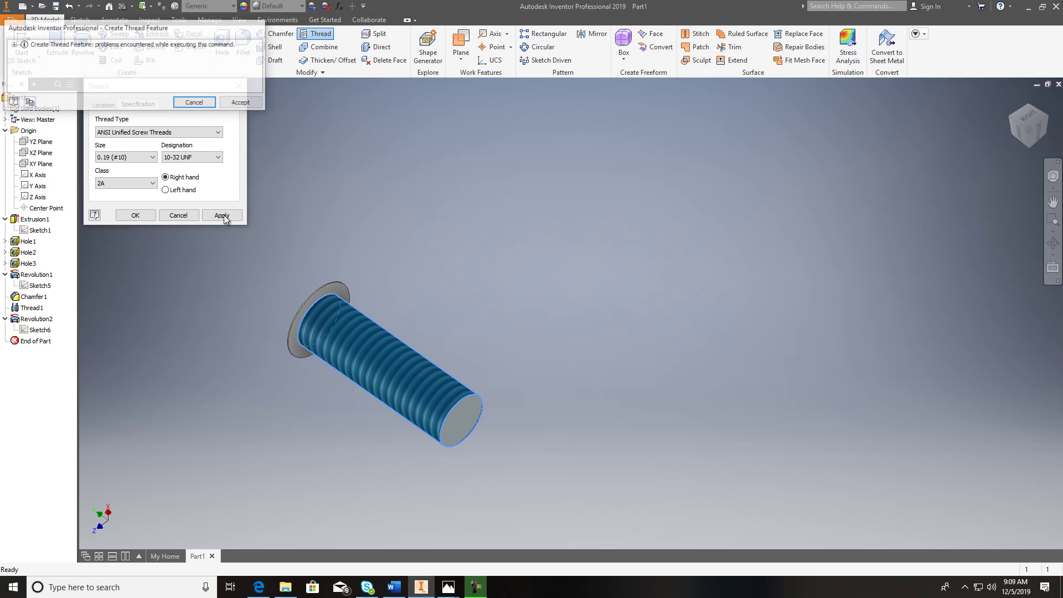
click(206, 104)
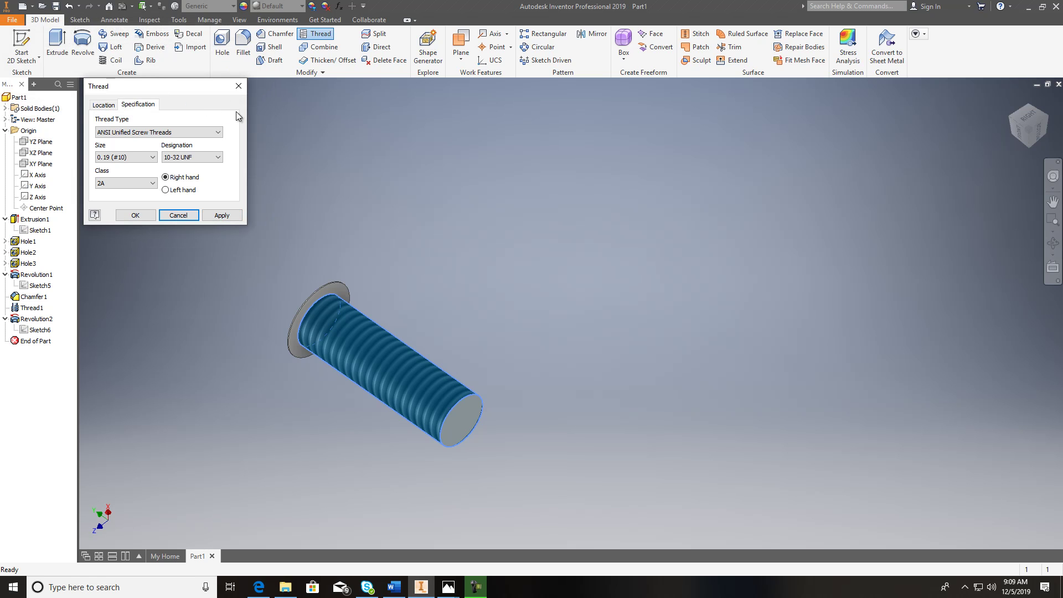
click(221, 215)
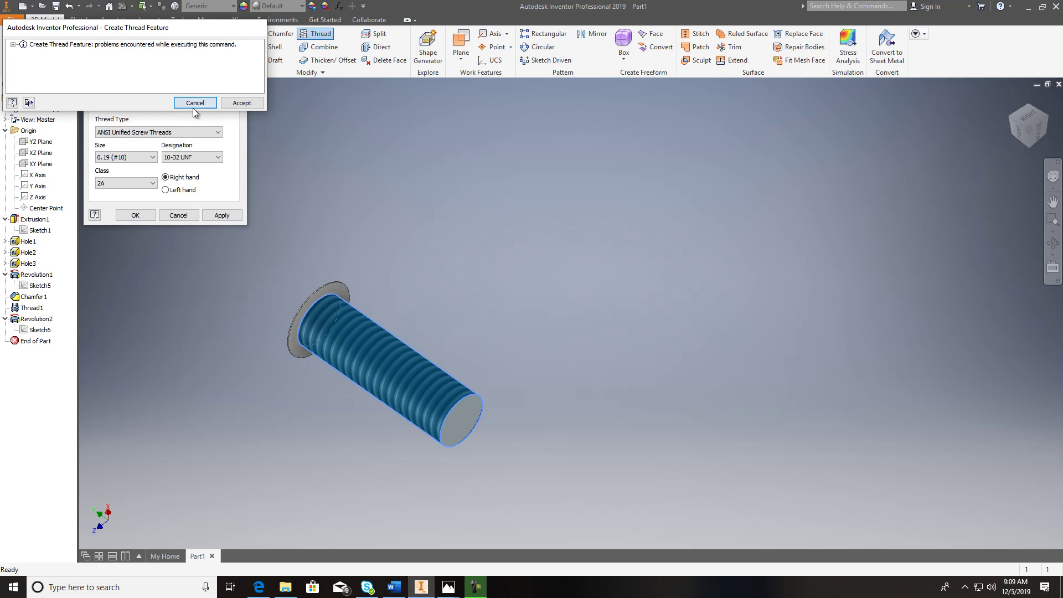
click(193, 101)
click(178, 216)
- Check the shank radius dimension in the second revolution's profile sketch, and leave the sketch
scroll(406, 258, down, 3)
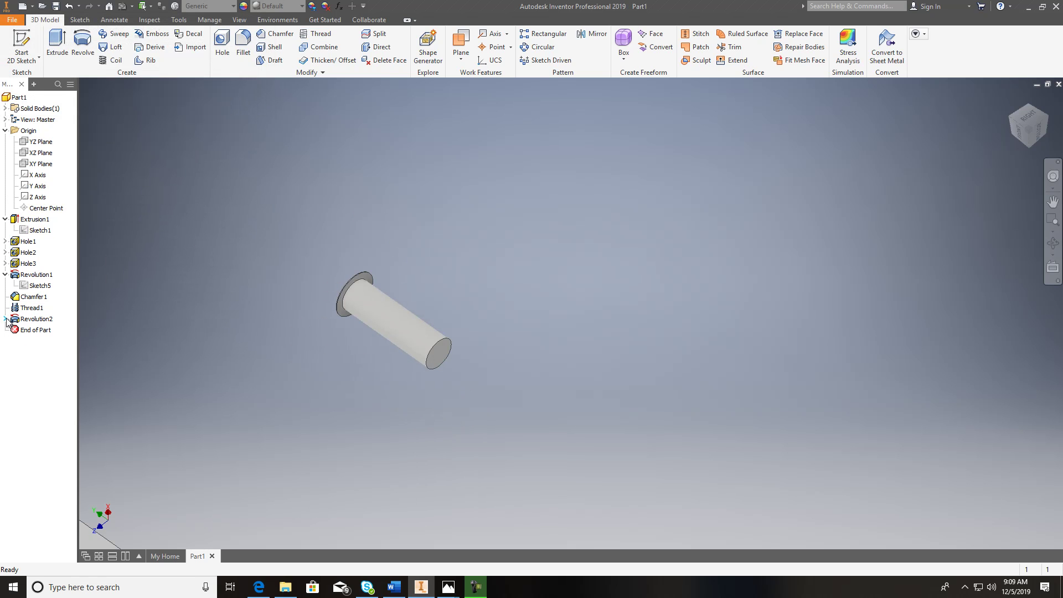
double_click(44, 331)
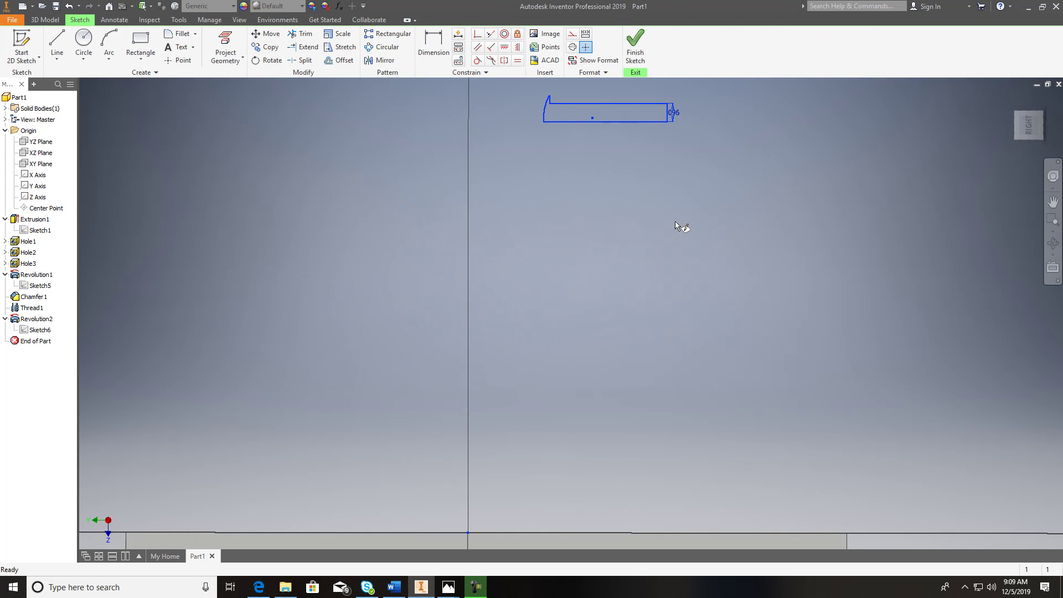
scroll(668, 100, up, 3)
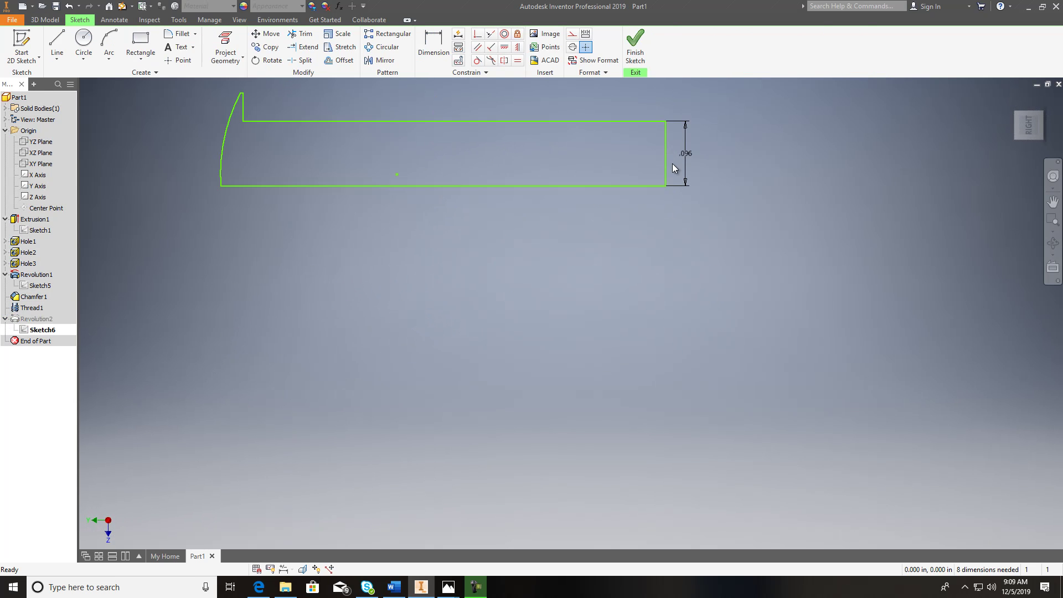
middle_drag(673, 170, 666, 226)
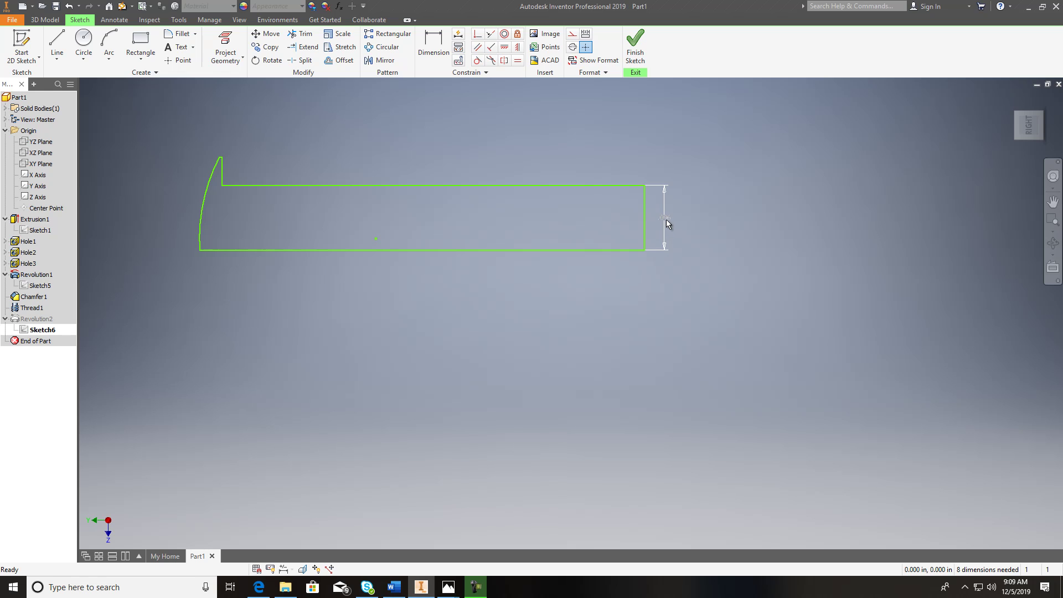
double_click(666, 220)
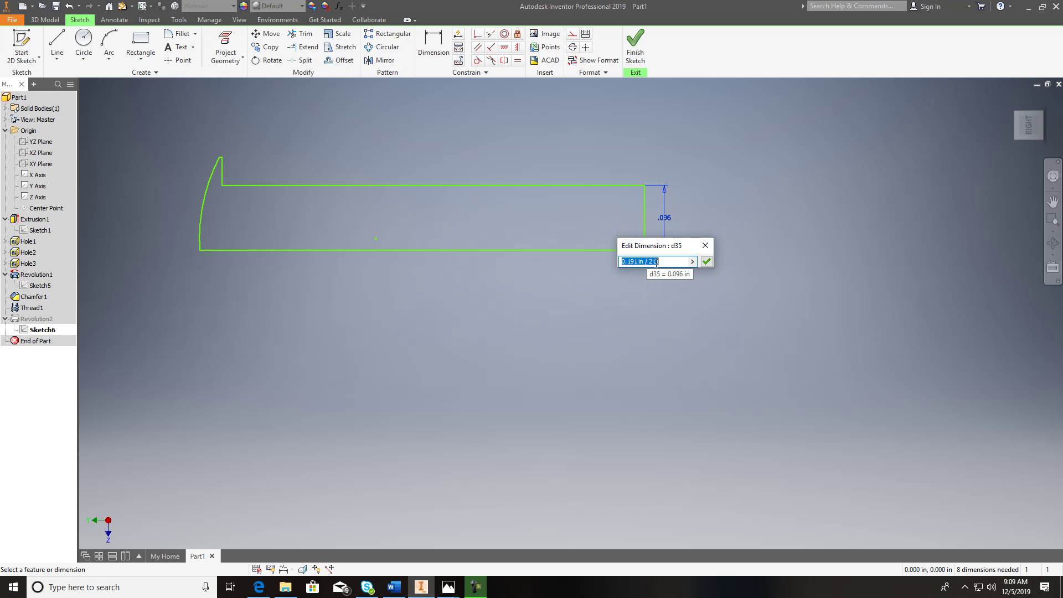
click(708, 249)
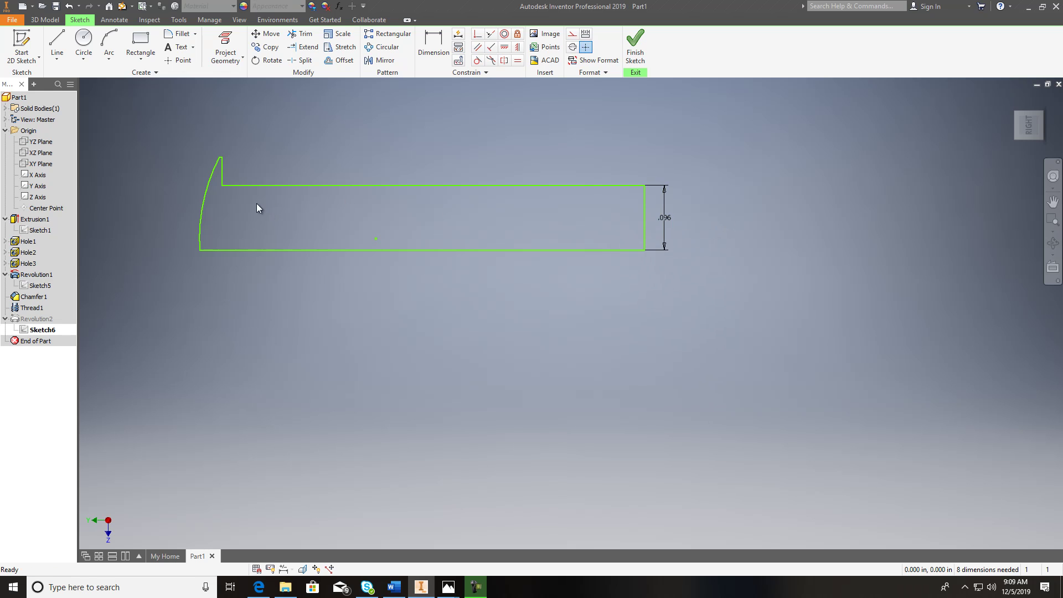
click(636, 46)
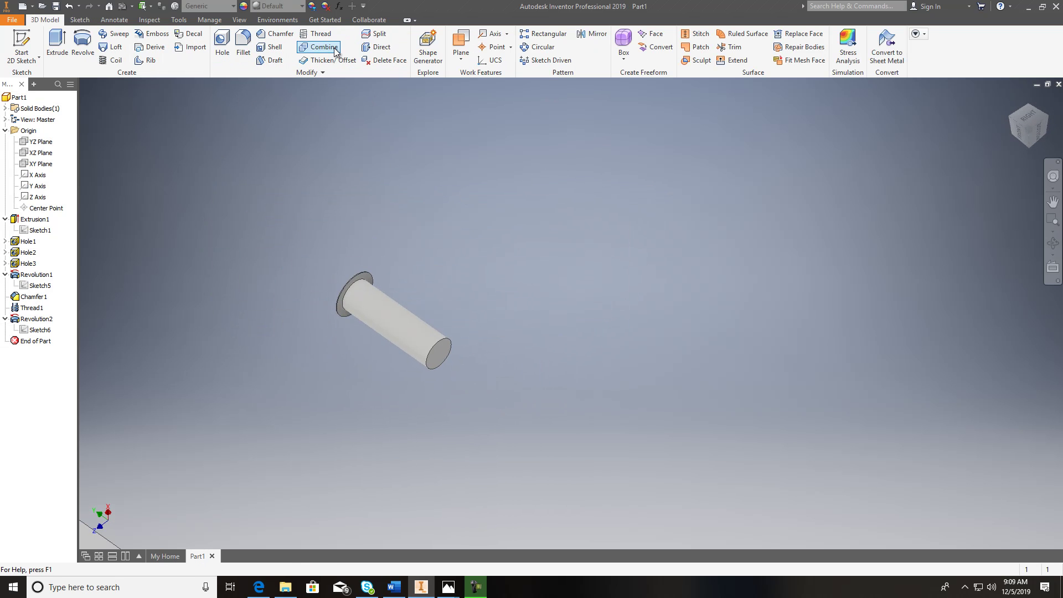
click(317, 34)
click(396, 307)
click(138, 105)
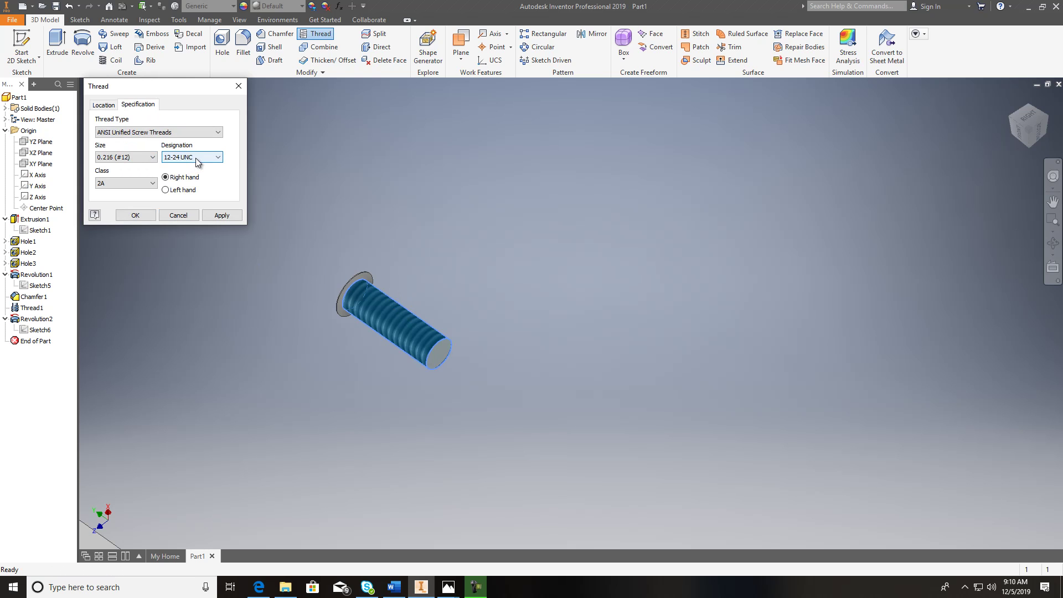
click(149, 157)
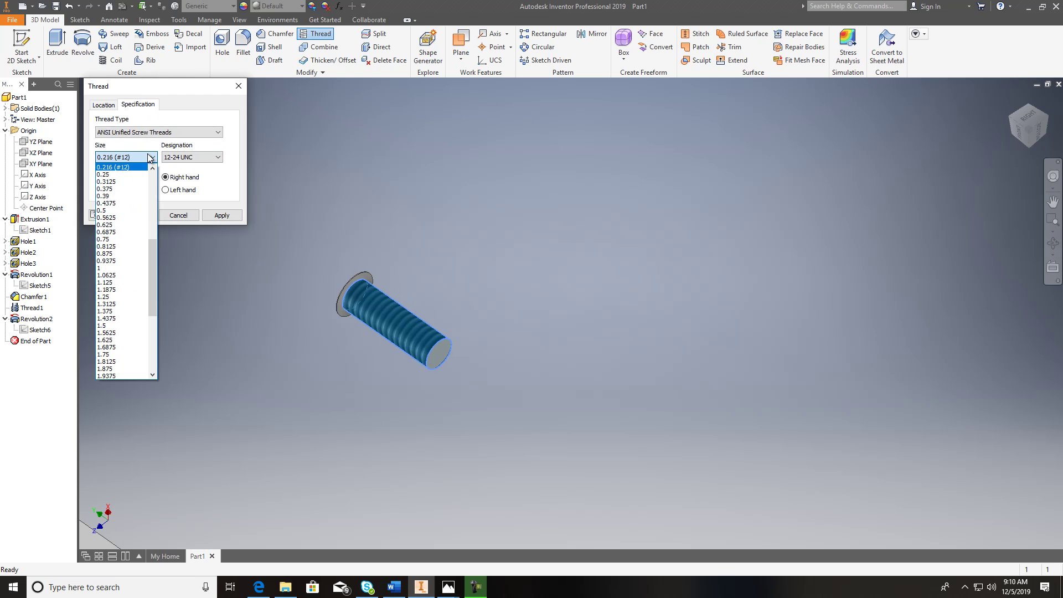
scroll(148, 256, up, 2)
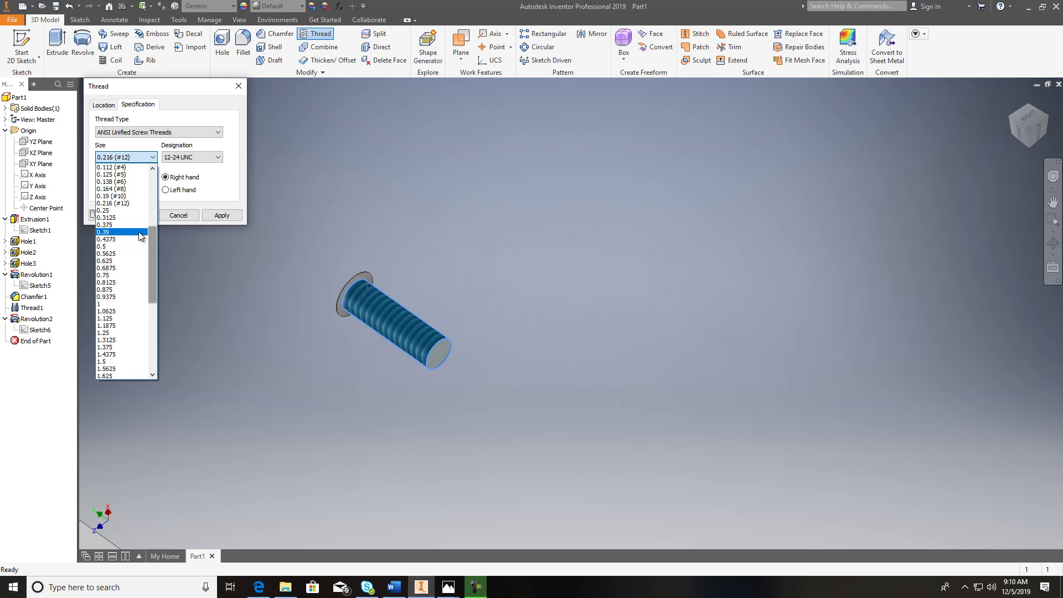
click(116, 196)
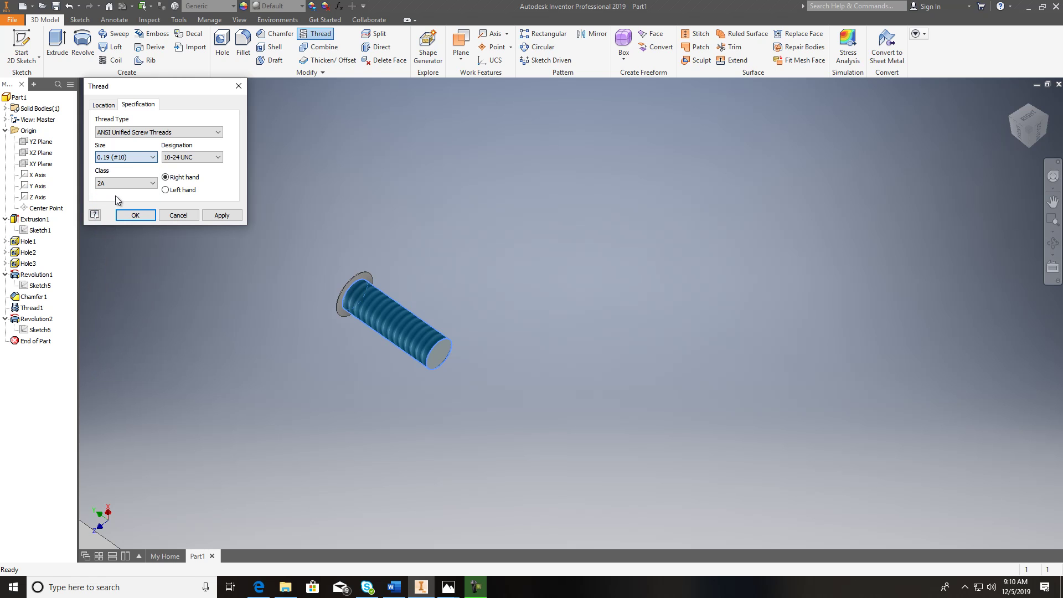
click(178, 214)
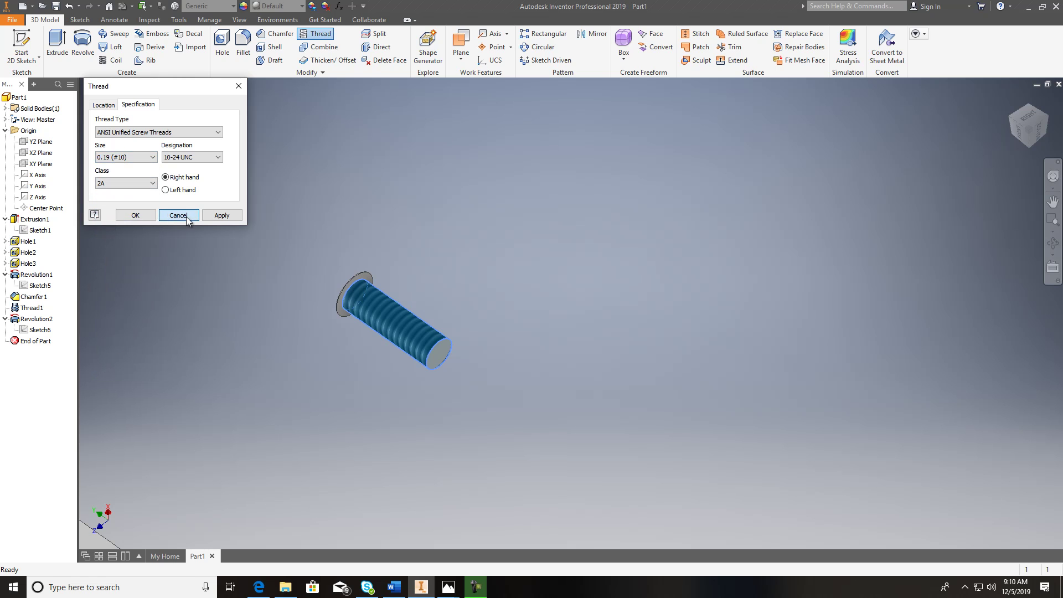
- Set the shank radius dimension in the second revolution's sketch to 0.190 in / 2, and finish the sketch
double_click(34, 330)
scroll(665, 111, down, 4)
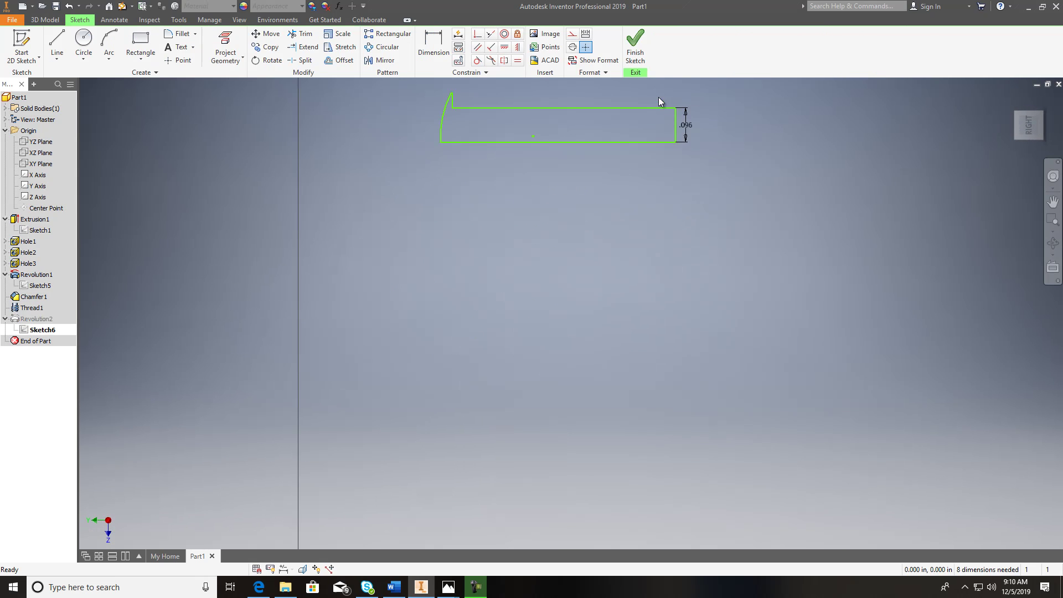
double_click(713, 145)
click(715, 189)
key(BackSpace)
text(0.190)
click(754, 188)
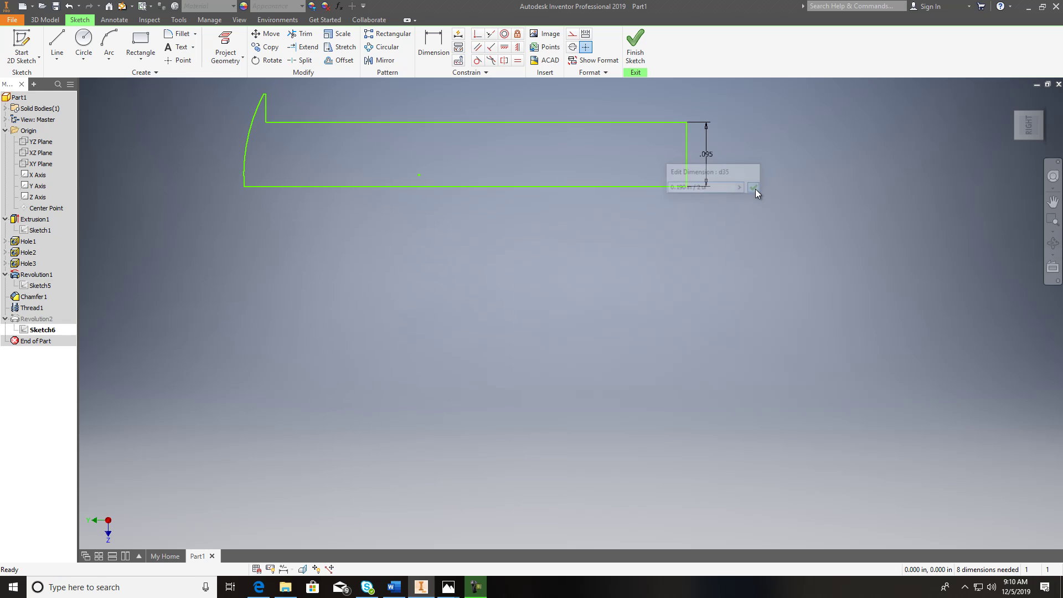
click(634, 45)
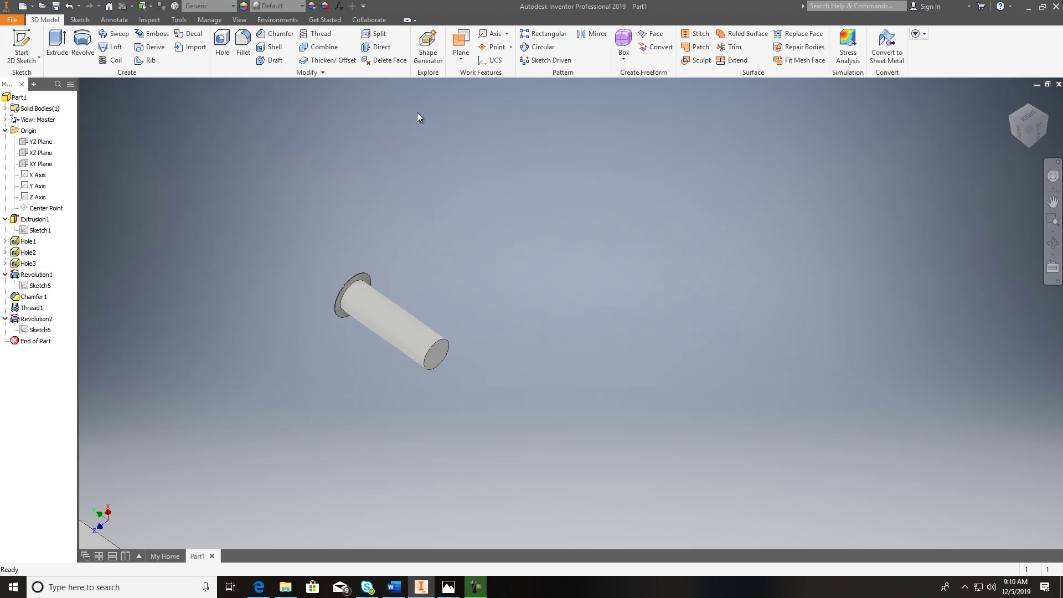
- Thread the button head screw's shank with the 10-32 UNF designation
click(315, 34)
click(400, 323)
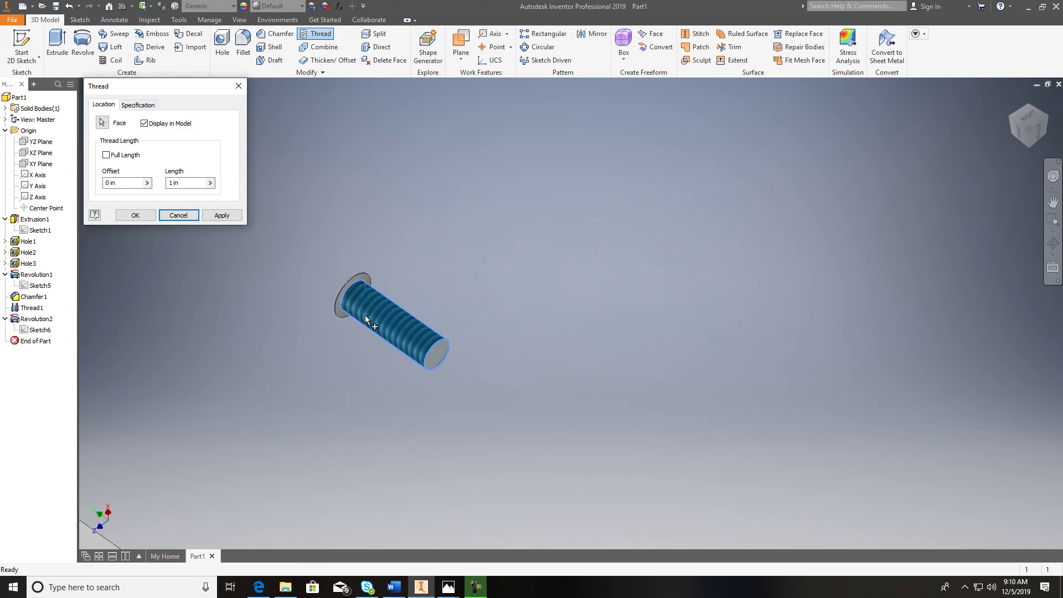
click(138, 104)
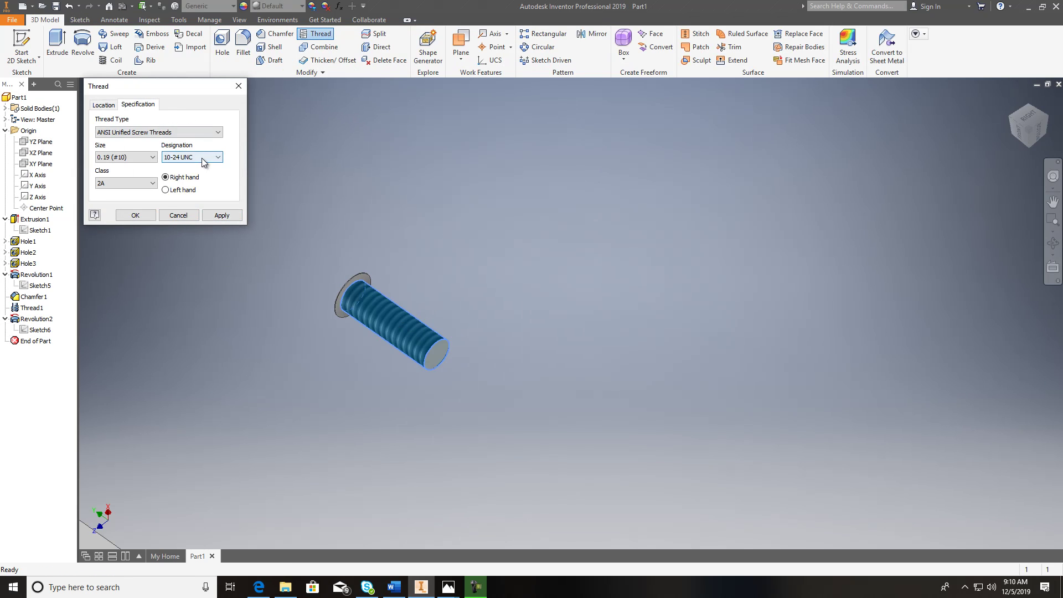
click(205, 161)
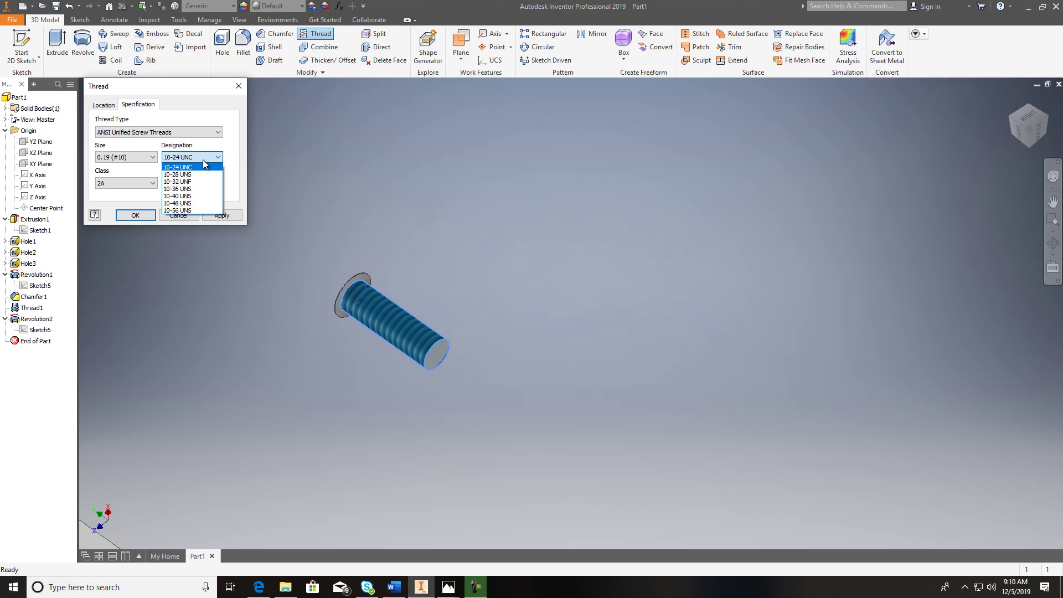
click(188, 184)
click(220, 216)
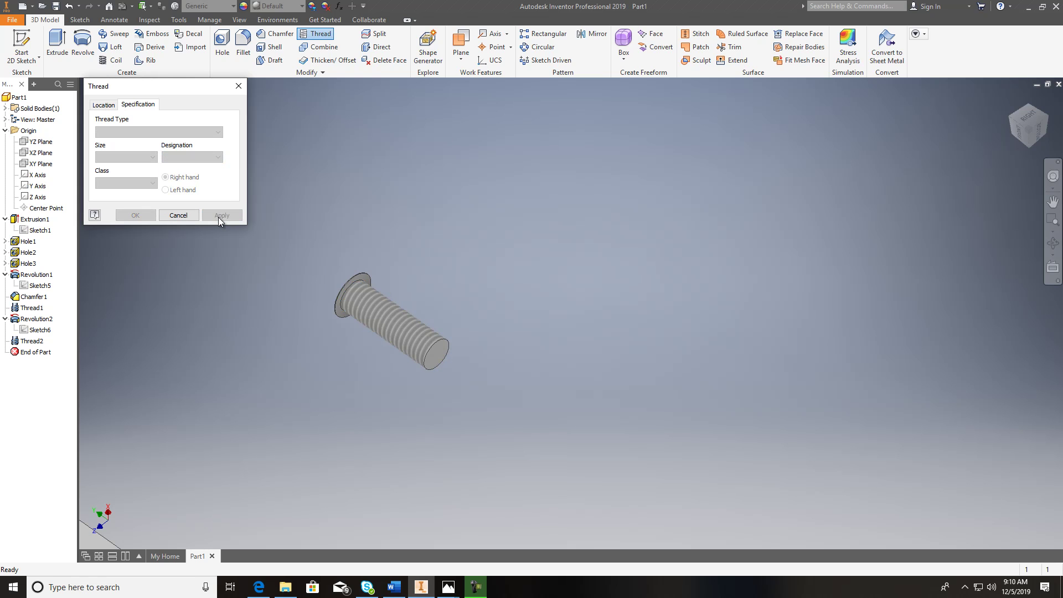
click(178, 215)
- Start a chamfer for the button head screw and calculate 1/32 divided by 2 in Calculator, then close it
scroll(387, 300, down, 3)
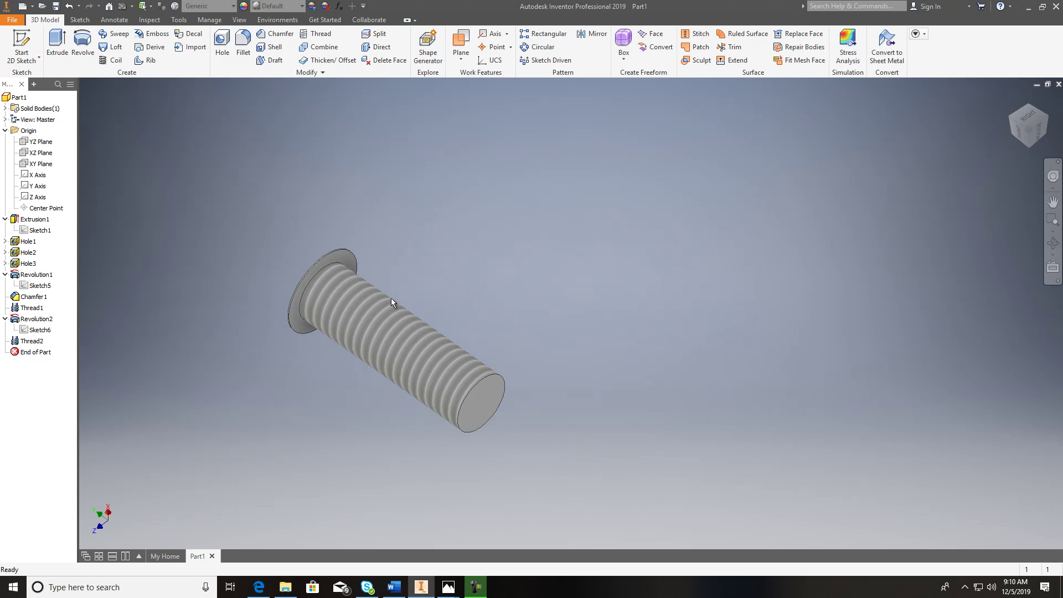
mouse_move(1031, 128)
mouse_down()
mouse_move(1059, 105)
mouse_move(1058, 129)
mouse_move(114, 160)
mouse_up()
click(274, 33)
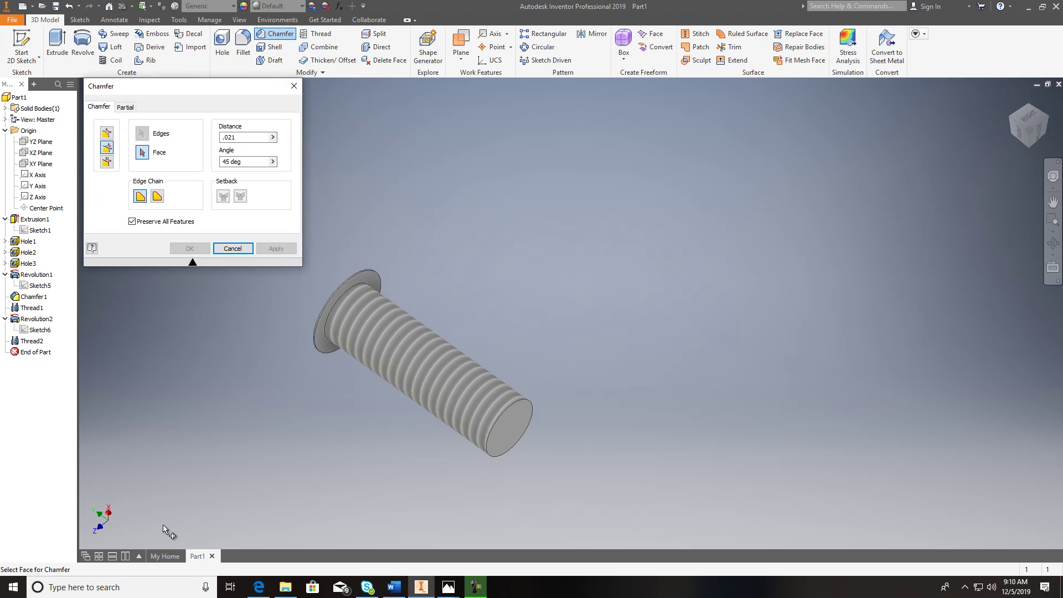
click(130, 588)
text(ca)
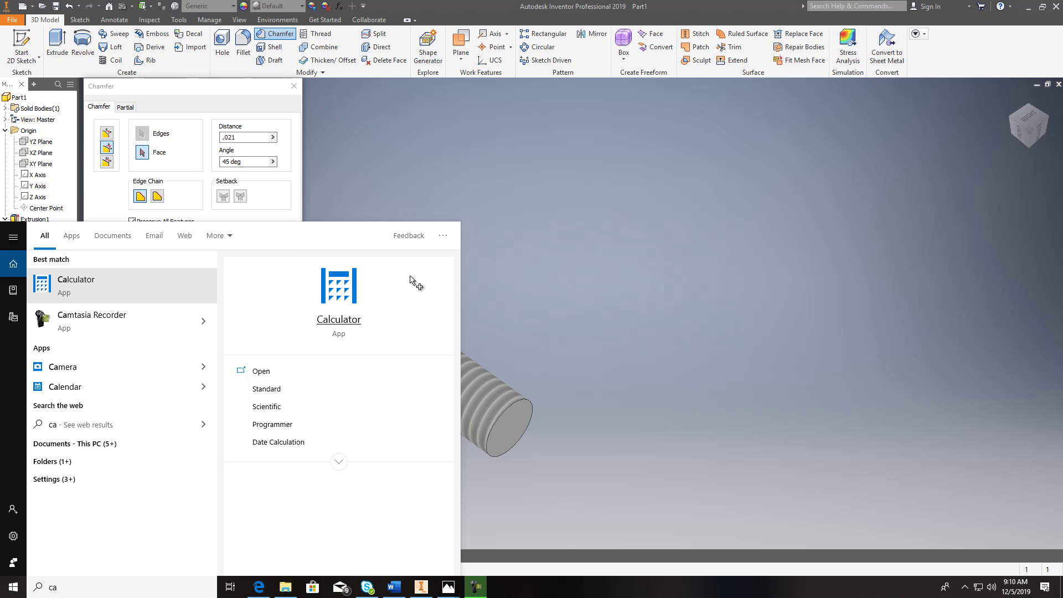
key(Return)
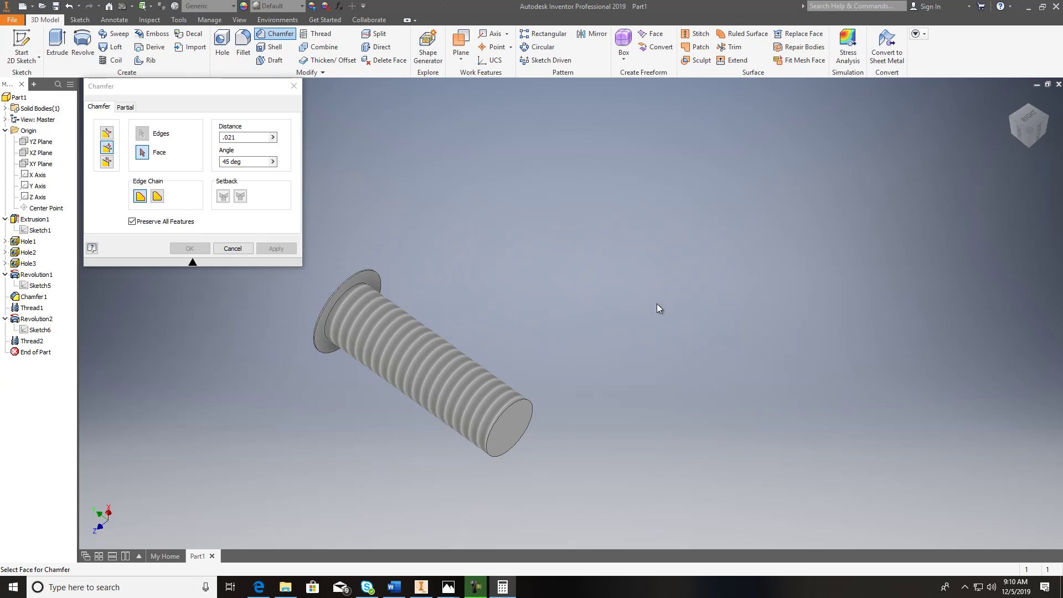
text(32)
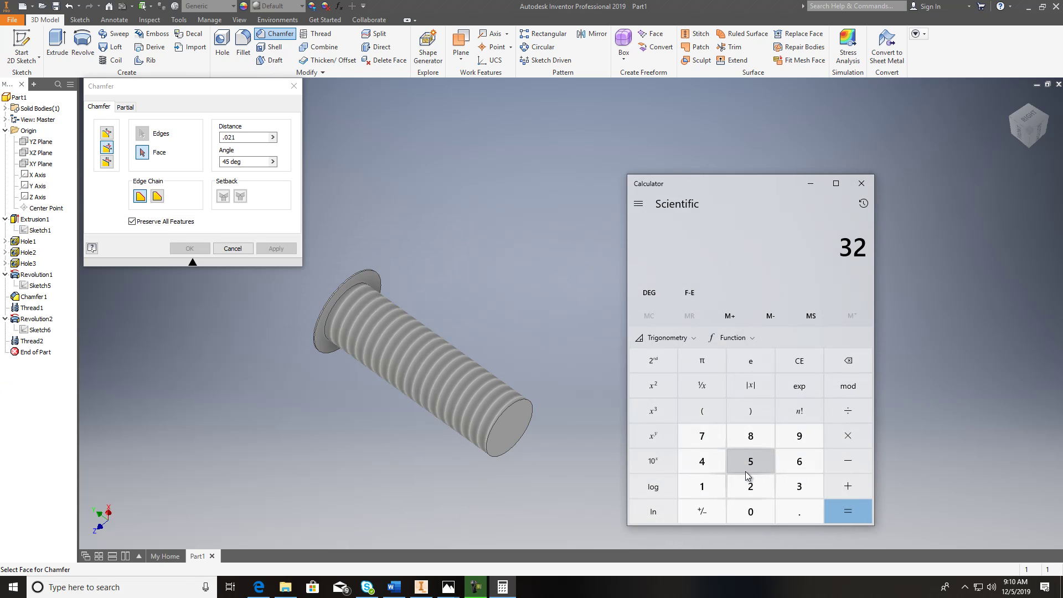
key(Escape)
text(1/32)
key(Return)
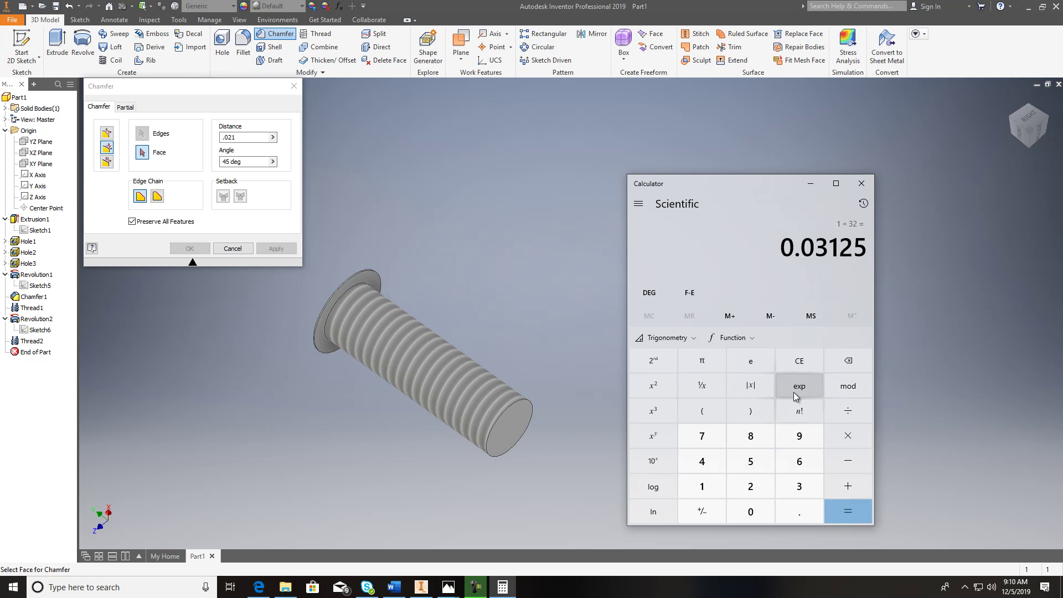
click(847, 416)
click(751, 486)
click(827, 512)
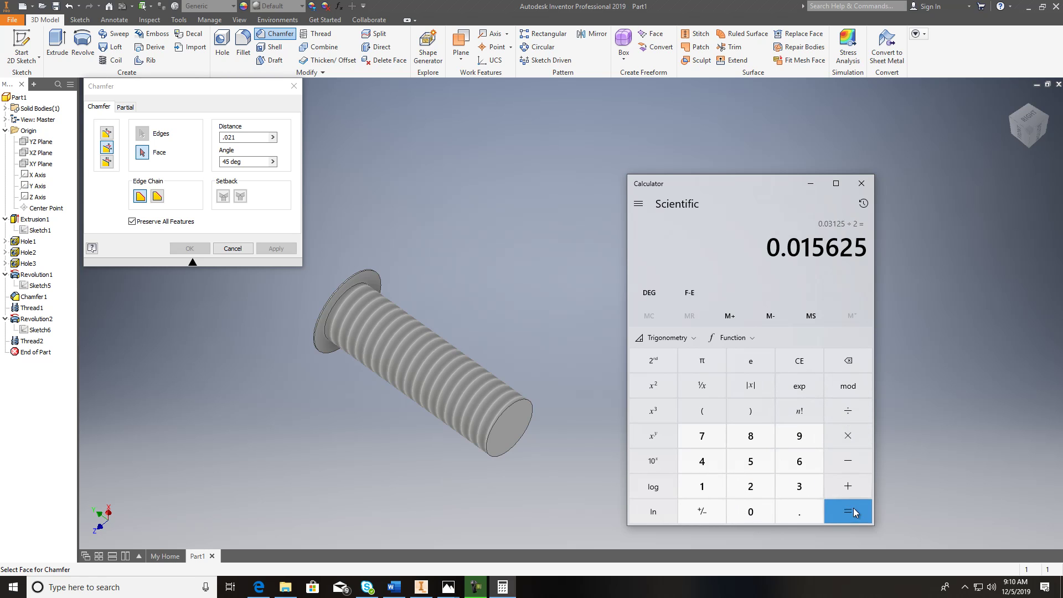
click(867, 183)
- Chamfer the edge of the button head screw's shank end face with distance .016 in and angle 45 deg
drag(249, 137, 165, 139)
text(.01)
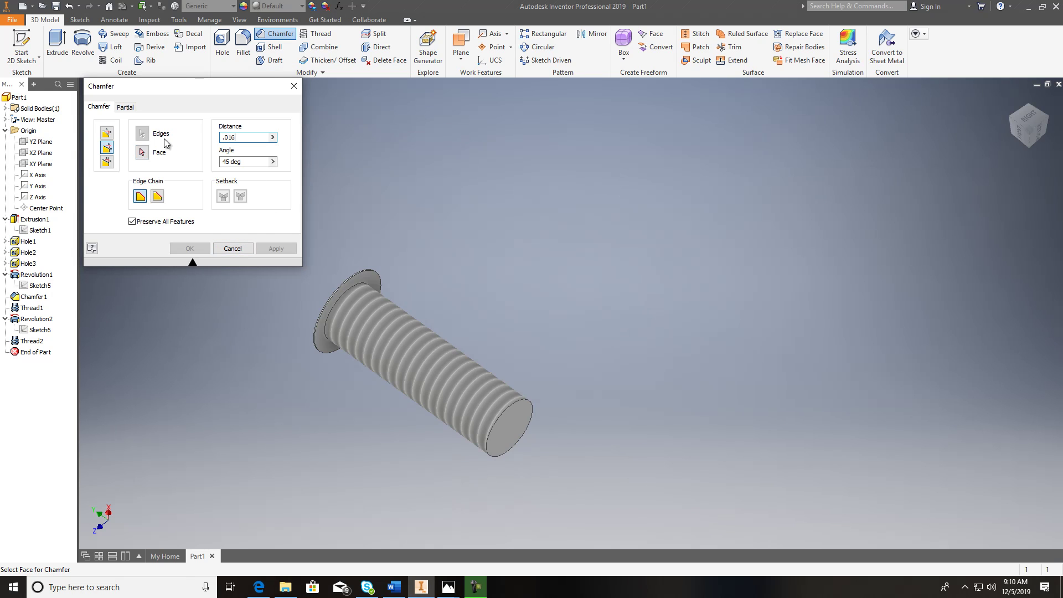
text(6)
click(509, 412)
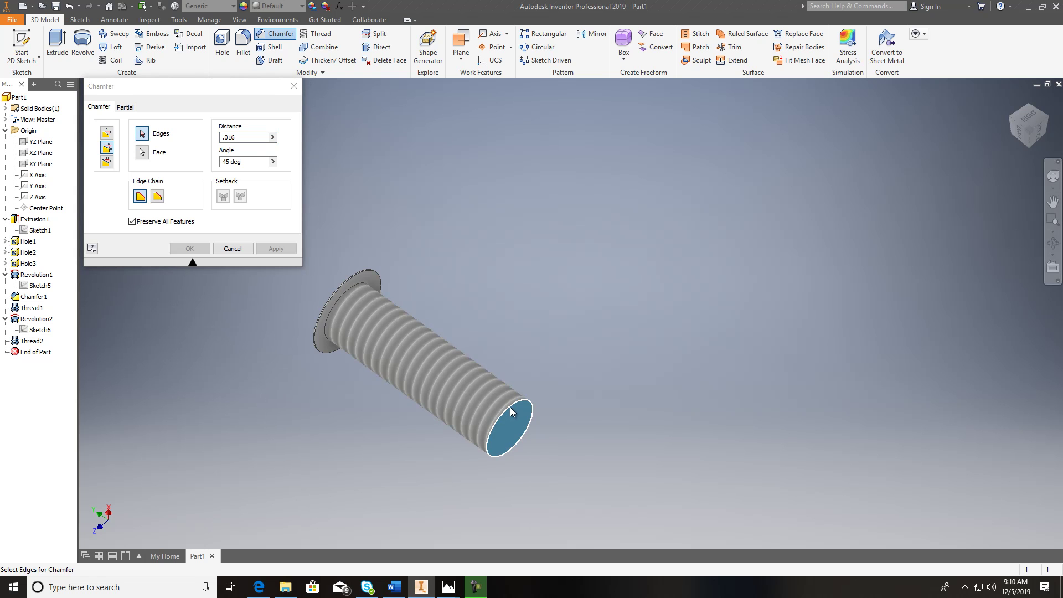
click(511, 405)
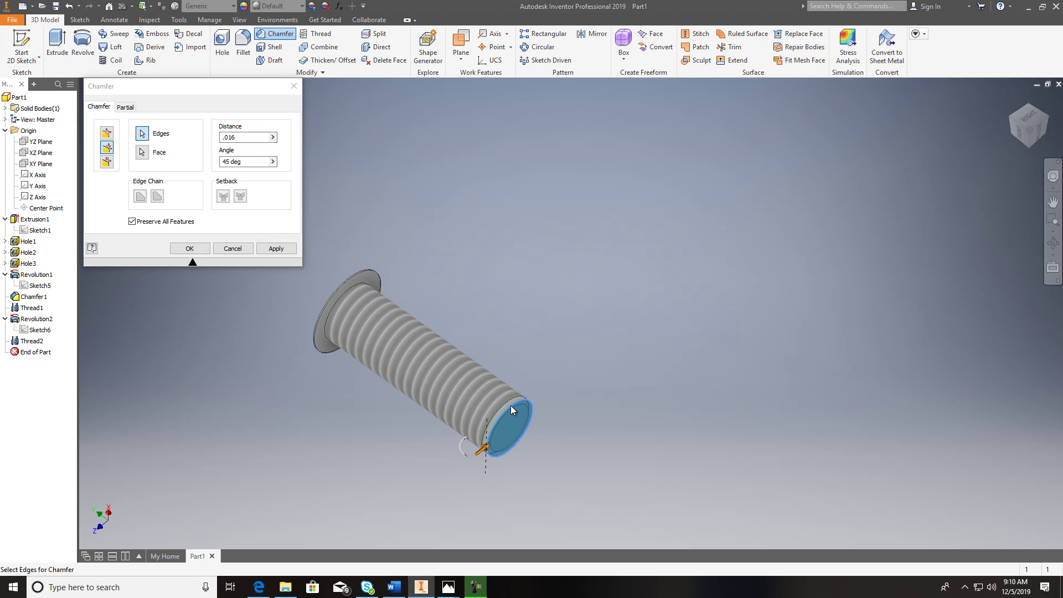
click(276, 248)
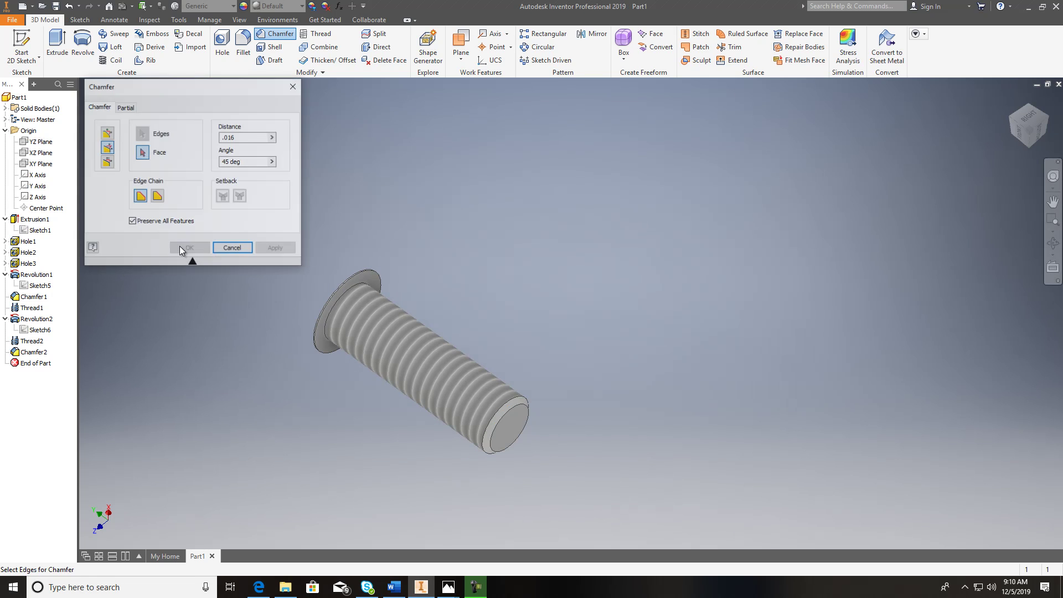
click(233, 248)
- Switch to Photos to examine the clamp and washer detail sheet, Final Exam 003.jpg, and return to Inventor
scroll(333, 298, up, 5)
scroll(333, 298, down, 6)
drag(1034, 128, 92, 135)
middle_drag(940, 236, 638, 59)
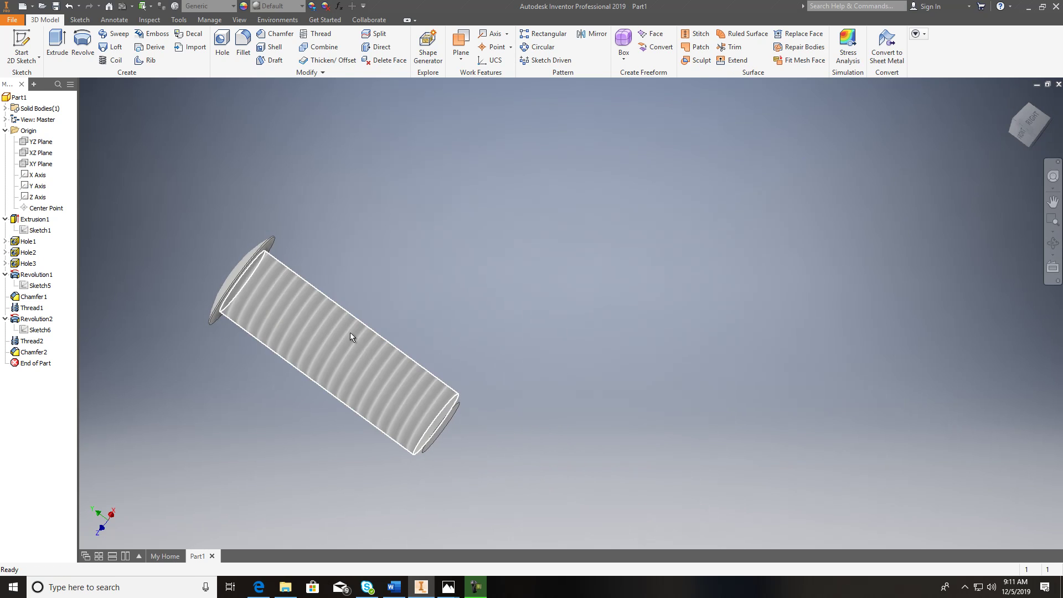
scroll(350, 332, up, 3)
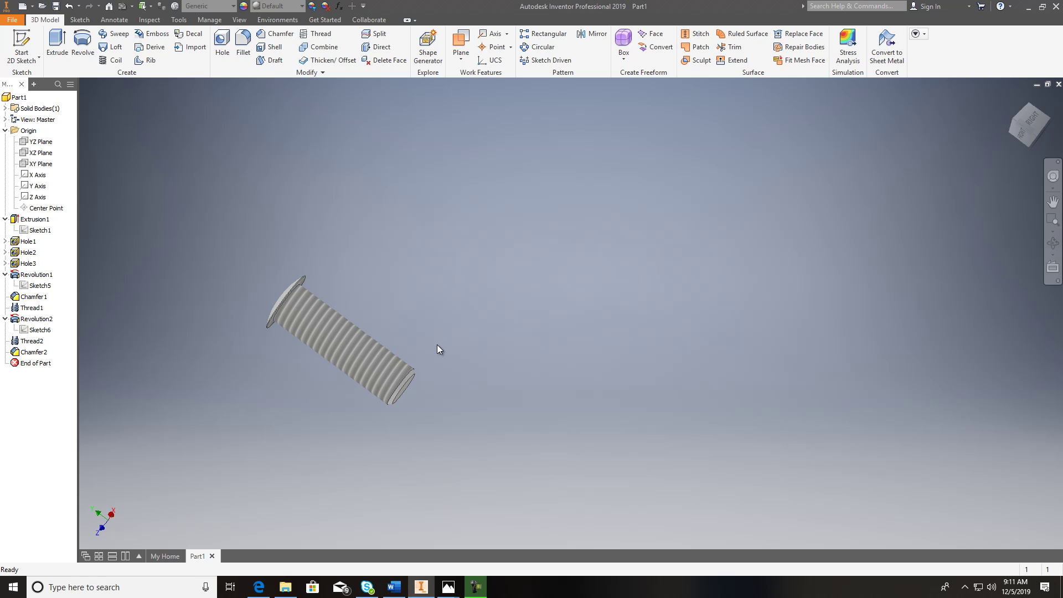
mouse_move(448, 587)
mouse_move(564, 546)
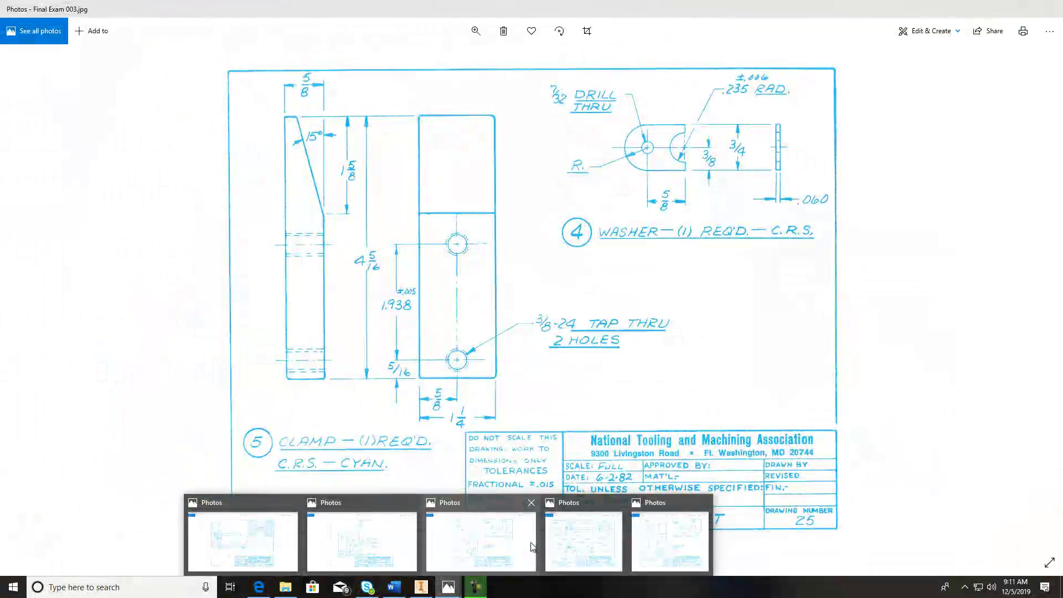
click(531, 545)
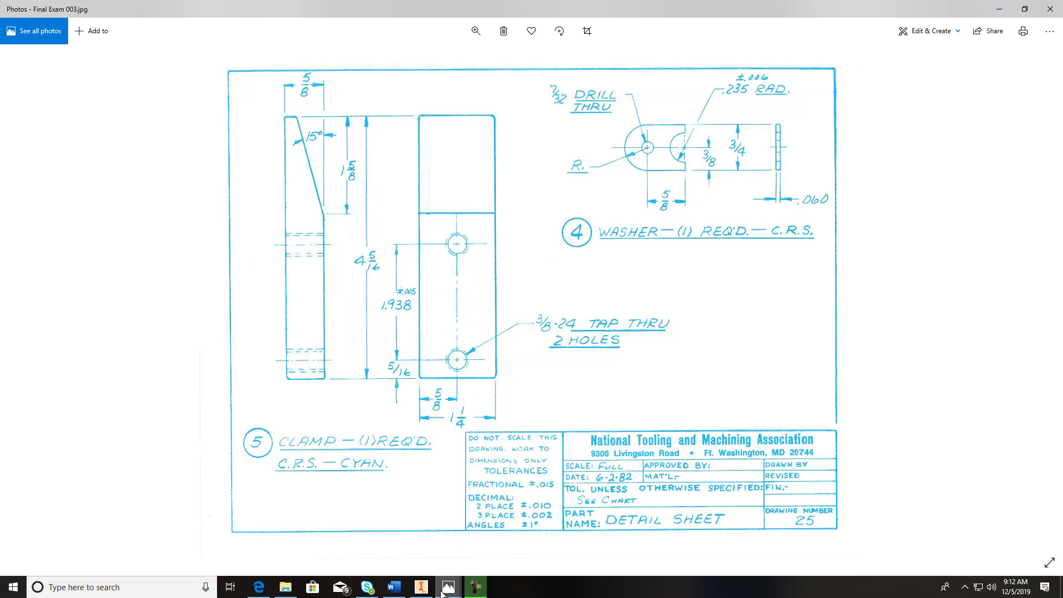
click(421, 587)
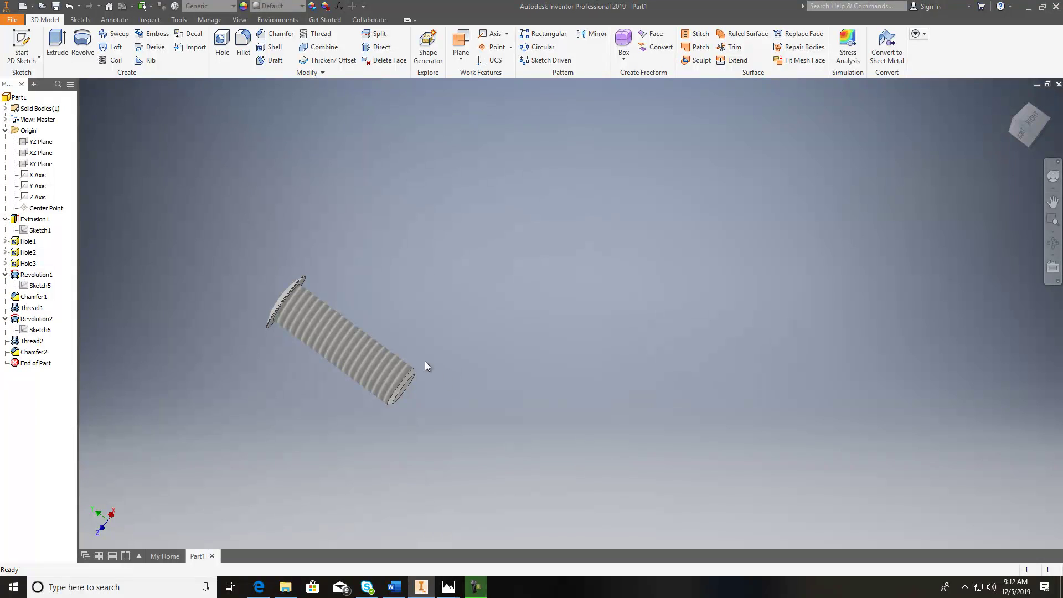
- Review the clamp sheet and the screw detail sheet, Final Exam 004.jpg, in Photos and return to Inventor
scroll(435, 368, up, 5)
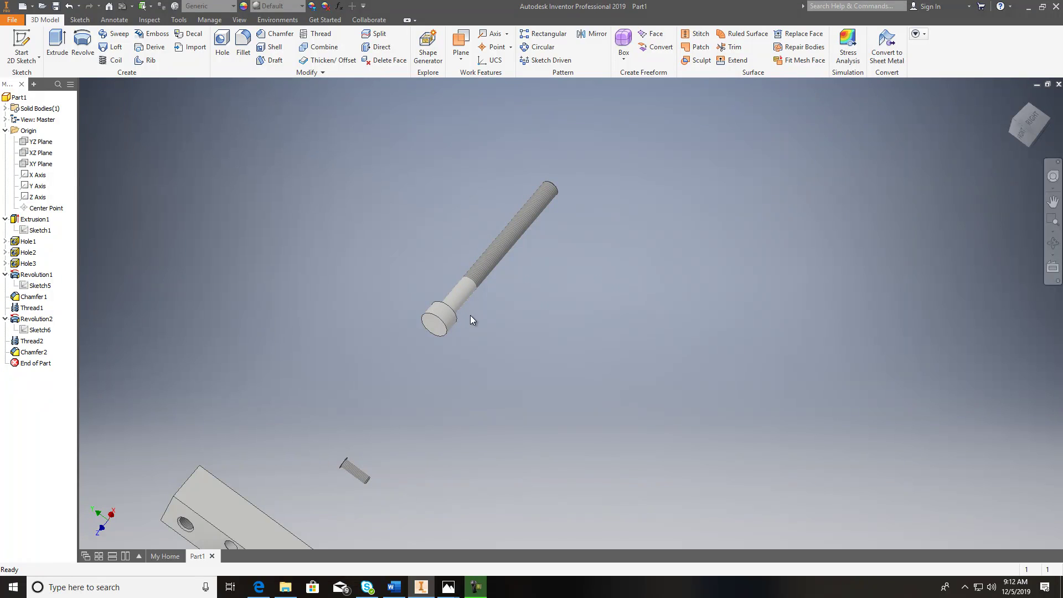
mouse_move(448, 586)
click(570, 534)
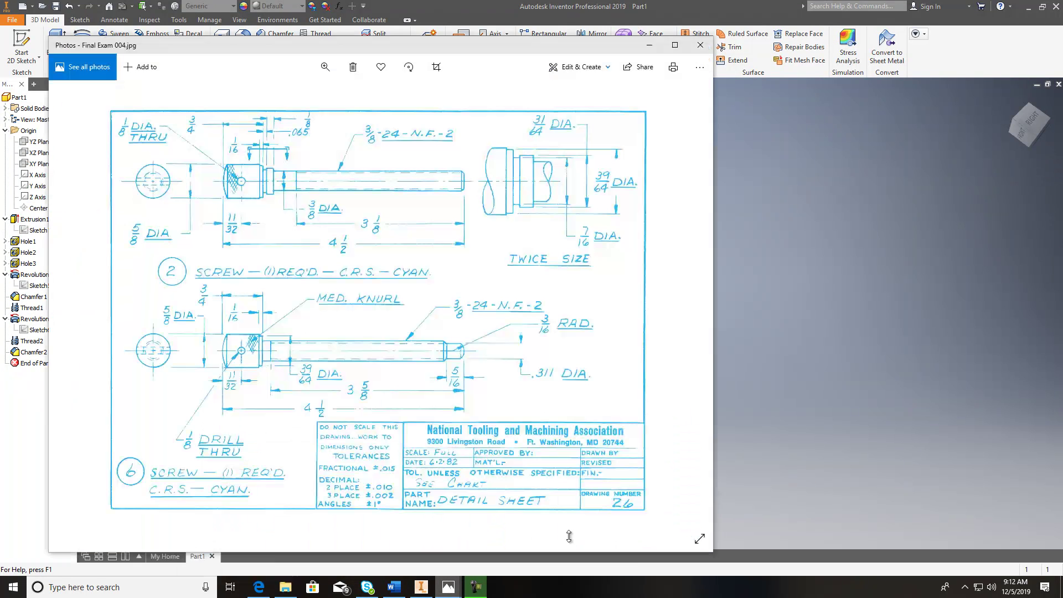
key(Left)
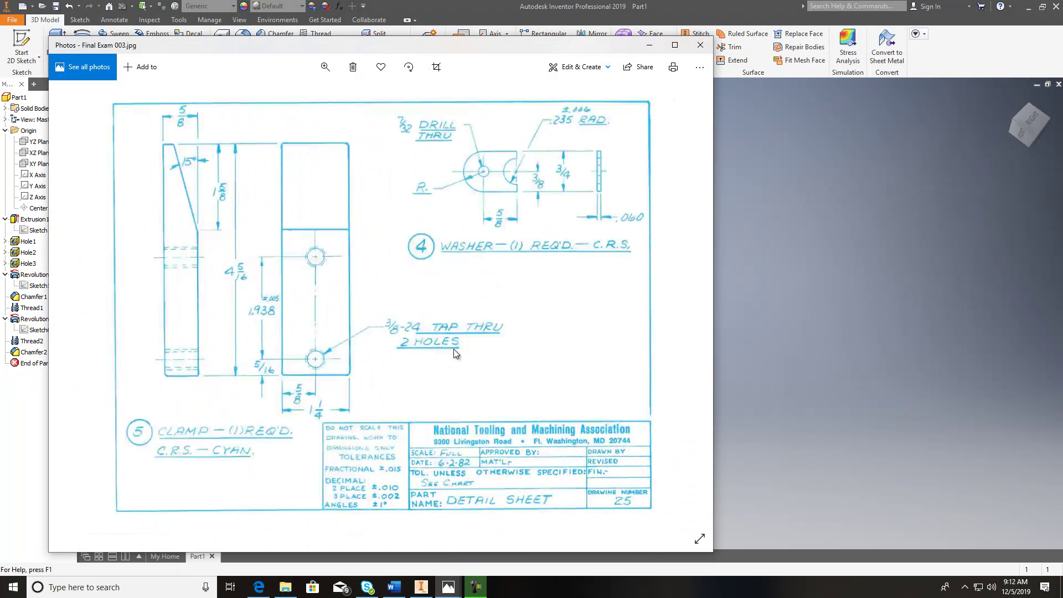
key(Right)
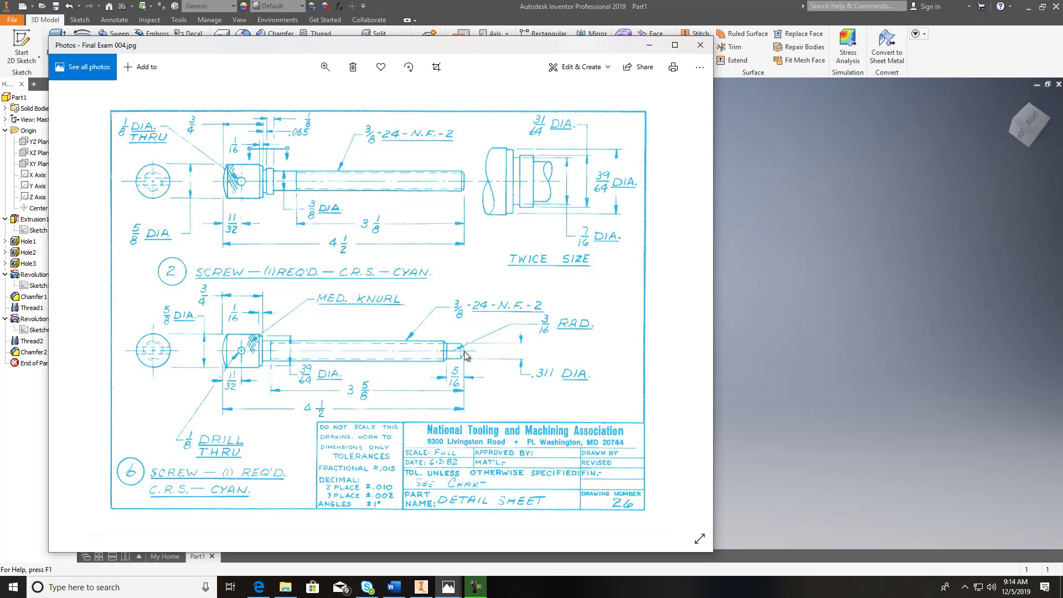
click(423, 587)
click(1030, 118)
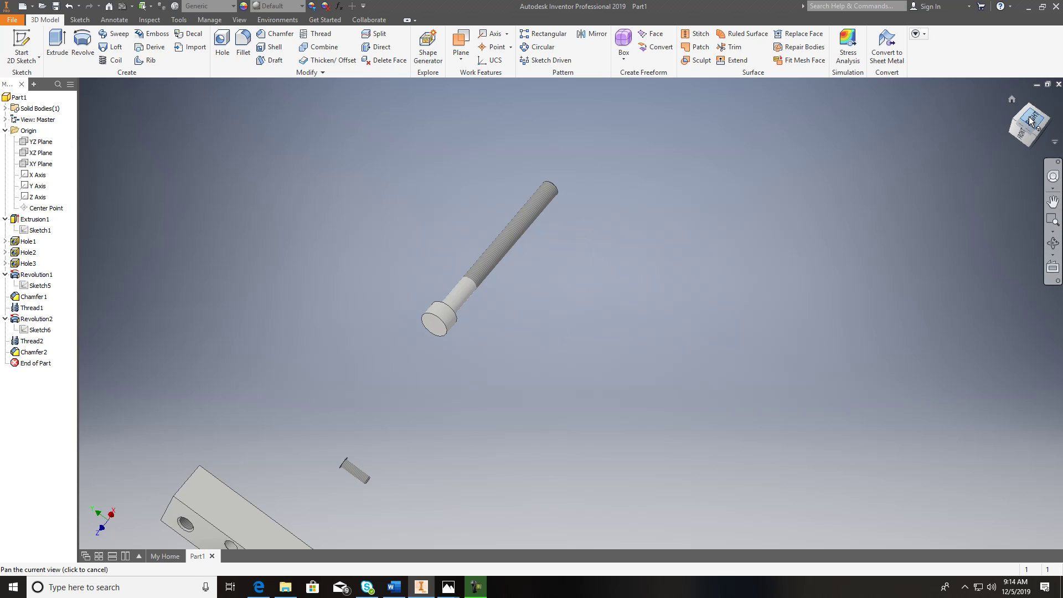
click(39, 330)
double_click(40, 329)
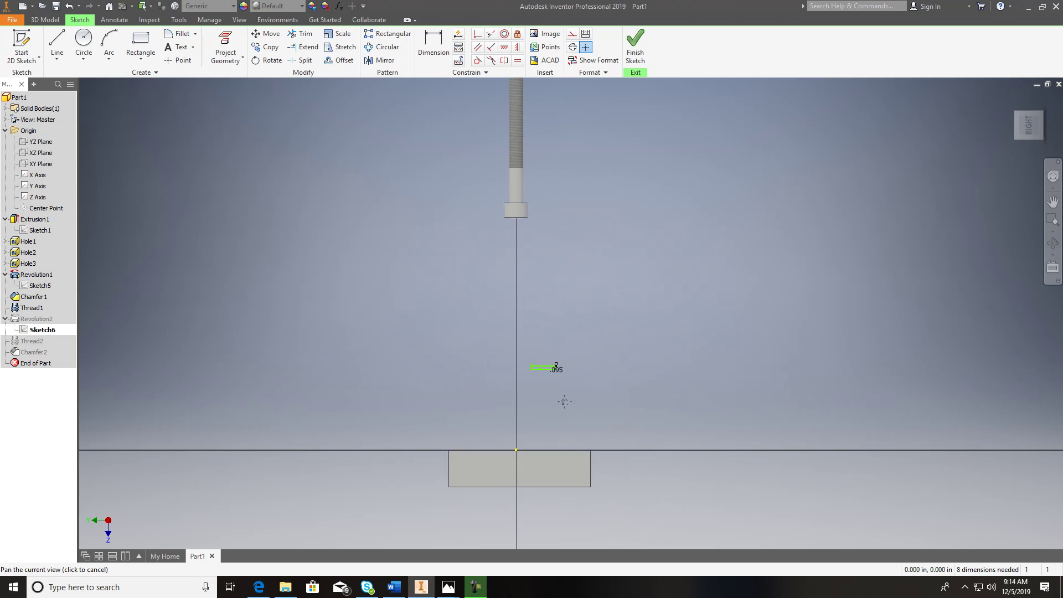
click(1051, 107)
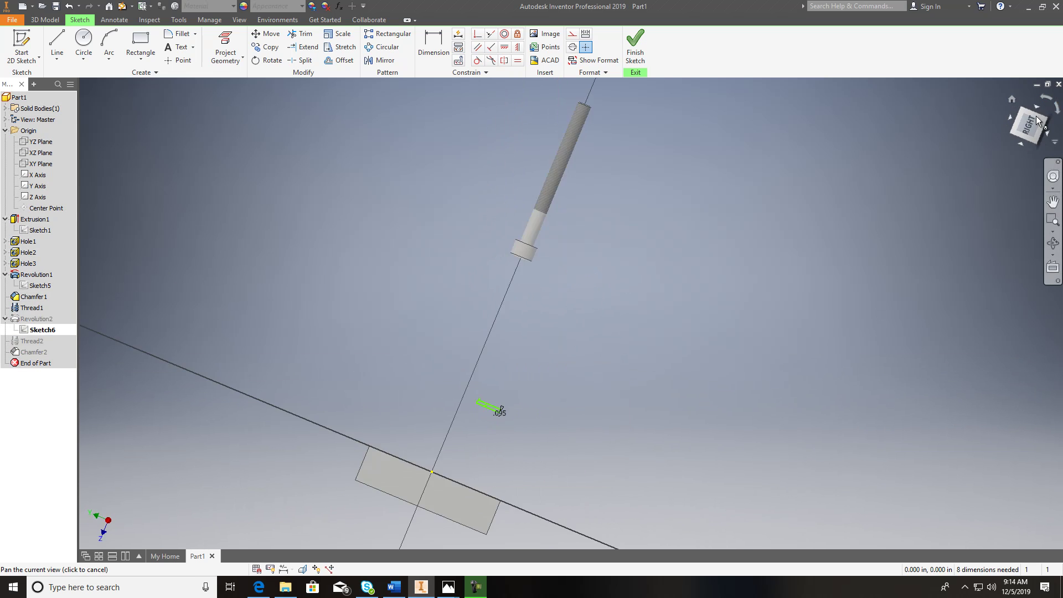
scroll(823, 290, up, 5)
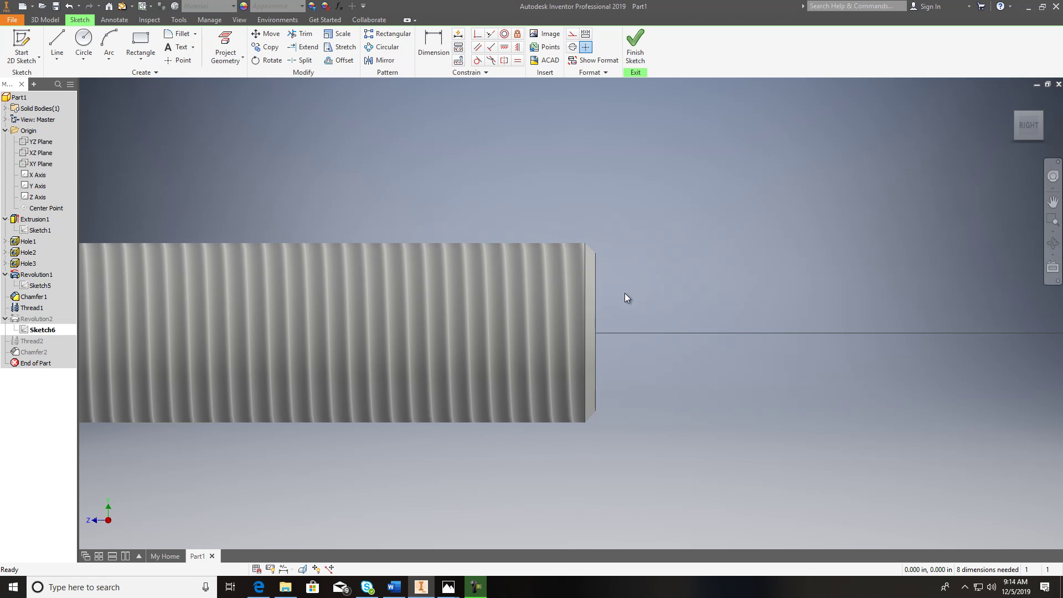
key(F7)
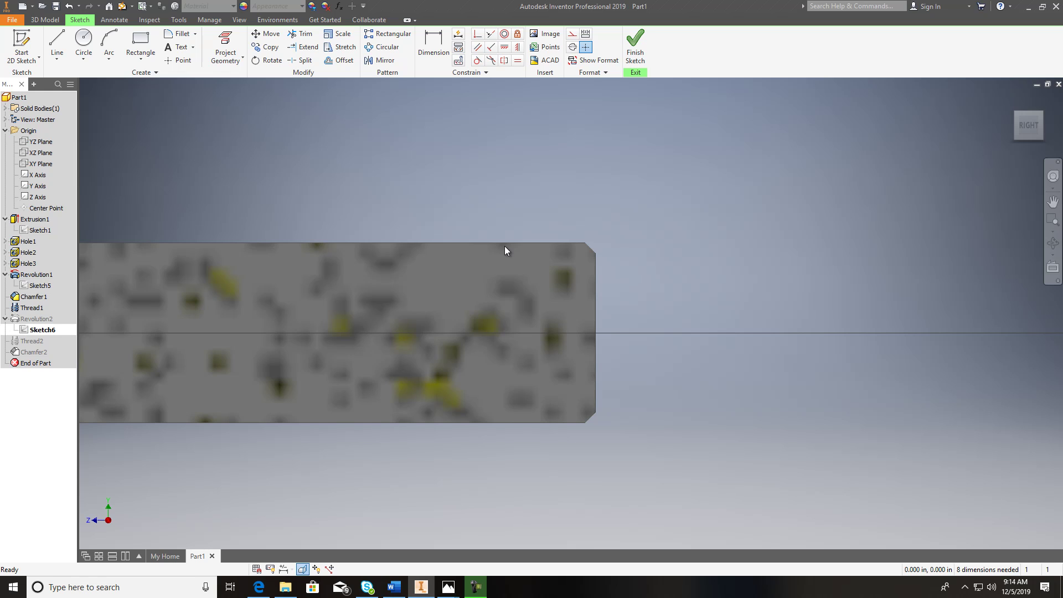
key(F7)
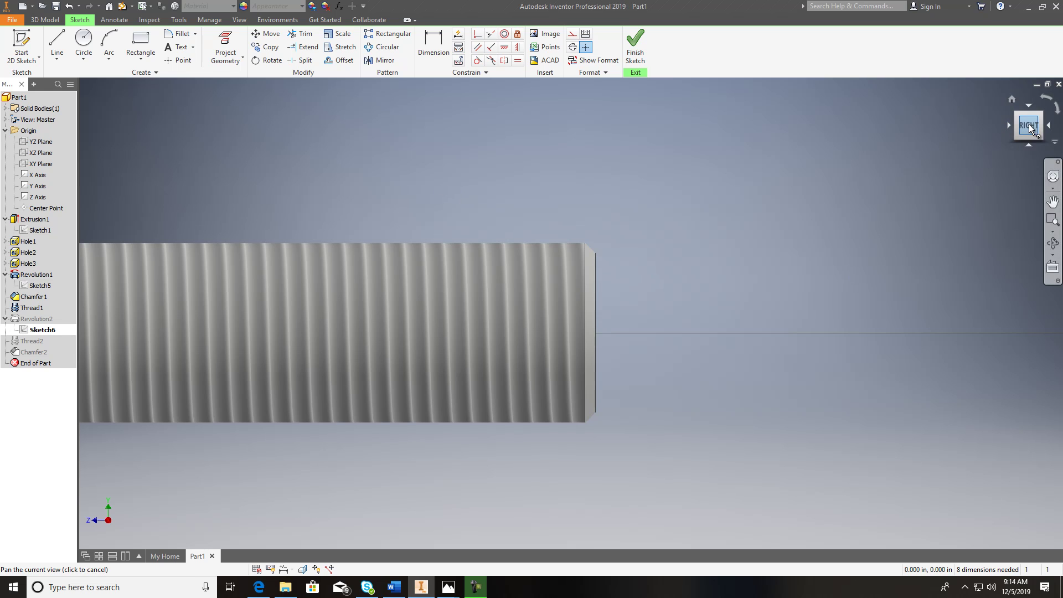
drag(1027, 126, 985, 129)
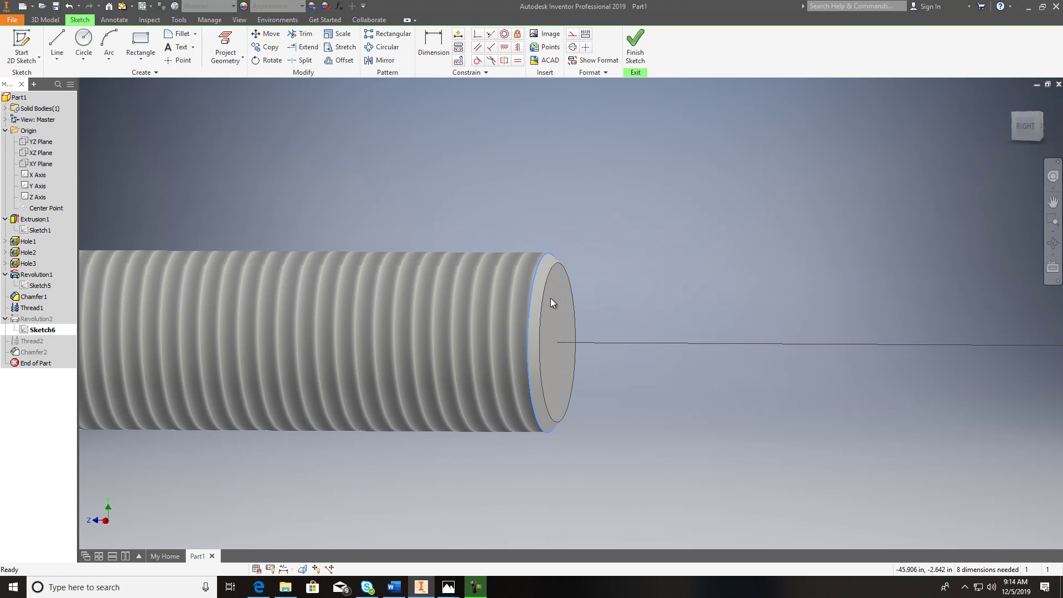
click(559, 269)
click(23, 59)
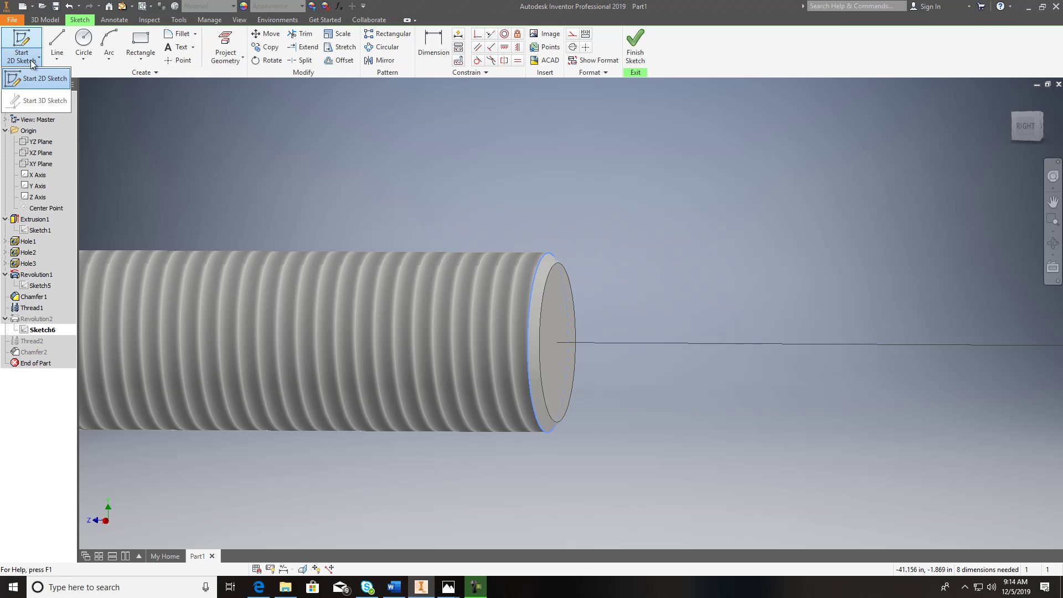
click(44, 79)
- Sketch a .311 in diameter circle centred on the end face of the long screw's threaded shank, and finish the sketch
click(553, 311)
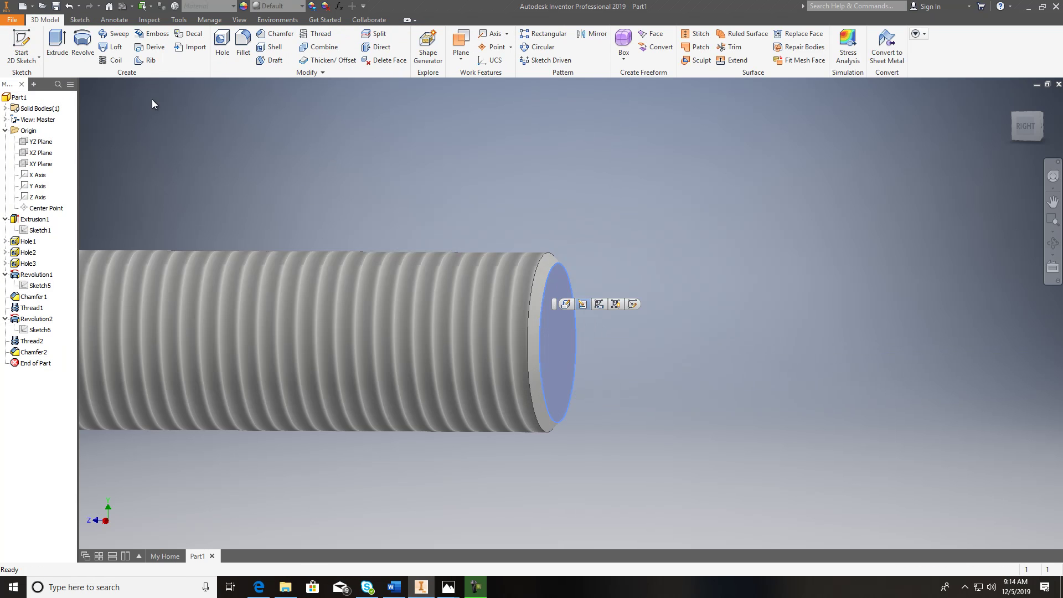
click(27, 58)
click(44, 80)
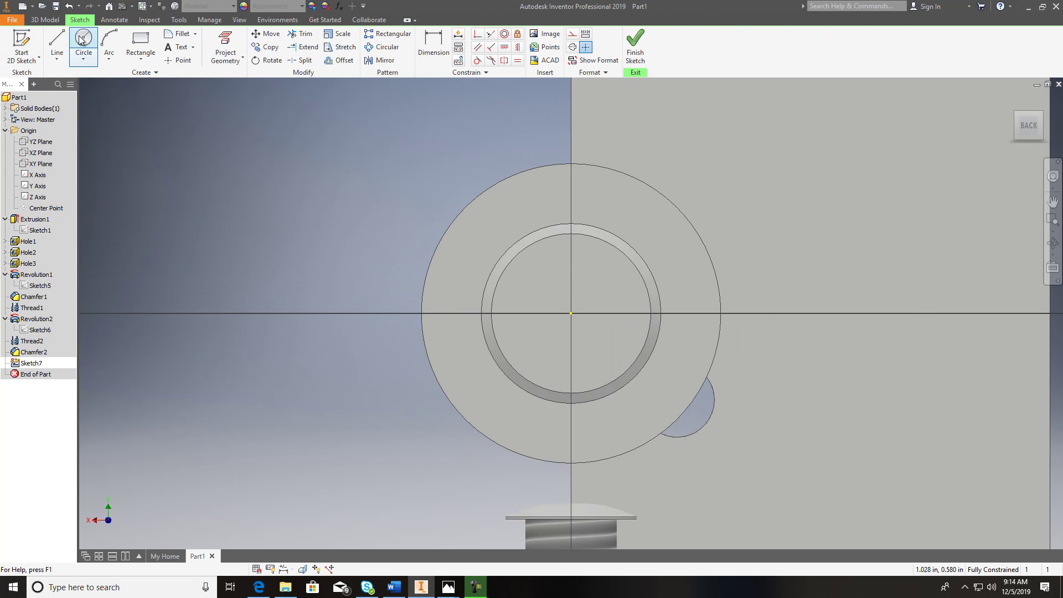
click(83, 44)
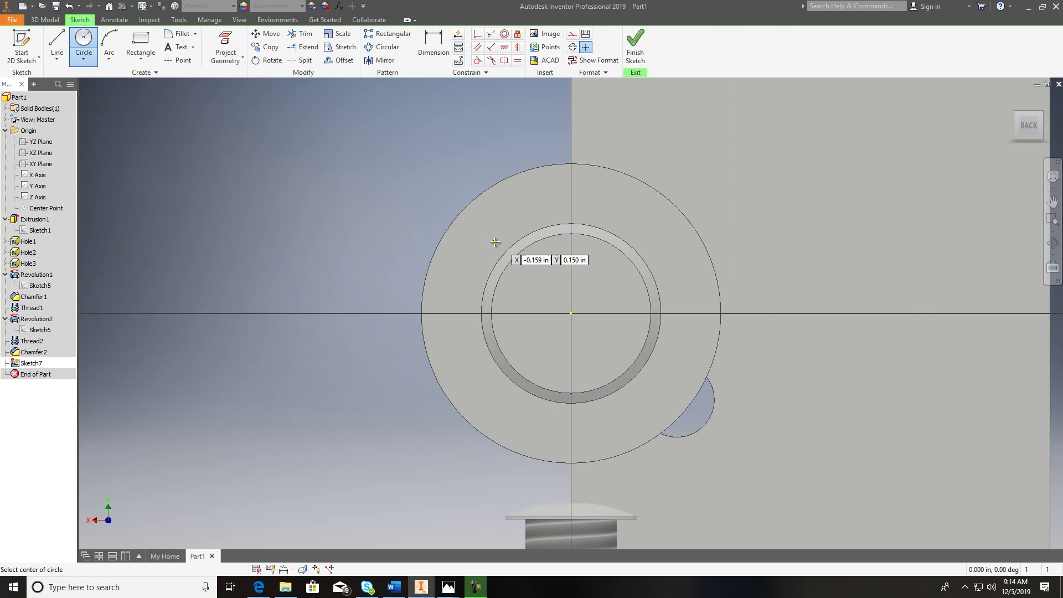
click(571, 313)
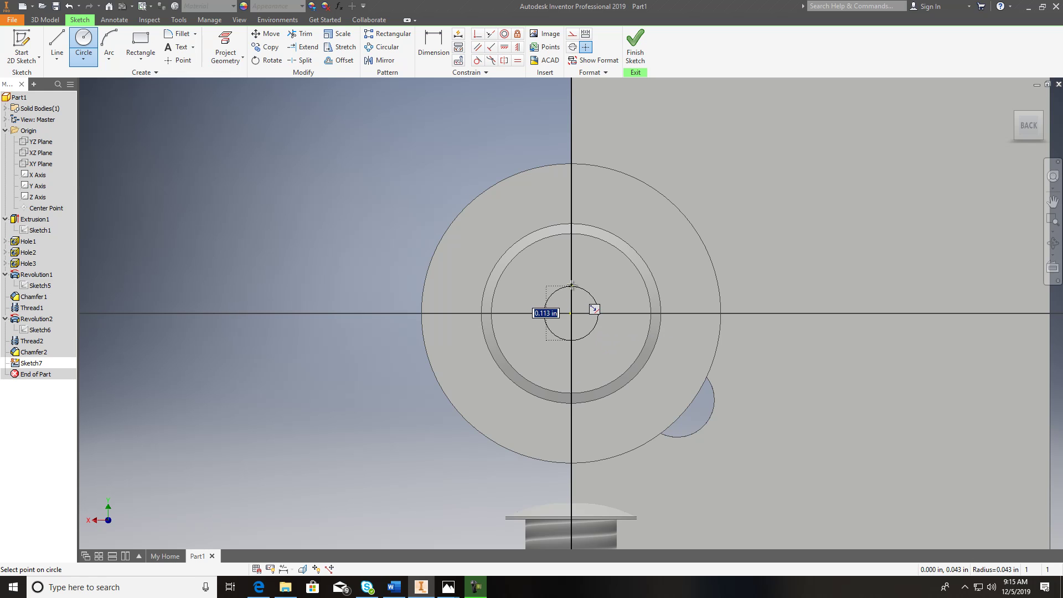
text(.311)
key(Return)
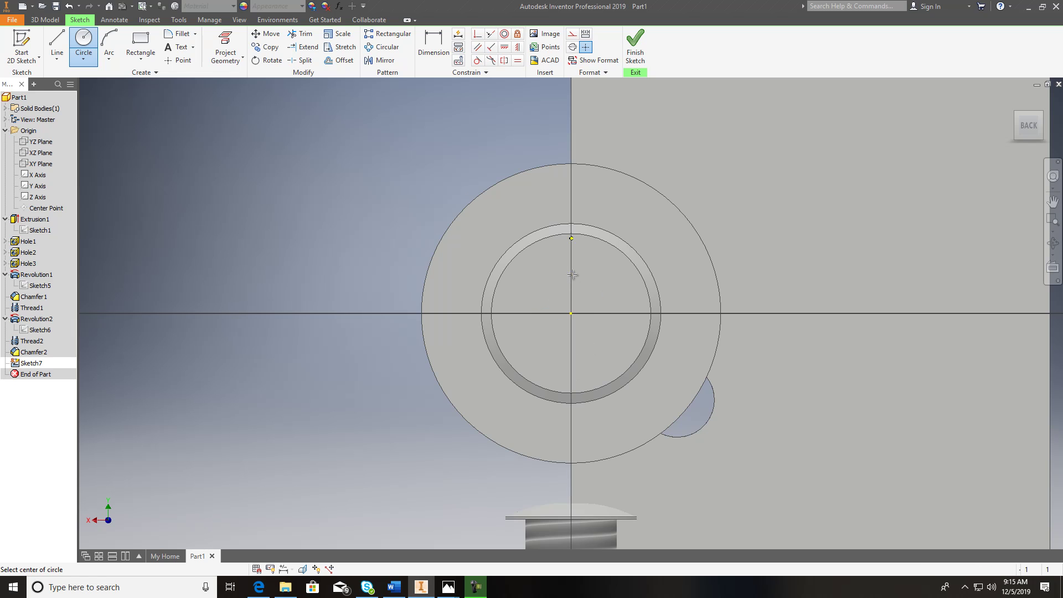
click(635, 52)
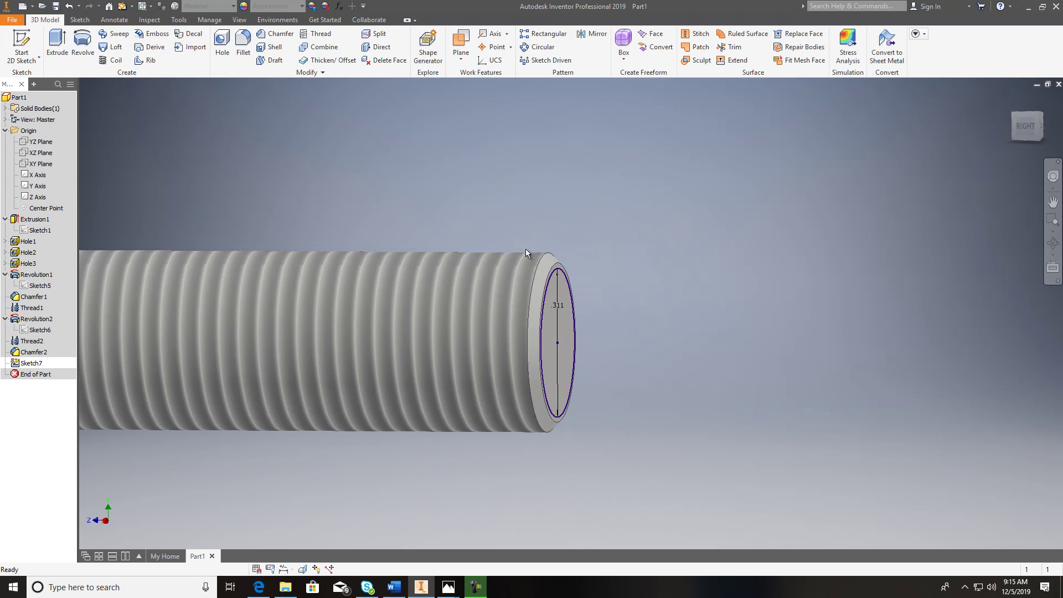
- Extrude the .311 in circle 5/16 in outward from the long screw's end face
click(57, 41)
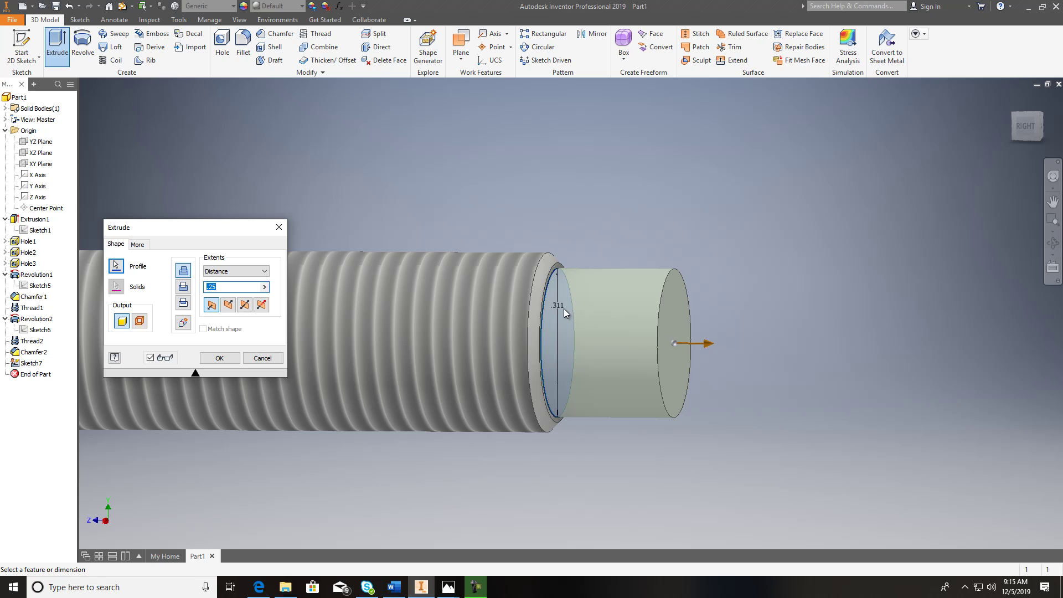
text(5/16)
key(Return)
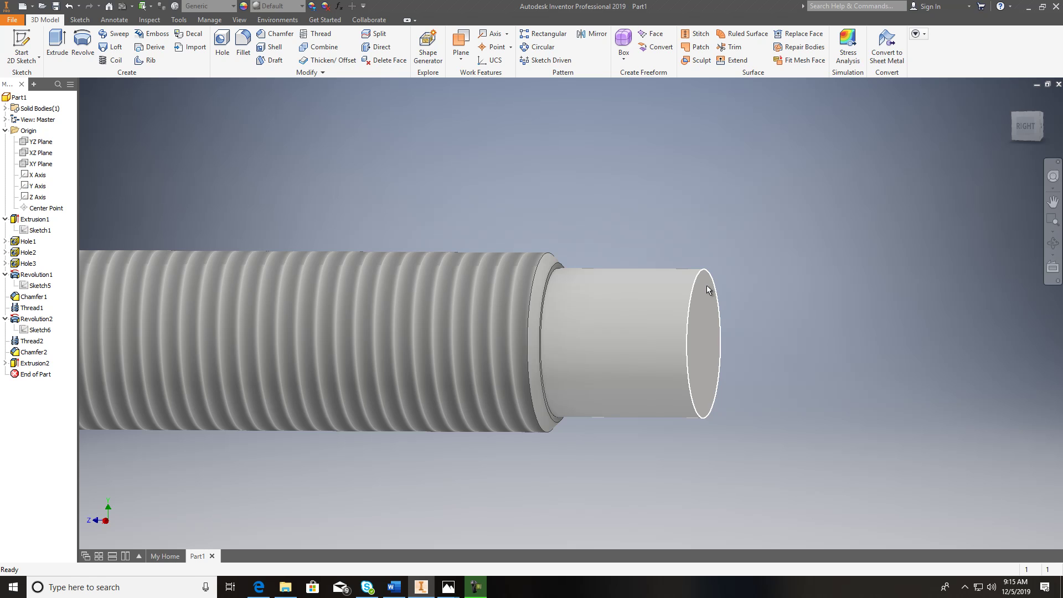
- Start a sketch on the YZ Plane and slice the graphics to expose the screw tip's cross-section
mouse_move(706, 285)
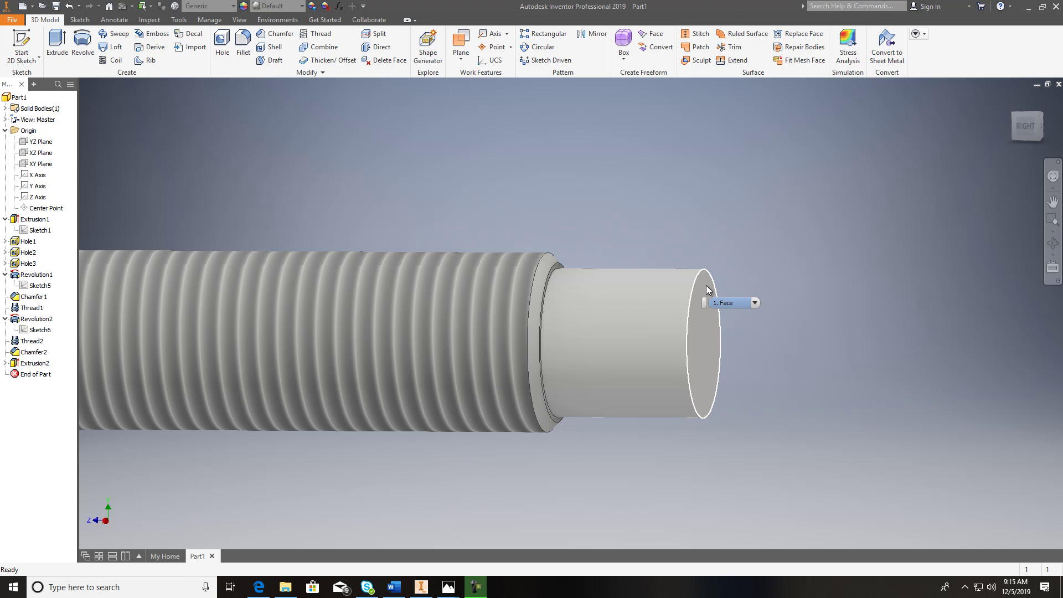
shift+middle_drag(708, 294, 632, 321)
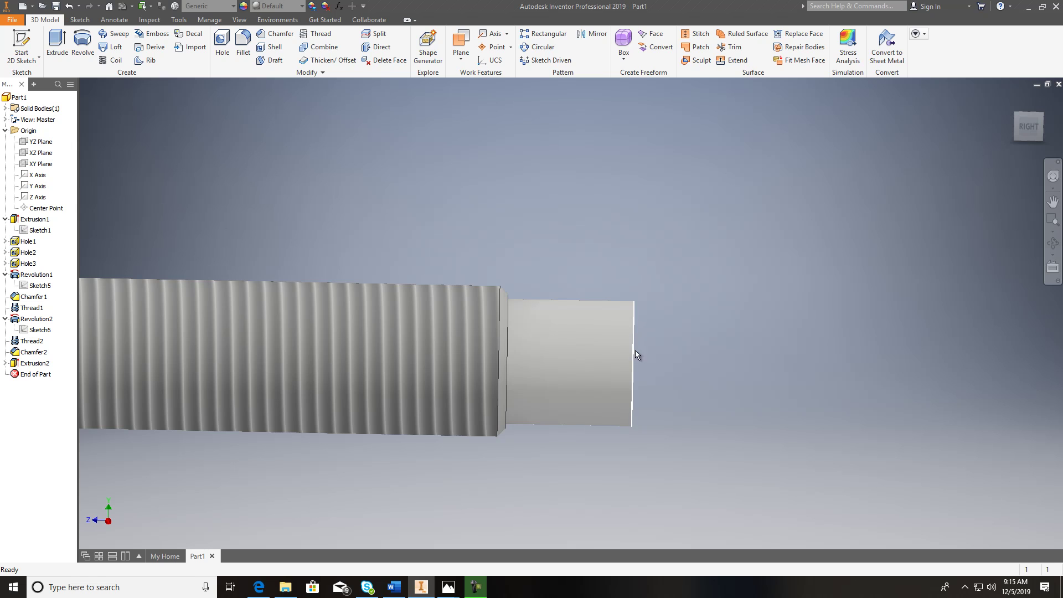
click(1028, 126)
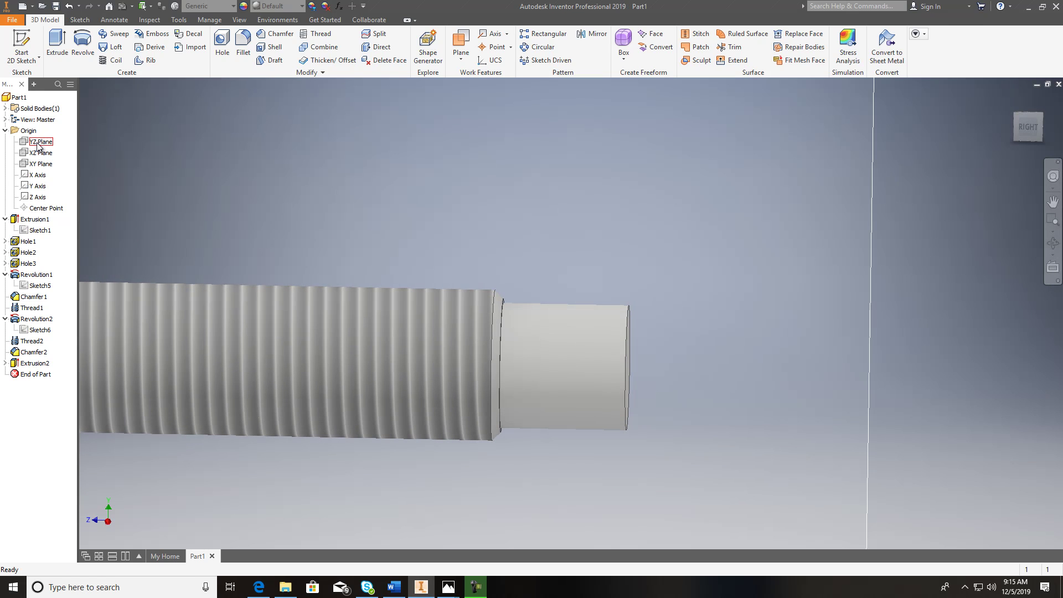
click(37, 146)
shift+middle_drag(1024, 133, 994, 135)
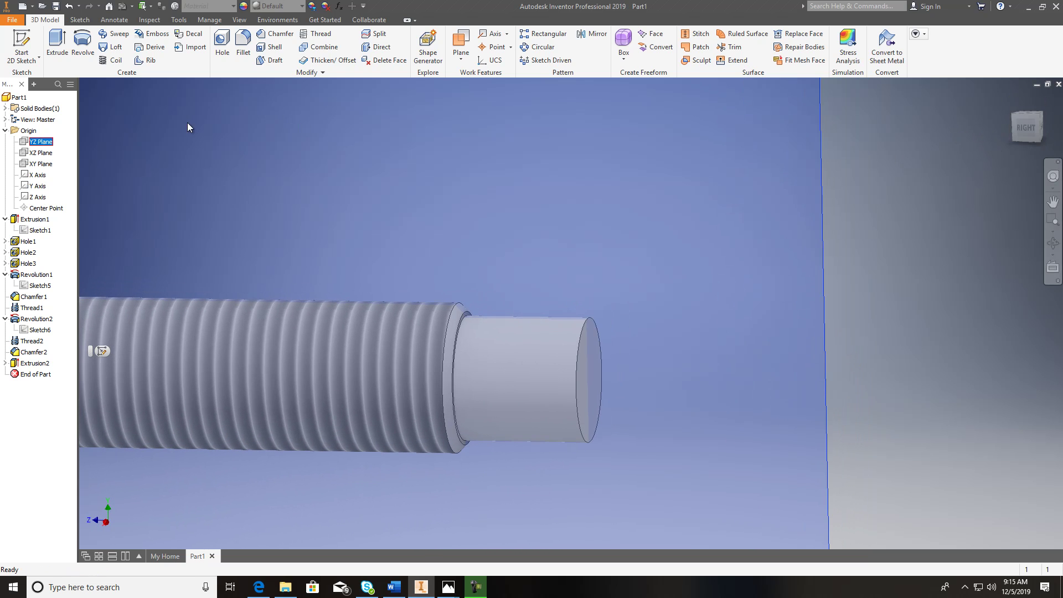
right_click(42, 142)
click(82, 175)
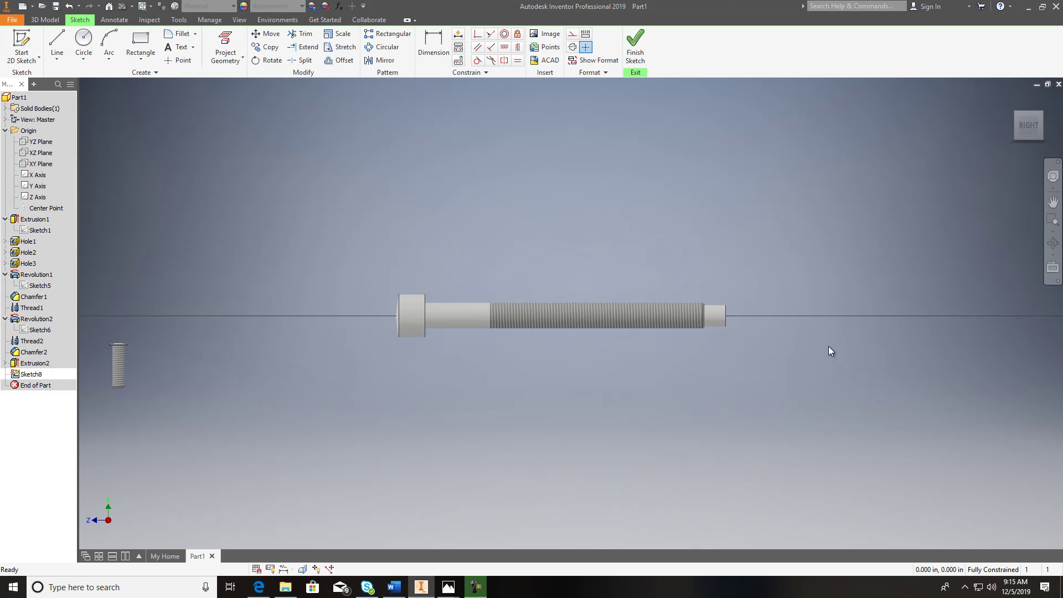
scroll(736, 314, down, 5)
key(F7)
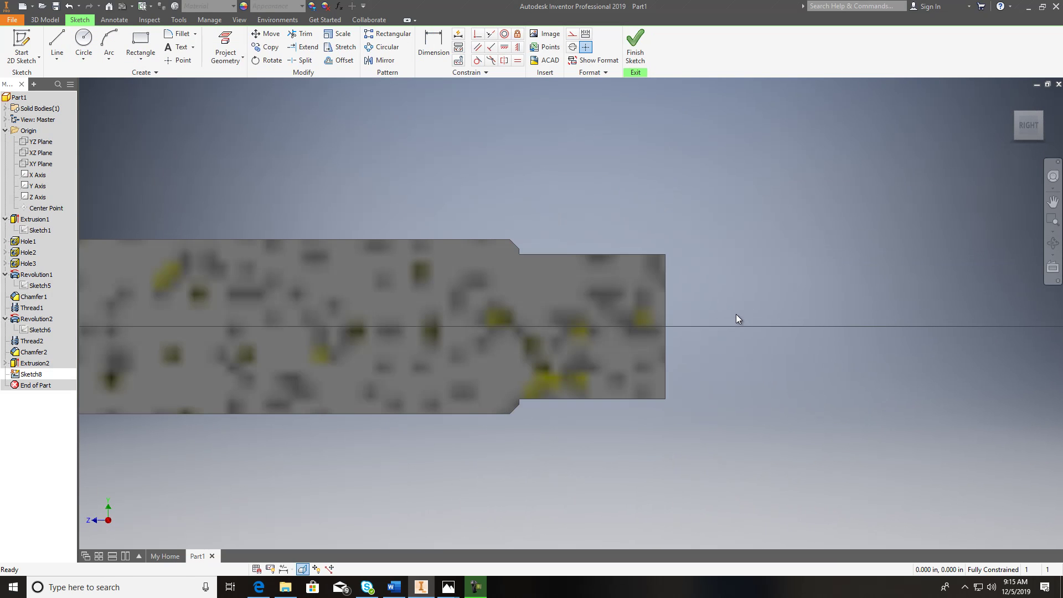
click(61, 47)
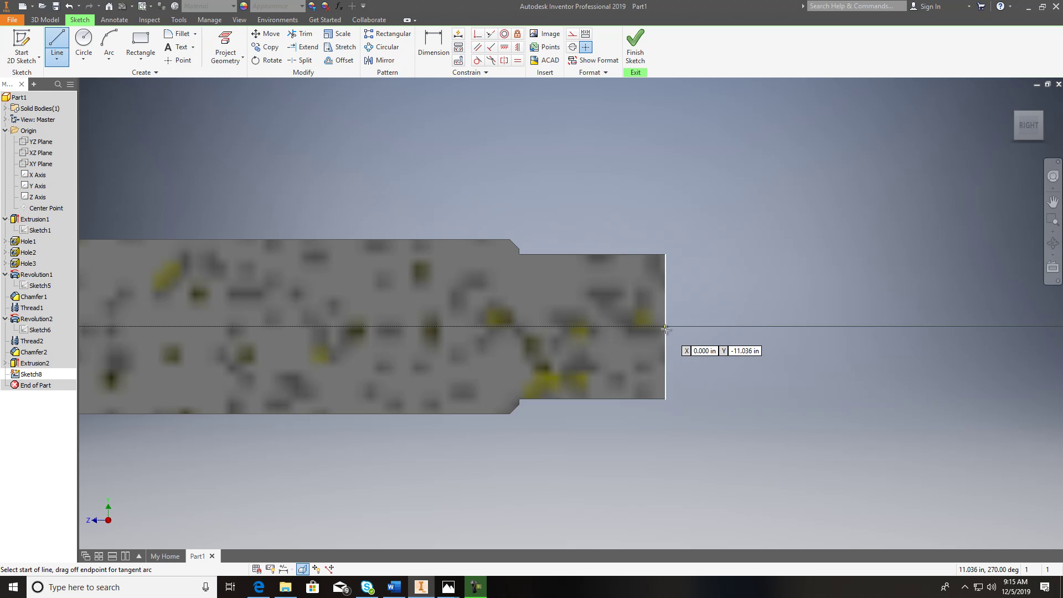
click(665, 327)
click(454, 326)
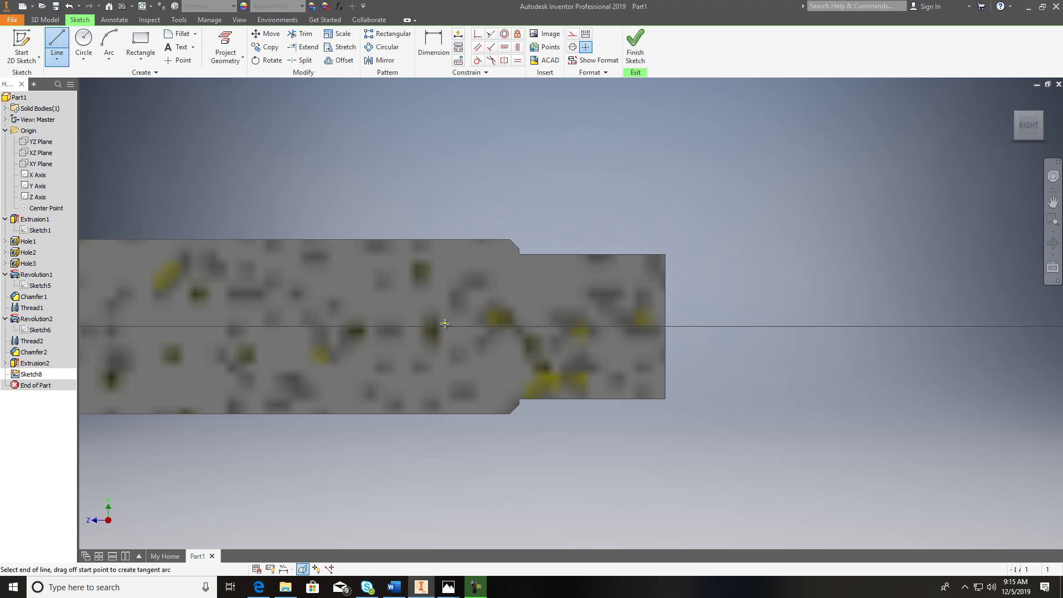
right_click(472, 302)
click(506, 304)
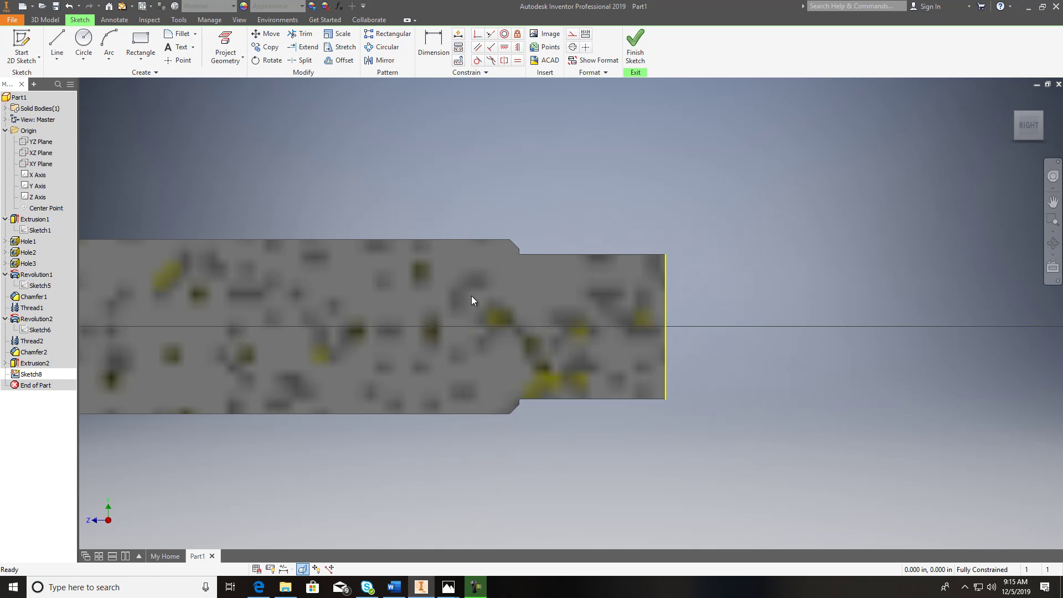
- Draw a 3/16 in line inward along the screw's axis from the centre of the tip's end edge
click(57, 47)
click(665, 326)
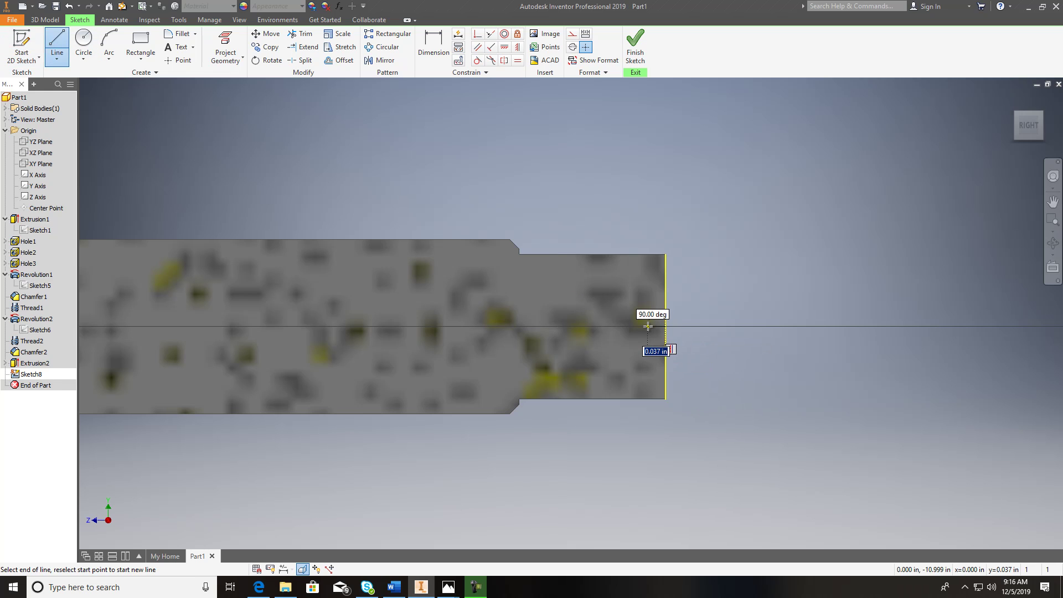
text(3/16)
key(Return)
- Draw a .375 in diameter circle centred on the inner end of the 3/16 in line
click(83, 42)
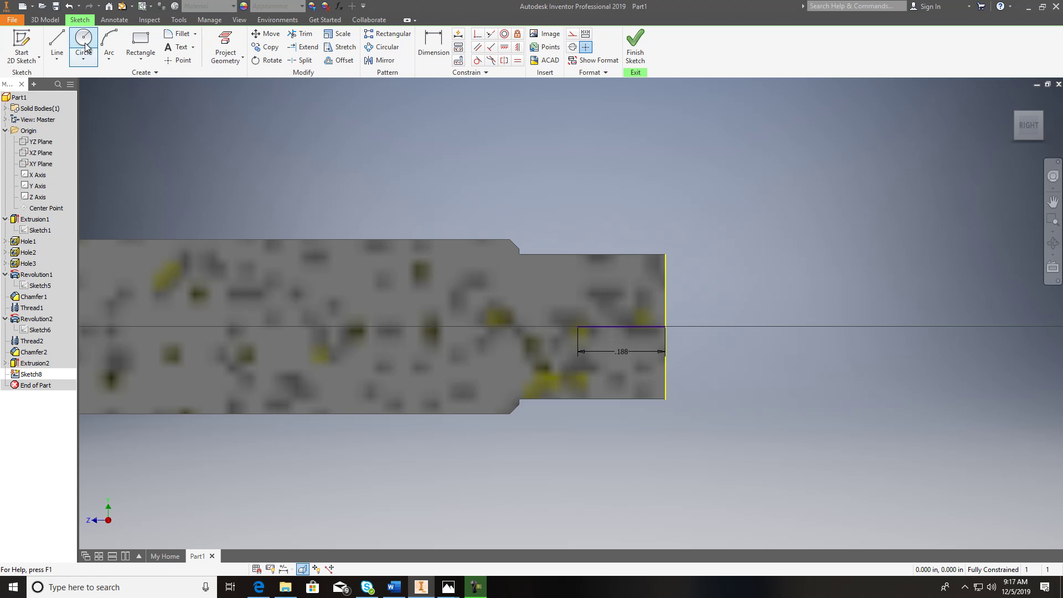
click(577, 326)
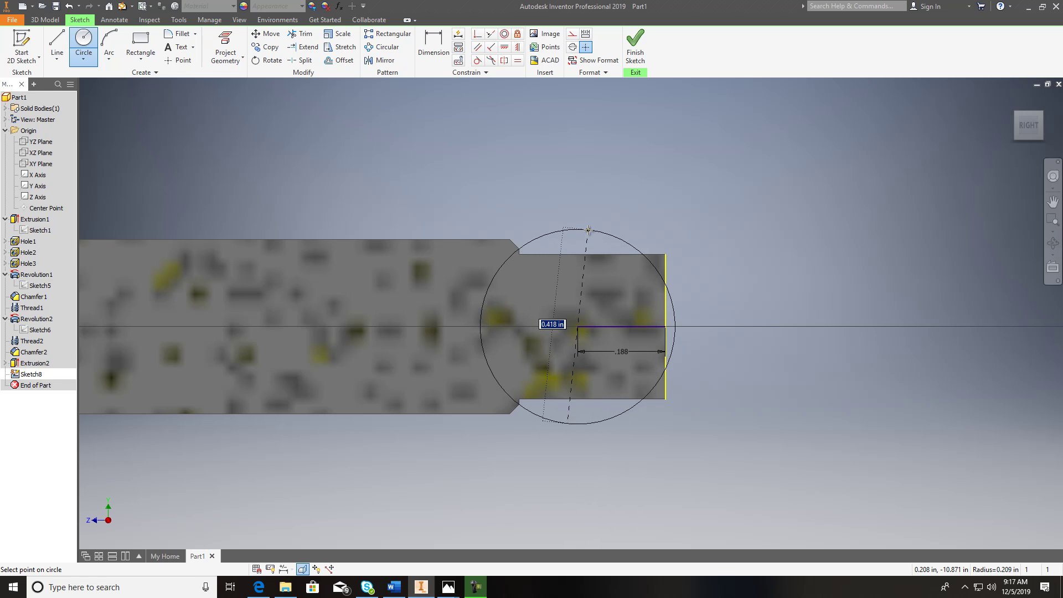
text(.)
key(Return)
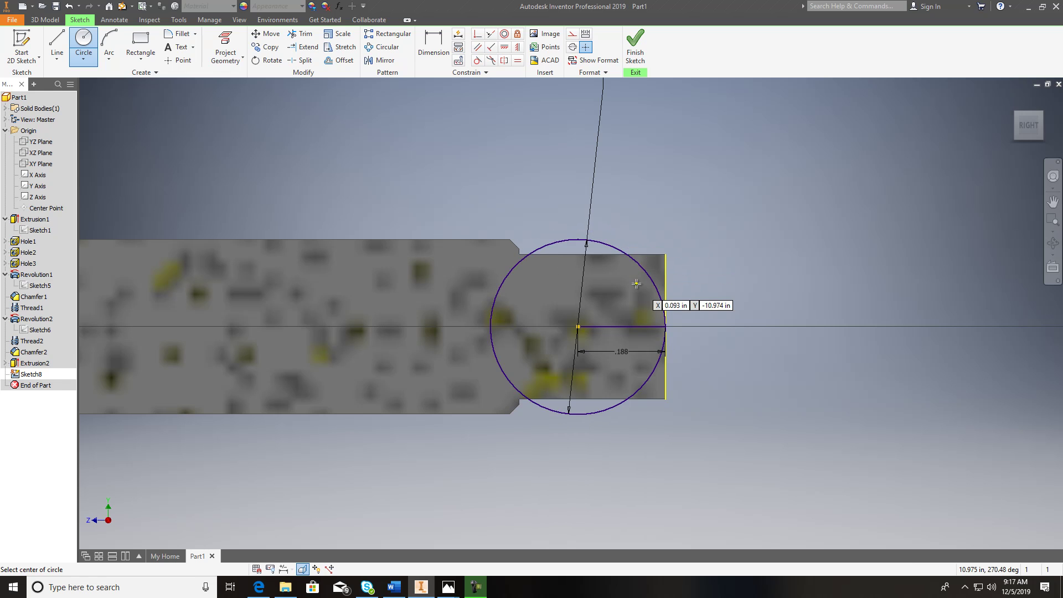
scroll(636, 283, up, 1)
scroll(653, 284, down, 3)
scroll(554, 284, up, 4)
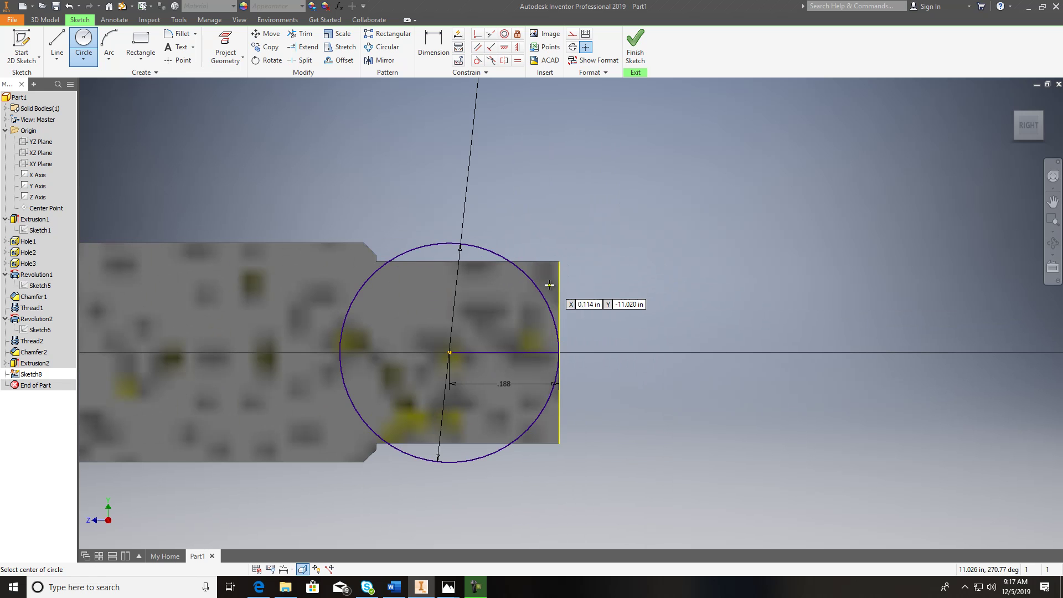
key(Escape)
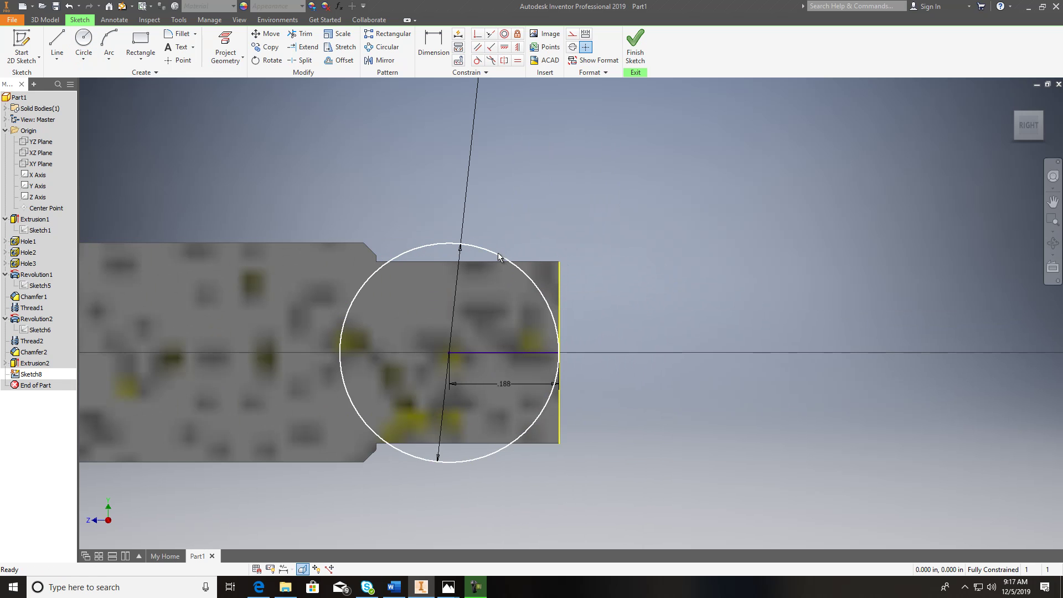
click(500, 259)
- Enclose the tip's end with four lines joined to the circle at both tip edges, trim the circle's inner part, and finish the sketch
click(57, 45)
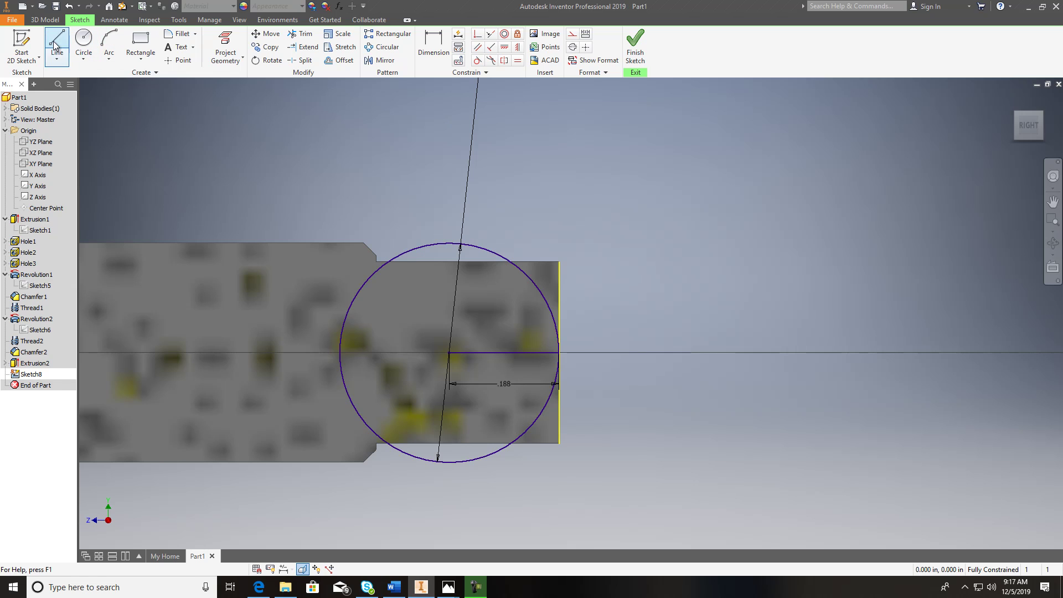
click(510, 262)
click(565, 200)
click(641, 380)
click(555, 493)
click(509, 443)
key(Escape)
click(302, 34)
click(488, 456)
click(634, 47)
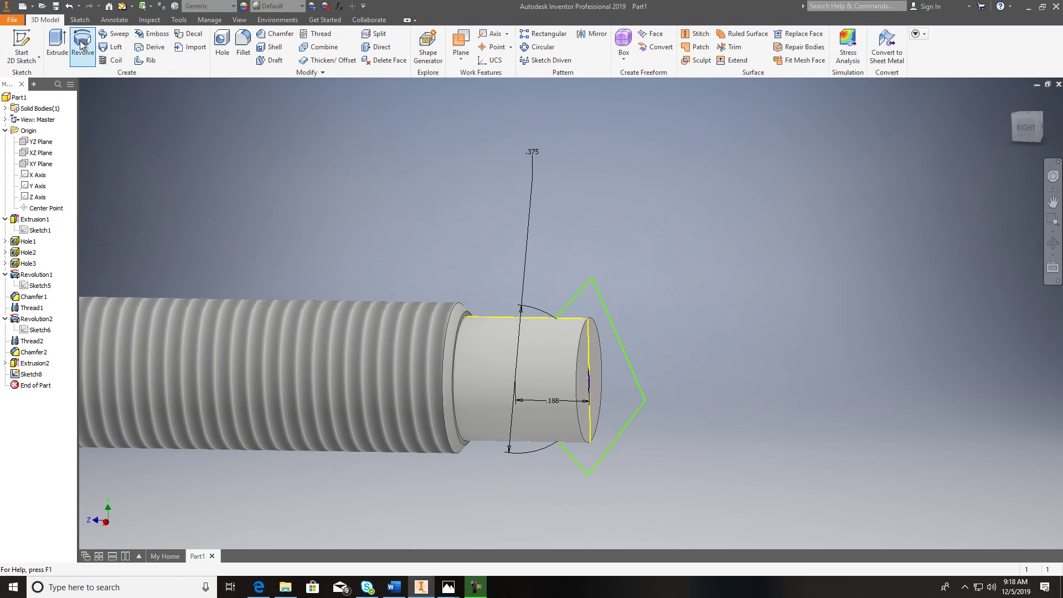
- Try to cut the profile outside the arc from the screw tip with a symmetric 5/16 in extrusion
click(57, 47)
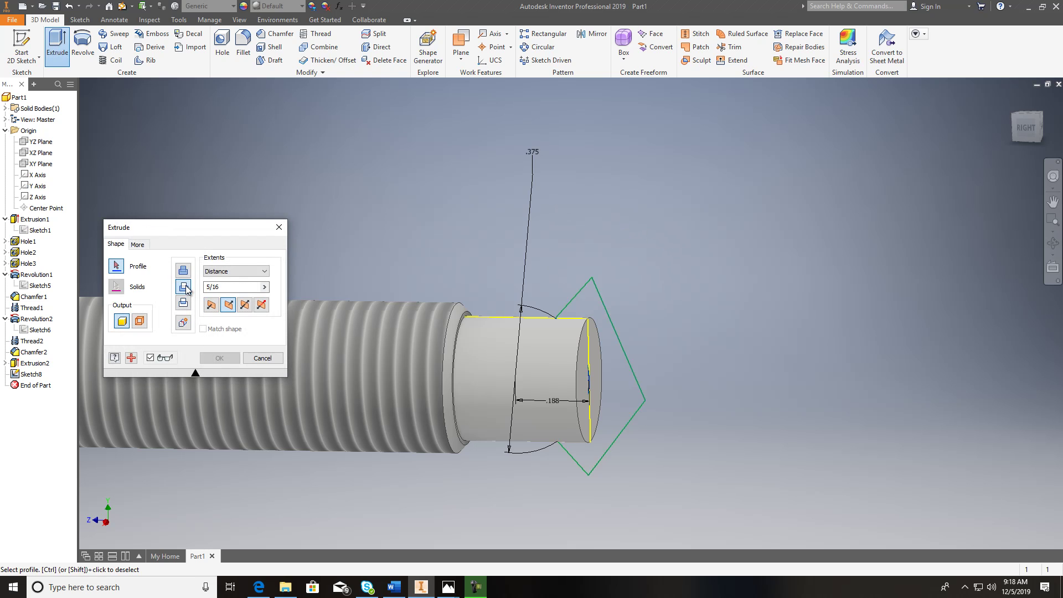
click(627, 368)
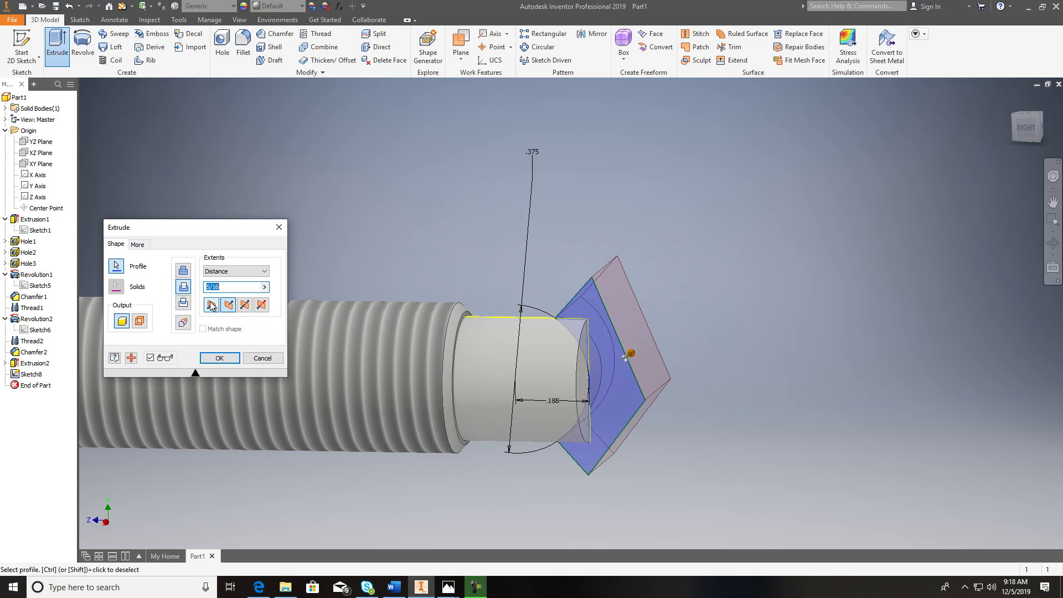
click(244, 305)
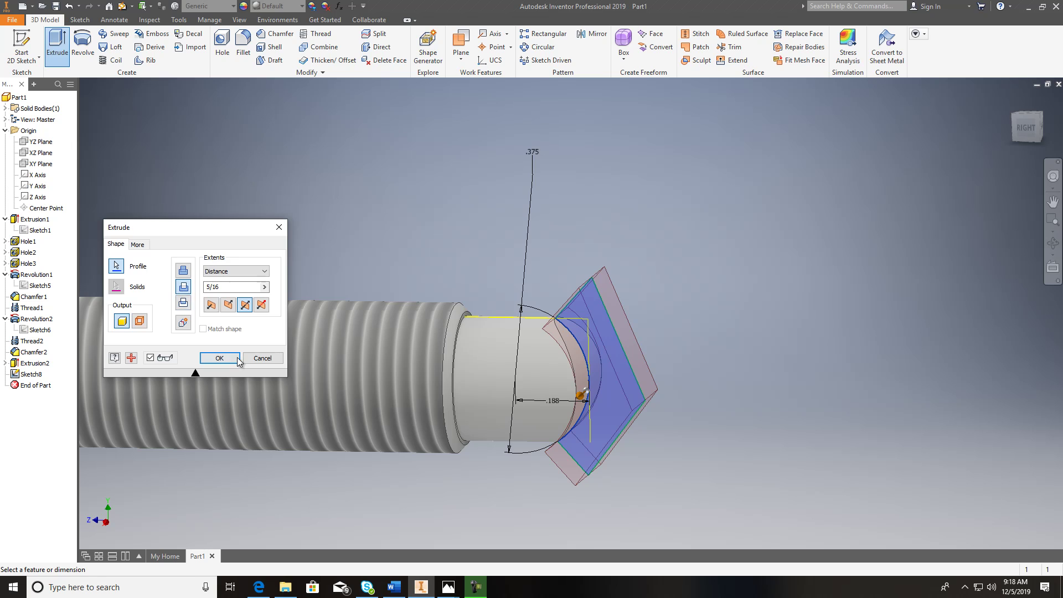
click(219, 357)
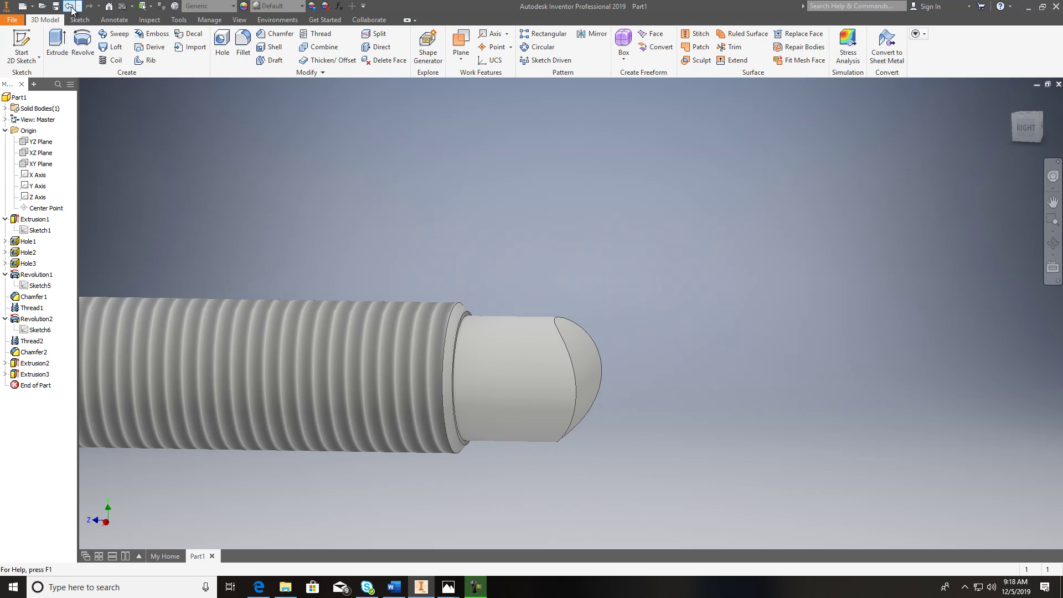
- Undo the extruded cut, redo it to view the tip from the right side, and undo it again
click(69, 7)
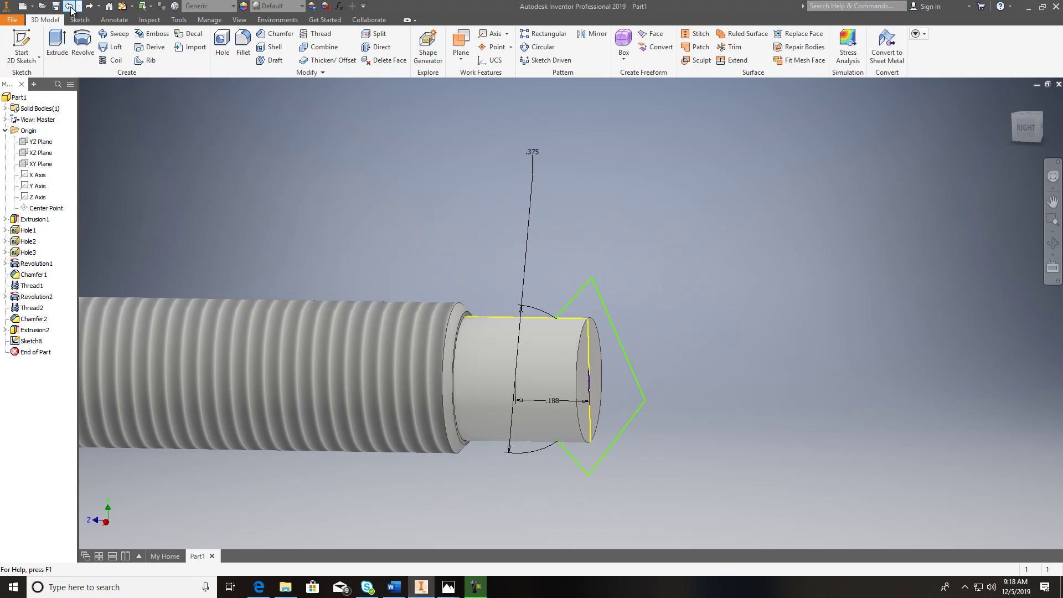
click(1026, 129)
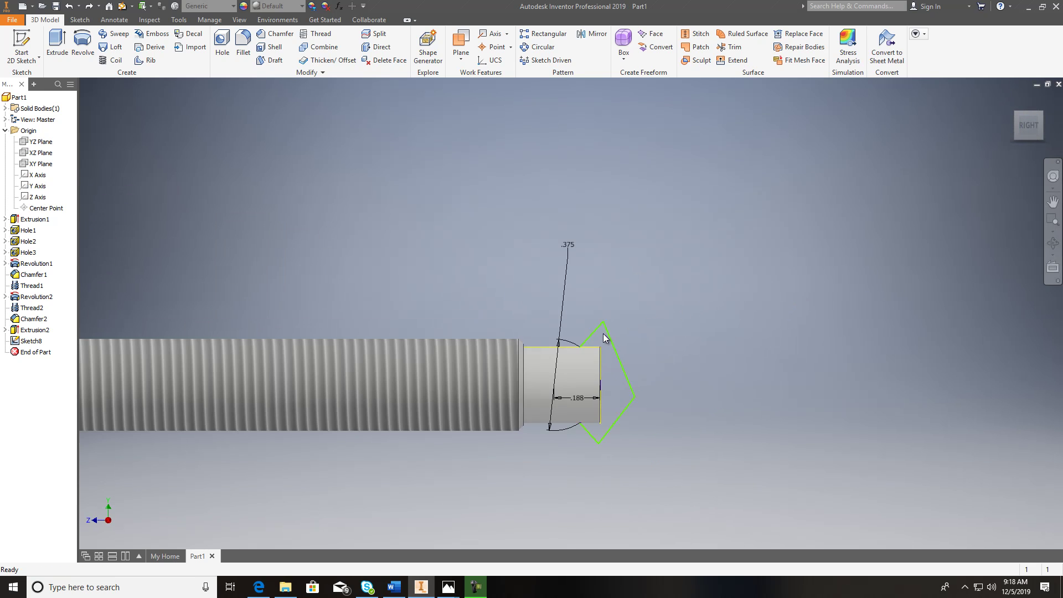
scroll(614, 321, down, 2)
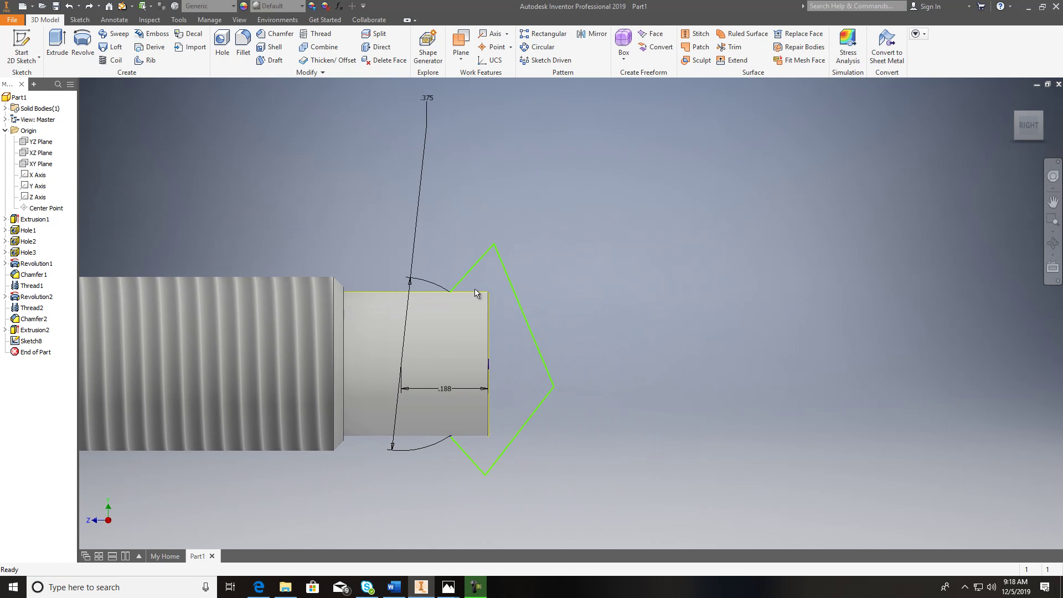
click(91, 8)
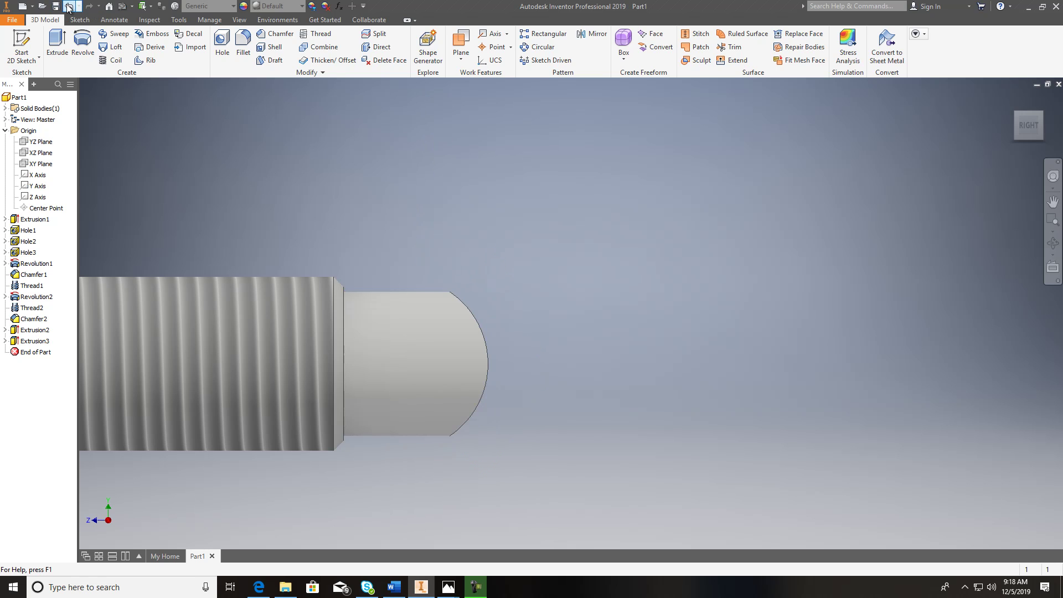
click(69, 6)
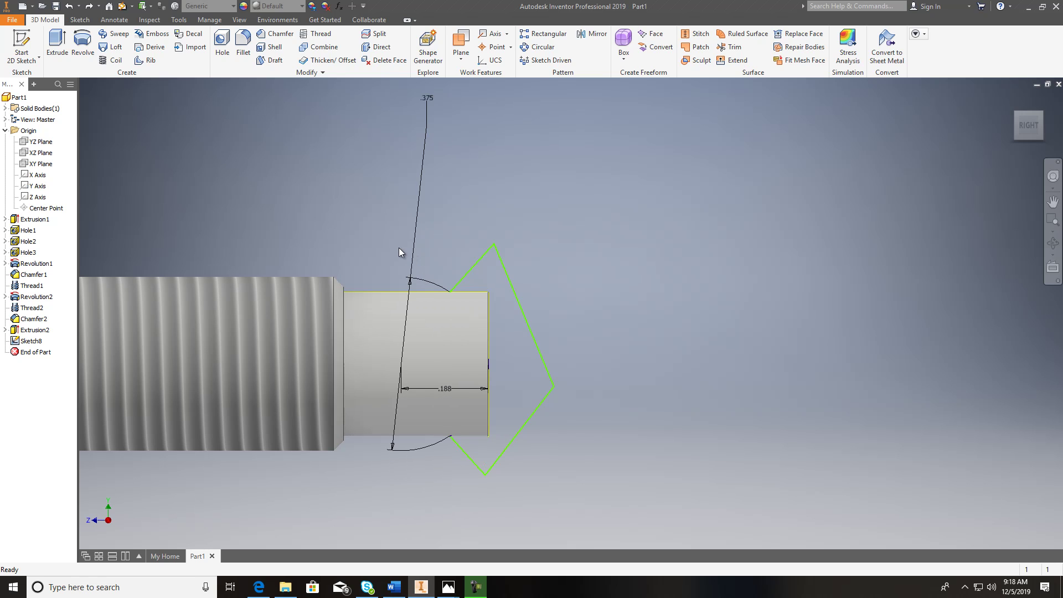
- Reopen the tip sketch with sliced graphics and draw a line along the axis from the arc to the outer outline
double_click(35, 342)
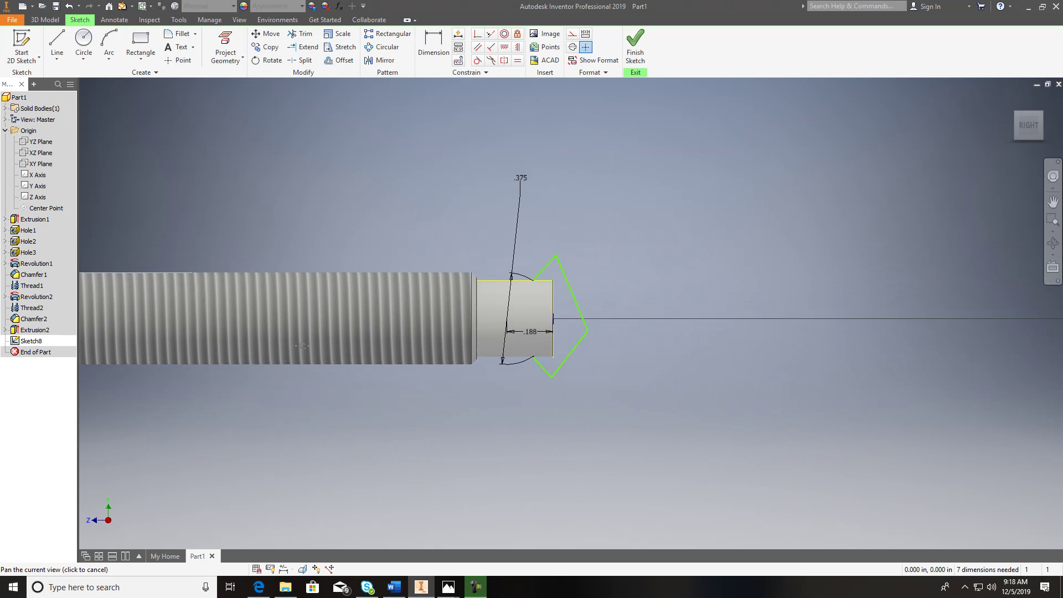
key(F7)
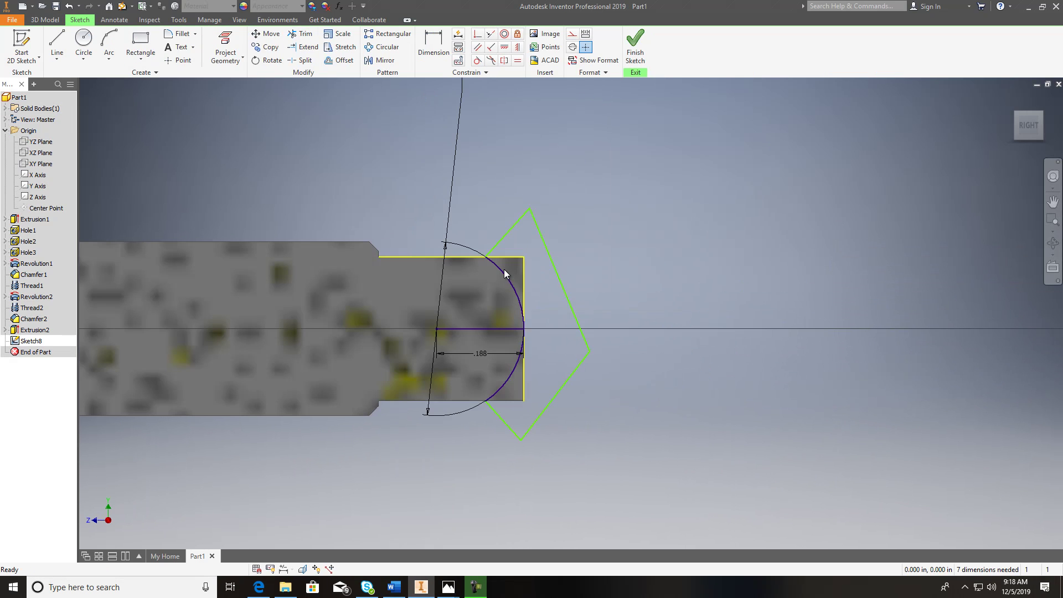
key(l)
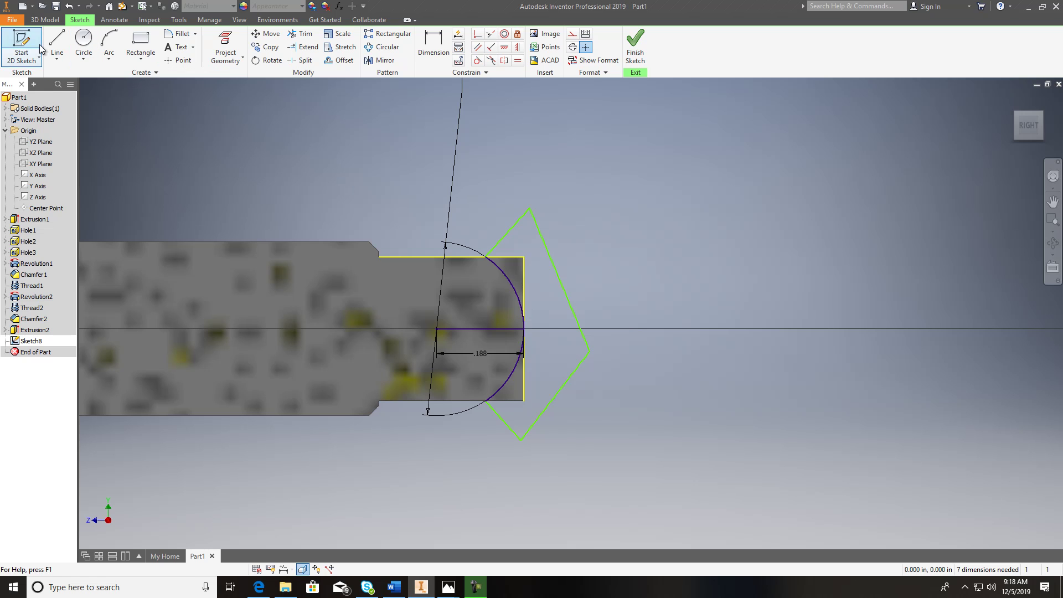
click(525, 328)
click(580, 328)
- Trim away the outline's lines below the screw's axis
click(299, 34)
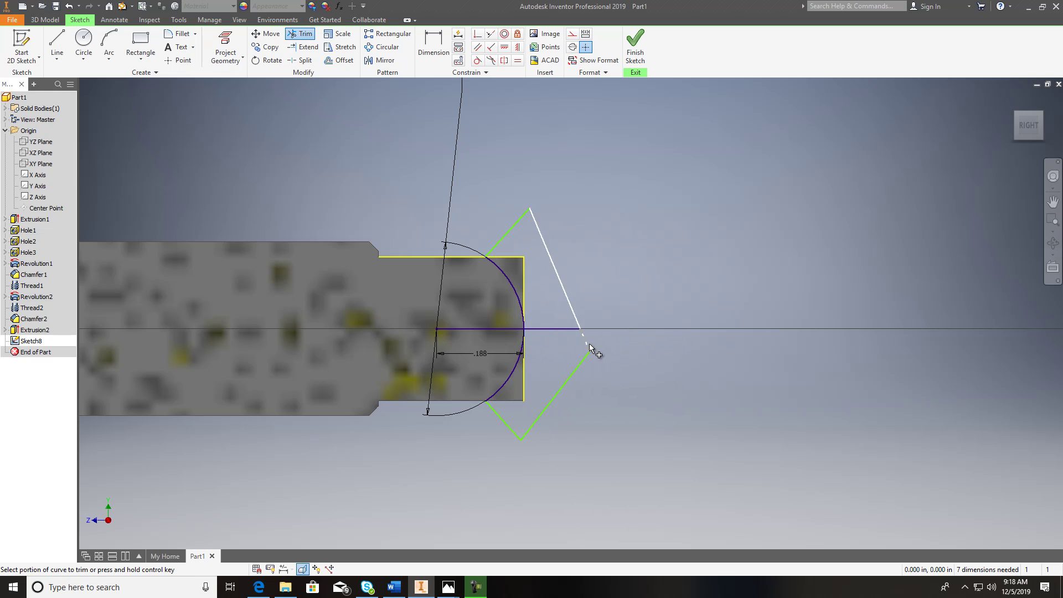
click(584, 340)
click(571, 375)
click(505, 381)
click(249, 102)
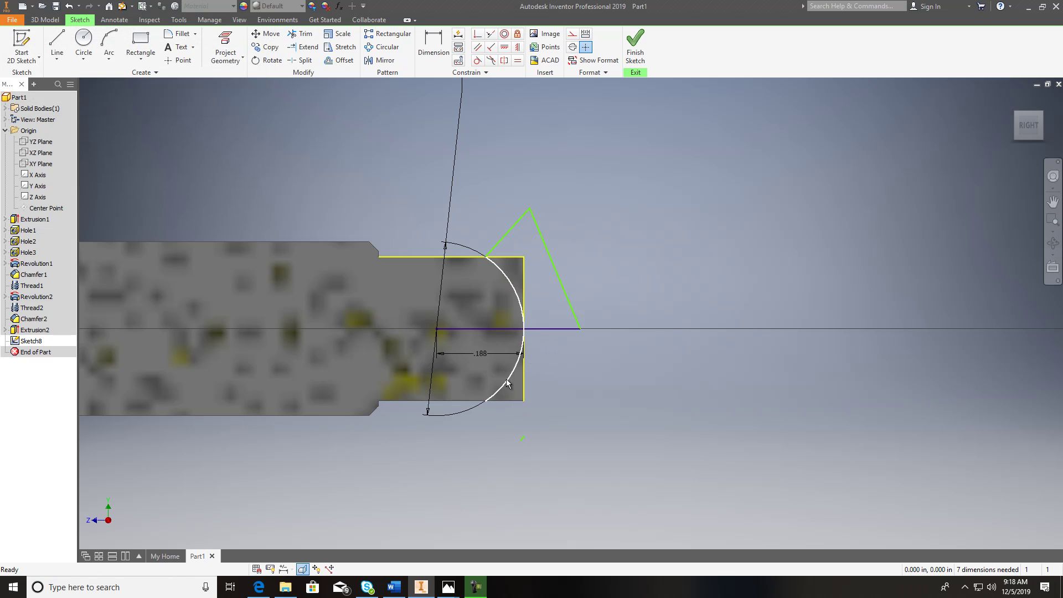
- Delete the axis line segment inside the arc, trim the arc below the axis, and finish the tip sketch
scroll(528, 277, up, 5)
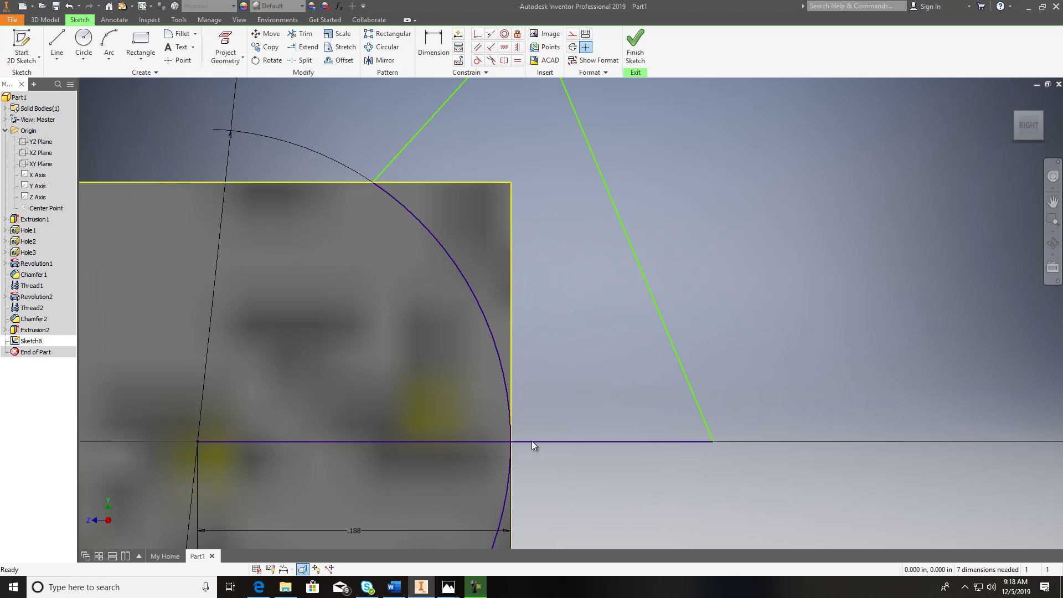
click(490, 443)
key(Delete)
scroll(525, 430, down, 4)
click(301, 34)
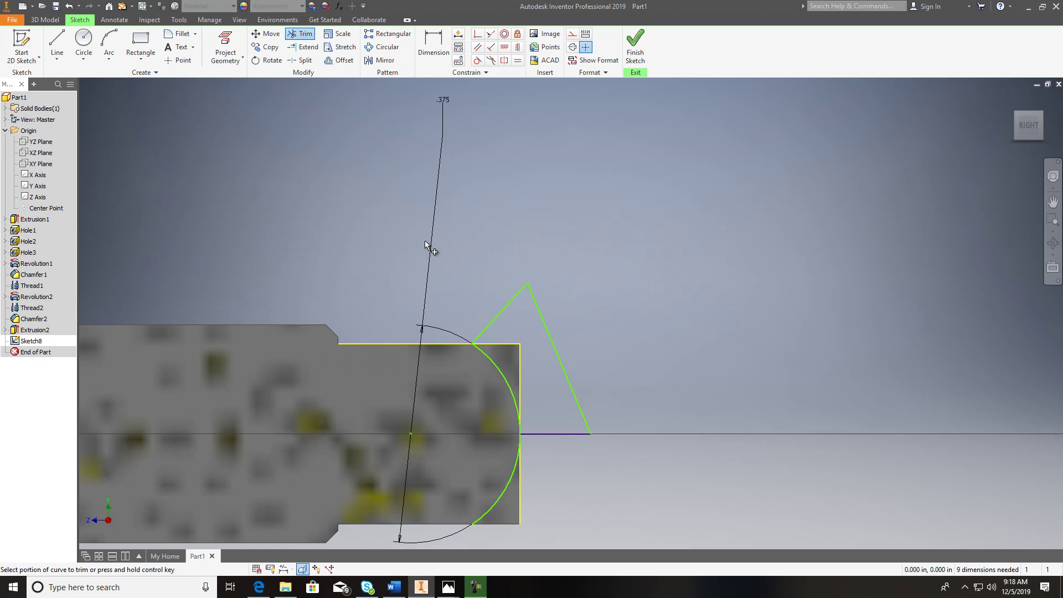
click(506, 486)
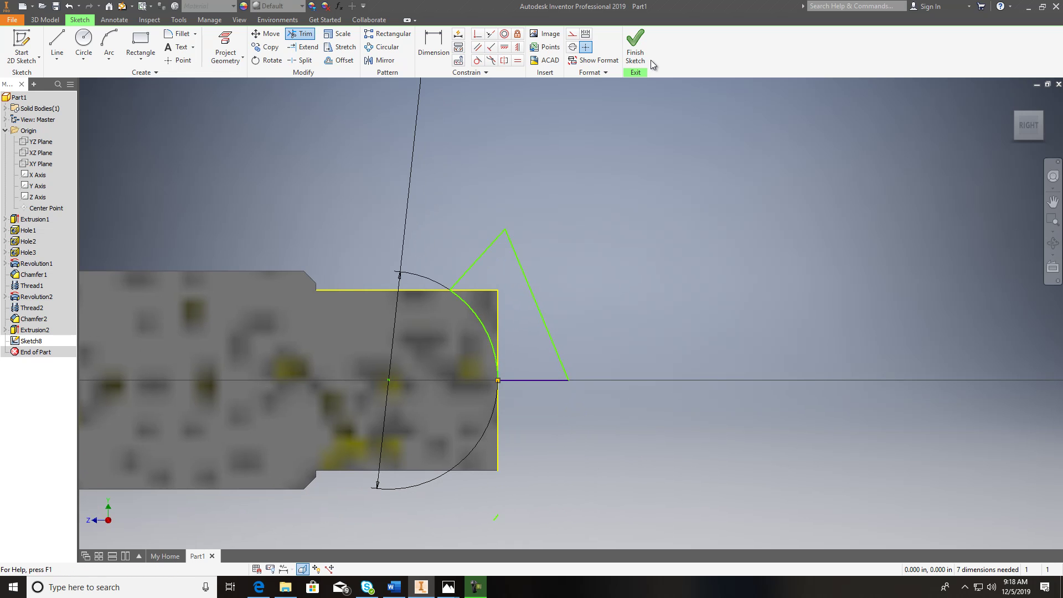
click(635, 48)
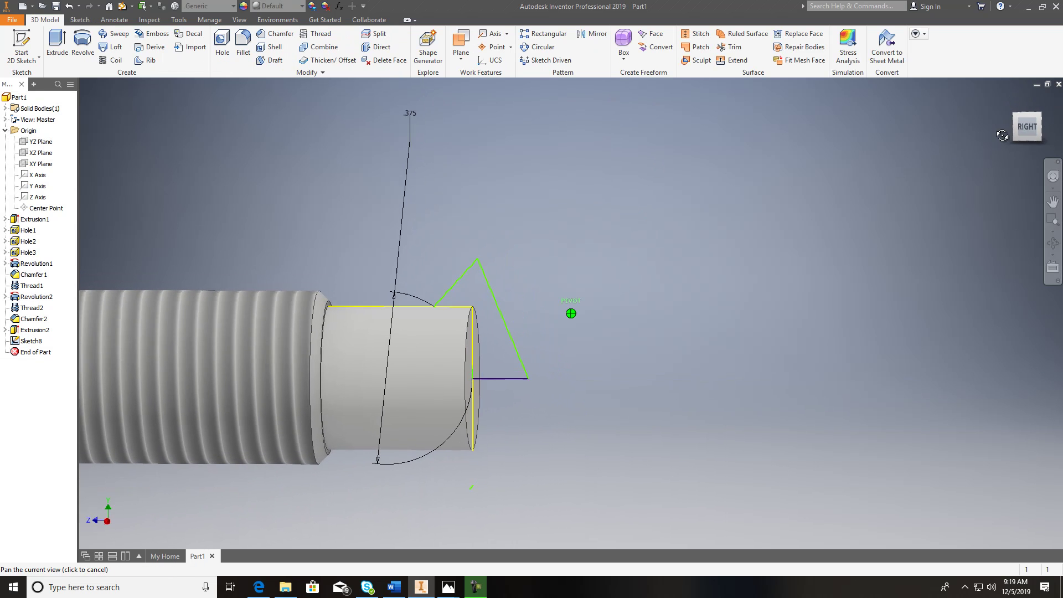
click(82, 44)
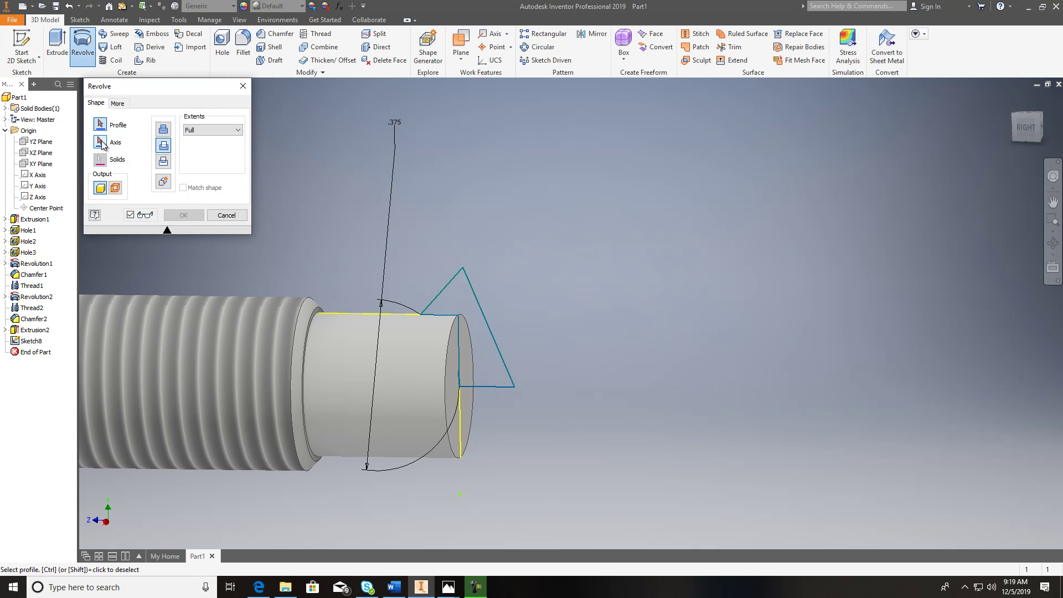
click(454, 292)
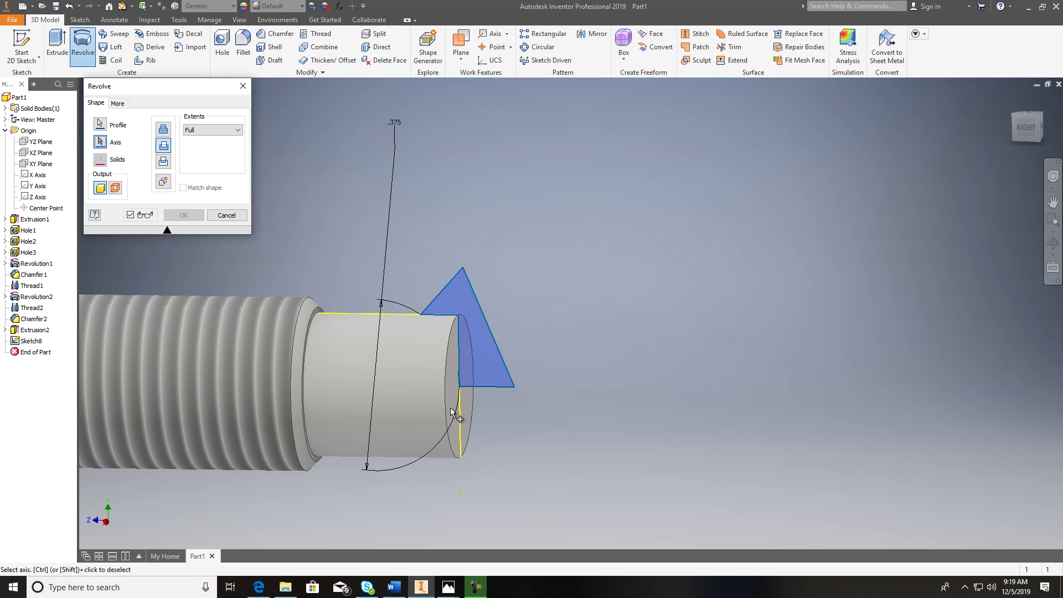
click(226, 215)
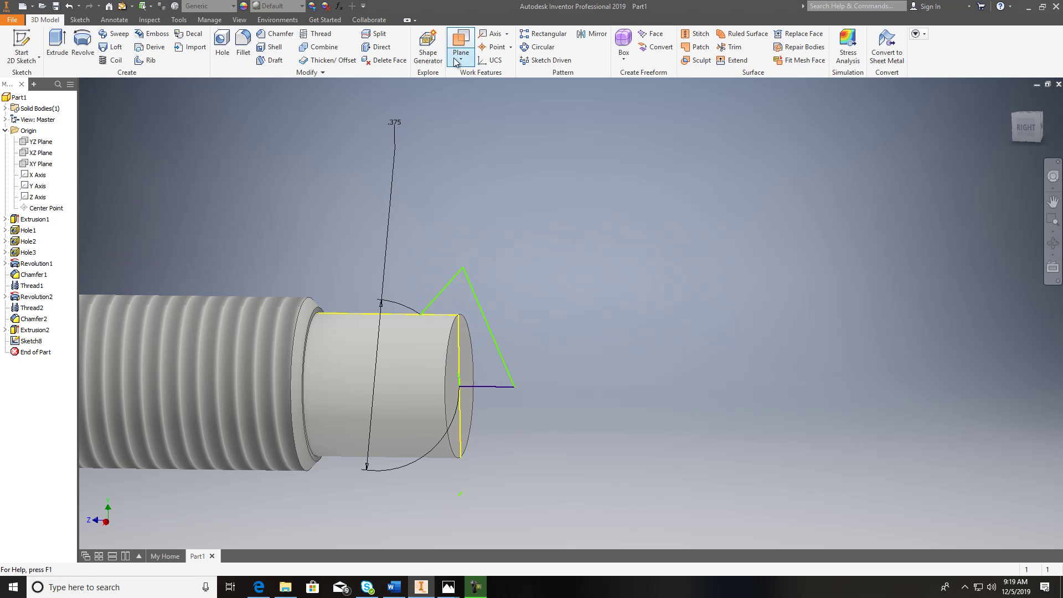
- Create a work axis through the screw's cylindrical tip and revolve the profile outside the arc fully around it as a cut
click(491, 34)
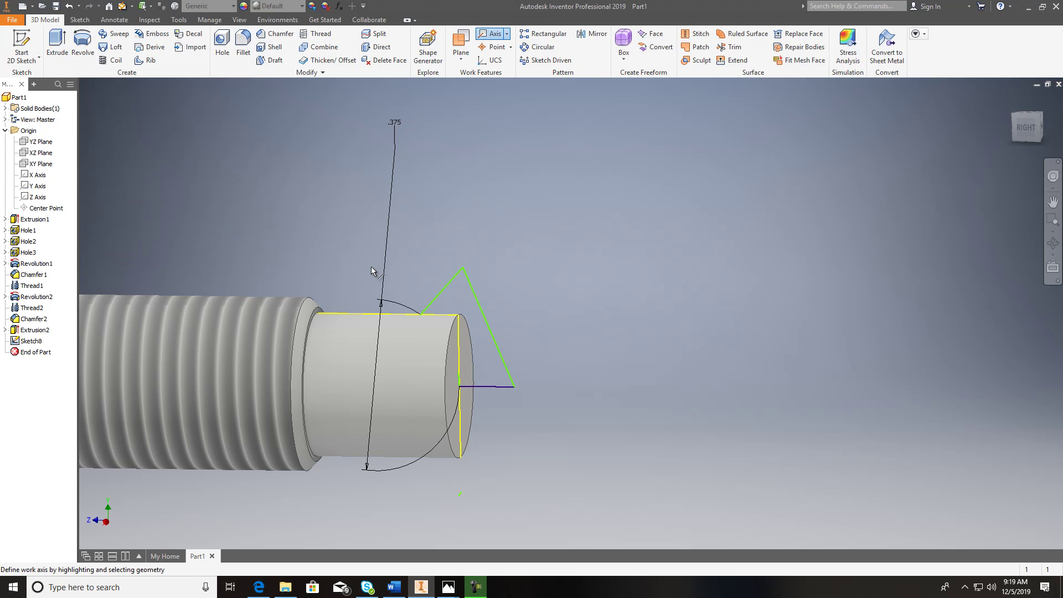
click(365, 322)
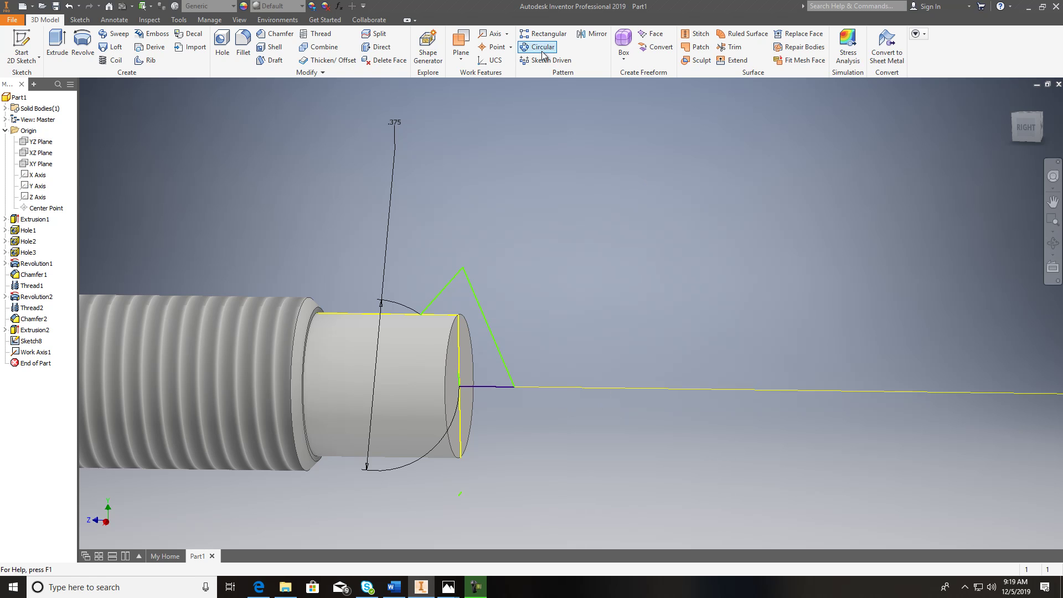
click(82, 44)
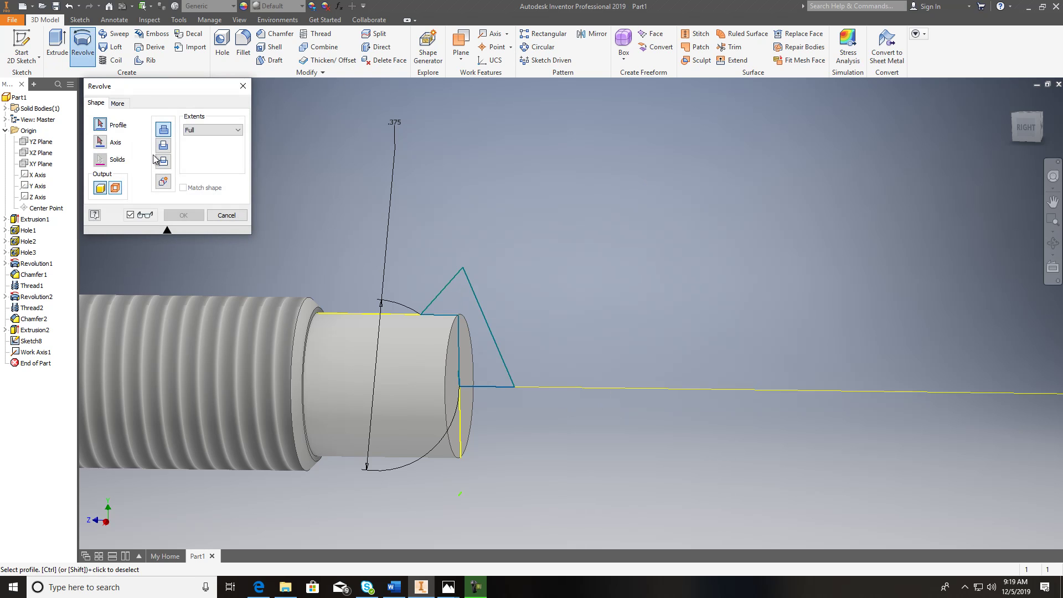
click(482, 329)
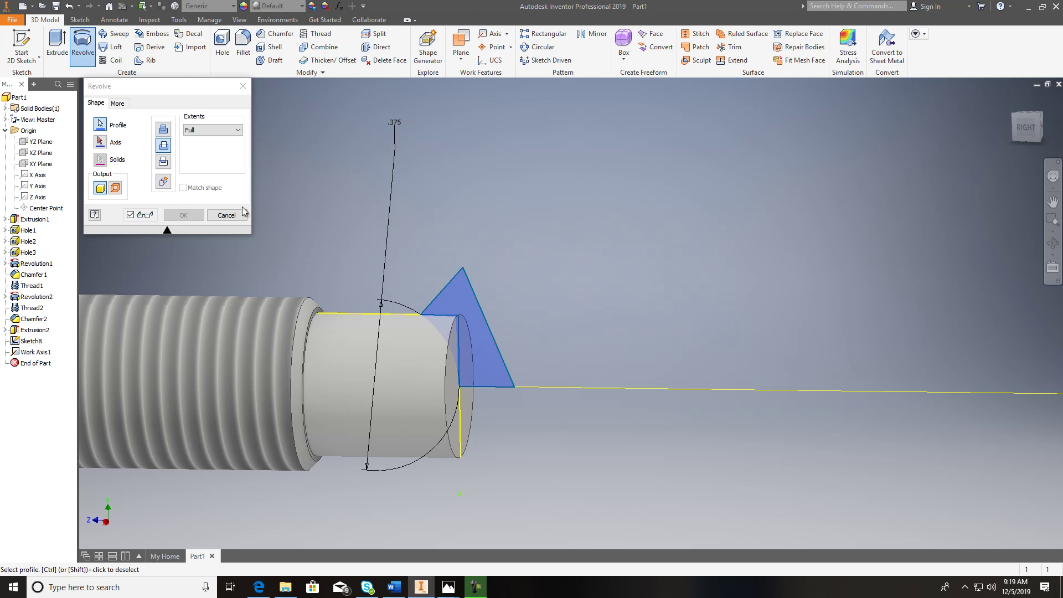
click(100, 143)
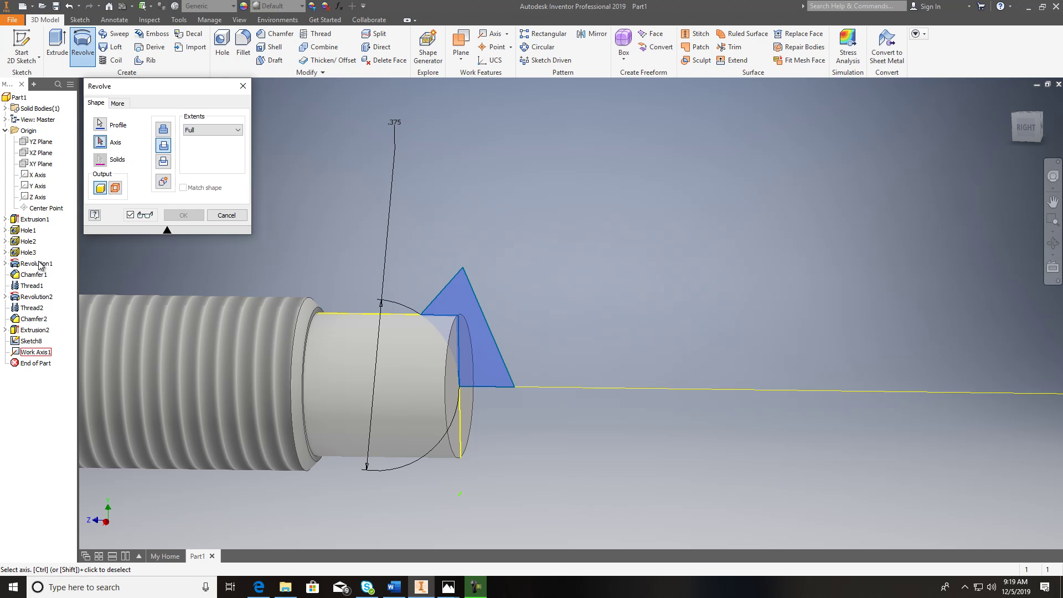
click(35, 353)
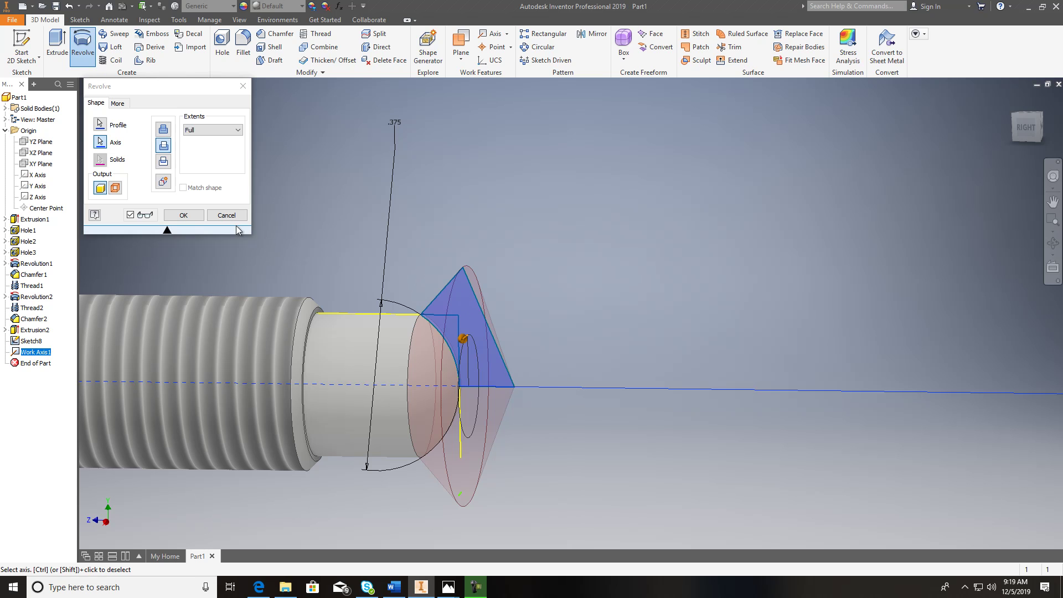
click(184, 216)
scroll(619, 294, up, 4)
click(1053, 201)
drag(952, 175, 969, 140)
shift+middle_drag(969, 140, 935, 168)
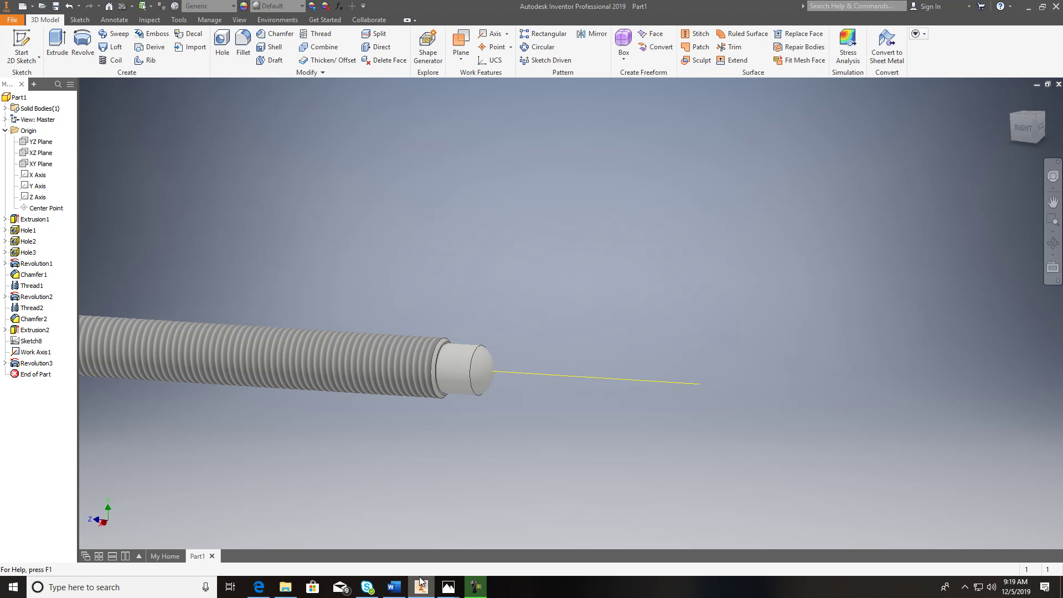
- Switch to Photos to check the clamp assembly drawing Final Exam 001.jpg, and return to the screw model in Inventor
mouse_move(448, 586)
click(259, 530)
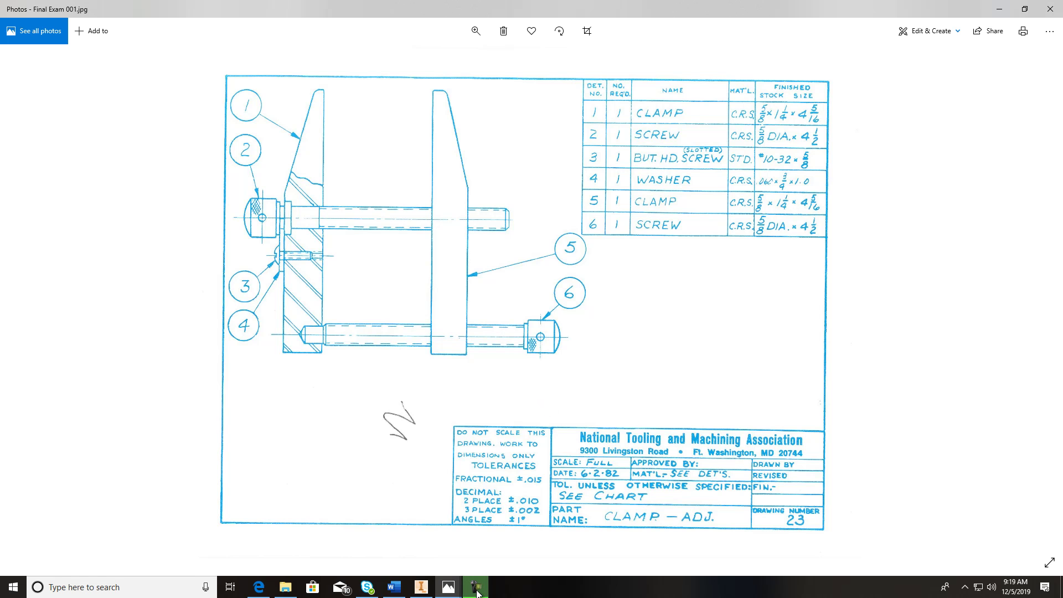
click(420, 586)
scroll(485, 423, up, 5)
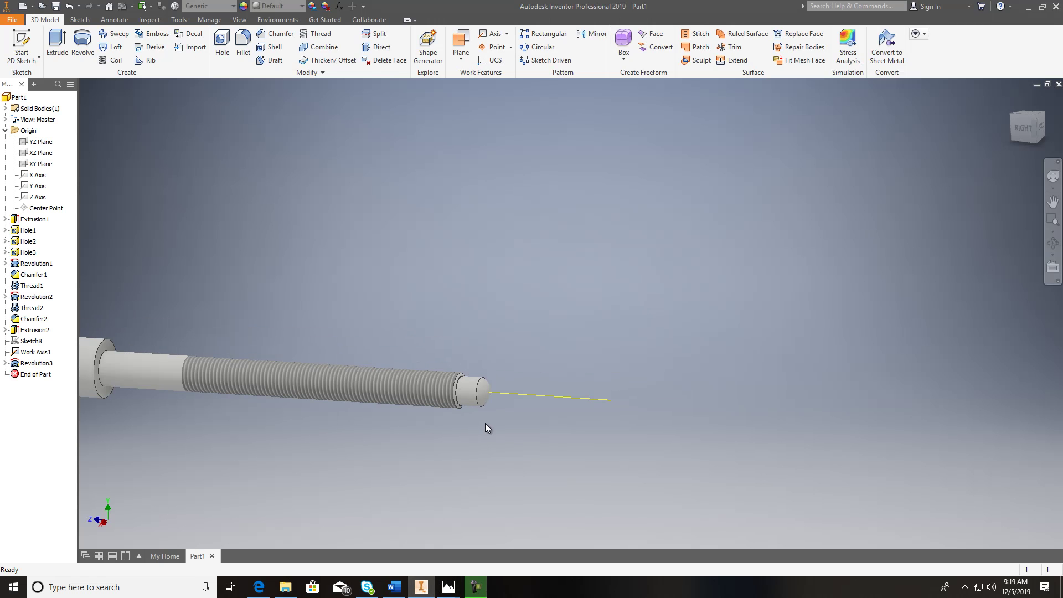